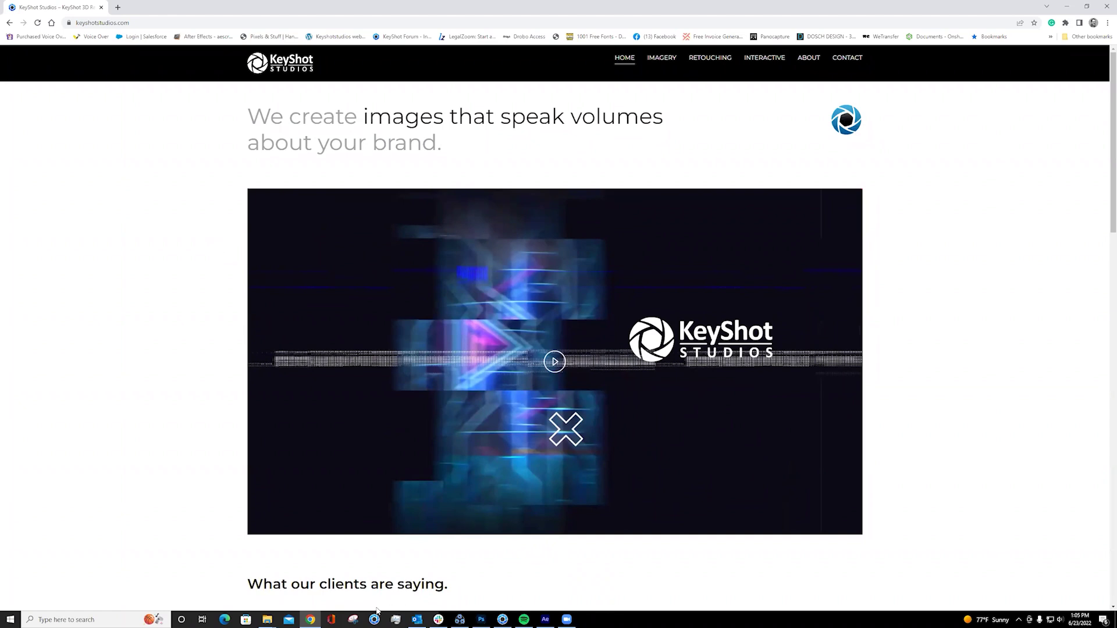
- Switch to KeyShot and open the recent scene KeyShot Mug.bip
click(503, 619)
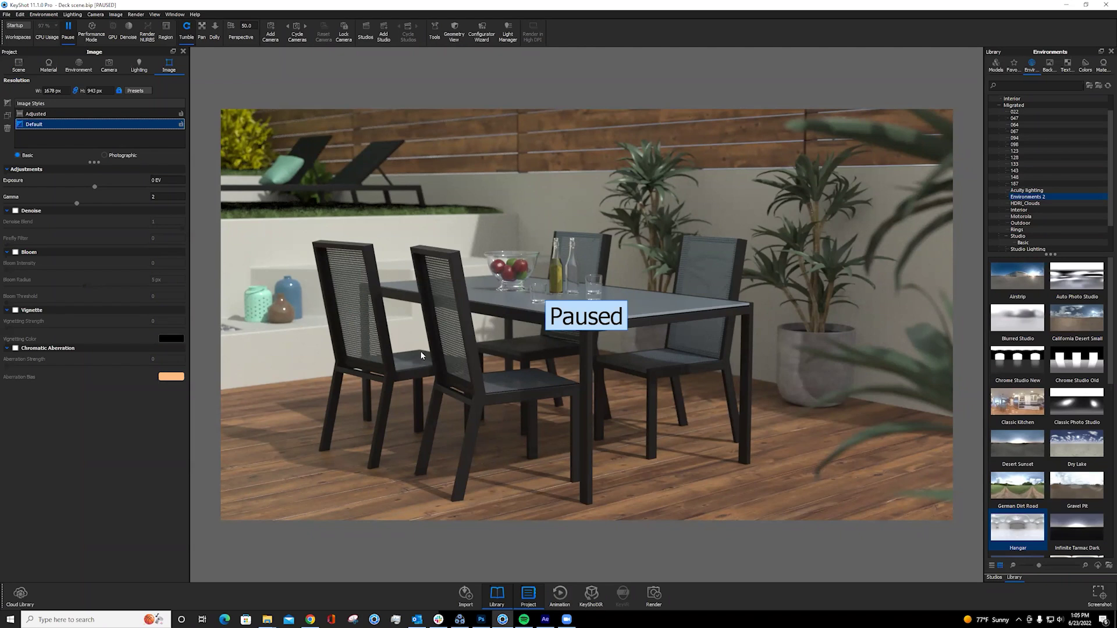
click(7, 13)
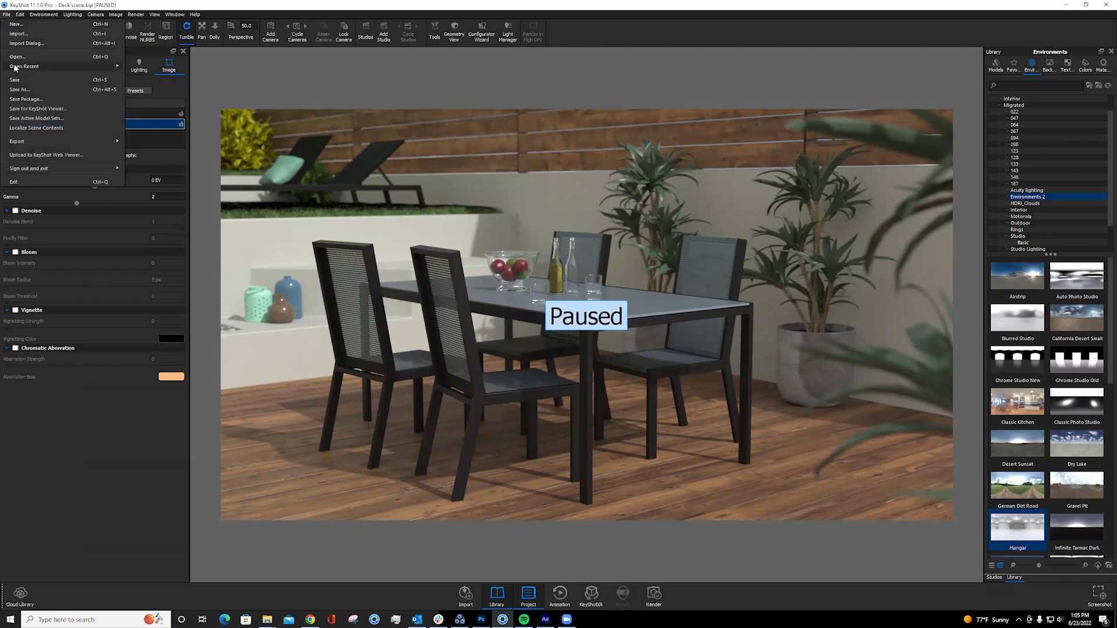
mouse_move(17, 66)
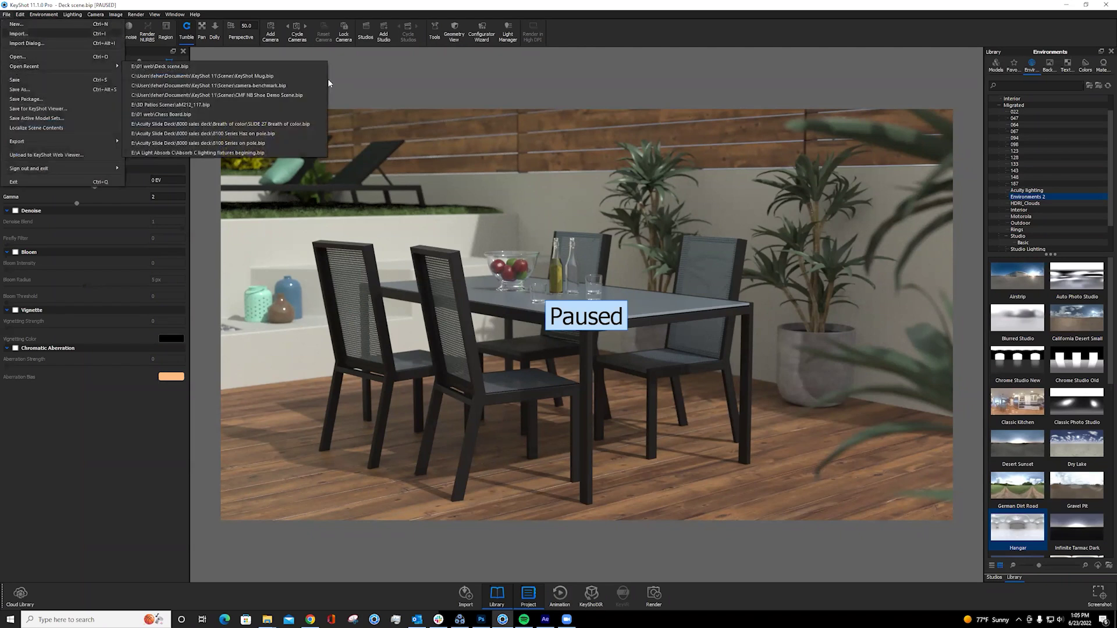
click(165, 76)
click(589, 319)
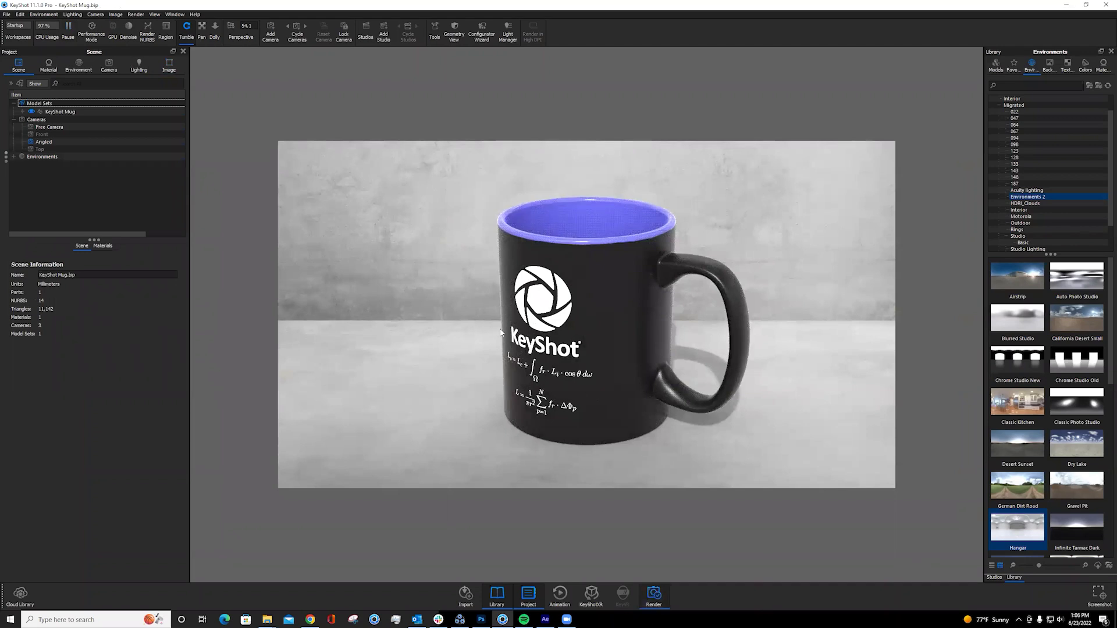
- Add the Heavily Worn still-image render of the mug to the queue, overwriting the existing PSD, and process the queue
key(ctrl+p)
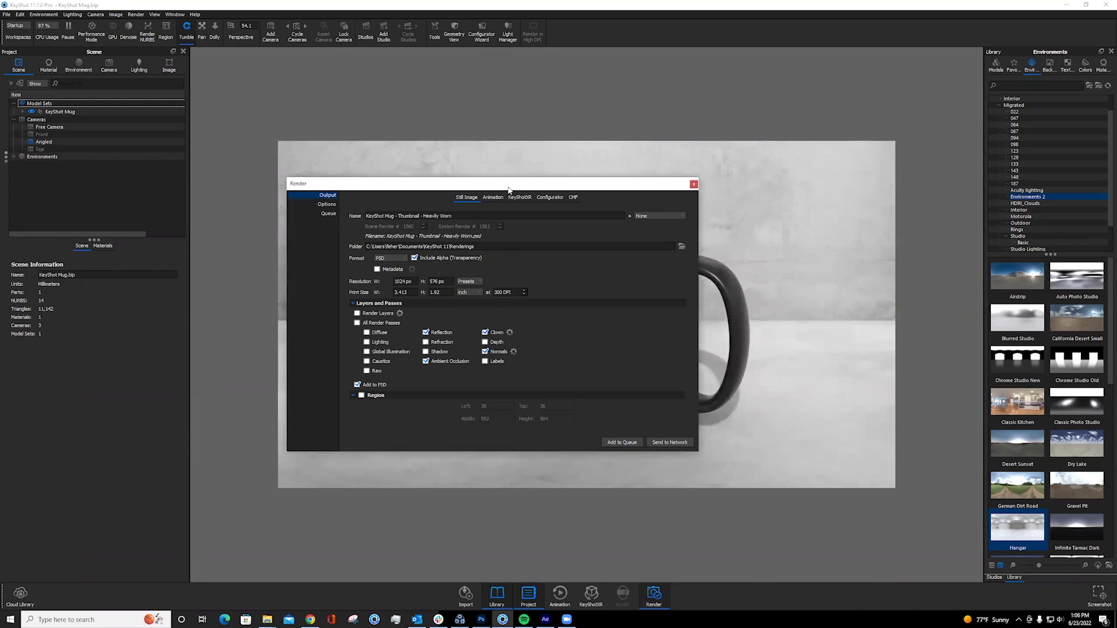
drag(508, 189, 285, 109)
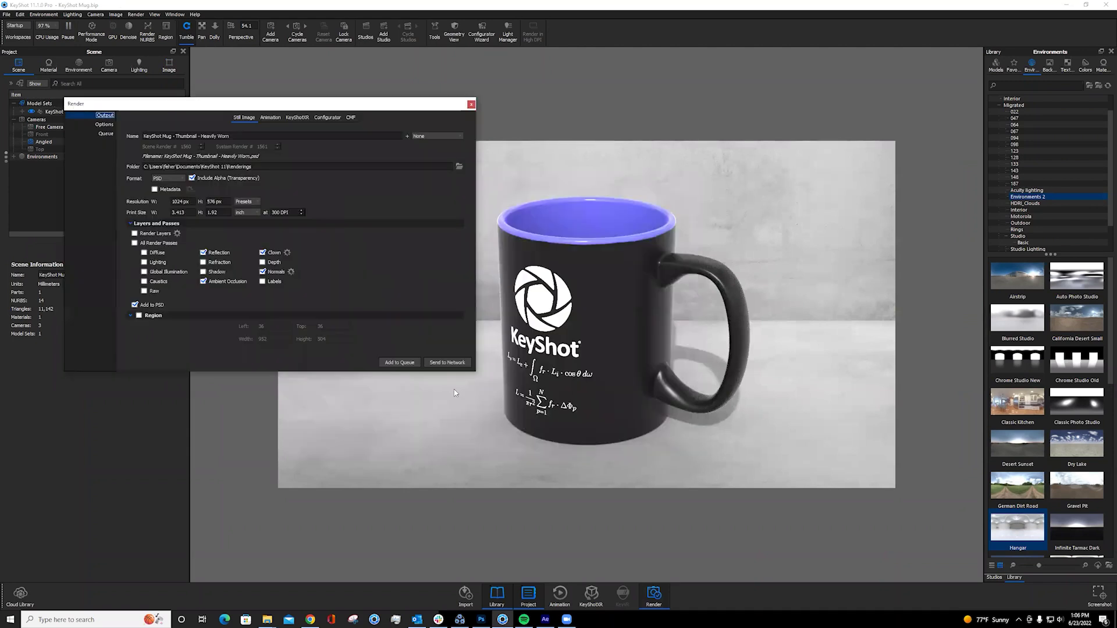
click(399, 362)
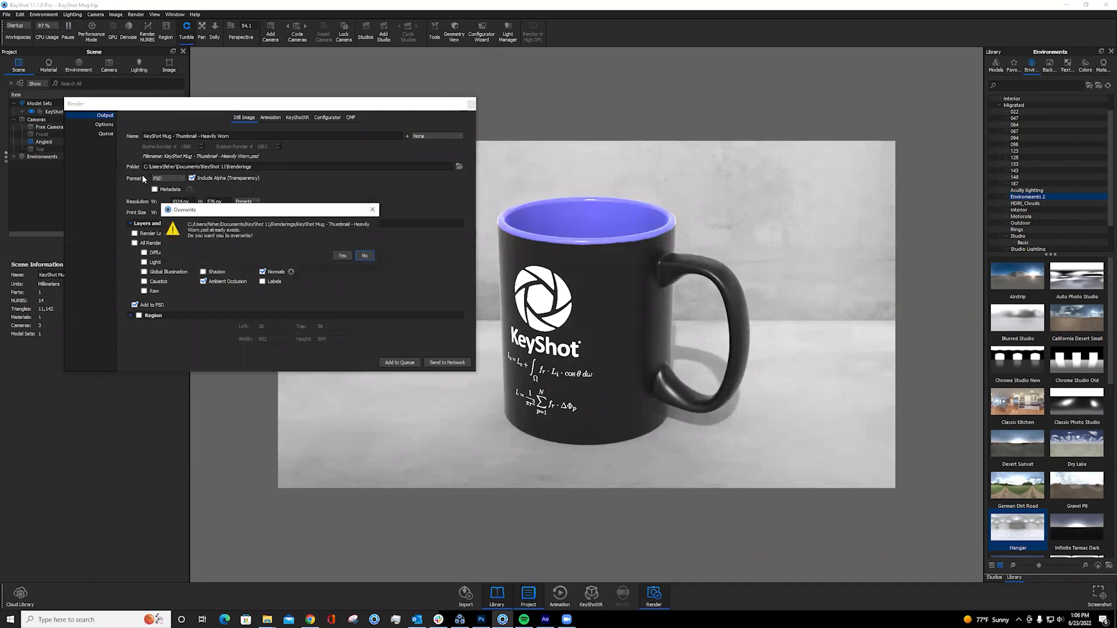
click(343, 256)
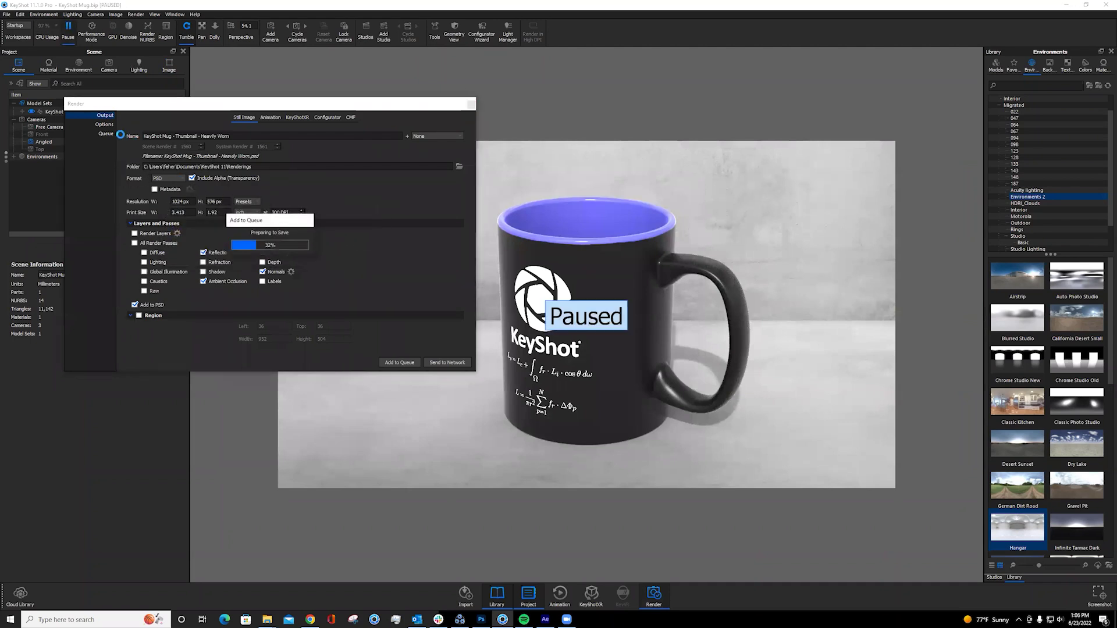
click(105, 134)
click(210, 148)
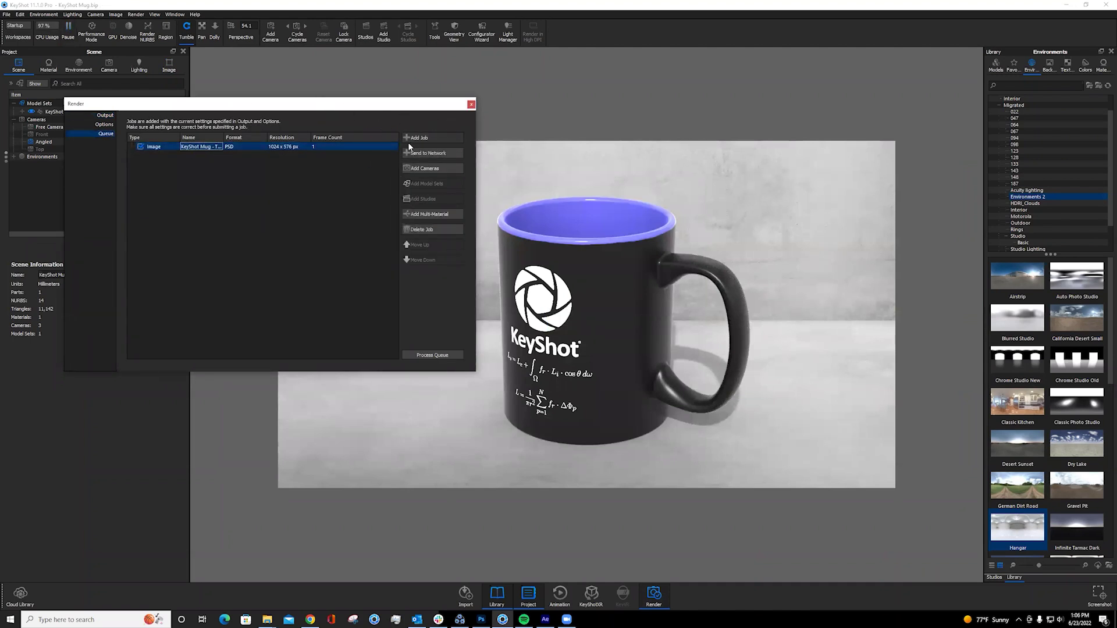
click(428, 356)
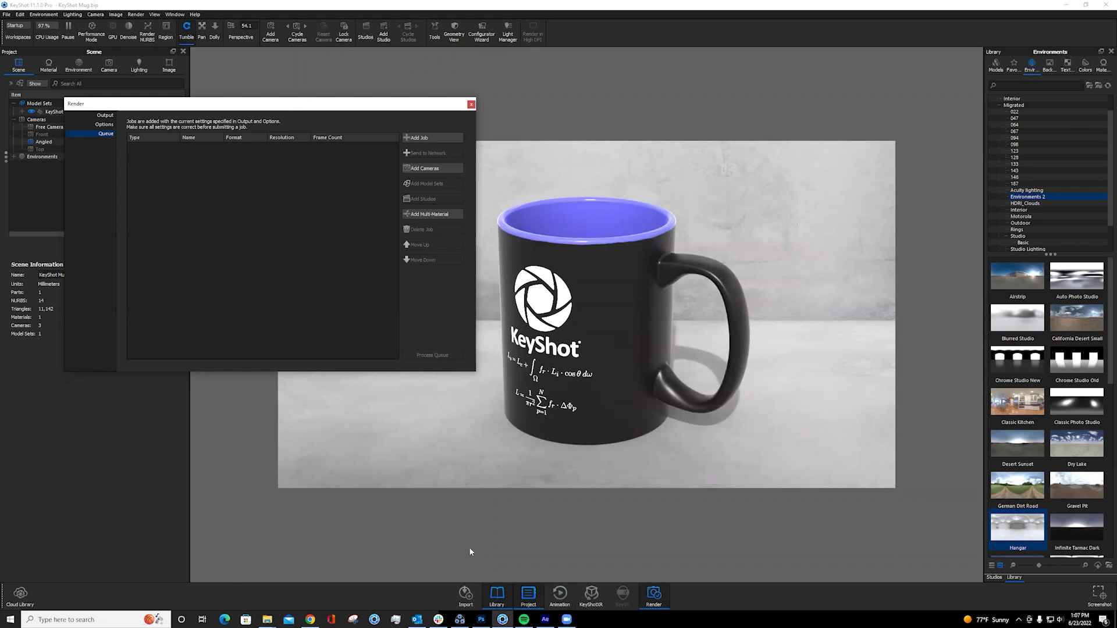
- Switch to Photoshop and open KeyShot Mug - Thumbnail - Heavily Worn2 black.psd from the KeyShot 11 Renderings folder
click(482, 619)
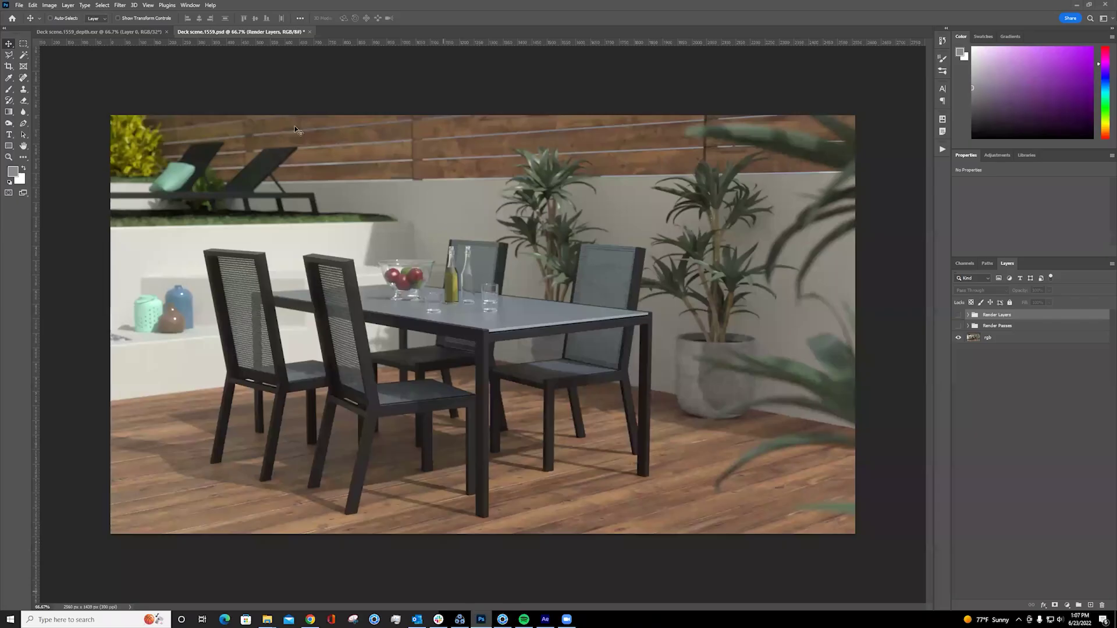
click(19, 5)
click(32, 24)
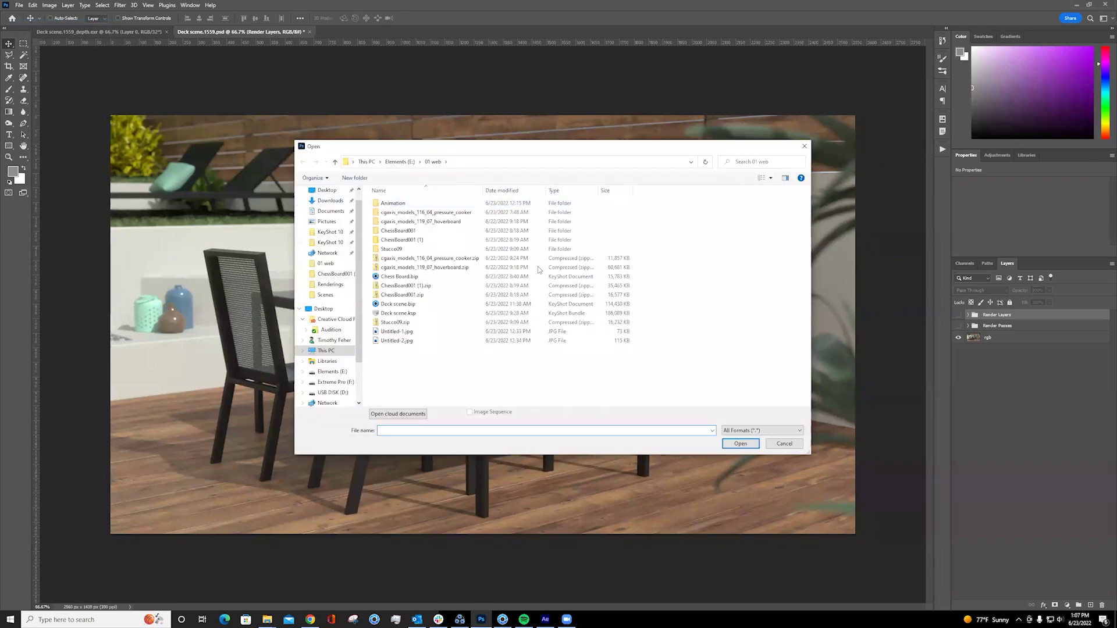
click(330, 242)
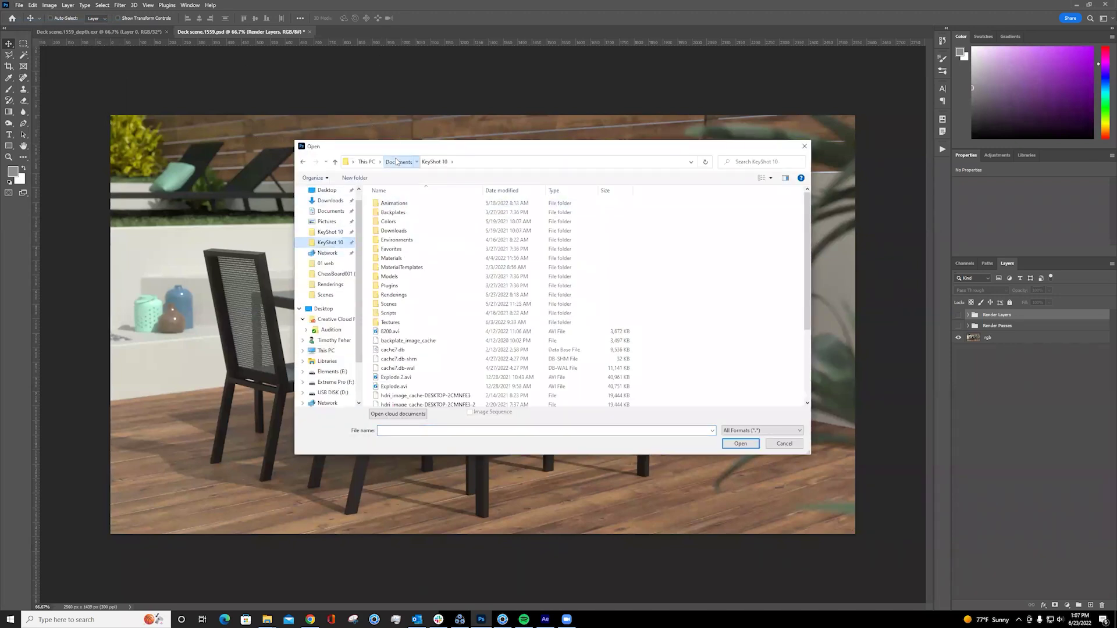
click(397, 162)
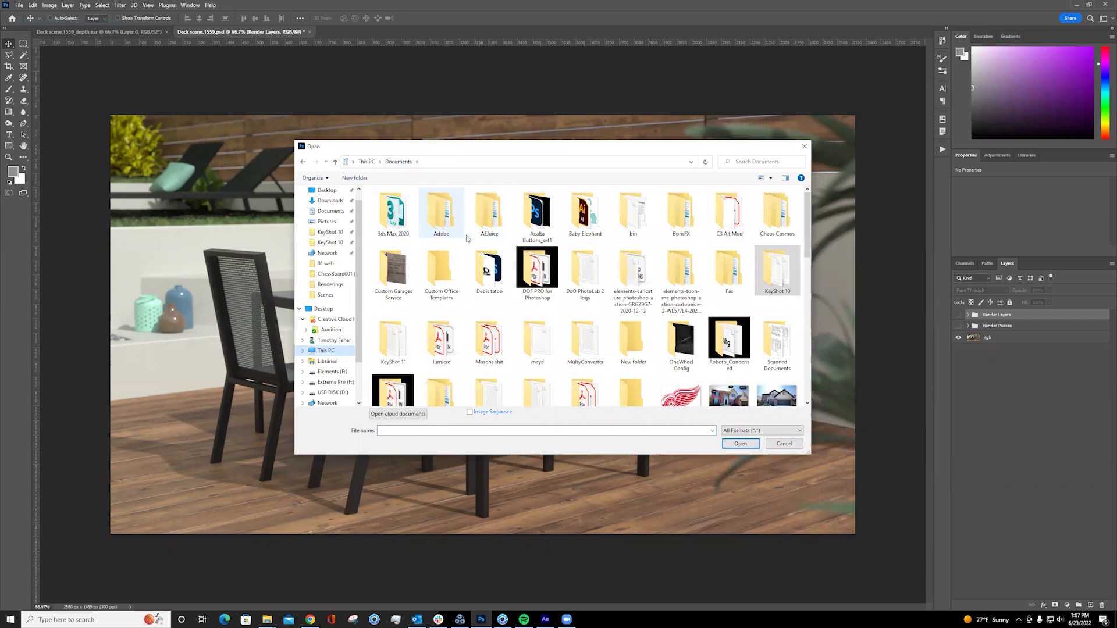
double_click(393, 341)
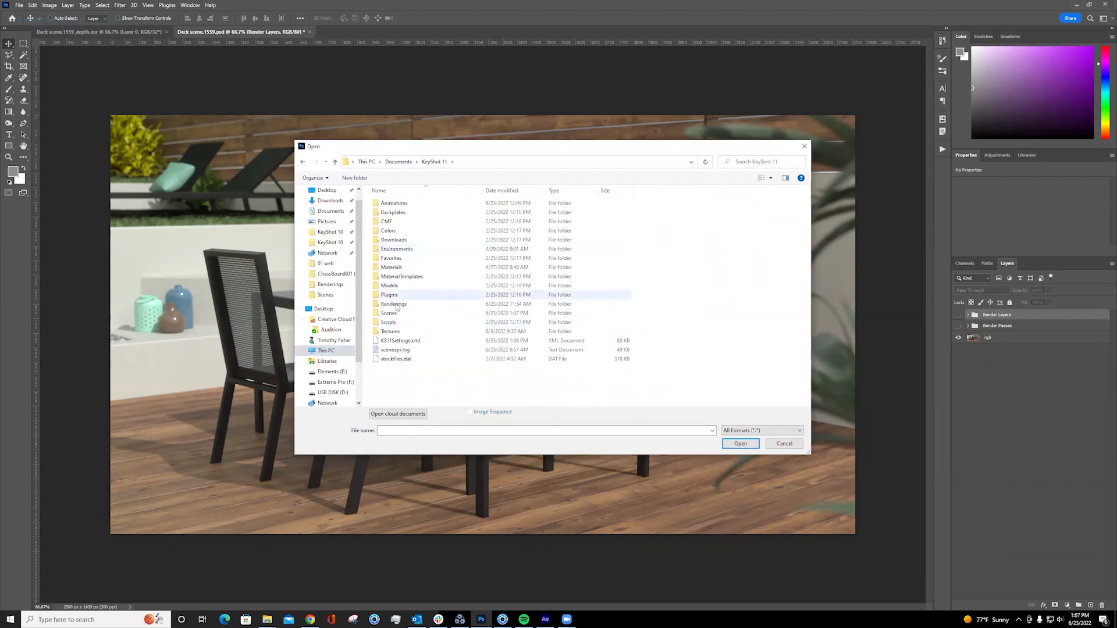
double_click(393, 304)
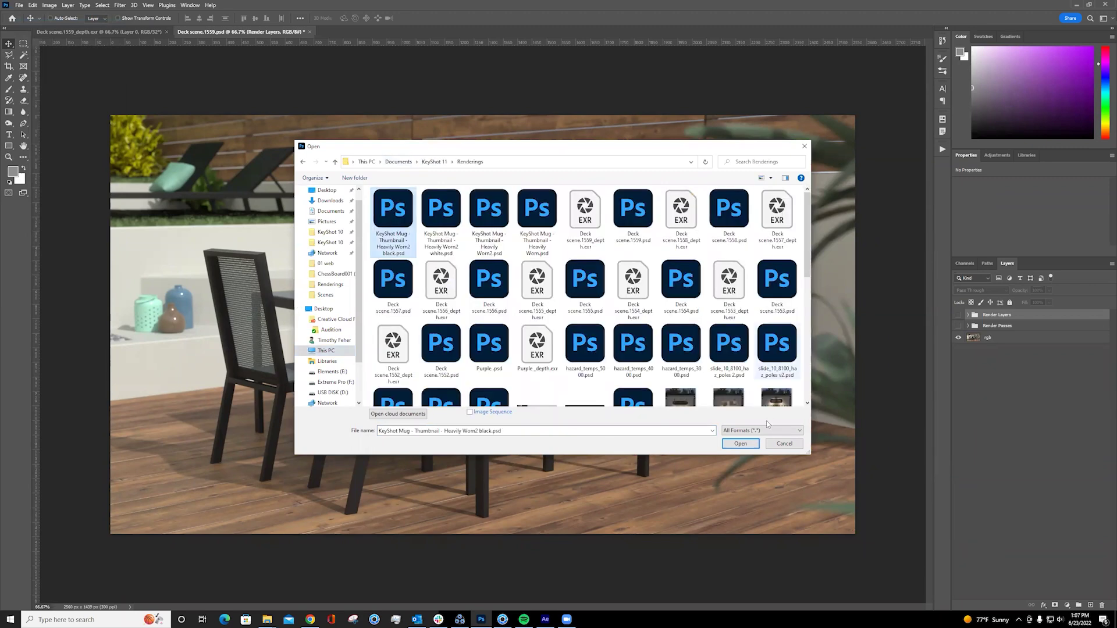
click(740, 444)
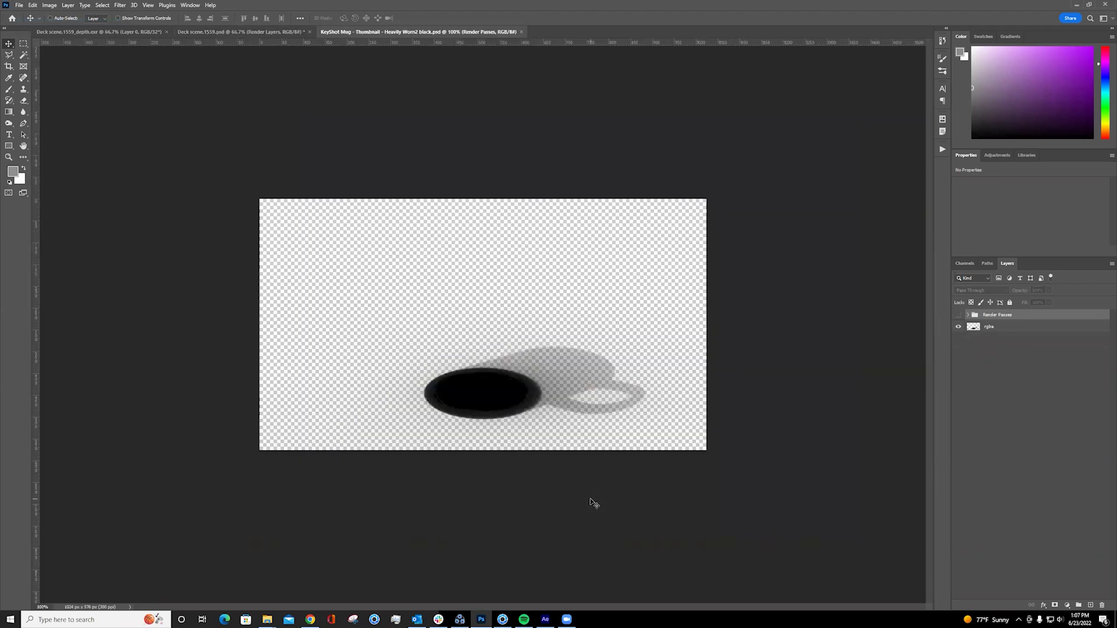
- Open KeyShot Mug - Thumbnail - Heavily Worn2 white.psd from the Renderings folder
click(21, 6)
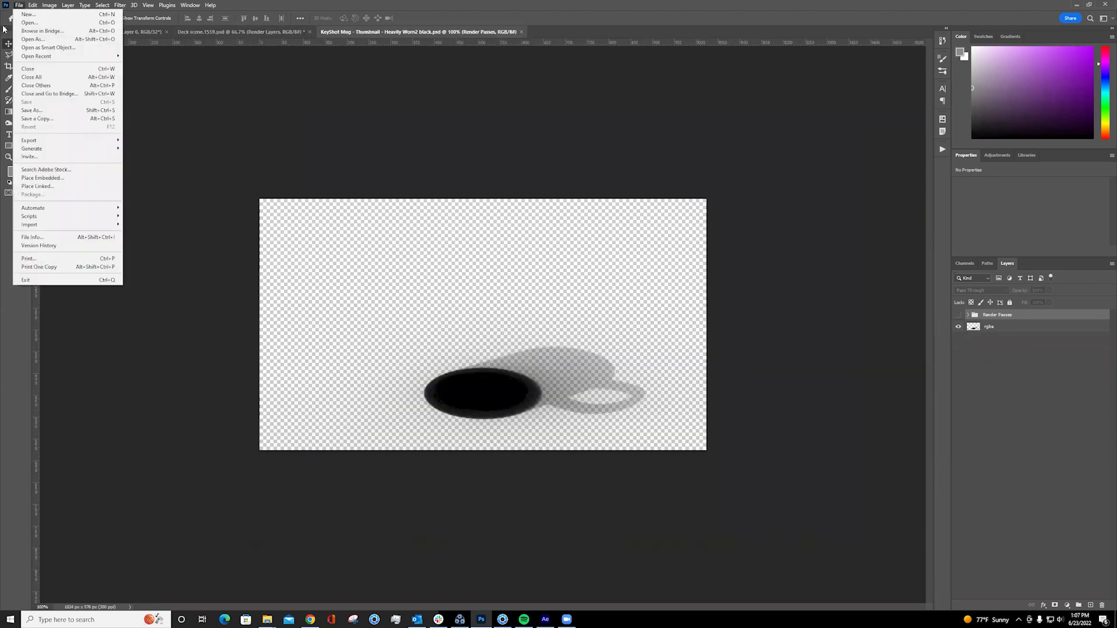
click(41, 26)
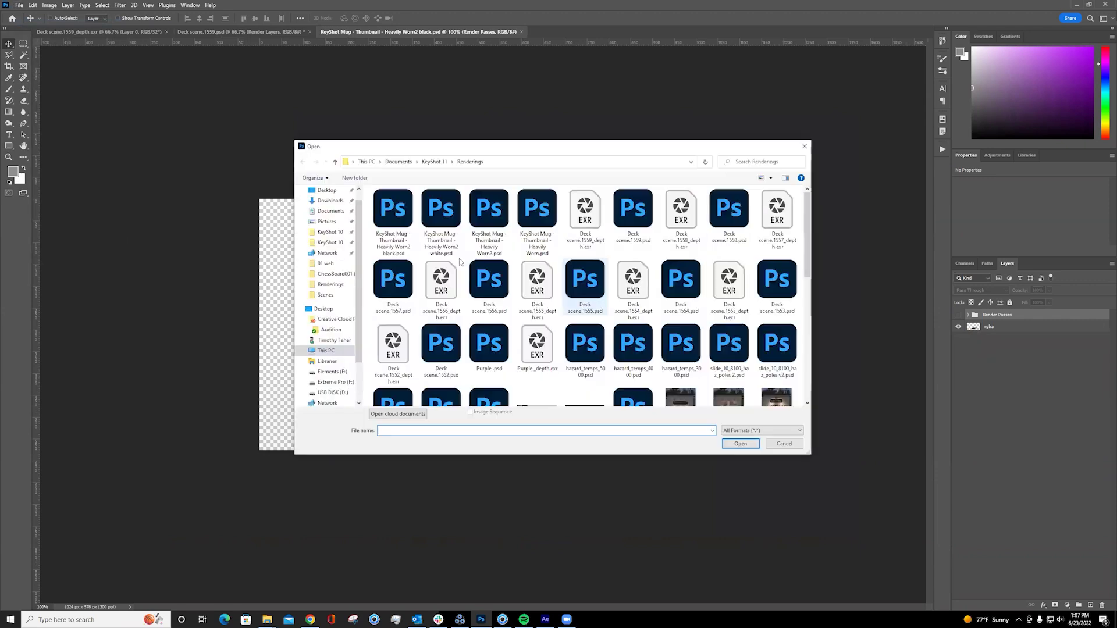
click(454, 232)
click(749, 445)
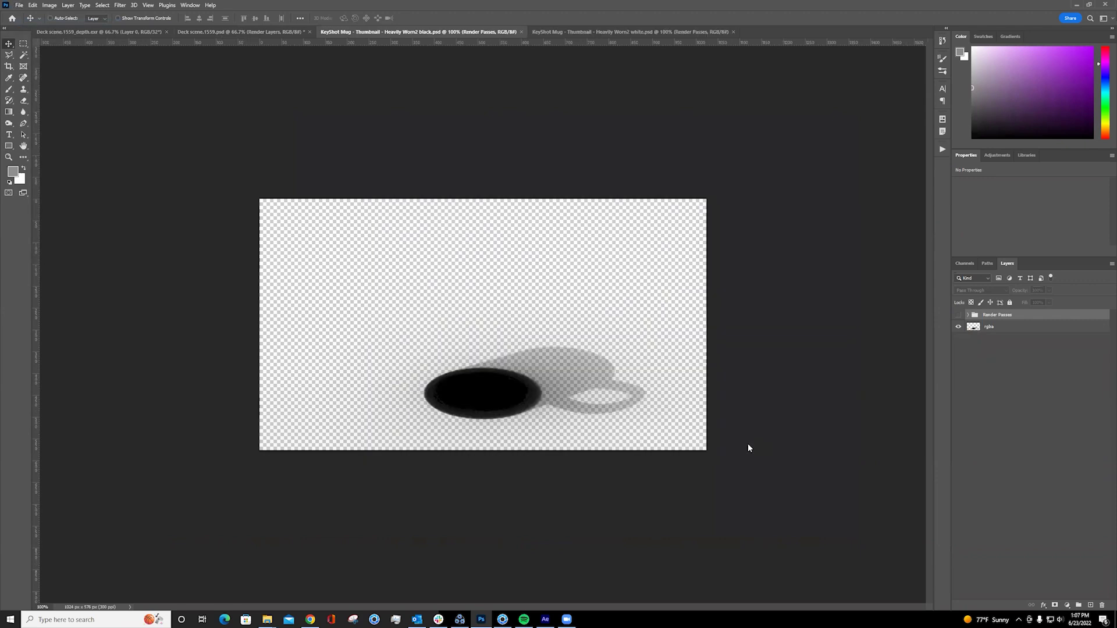
- Check the render's output name in KeyShot, and open KeyShot Mug - Thumbnail - Heavily Worn.psd from Renderings in Photoshop
click(497, 619)
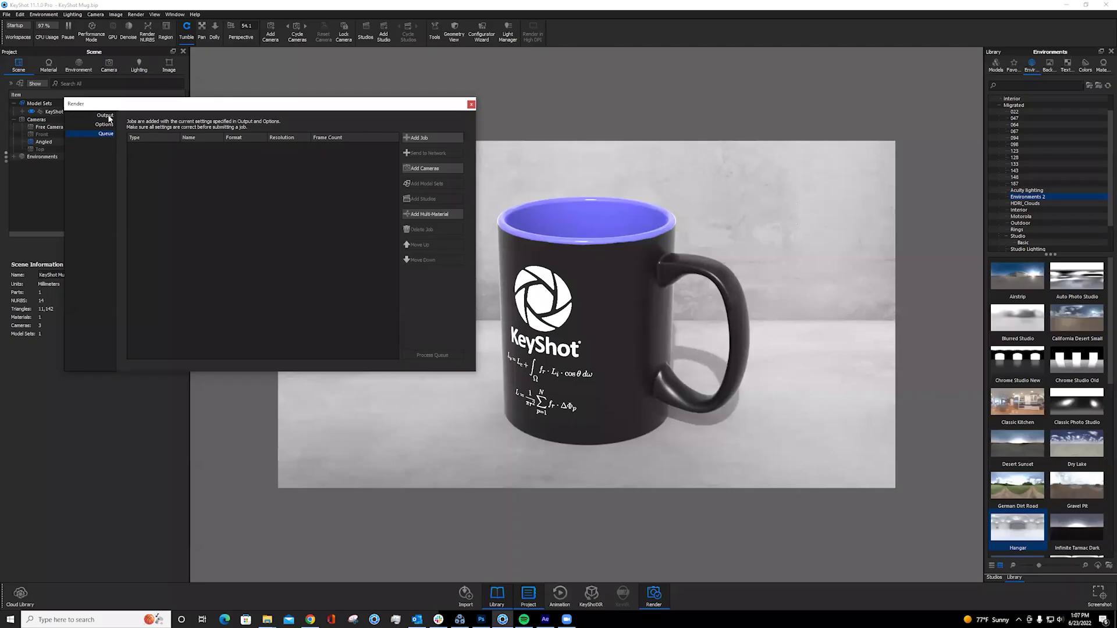
click(105, 116)
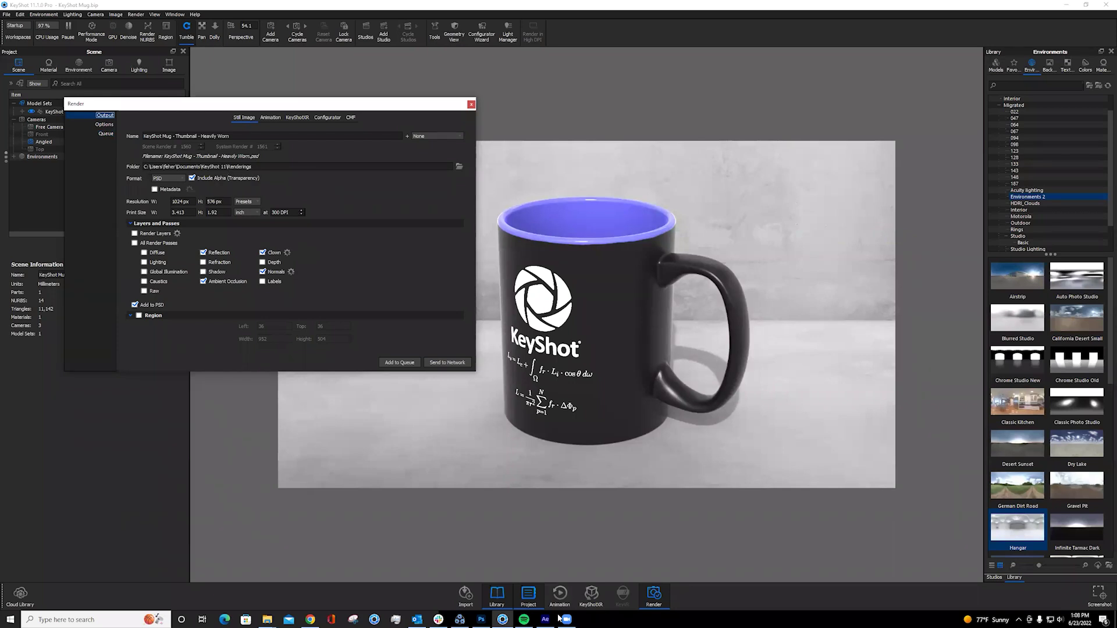
key(alt+Tab)
click(19, 6)
click(397, 252)
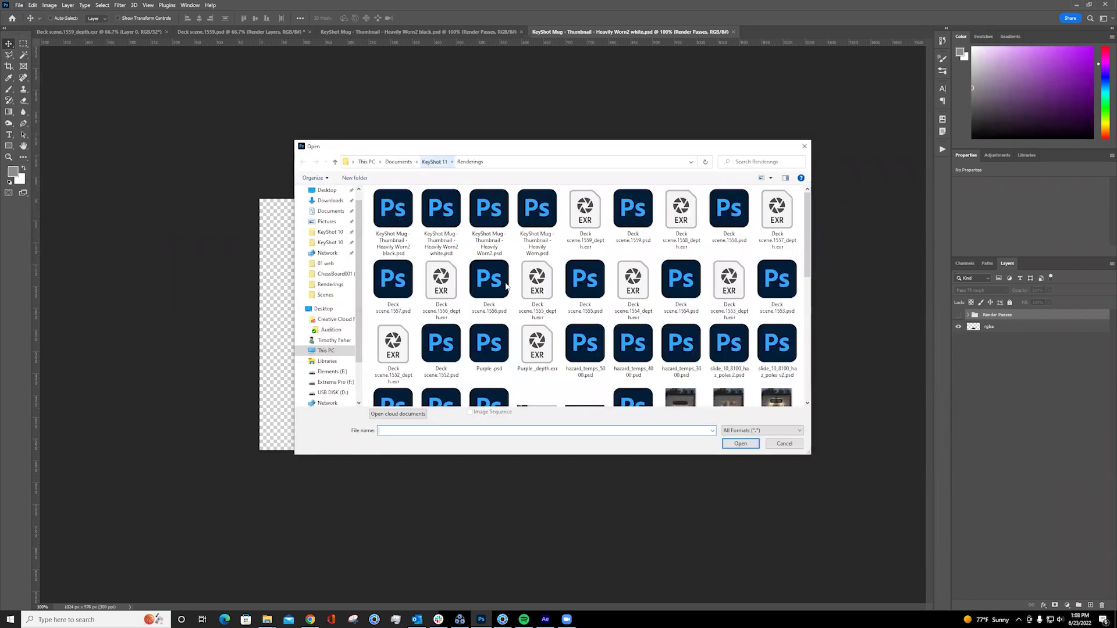
key(alt+Up)
key(Return)
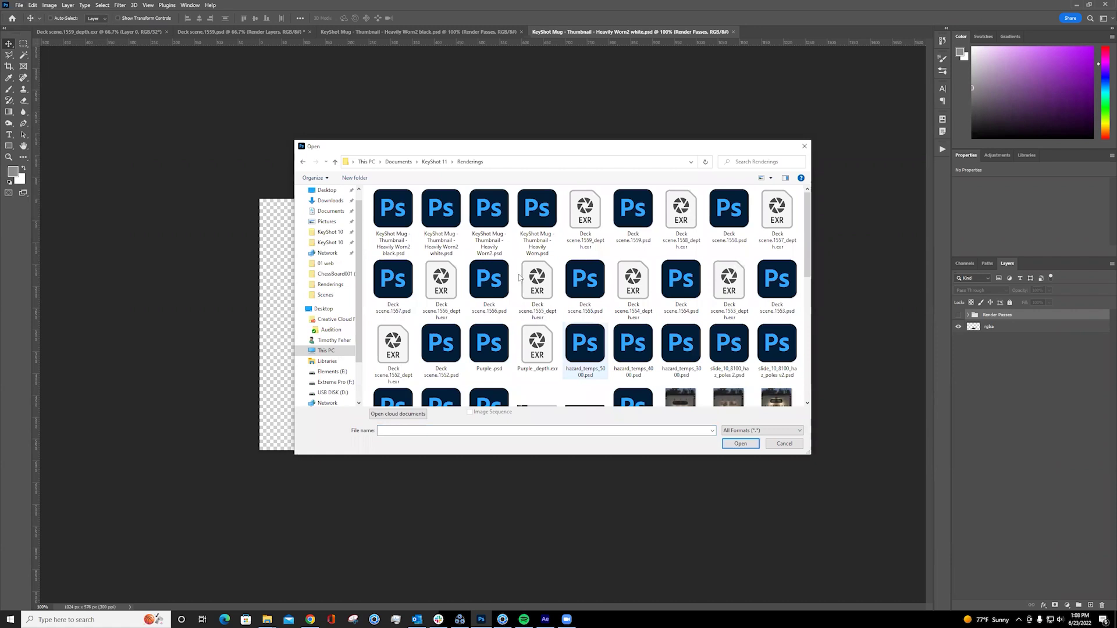
key(shift+F10)
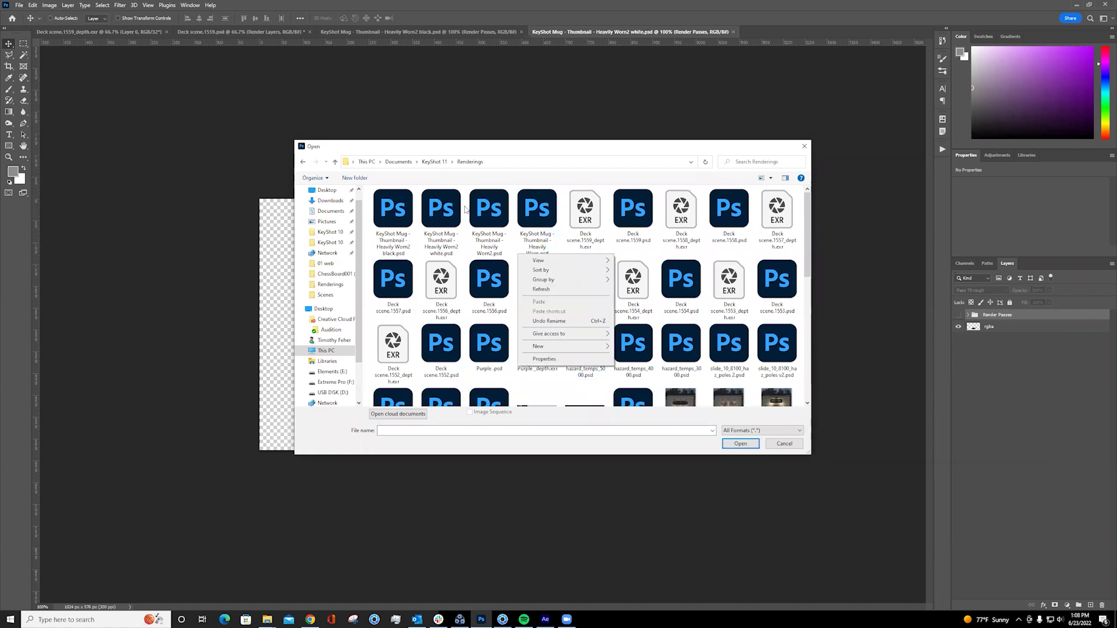
key(Escape)
key(Home)
double_click(539, 211)
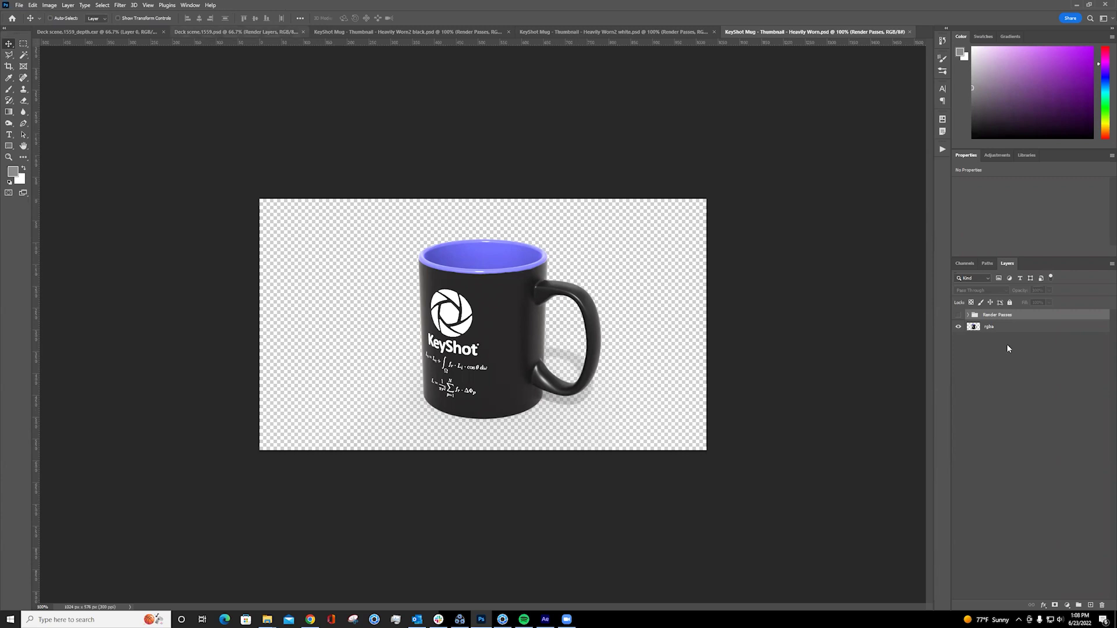
- Duplicate the rgba layer and add a From Transparency layer mask to the original rgba layer
click(997, 332)
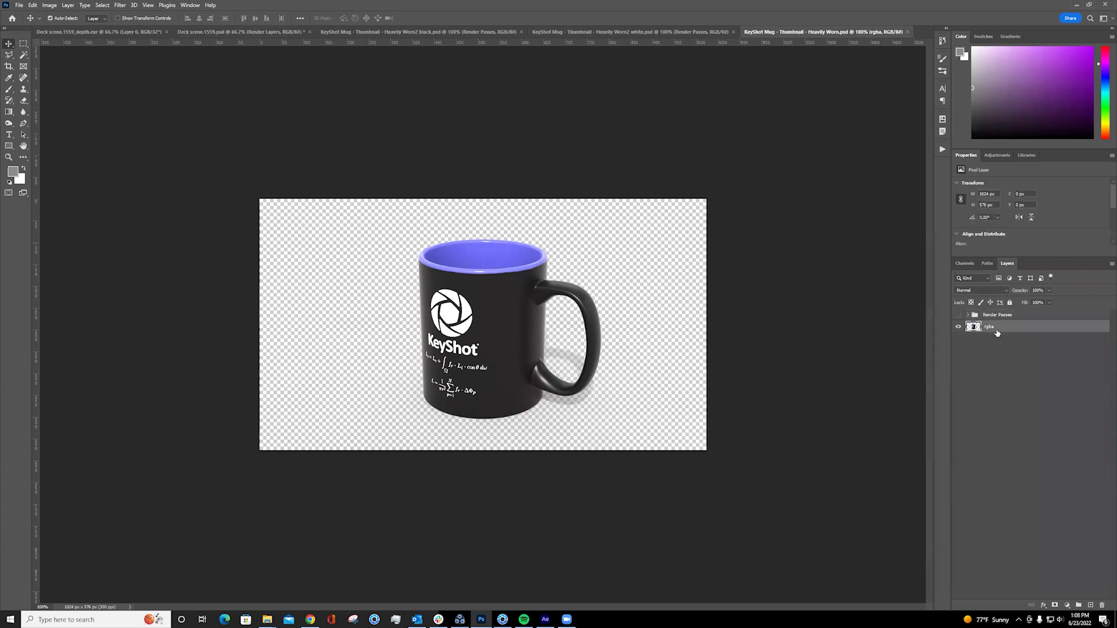
key(ctrl+j)
click(995, 340)
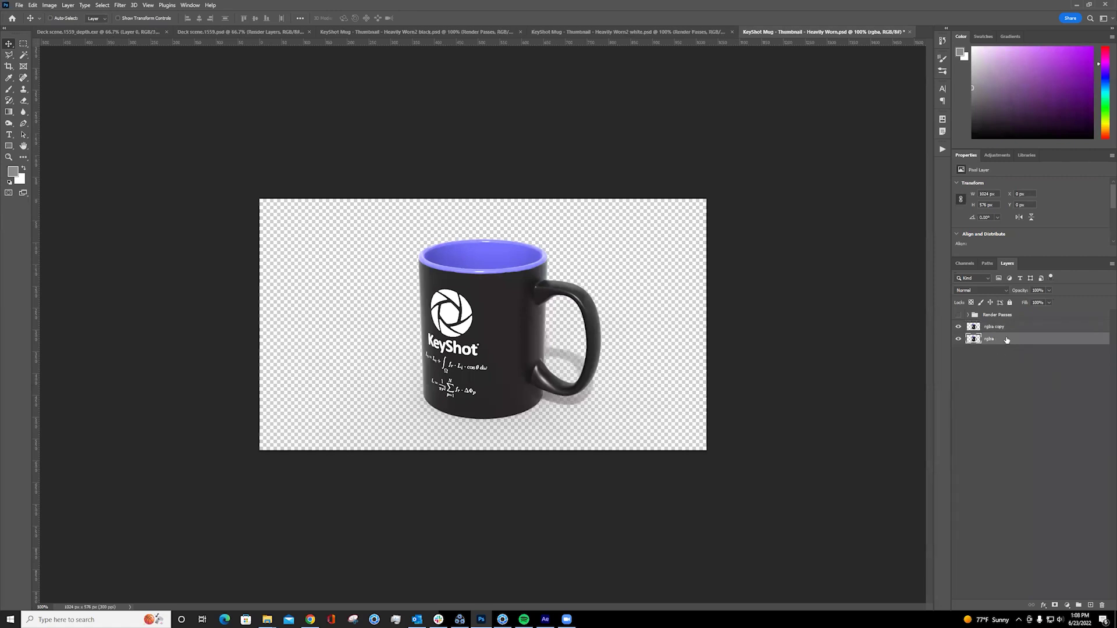
click(68, 5)
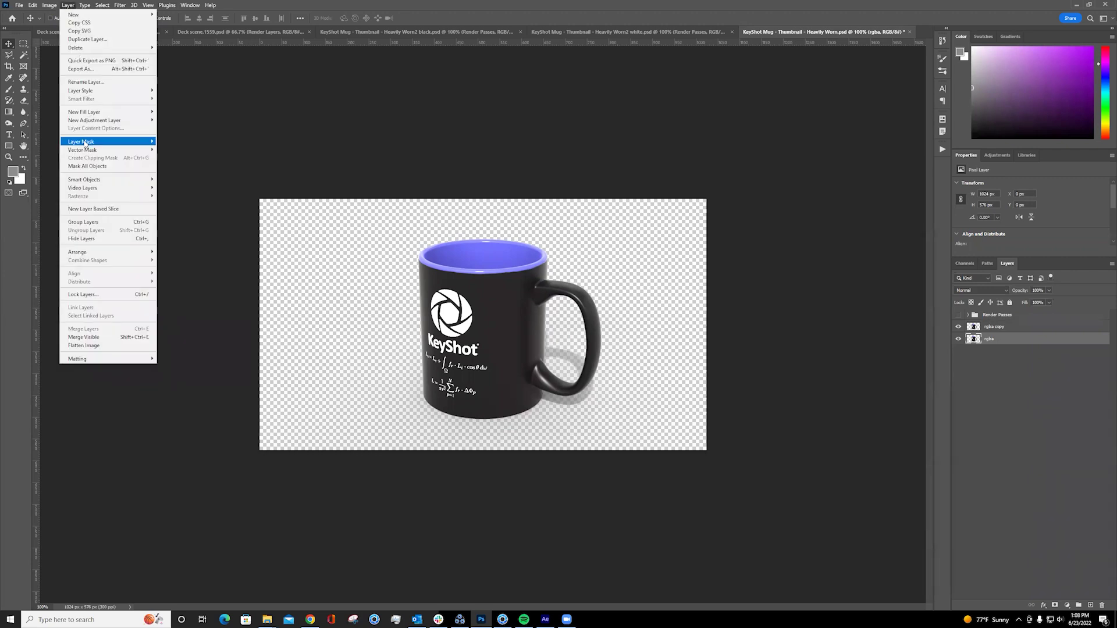
mouse_move(85, 142)
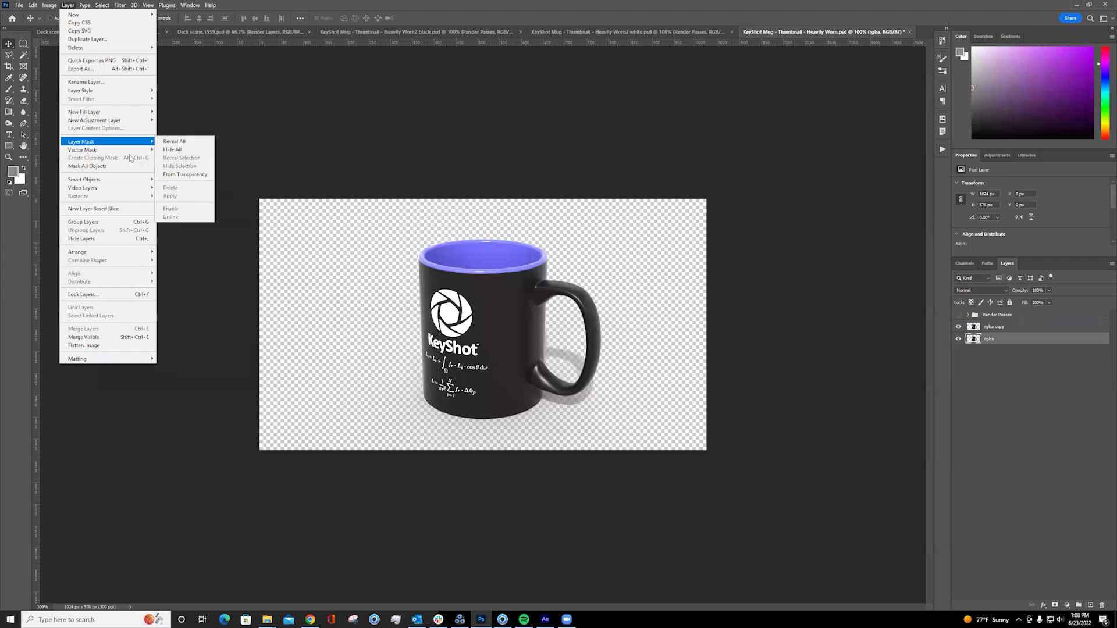
click(188, 176)
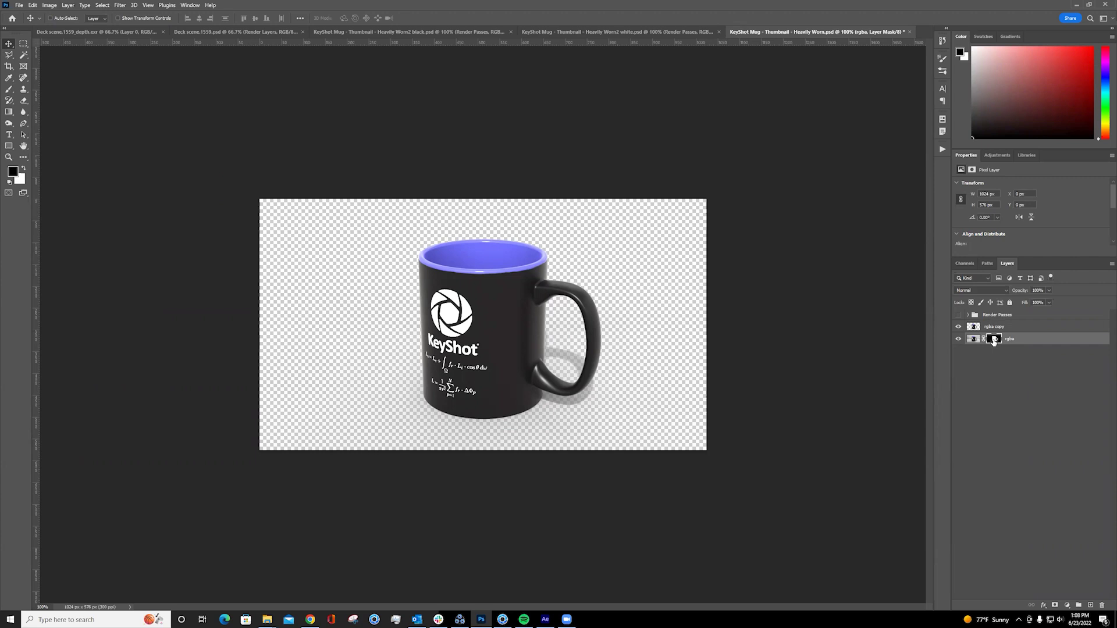
- Compare the original rgba layer with its mask disabled and enabled, and delete the layer mask to restore the full background
shift+click(994, 342)
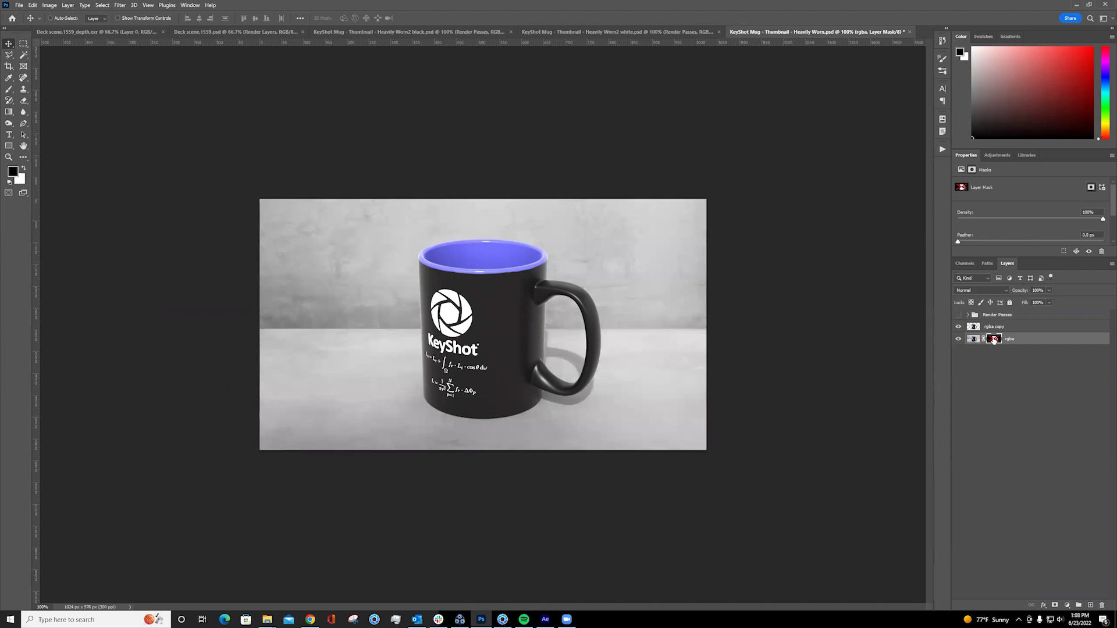
shift+click(993, 340)
right_click(994, 340)
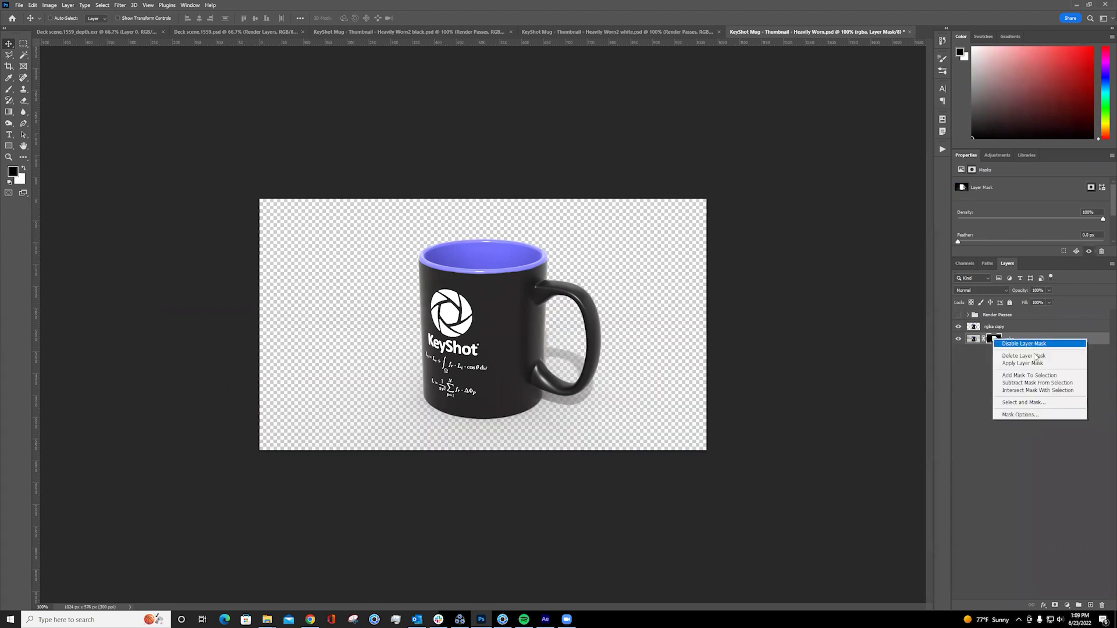
click(1036, 357)
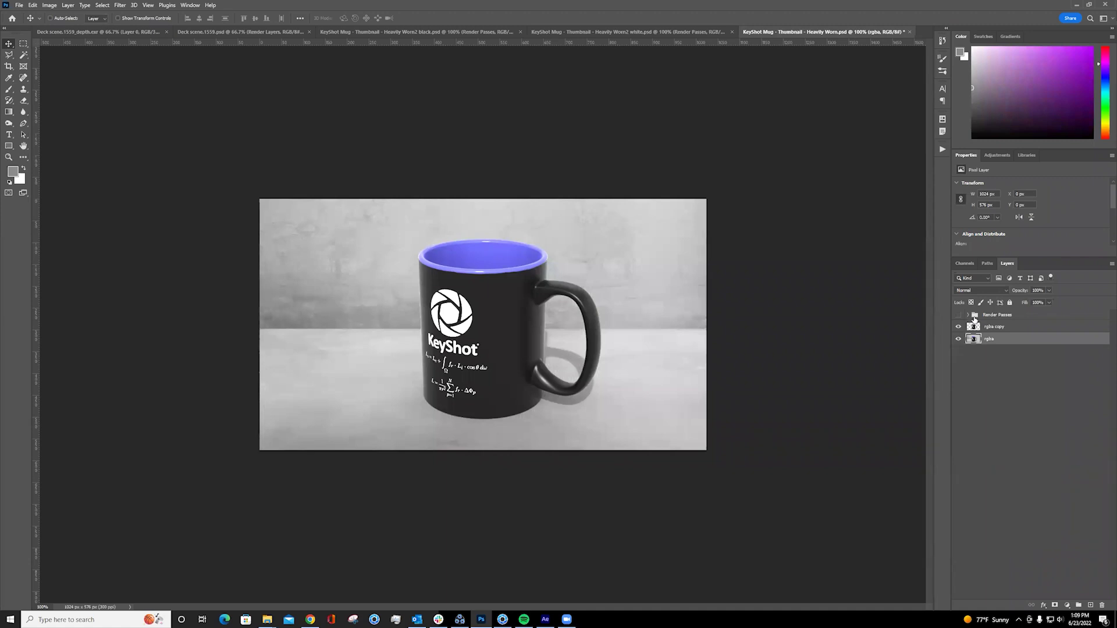
- Add a Levels adjustment layer above the rgba layer, raise its midtones to about 1.89, and compare the image without and with it
click(1068, 605)
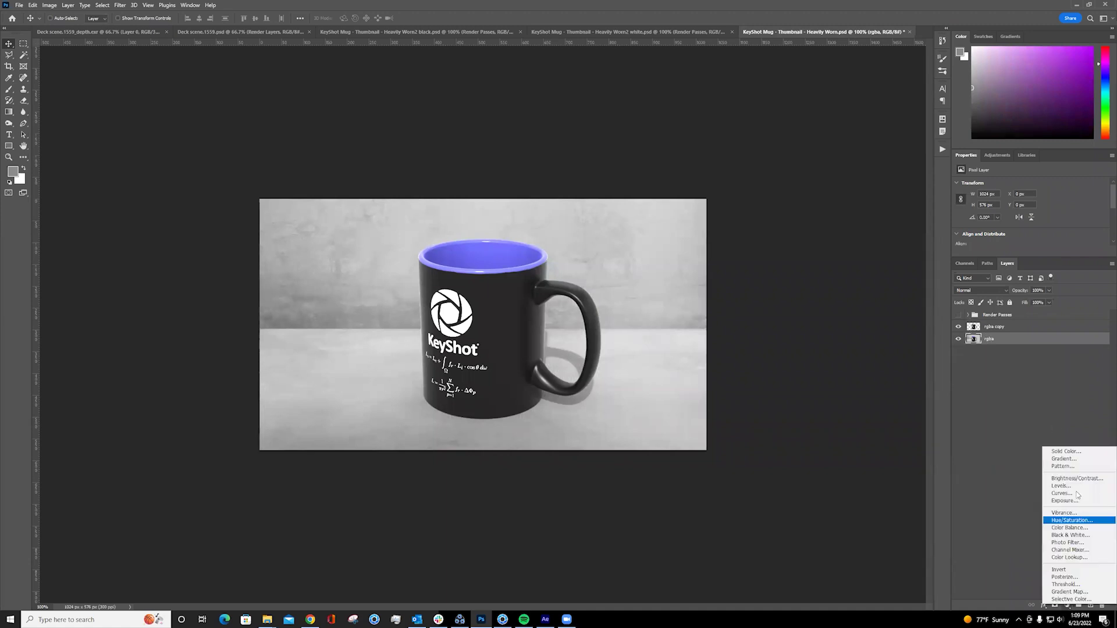
key(l)
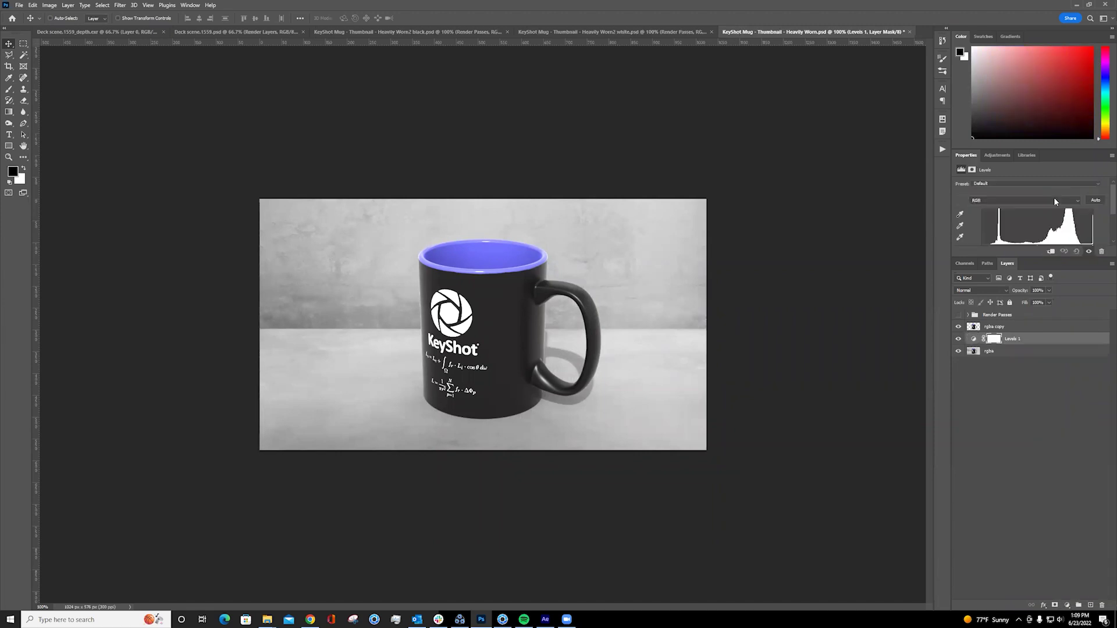
scroll(1039, 231, down, 2)
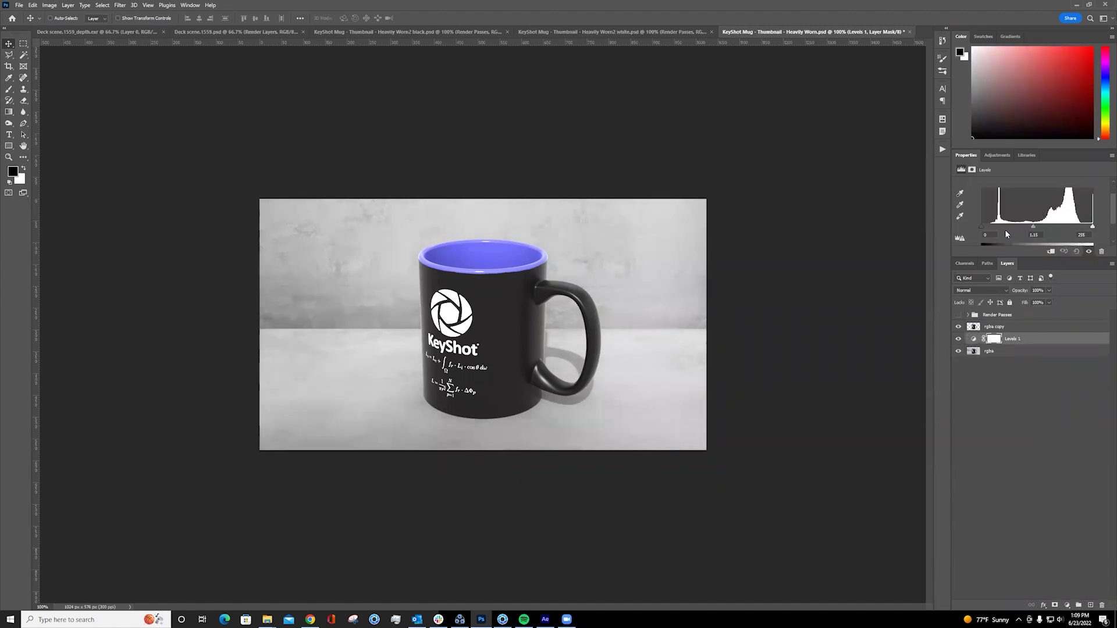
drag(1002, 235, 1018, 227)
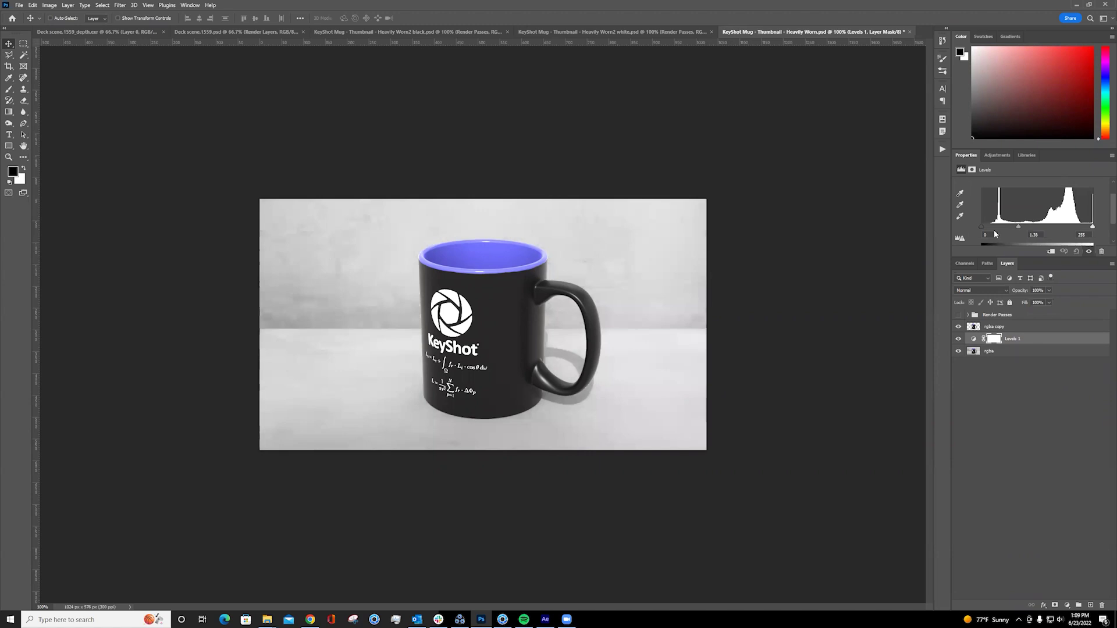
click(1034, 234)
text(3.08)
key(Return)
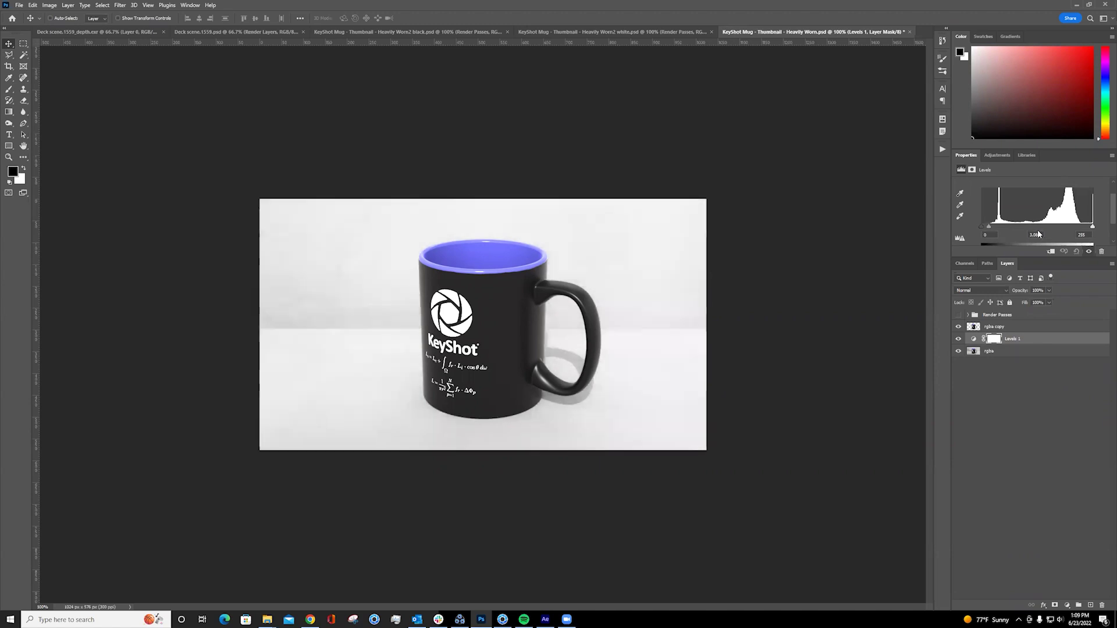
drag(989, 227, 1001, 227)
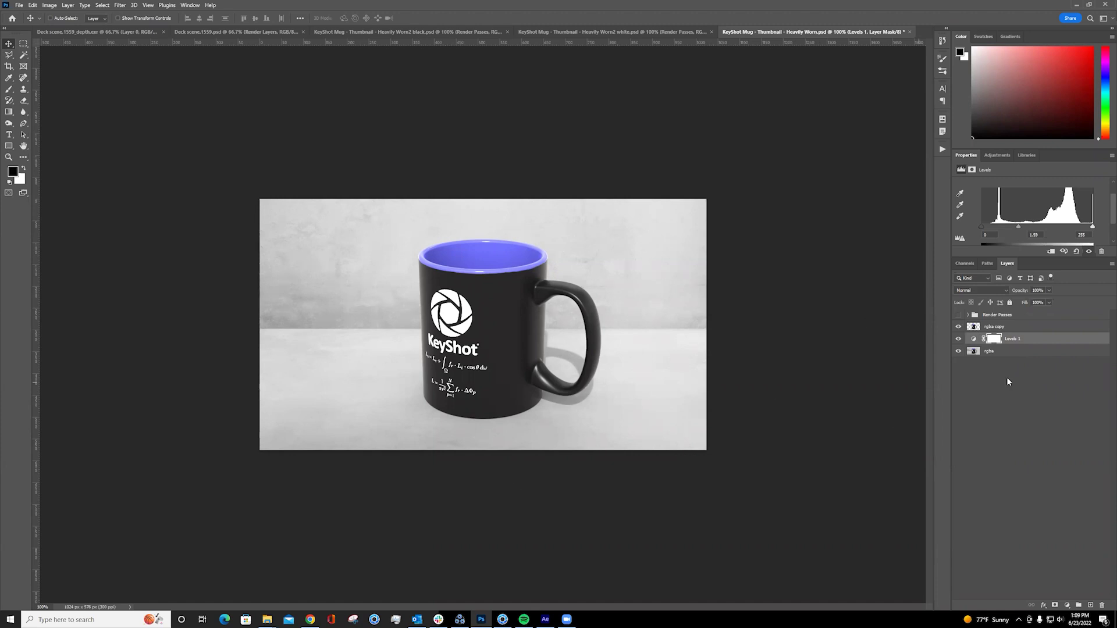
click(959, 340)
click(958, 339)
- Expand the Render Passes group, make it visible, and hide its clown, ao, reflection and normals layers
click(967, 315)
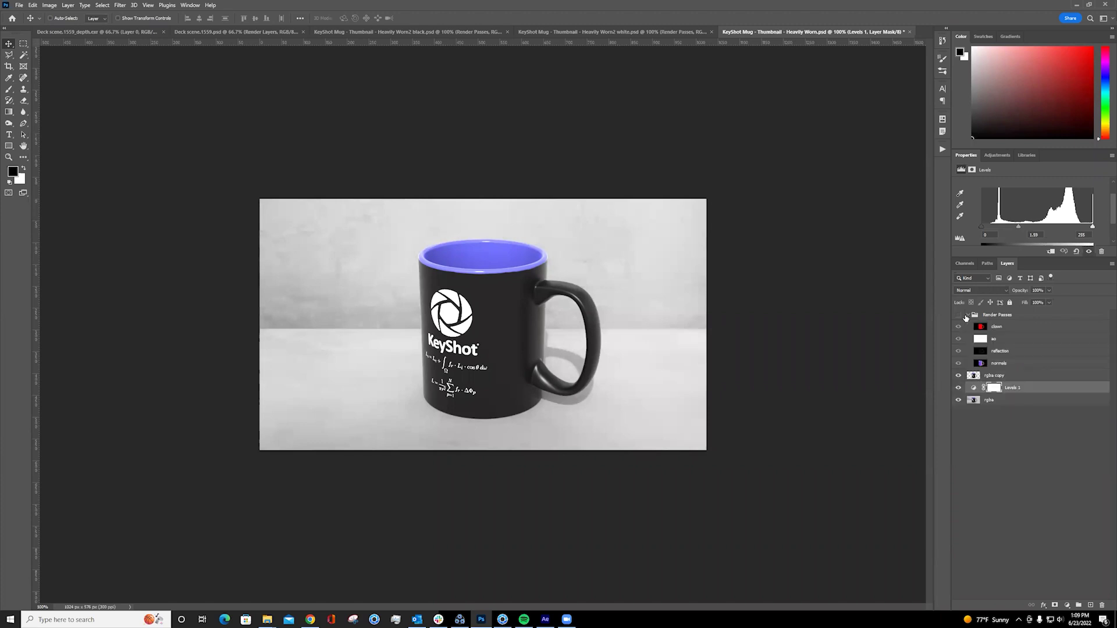
click(959, 315)
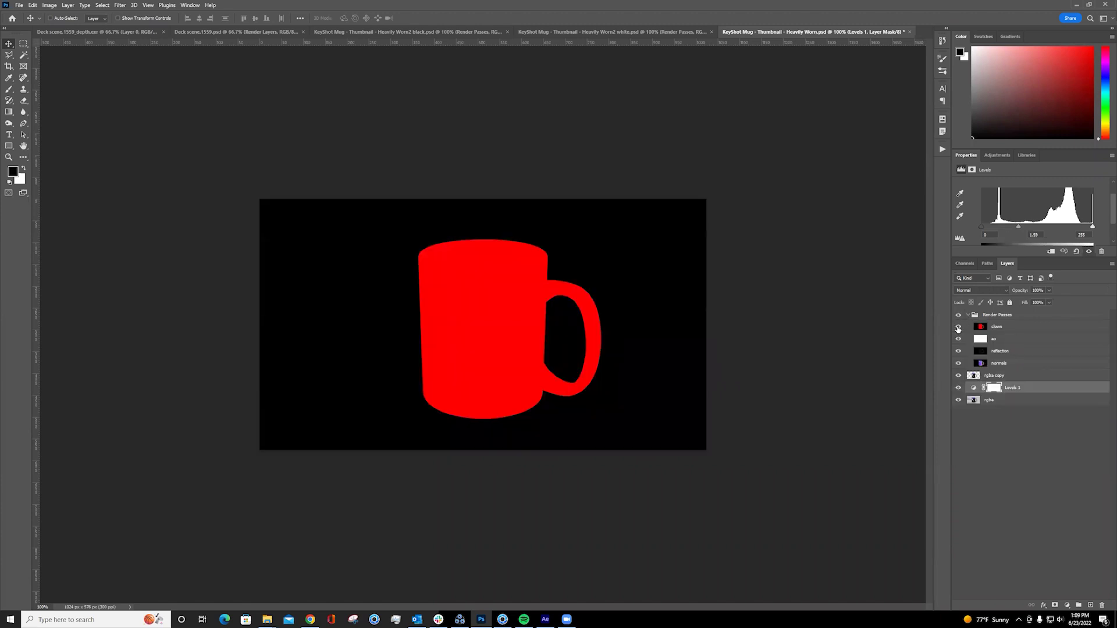
click(958, 326)
drag(958, 338, 959, 364)
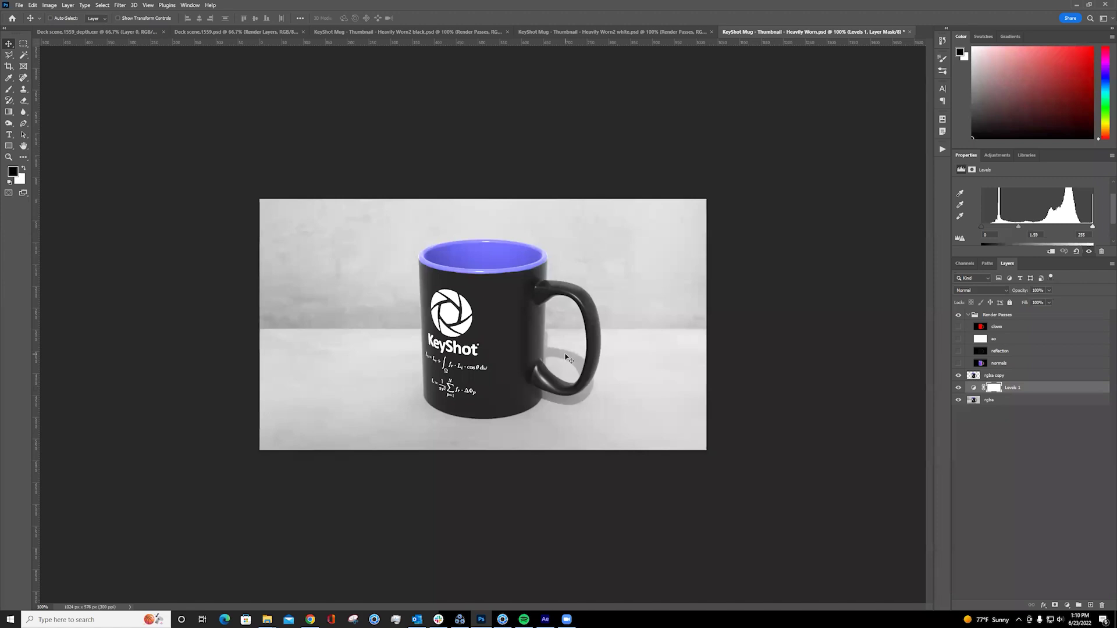
- Switch to KeyShot, close the Render dialog, and tilt the HDRI background image to about -16.5°
click(503, 619)
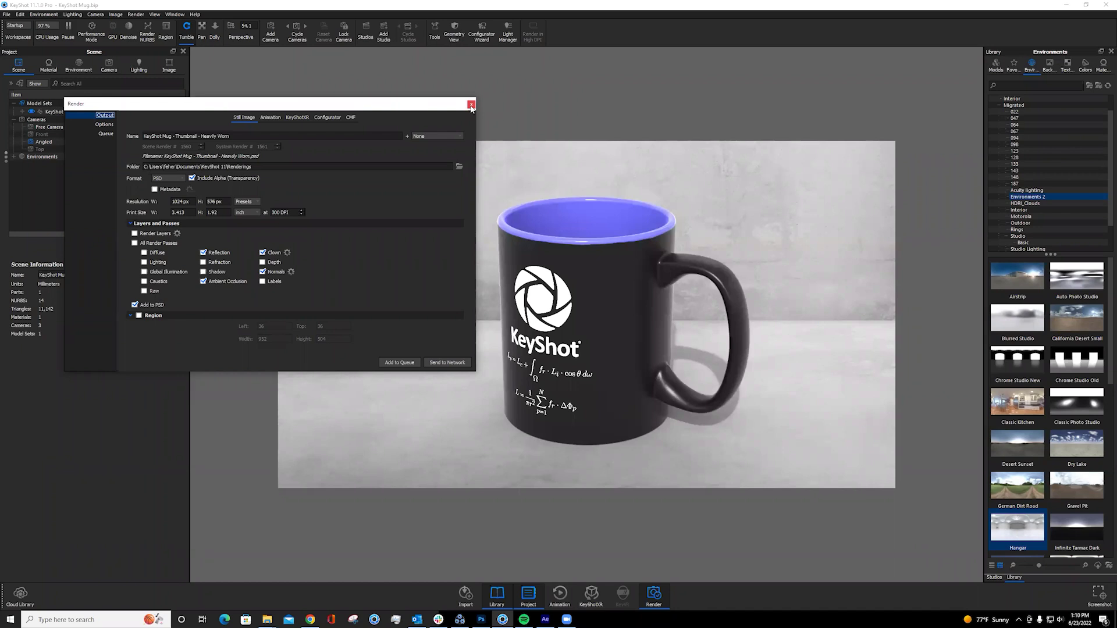
key(Escape)
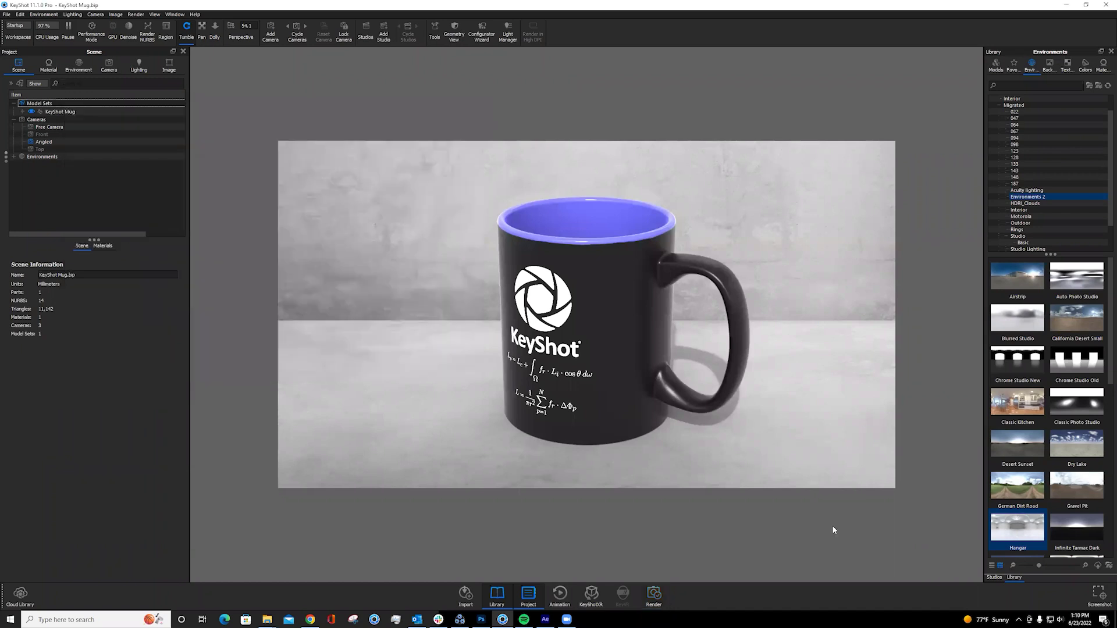
click(72, 67)
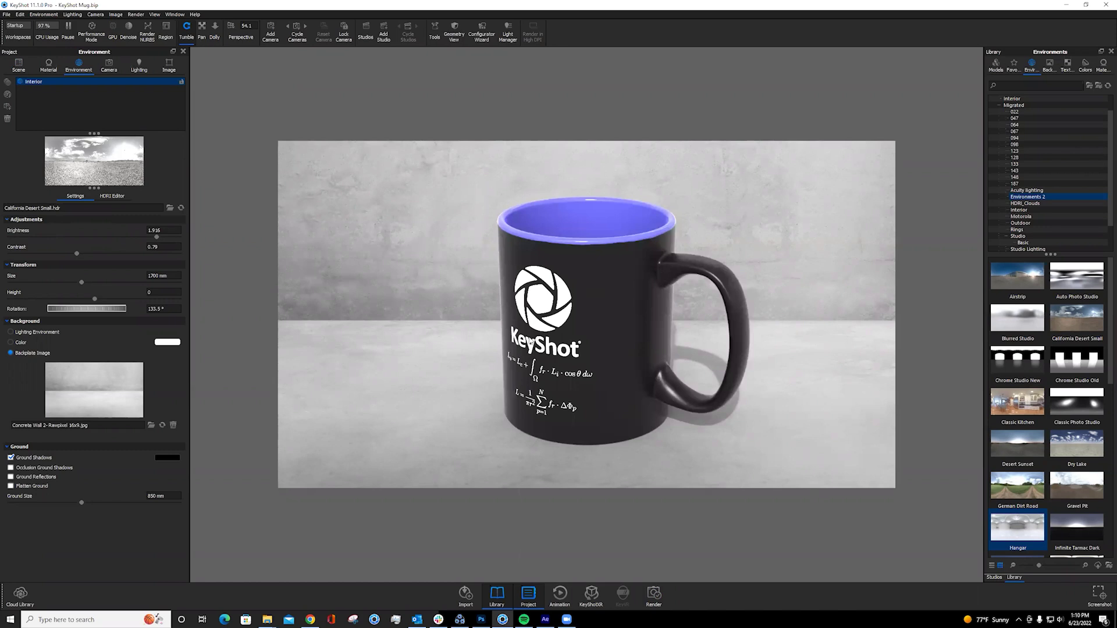
click(110, 195)
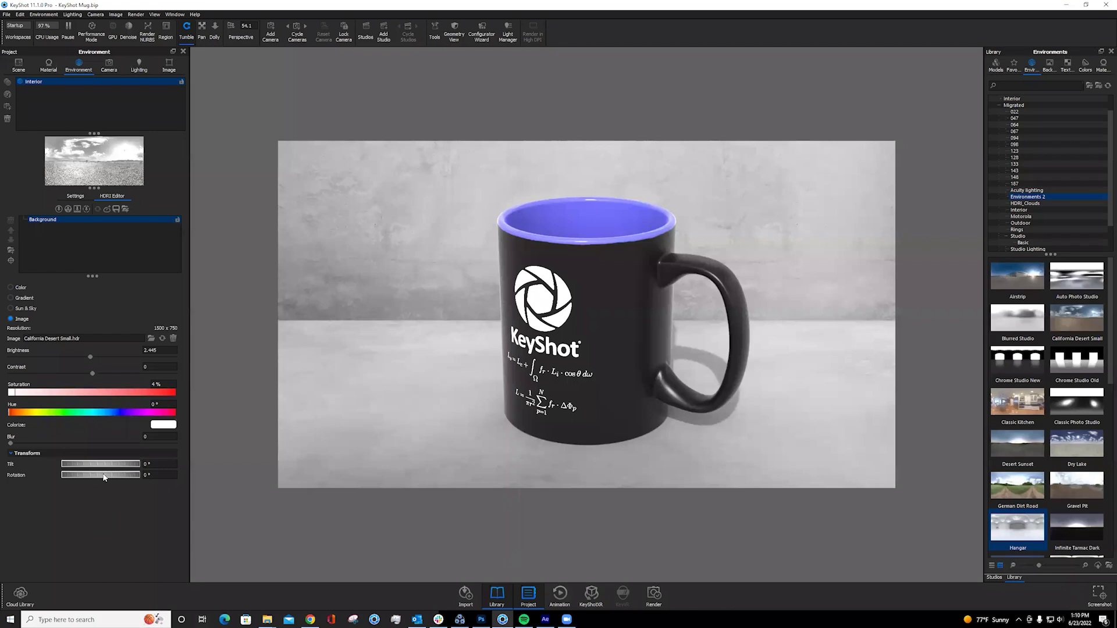
drag(112, 469, 95, 471)
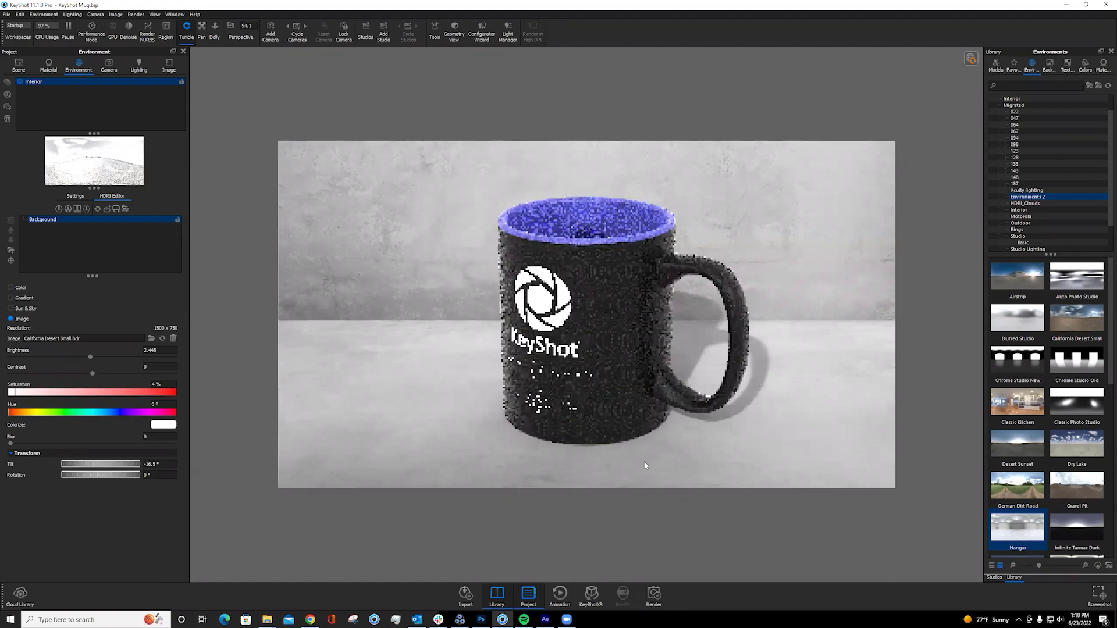
- Rotate the environment to about 87.5° and change the scene background from the backplate image to a solid white color
ctrl+drag(647, 477, 731, 468)
ctrl+drag(710, 465, 737, 468)
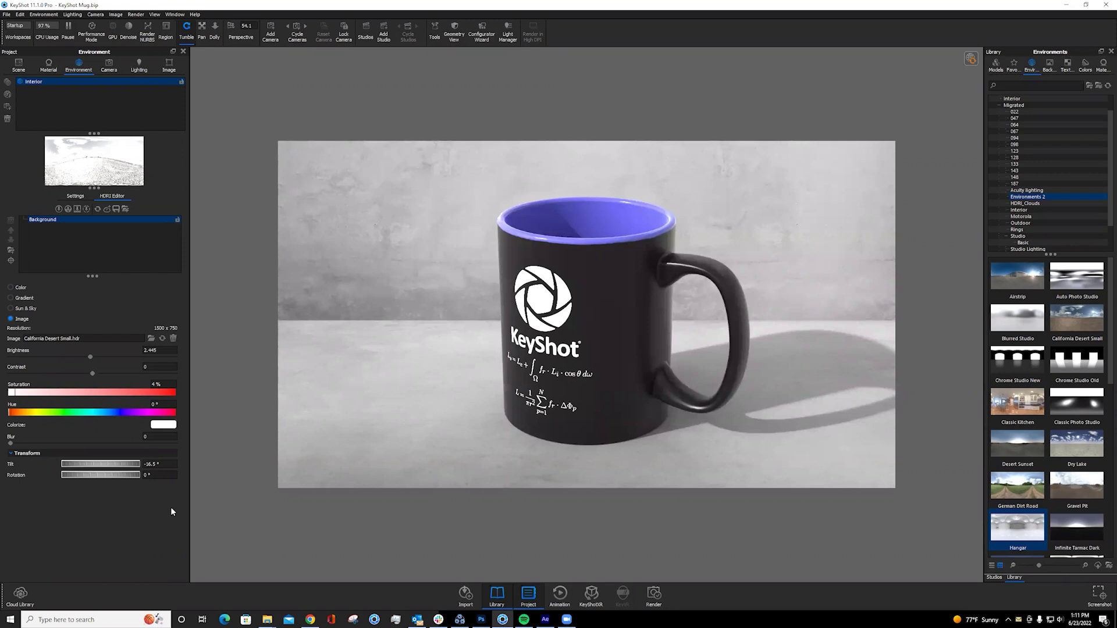
click(78, 195)
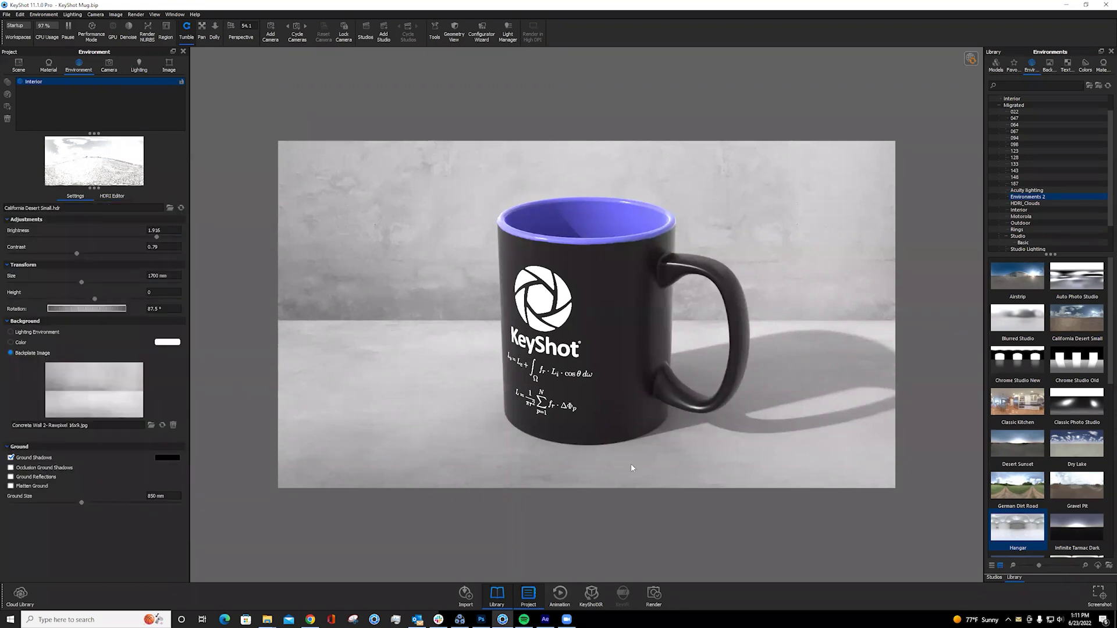
click(10, 343)
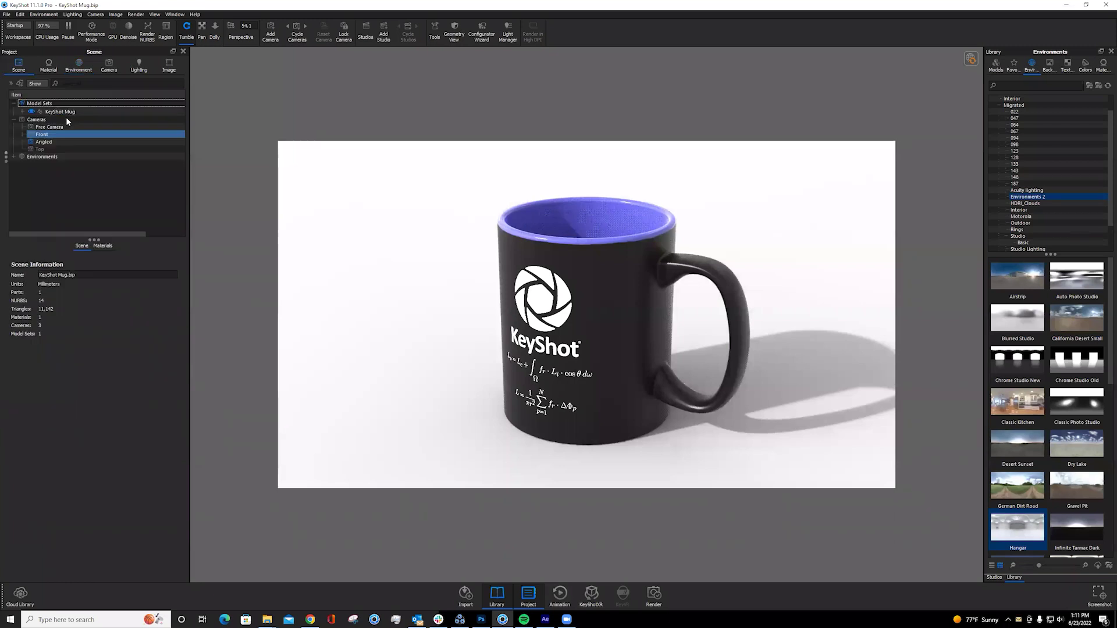
- Show the model sets list and add a model set named Shadow, cloned from the mug without linked materials
click(64, 112)
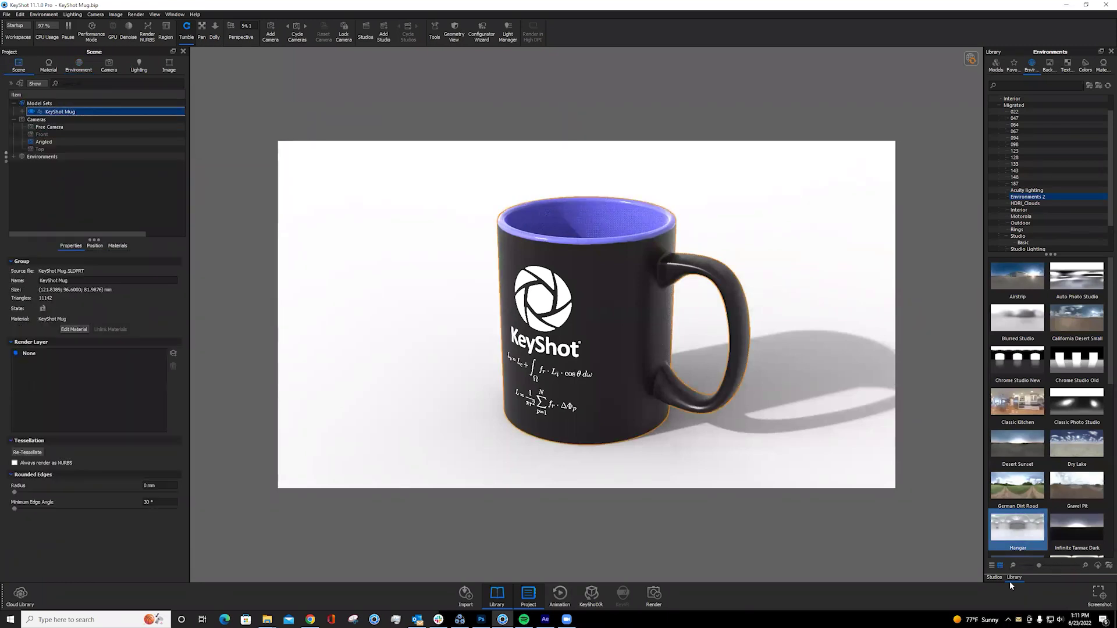
click(1104, 65)
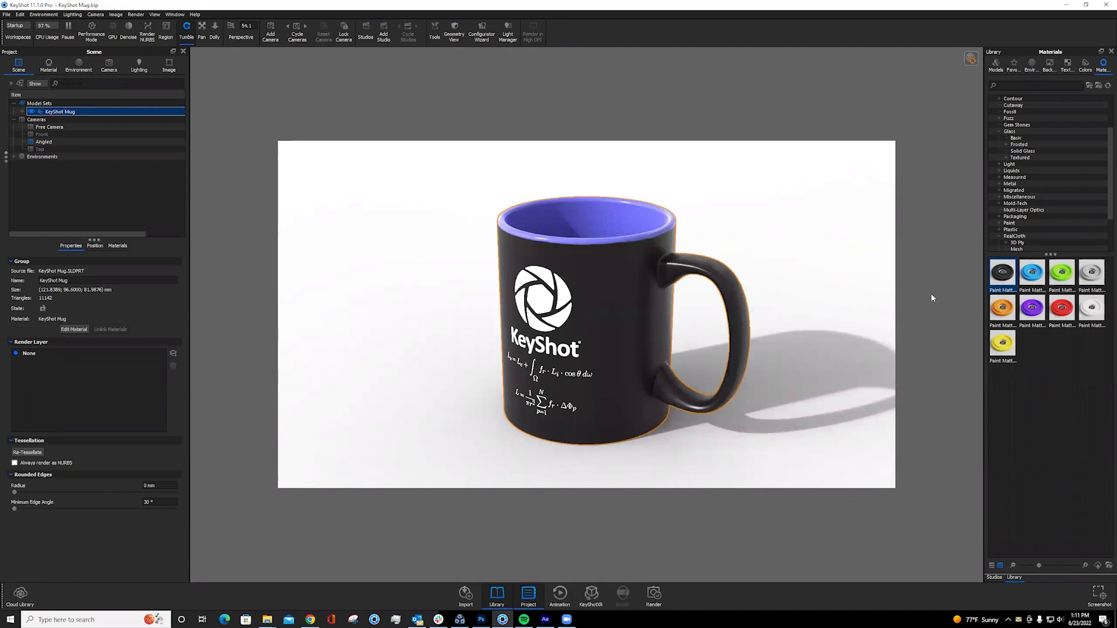
click(51, 157)
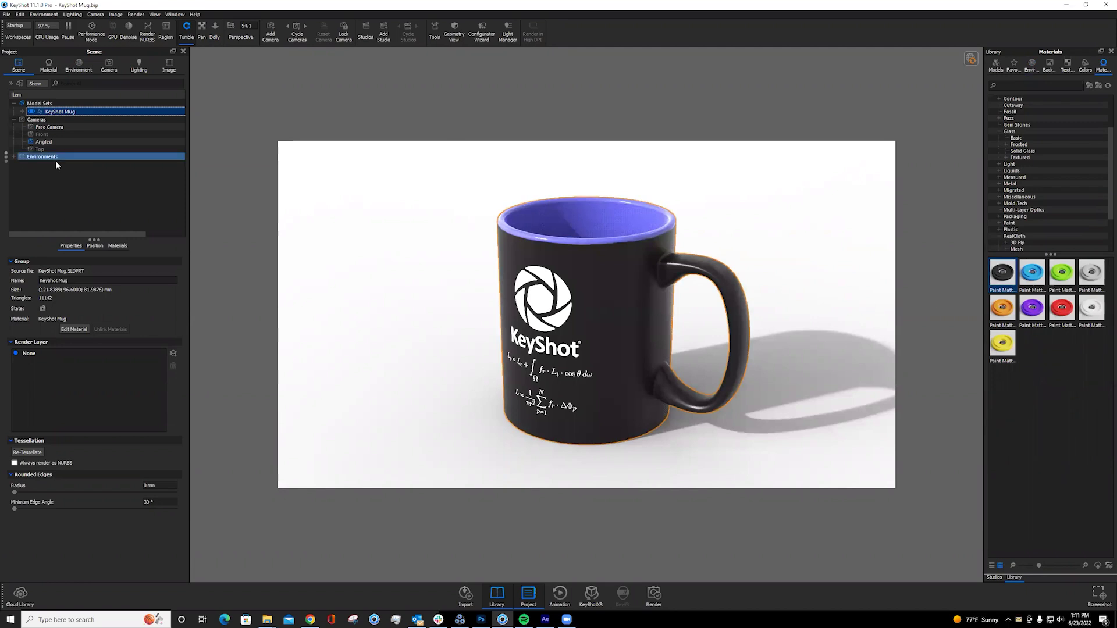
click(10, 85)
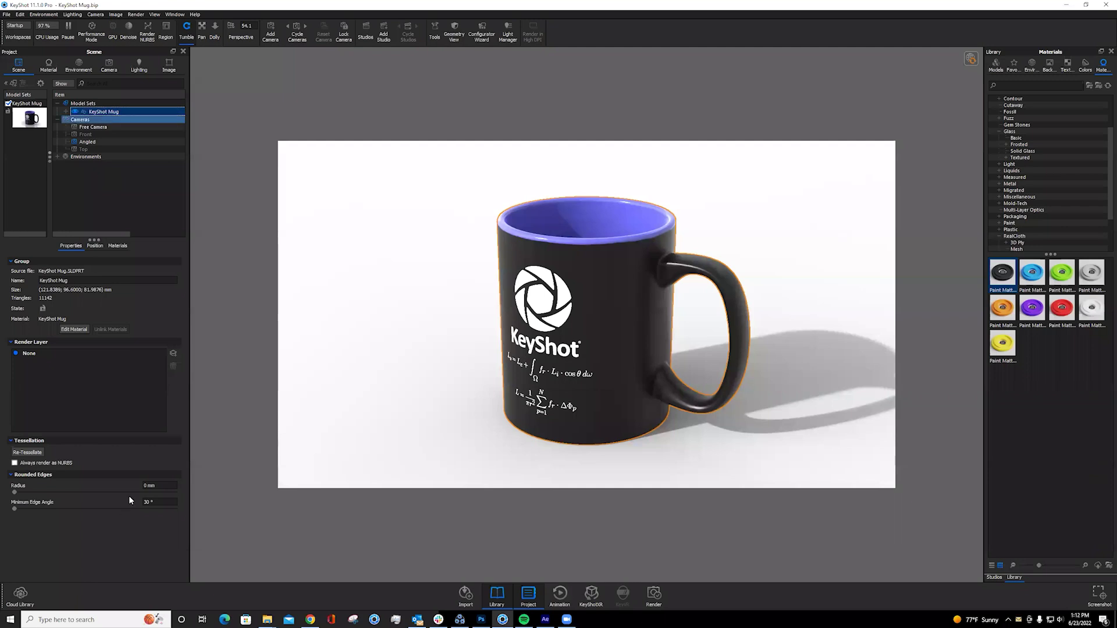
click(86, 135)
click(119, 114)
click(13, 84)
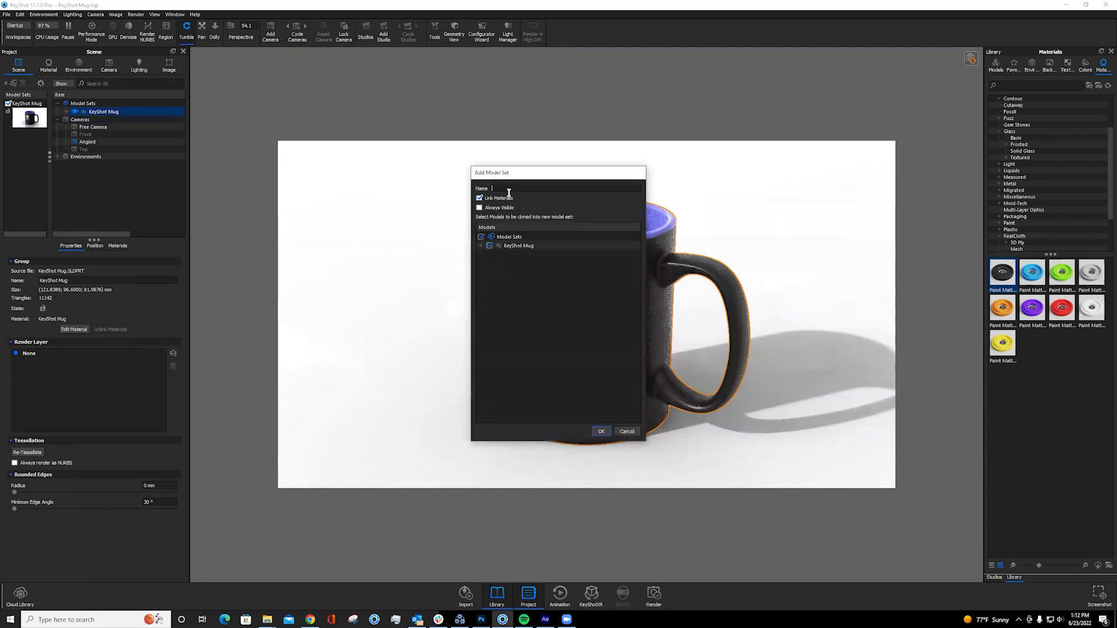
text(Shadow)
click(480, 198)
click(601, 431)
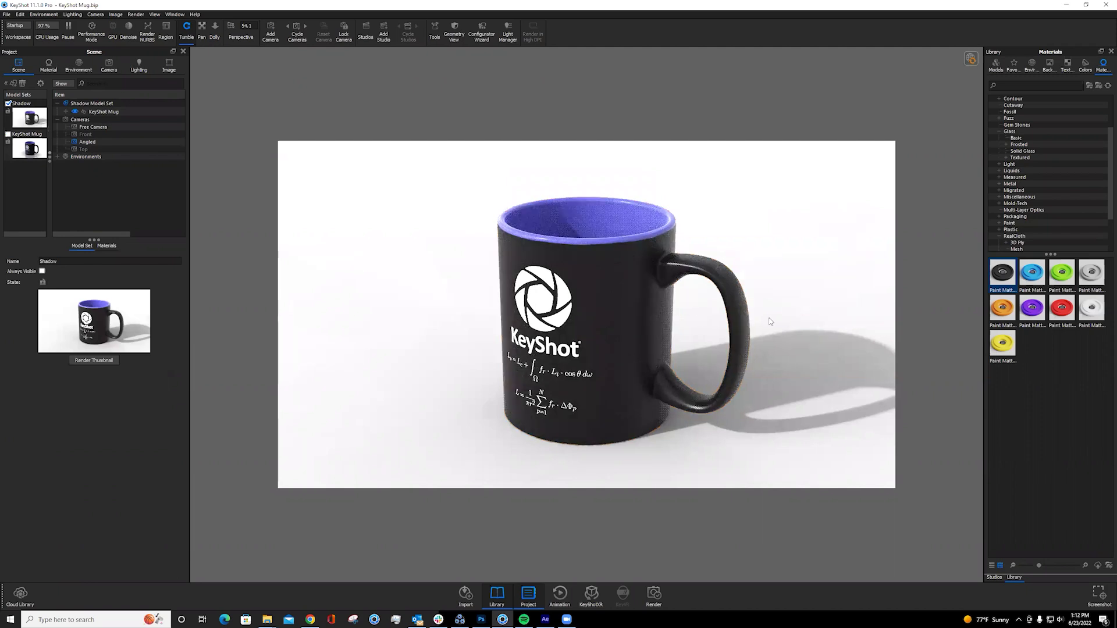
- Apply the Paint Matte Black library material to the KeyShot Mug in the Shadow model set
click(26, 108)
click(104, 111)
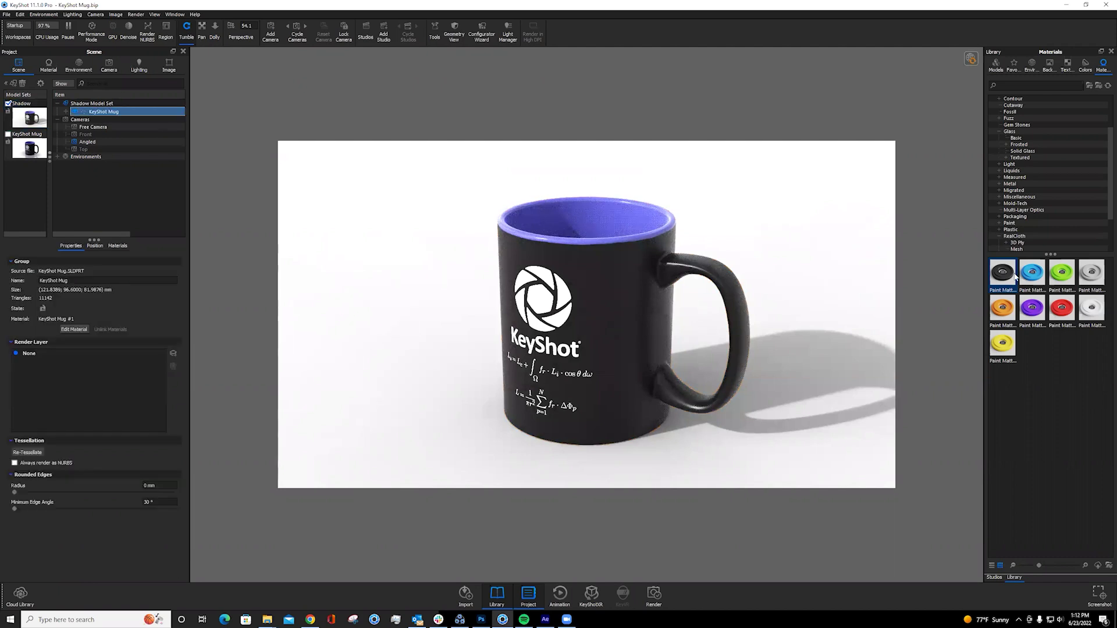
mouse_move(994, 282)
mouse_down()
mouse_move(669, 134)
mouse_move(184, 102)
mouse_move(115, 114)
mouse_up()
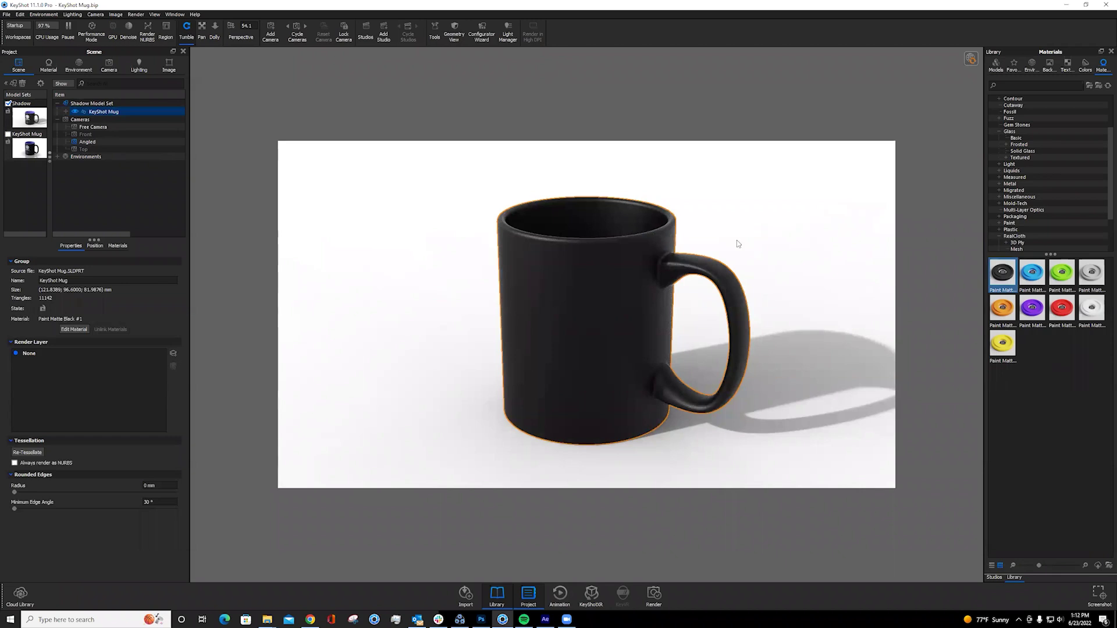
- Change the material type of the black mug from Paint to Emissive
click(603, 266)
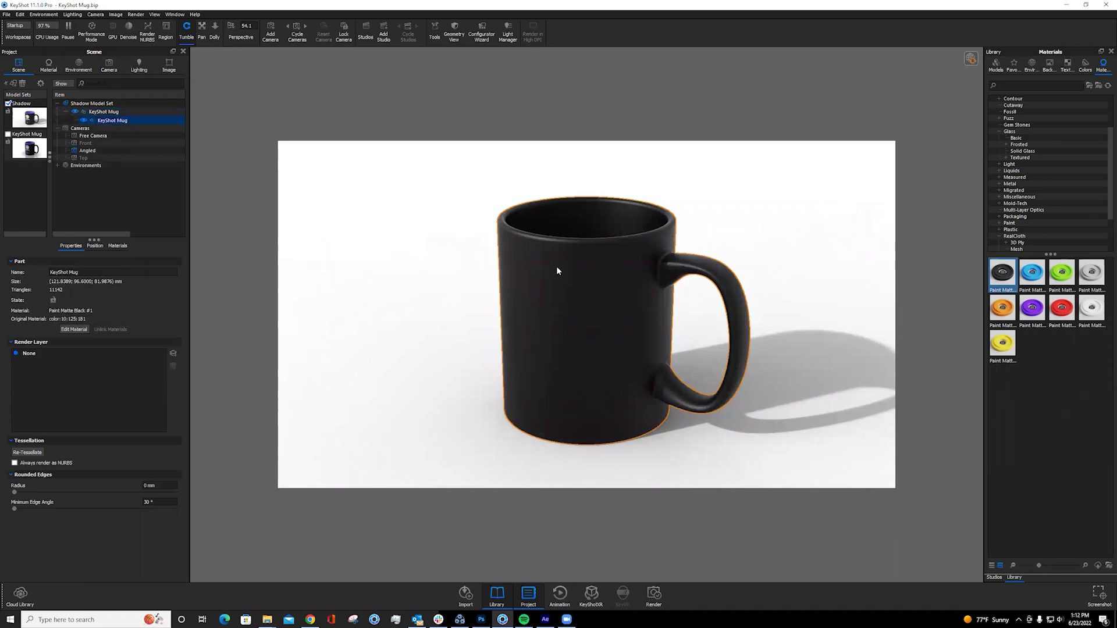
click(49, 66)
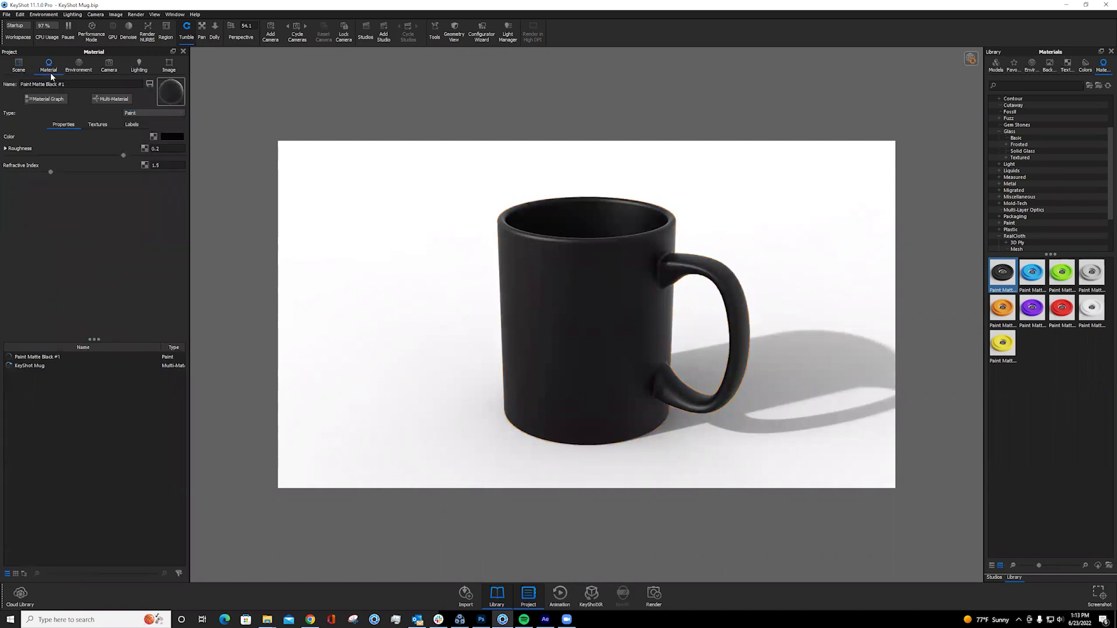
click(163, 113)
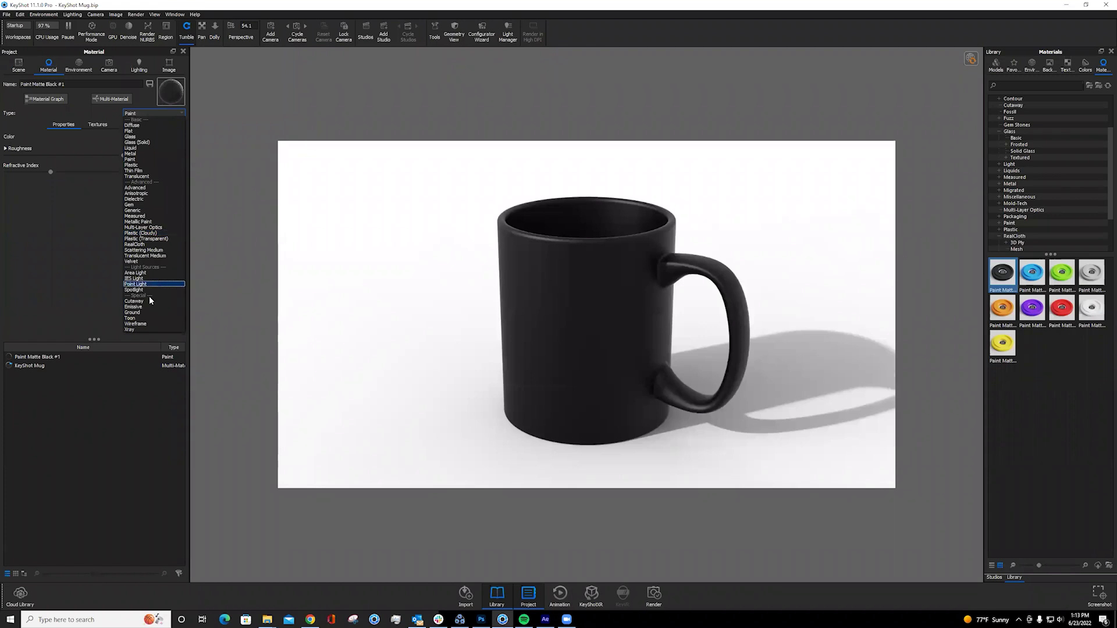
click(344, 75)
key(e)
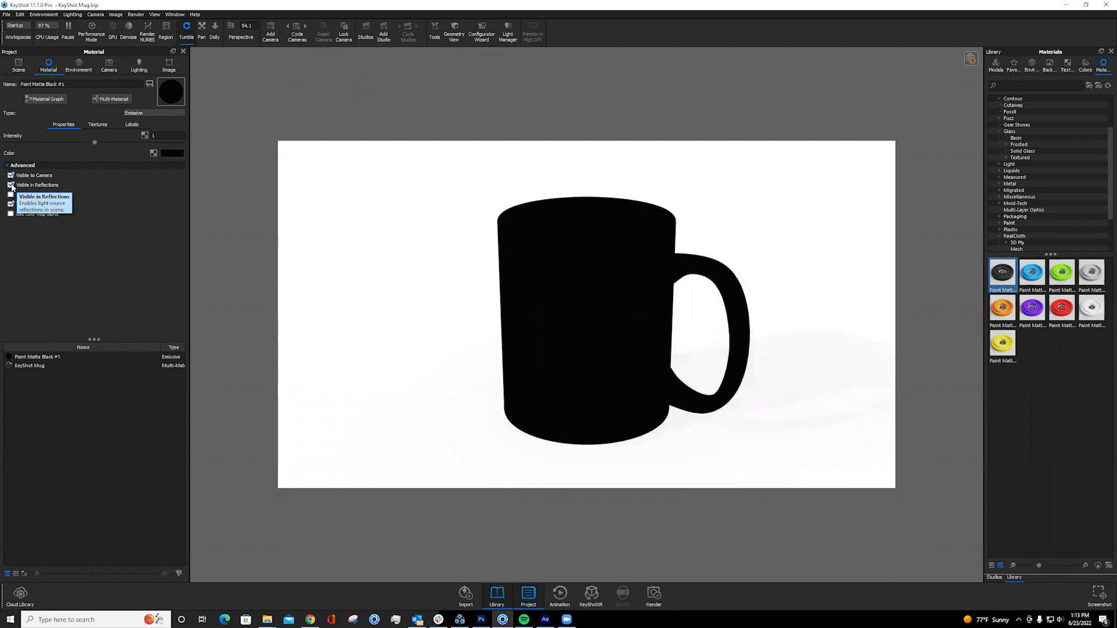
- Disable Visible to Camera and Visible in Reflections on the emissive material, and enable Visible in Shadows
click(11, 185)
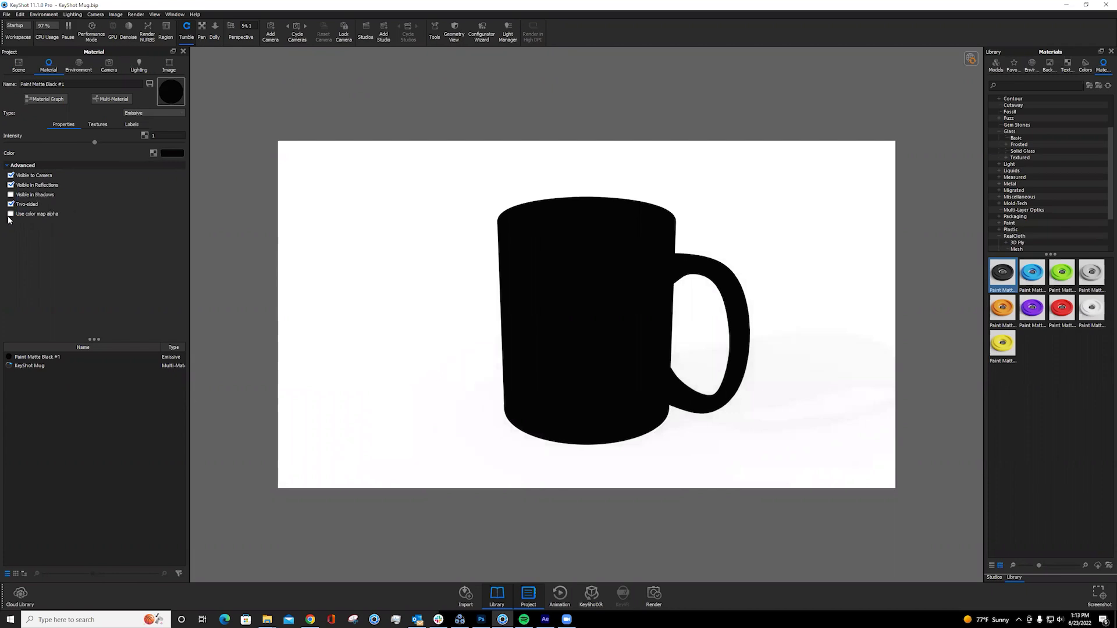
click(11, 176)
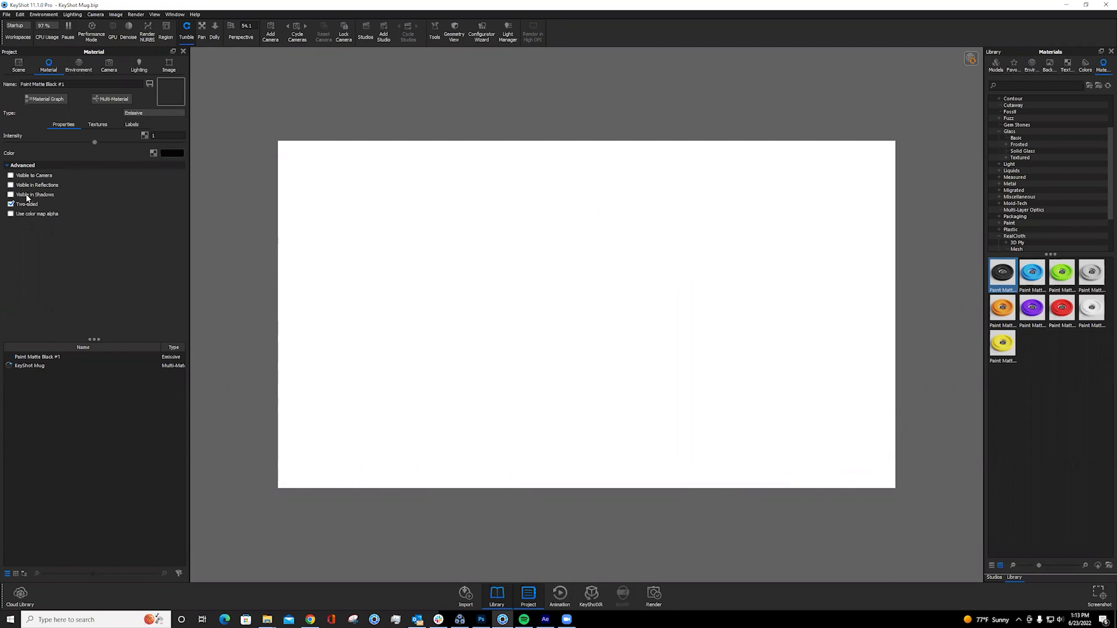
click(10, 195)
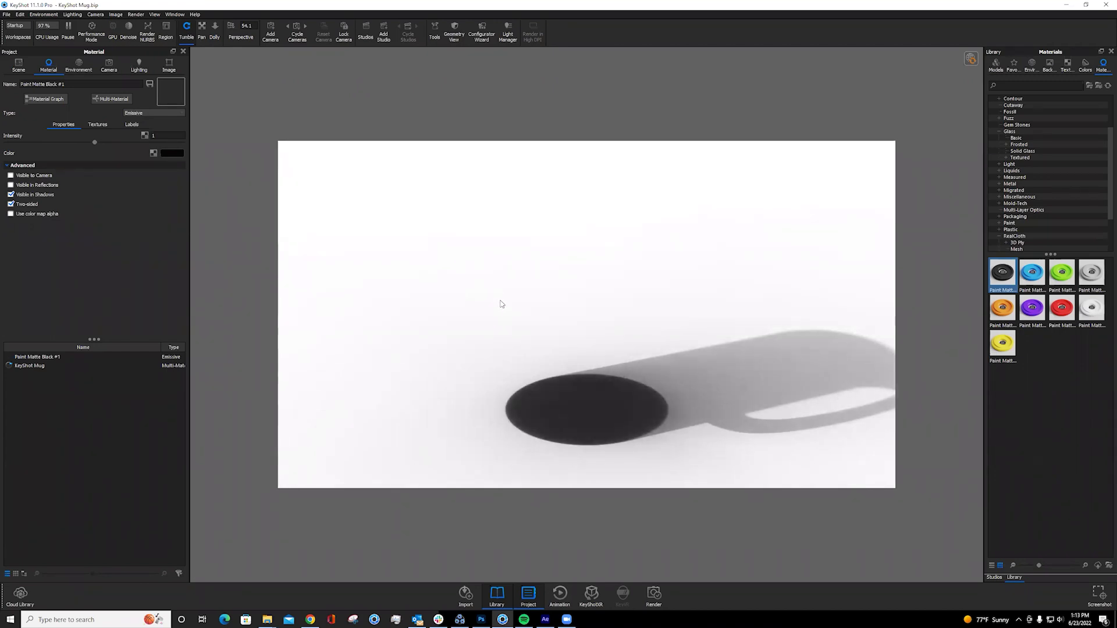
- Check the environment settings, open the render output options, and set the output name to White
click(94, 64)
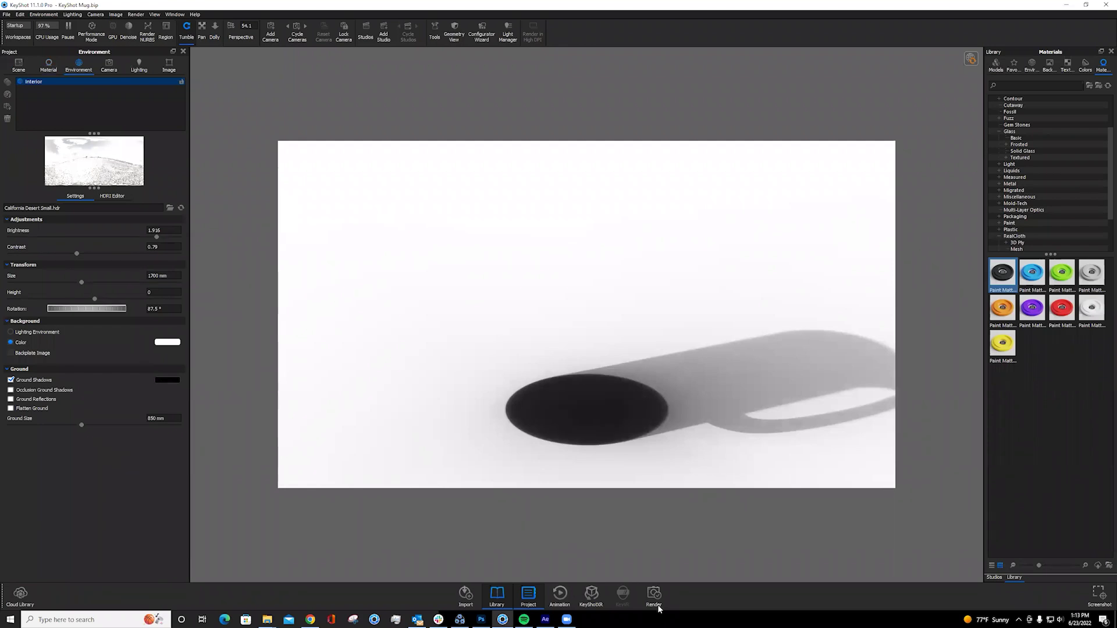
click(654, 594)
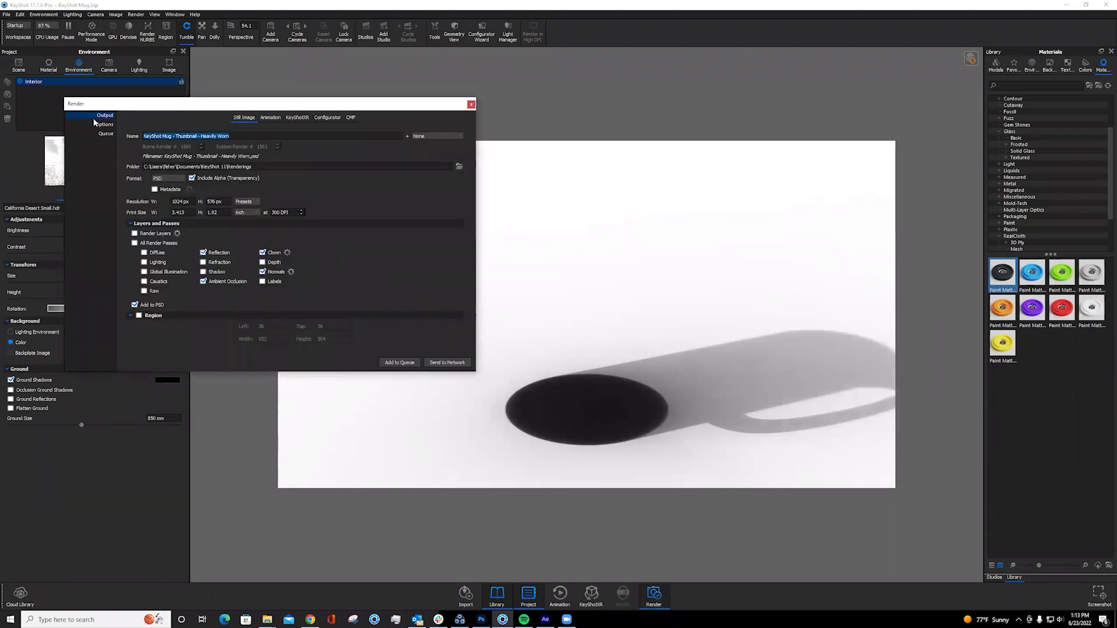
text(White)
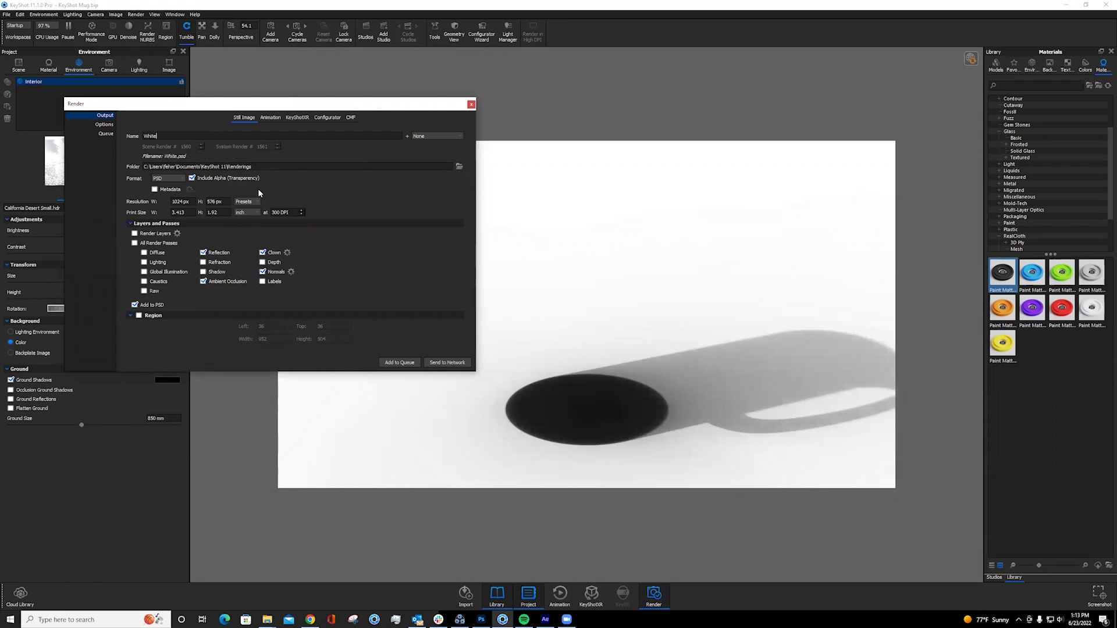
- Add the White render to the render queue and move the render window clear of the environment settings
click(400, 363)
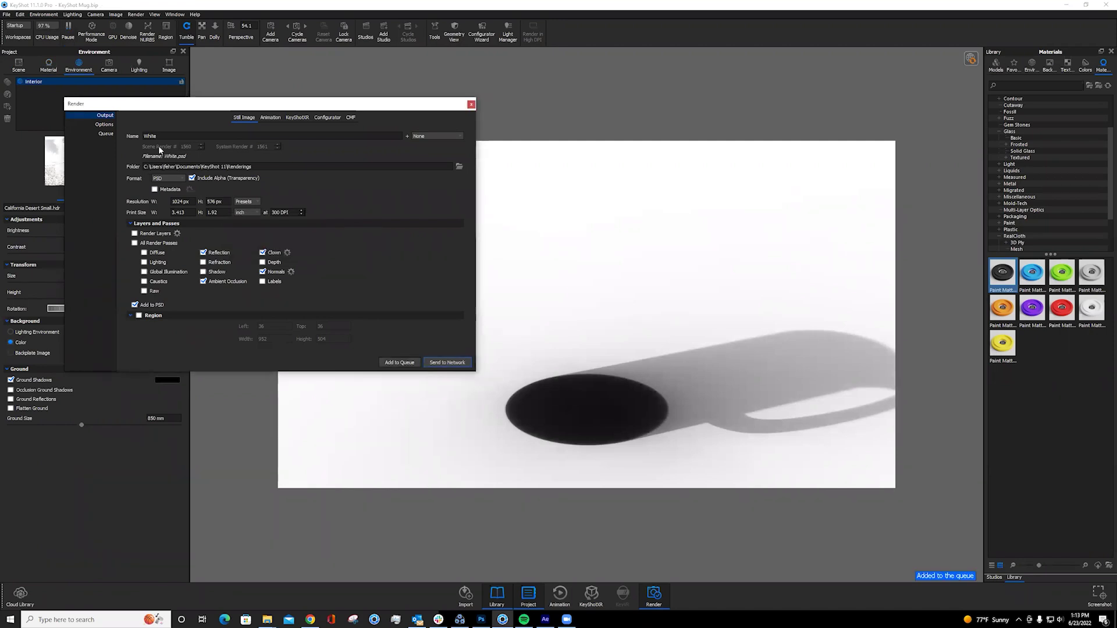
drag(183, 109, 344, 167)
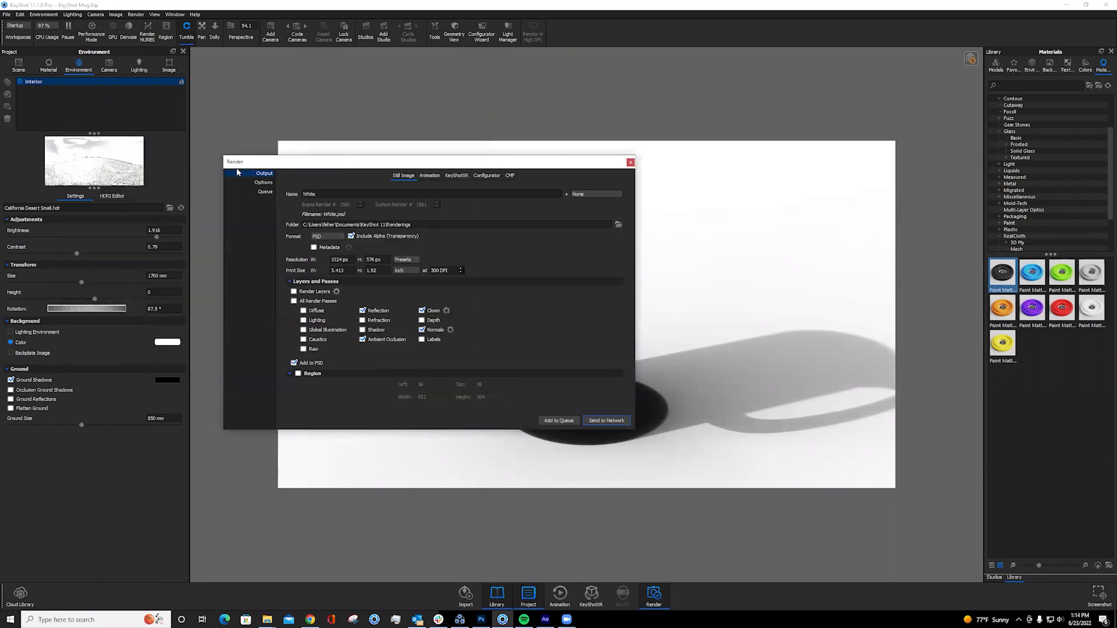
- Examine the render mode and quality options and the available output formats
click(264, 175)
click(262, 184)
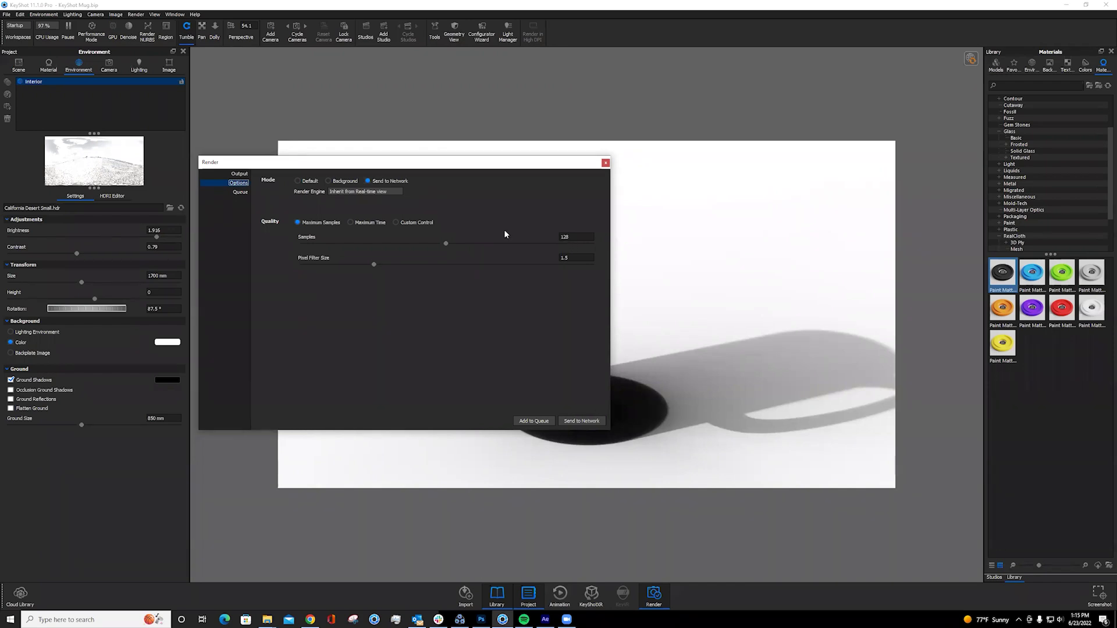
click(240, 174)
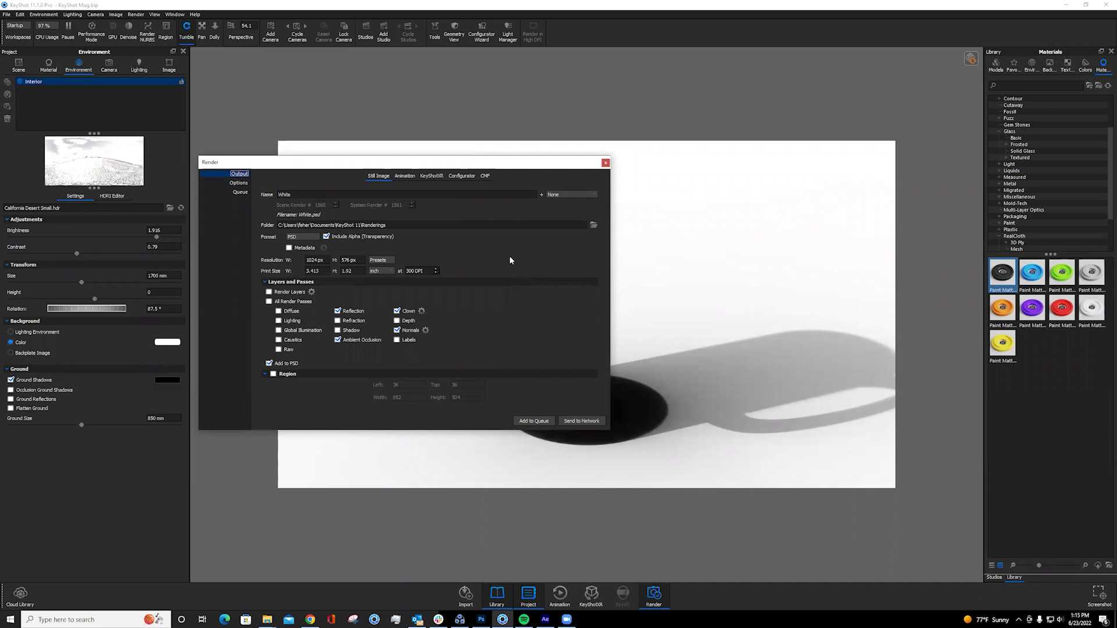
click(302, 237)
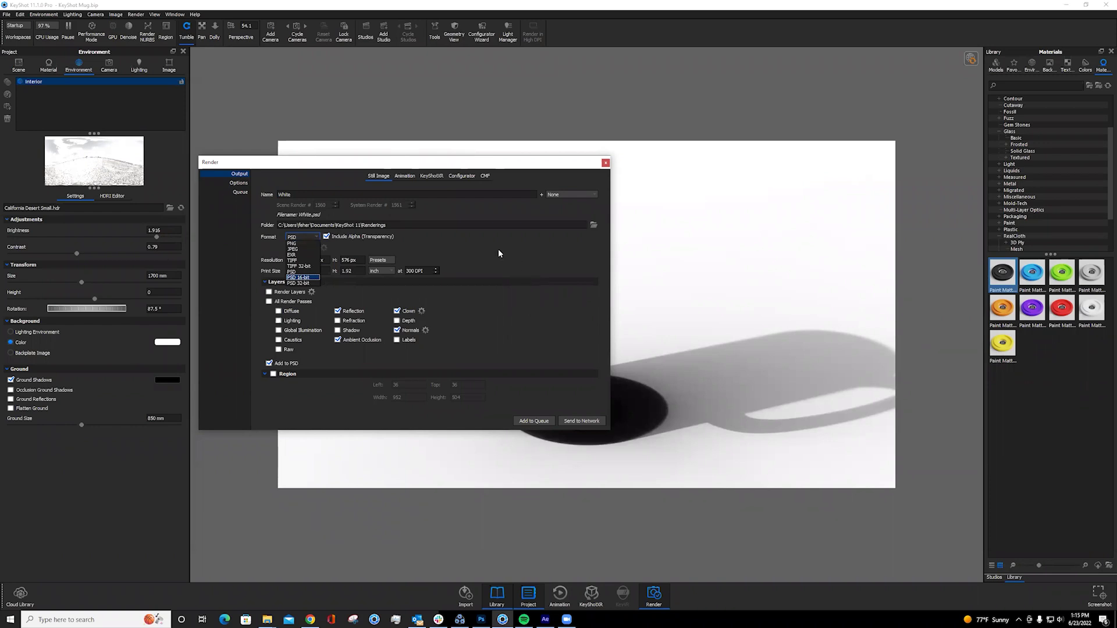
click(472, 243)
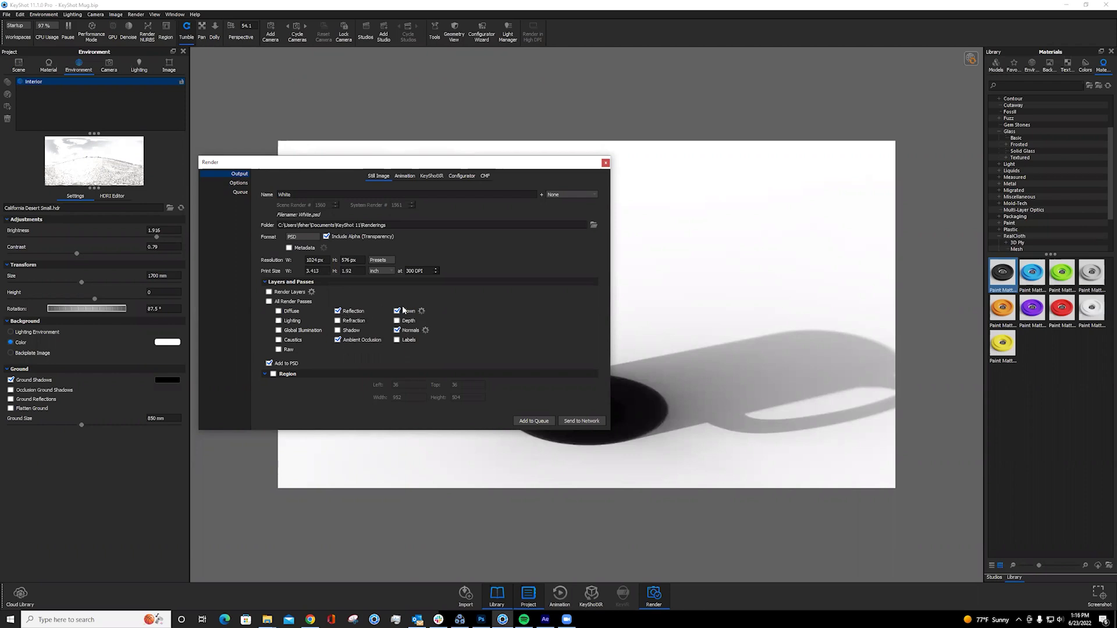
- Enable the Global Illumination render pass, check the scene's lighting settings, and close the render window
click(397, 330)
click(278, 331)
click(142, 70)
click(142, 67)
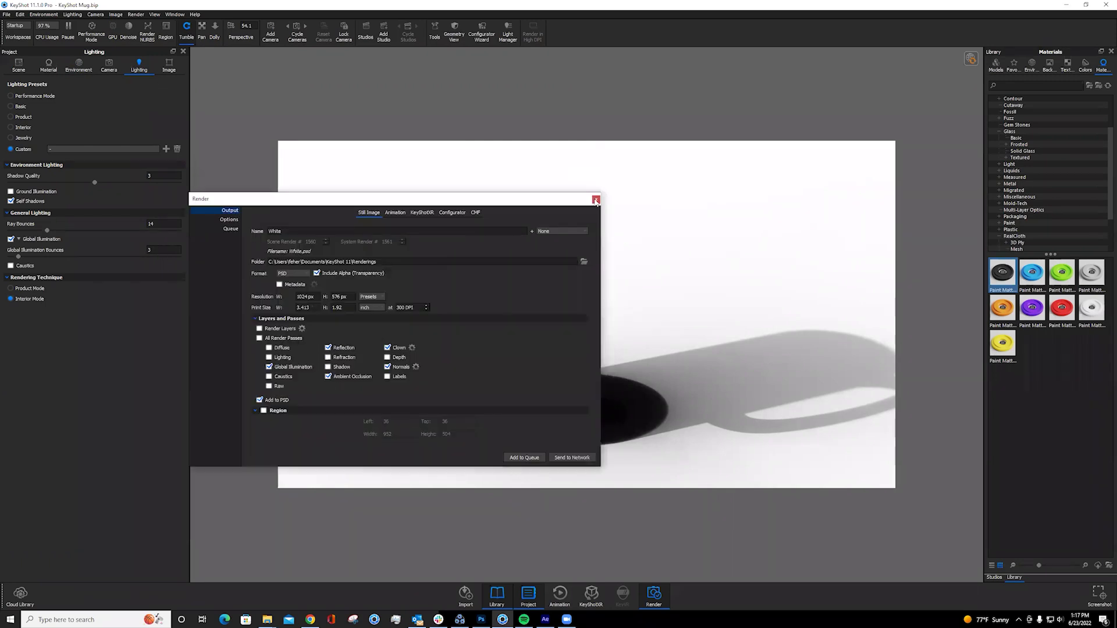
key(Escape)
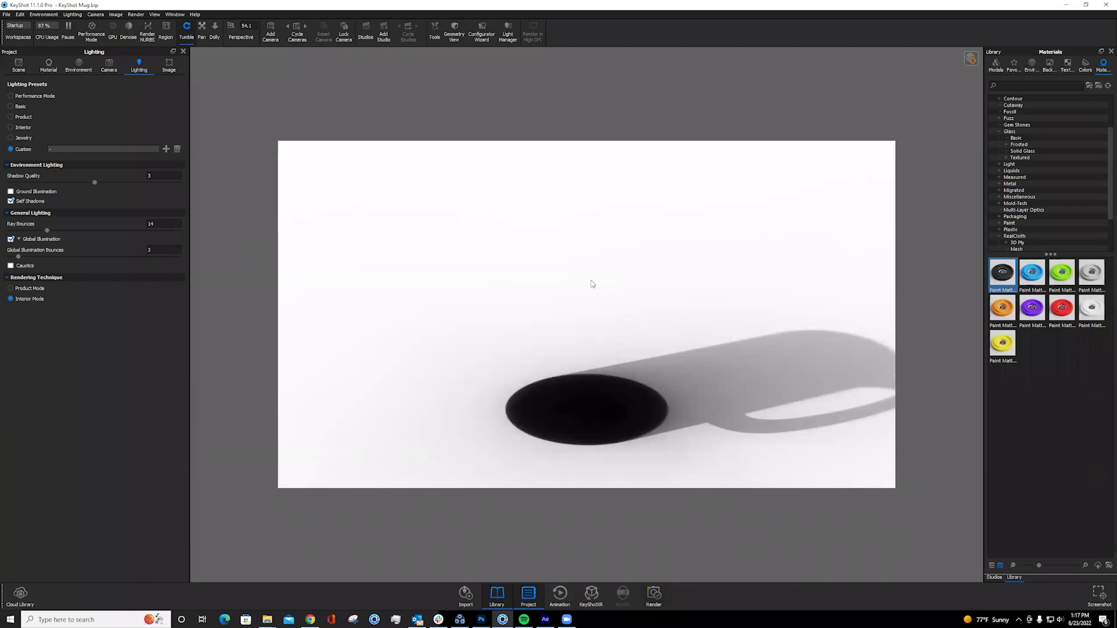
- Set the environment's background color to near black
click(79, 69)
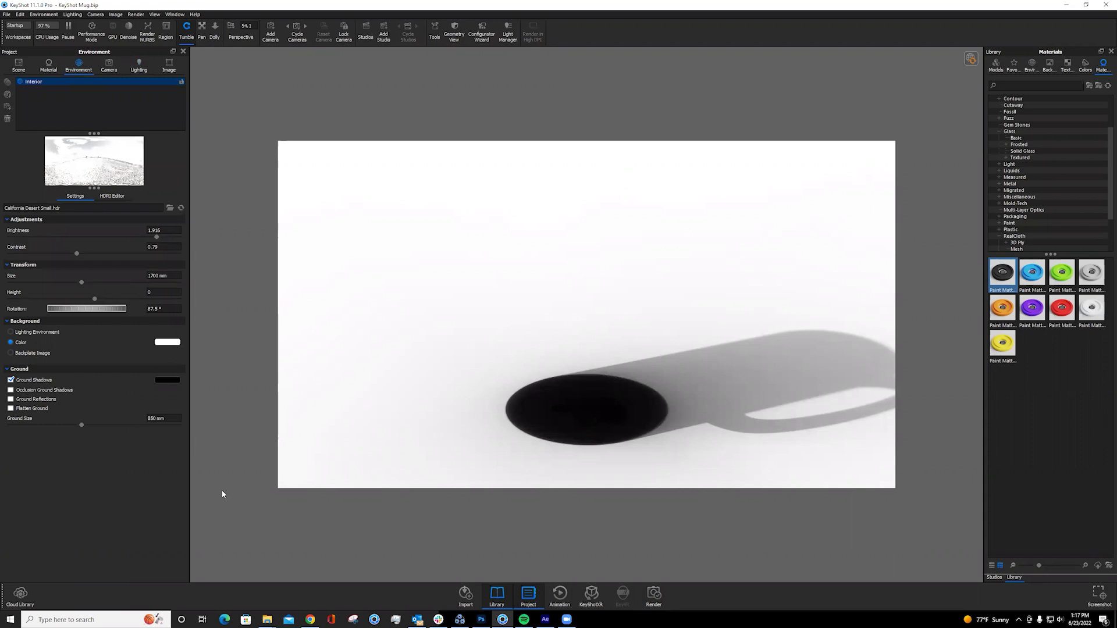
drag(187, 447, 181, 452)
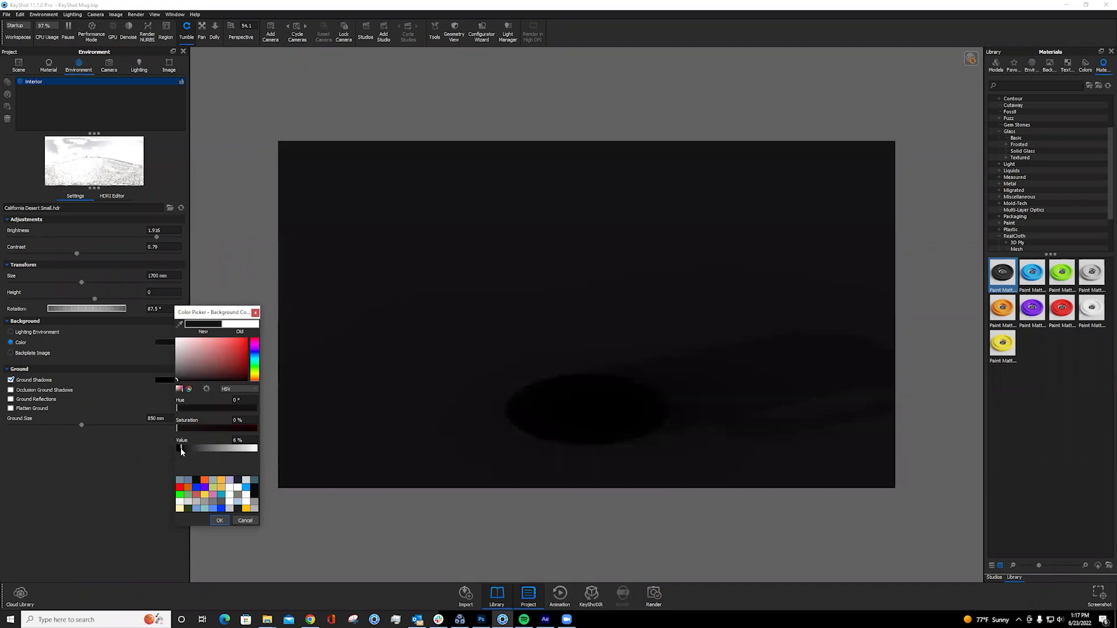
click(219, 521)
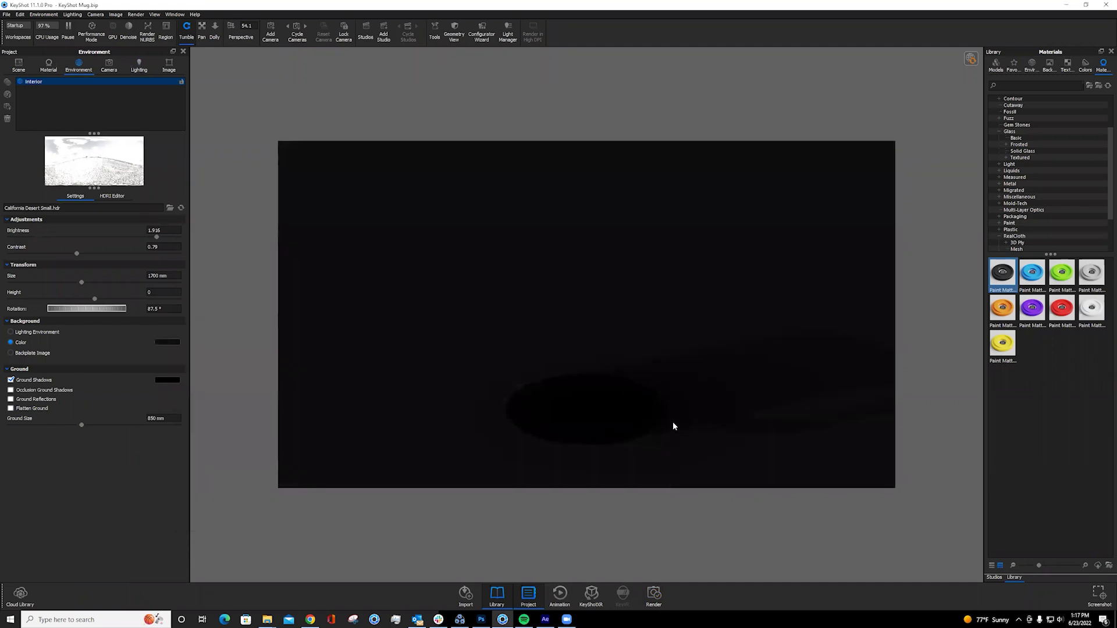
- Add the dark-background render to the queue under the name Black and process the render queue
key(ctrl+p)
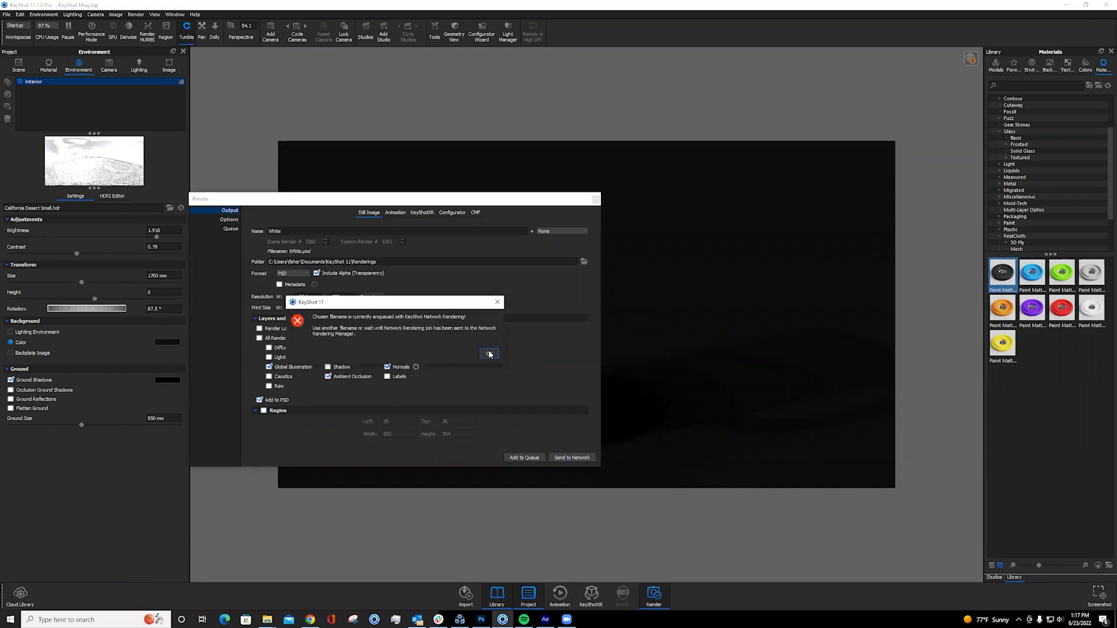
key(Return)
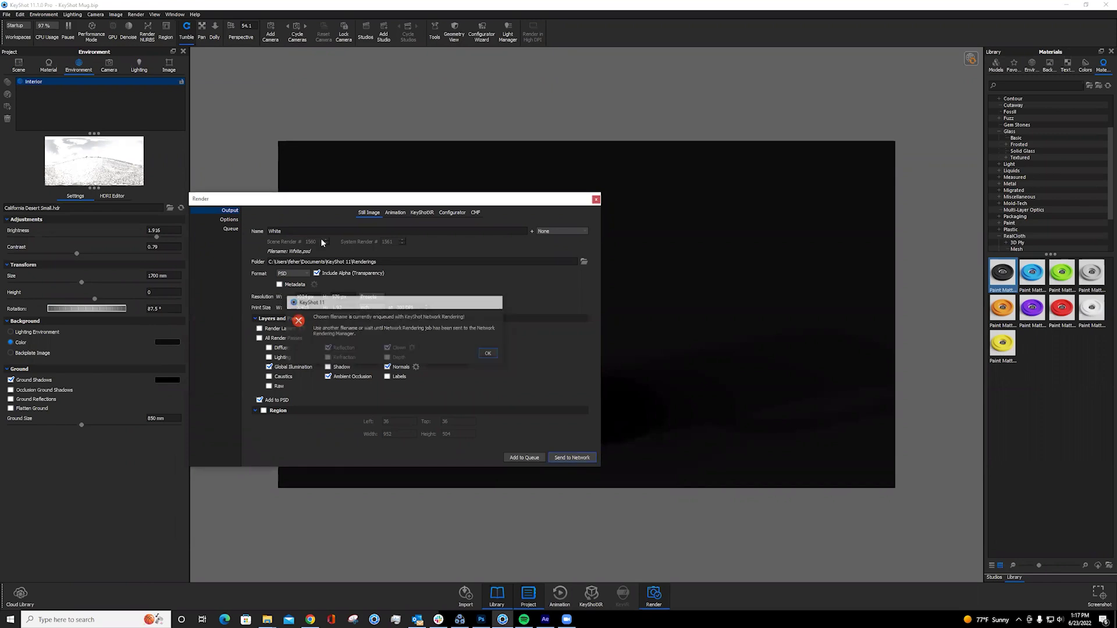
key(ctrl+a)
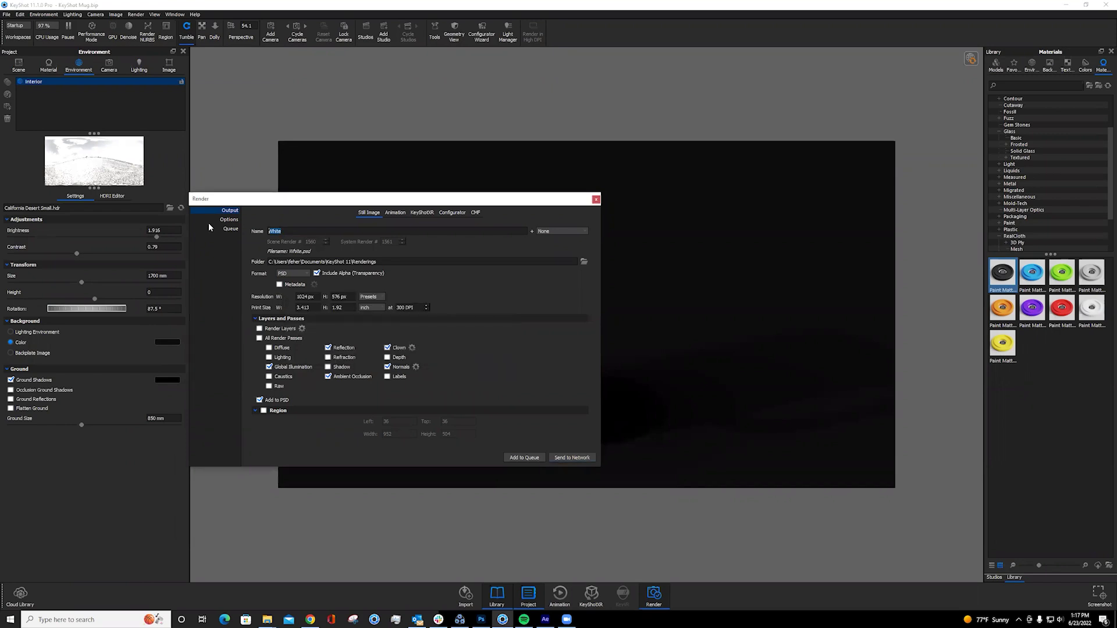
text(Black)
click(524, 458)
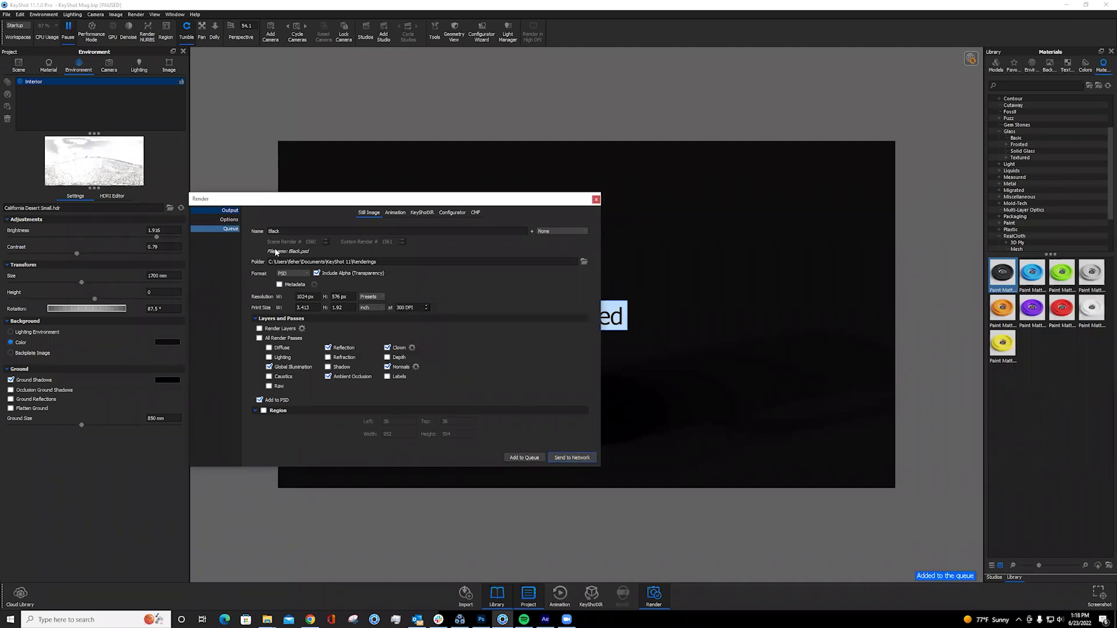
click(230, 228)
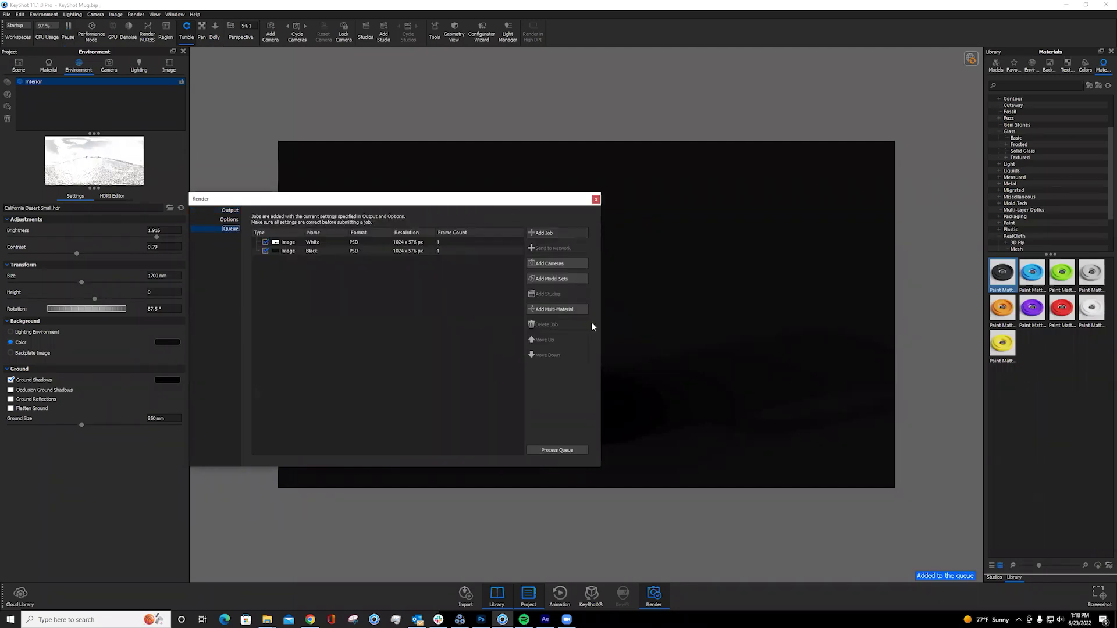
click(567, 451)
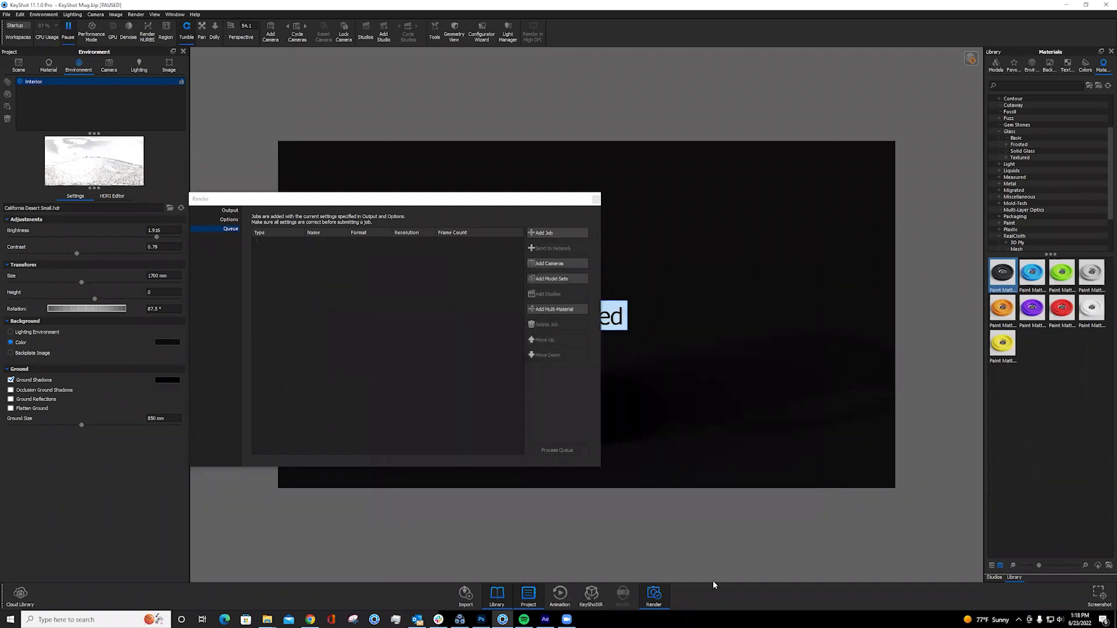
- Switch to Photoshop and open Black.psd and White.psd from the Renderings folder
click(480, 620)
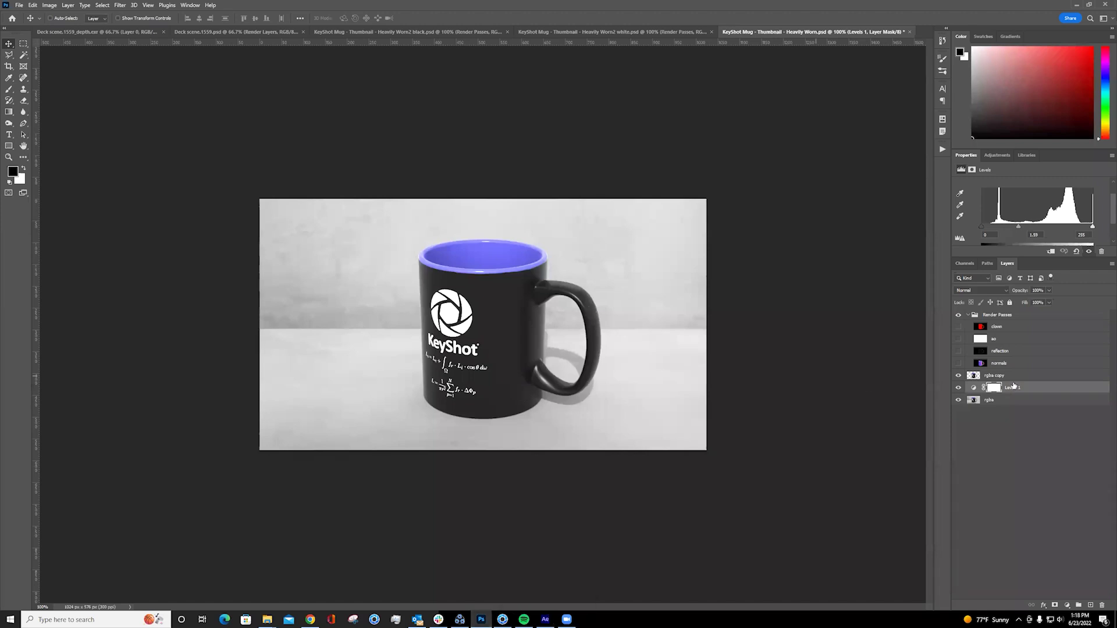
click(19, 5)
click(26, 22)
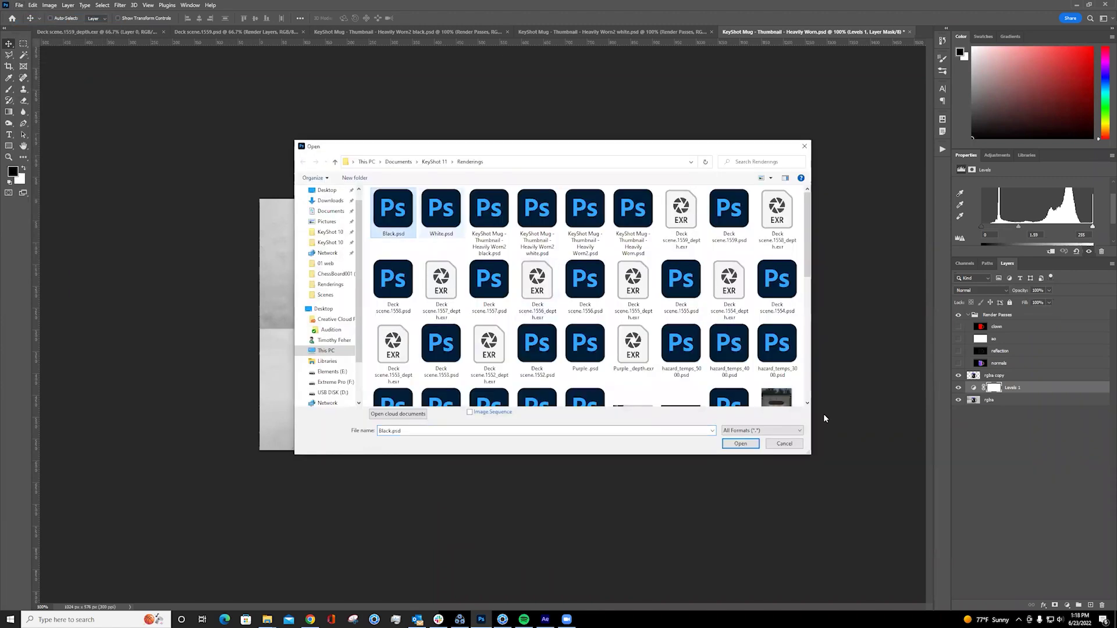
key(shift+Right)
key(Return)
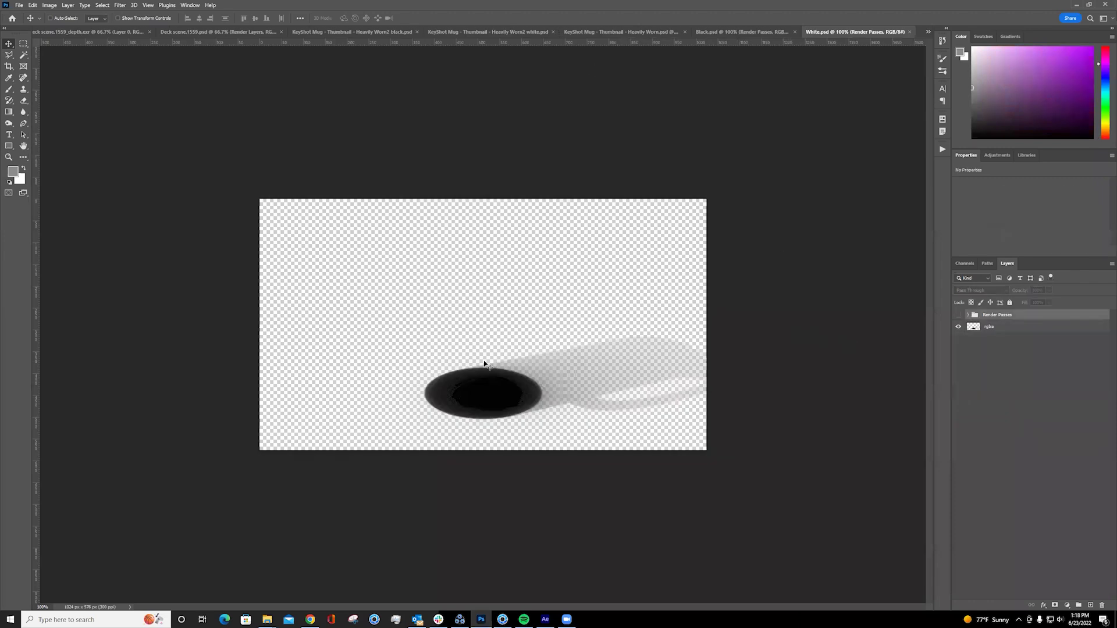
- Compare the transparent shadows in White.psd and Black.psd
key(ctrl+plus)
key(ctrl+minus)
click(738, 32)
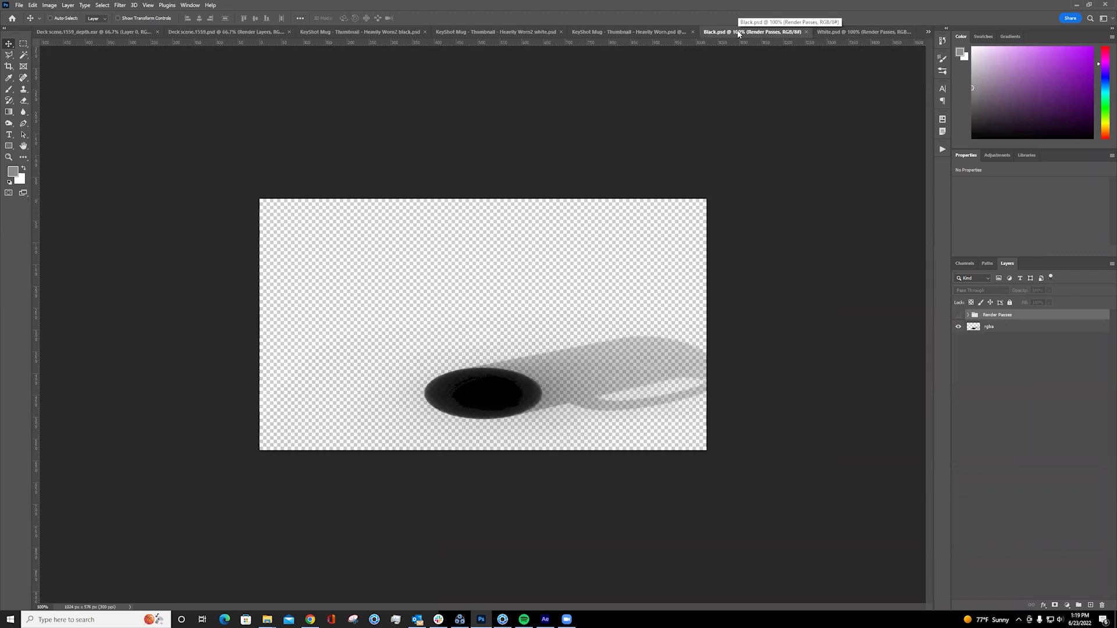
click(874, 33)
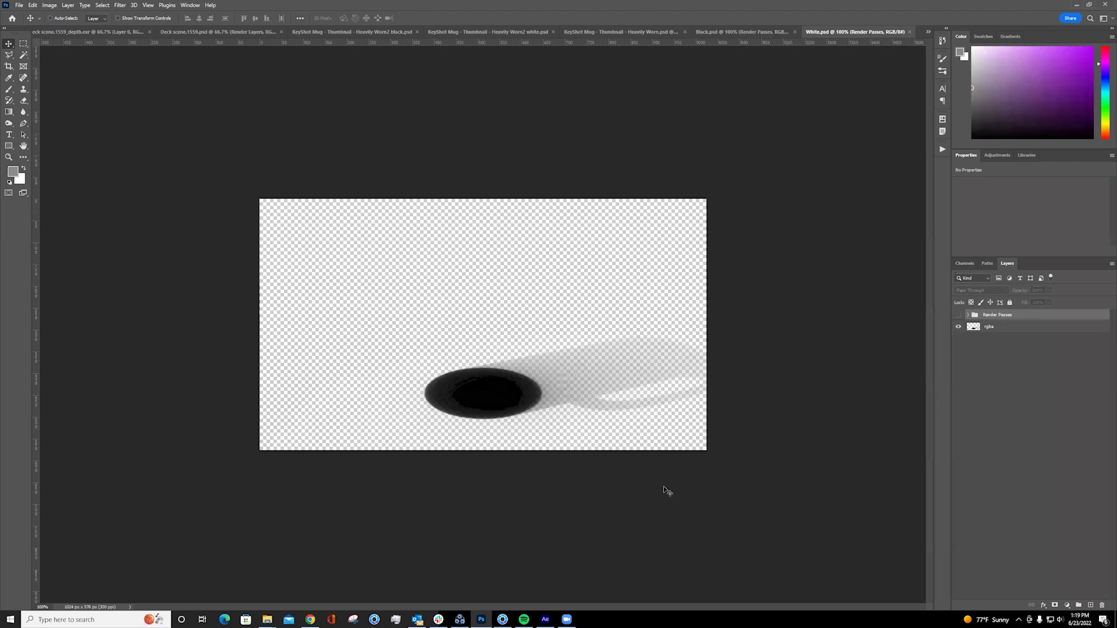
- Create a new layer beneath the rgba layer in White.psd and fill it with the gray foreground color
click(1091, 605)
drag(1037, 318, 1036, 363)
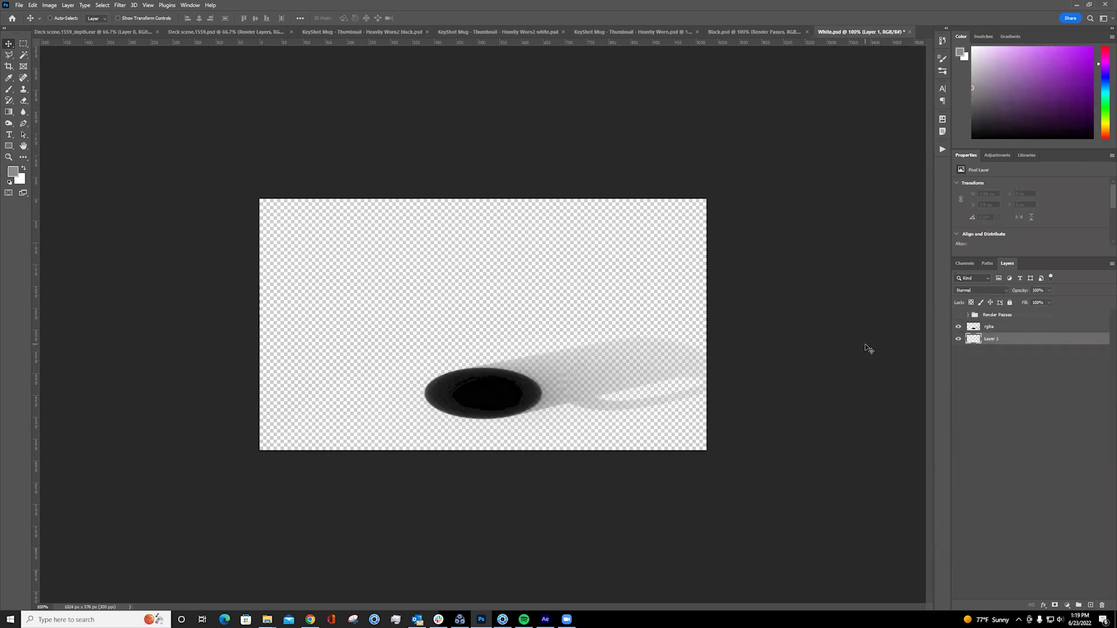
key(alt+BackSpace)
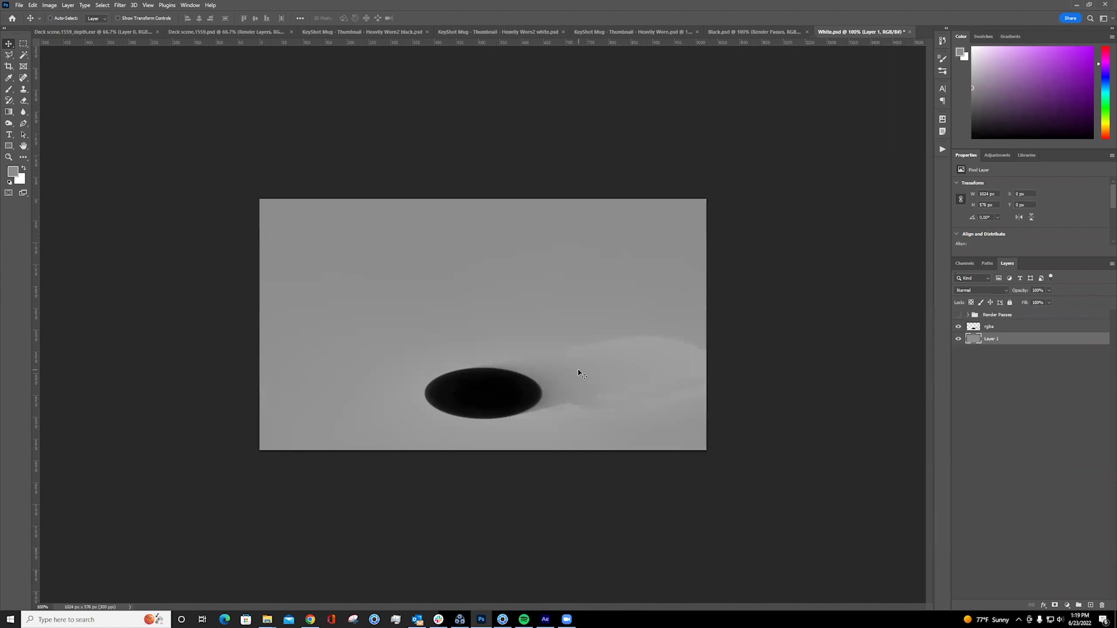
- Place a gray-filled layer beneath the rgba shadow layer in Black.psd
click(787, 33)
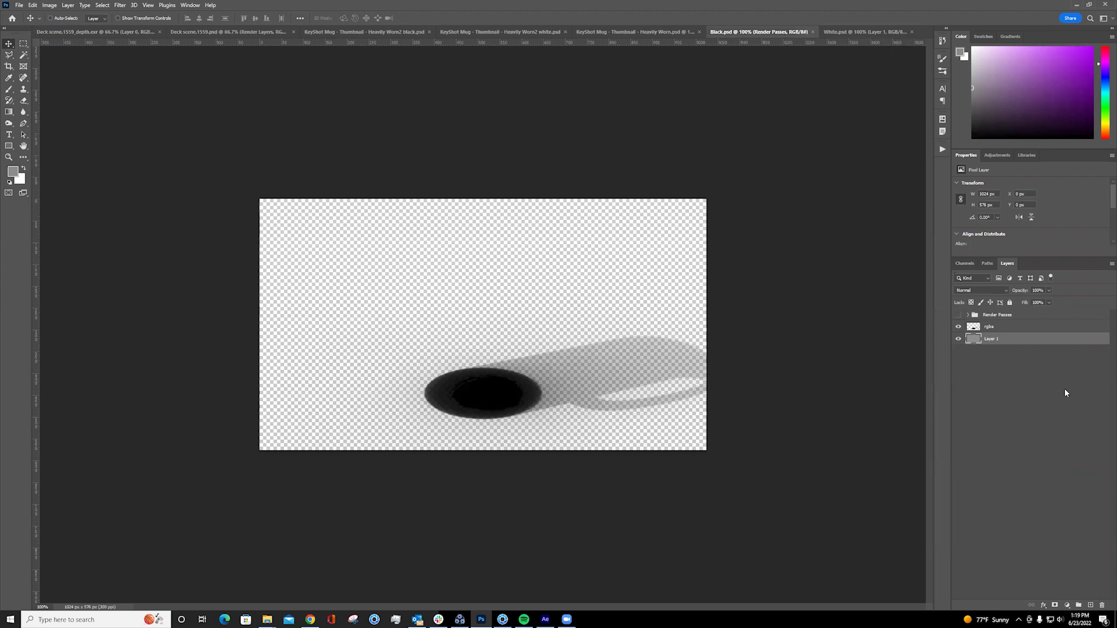
drag(991, 339, 999, 329)
key(ctrl+z)
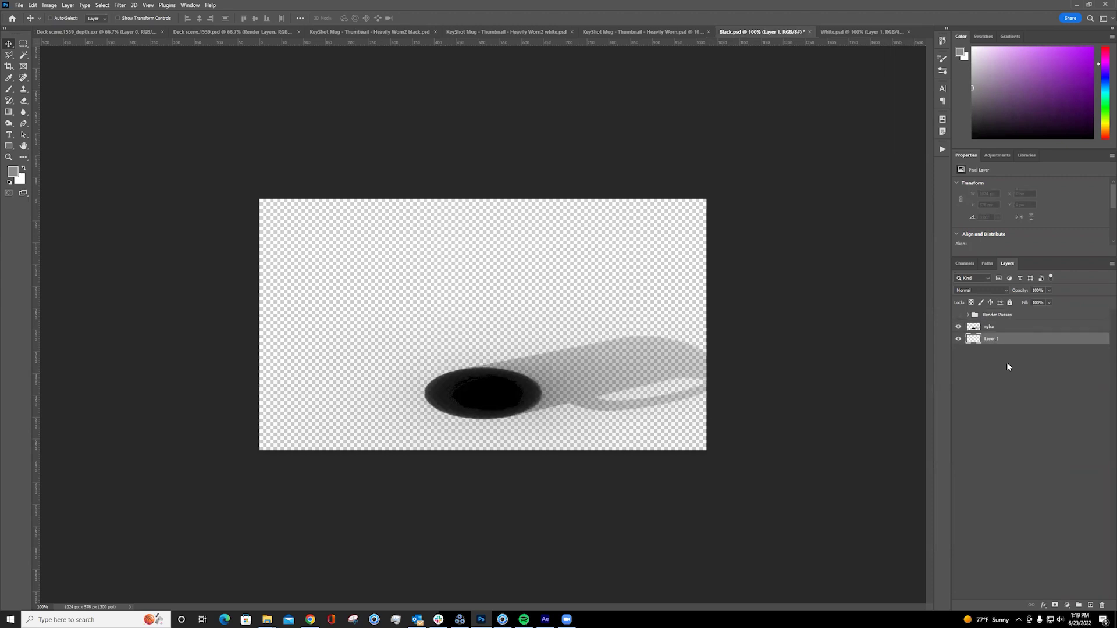
key(alt+BackSpace)
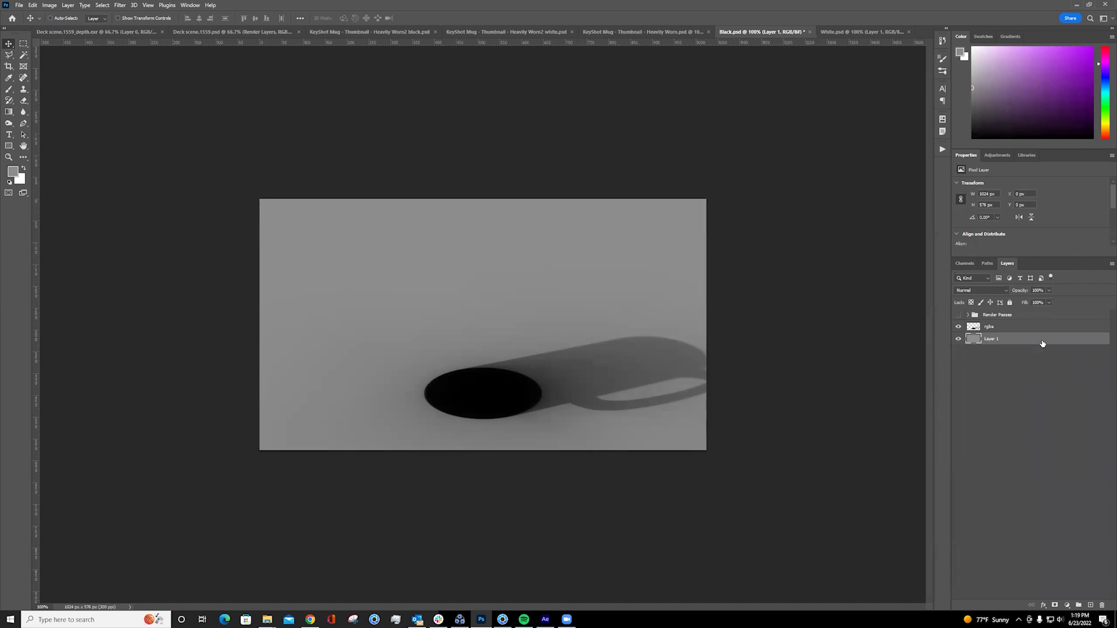
- Copy the rgba shadow layer from Black.psd into the Heavily Worn mug document, directly above the Levels 1 layer
key(alt+bracketright)
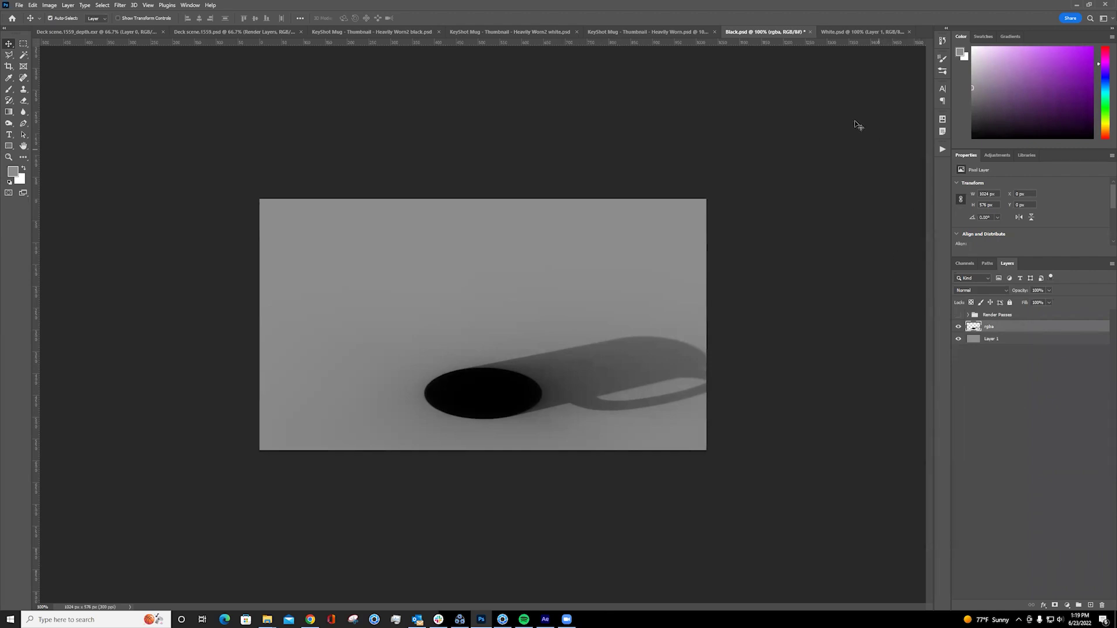
click(652, 32)
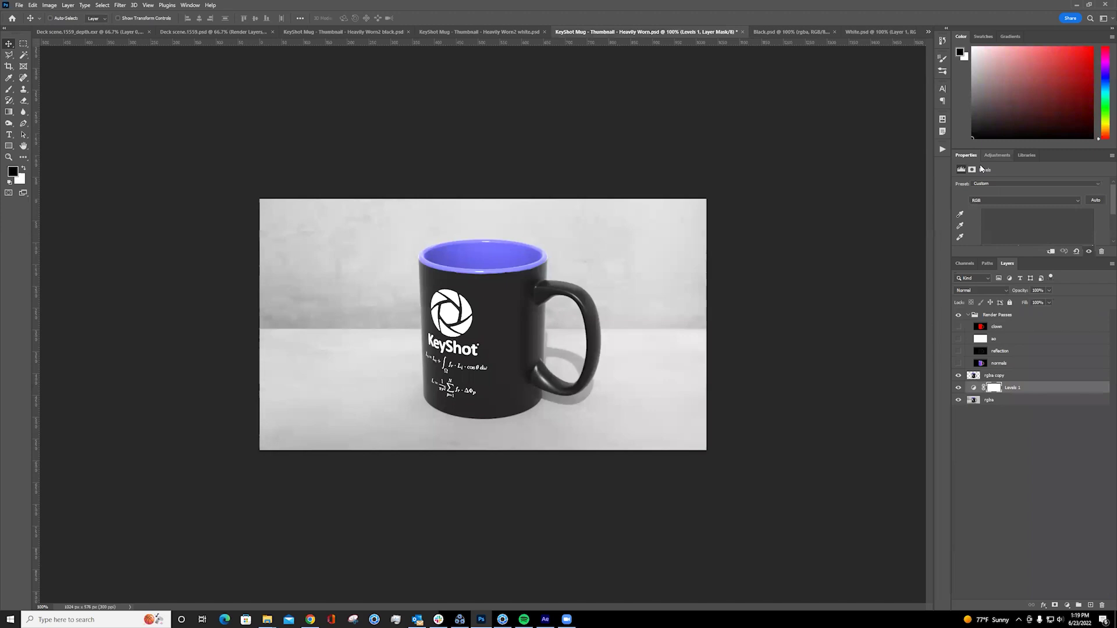
click(1024, 391)
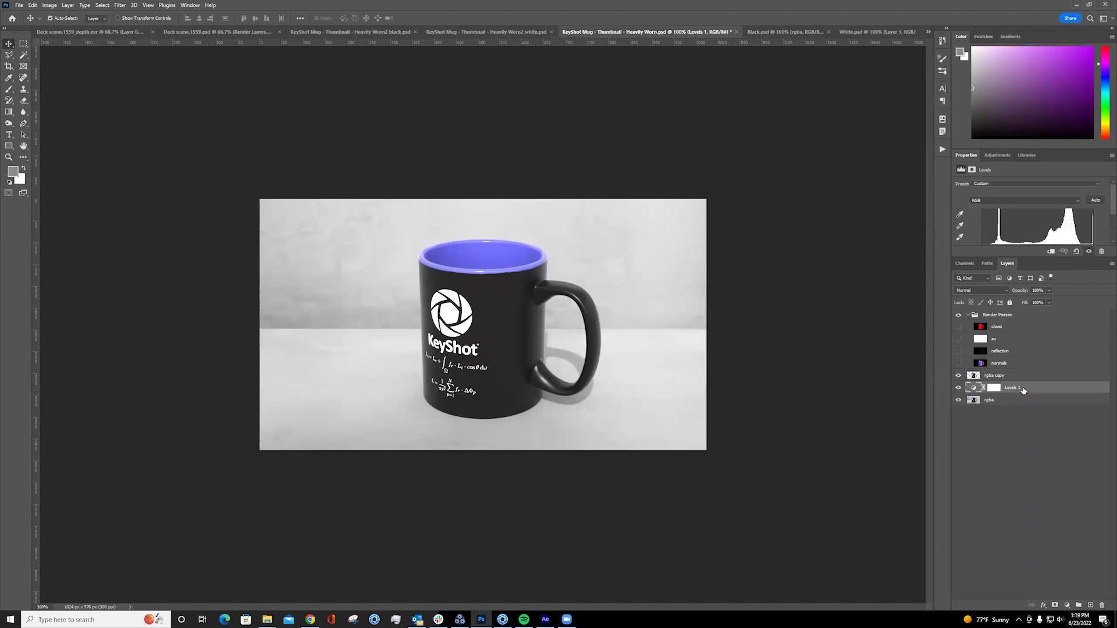
key(ctrl+v)
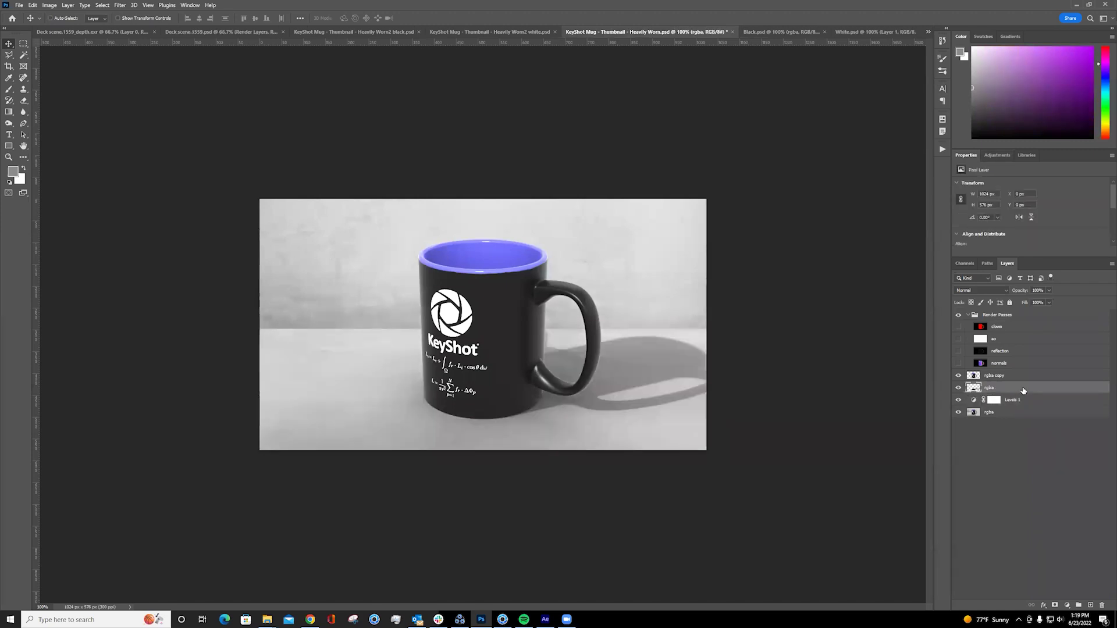
- Hide the Levels 1 and original rgba layers and add a gray-filled layer beneath the pasted shadow layer
click(959, 413)
click(1090, 605)
drag(1005, 389, 1025, 410)
key(alt+BackSpace)
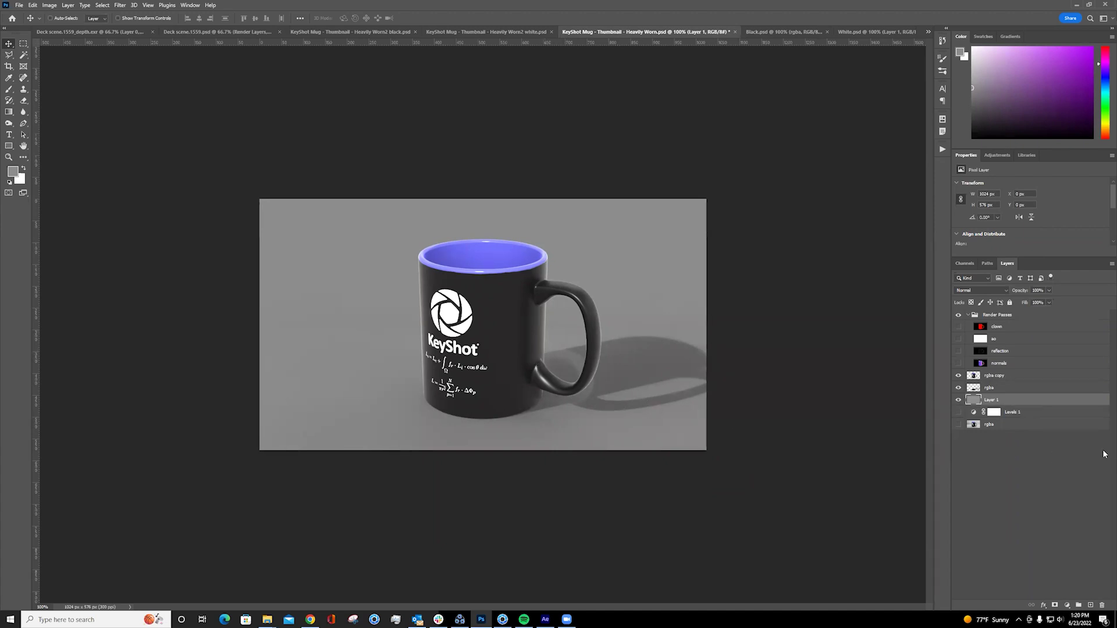
- Inspect the pasted rgba shadow layer without the mug, both over the gray Layer 1 and over transparency, and show all three layers again
click(958, 376)
click(959, 388)
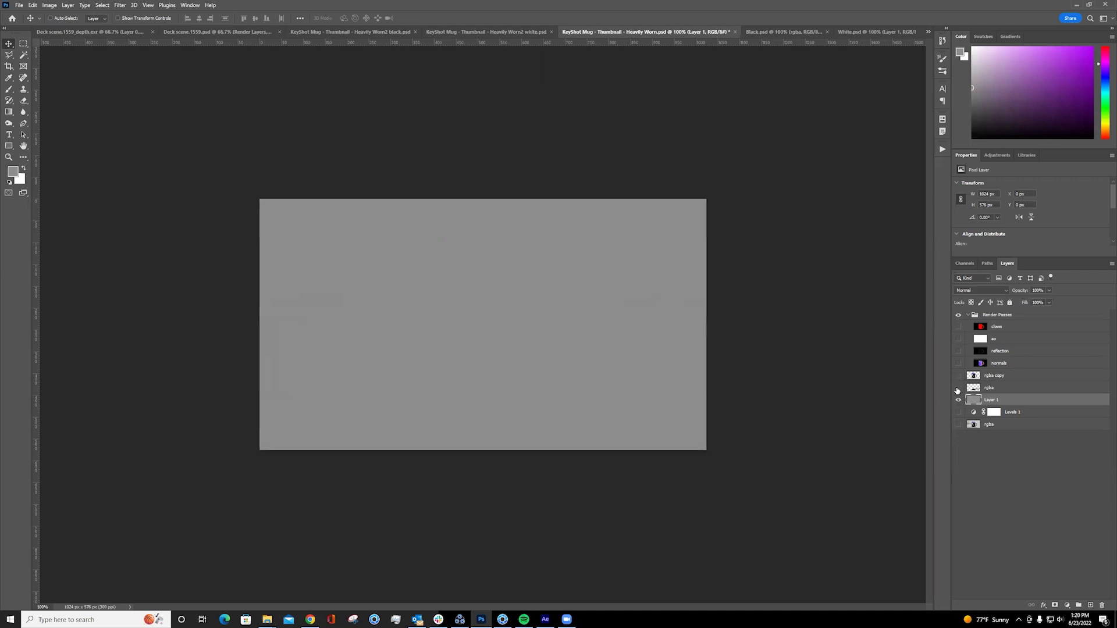
click(959, 388)
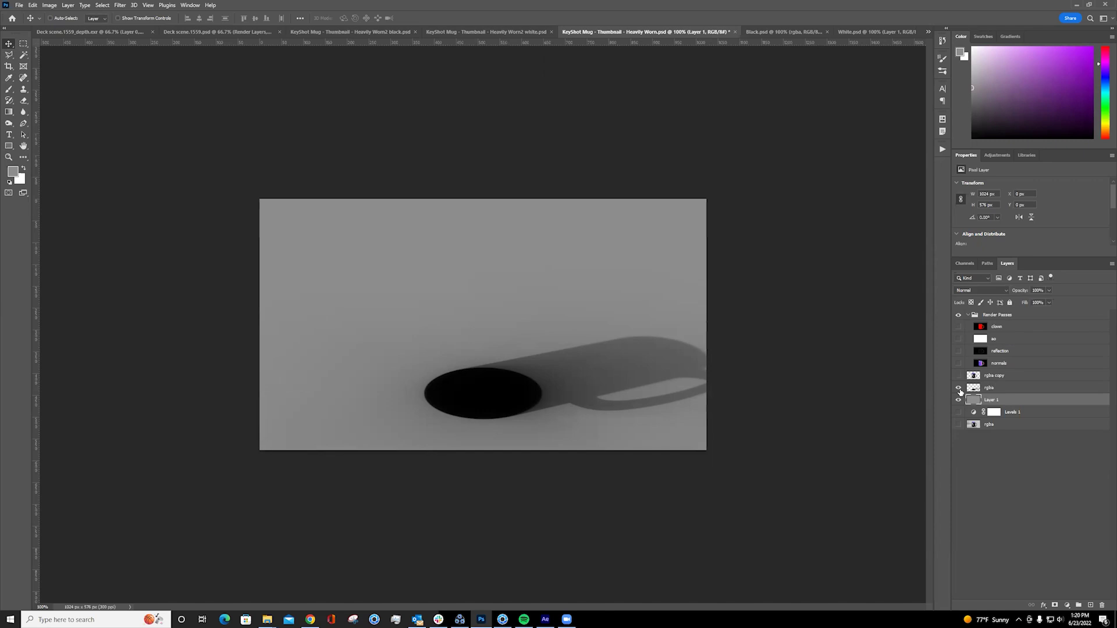
click(958, 388)
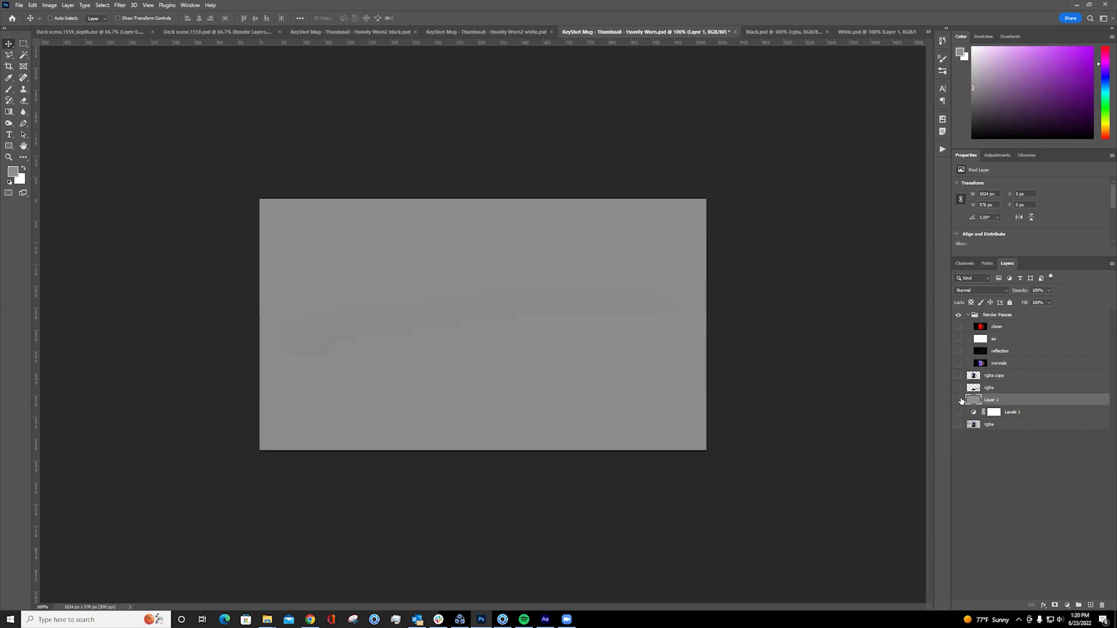
click(958, 400)
click(958, 388)
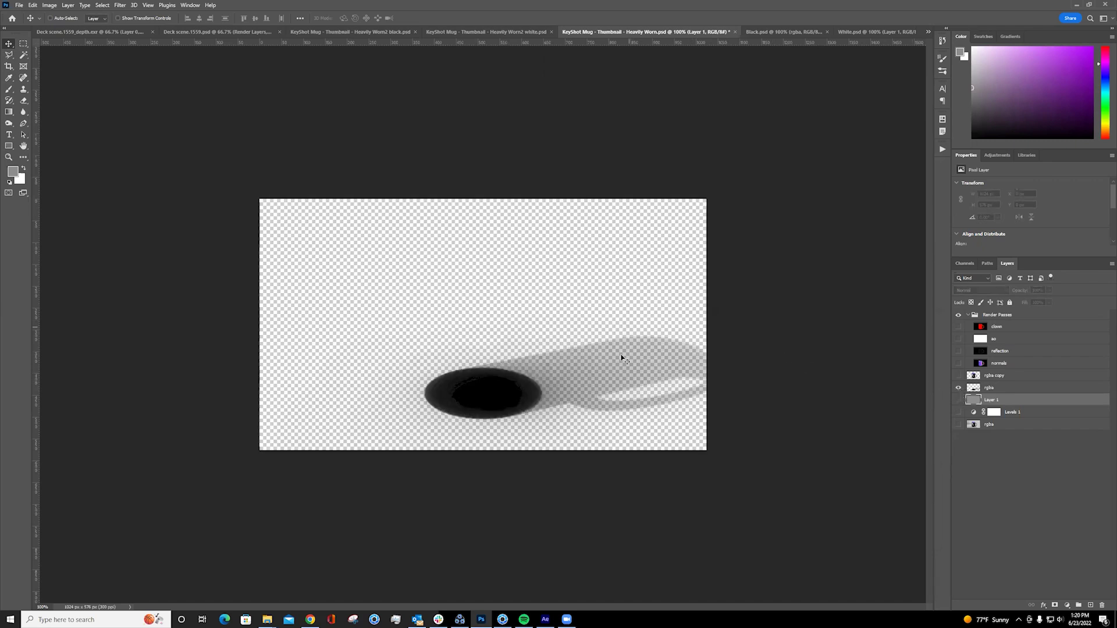
click(958, 400)
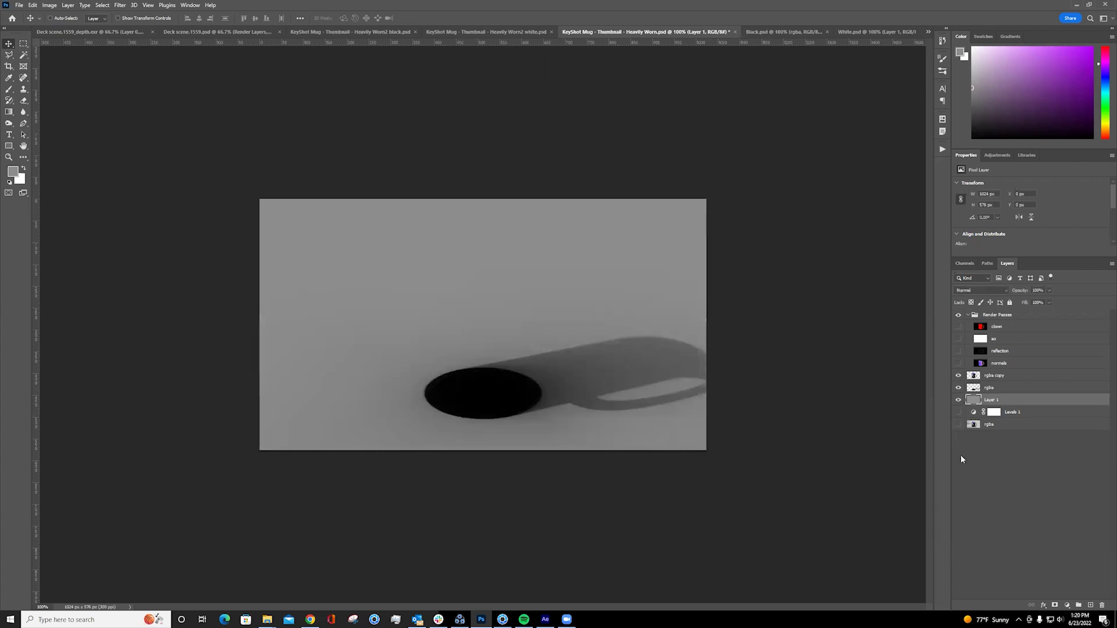
click(958, 376)
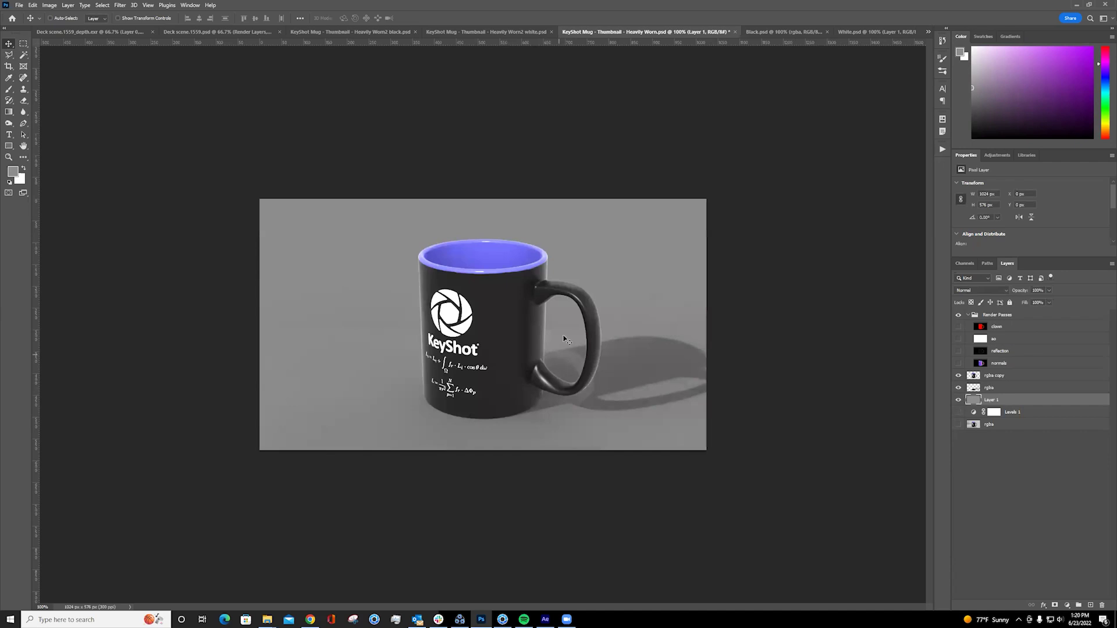
- Isolate the rgba copy layer to examine the shadow remnants around the mug's base and handle up close
key(ctrl+plus)
key(ctrl+plus)
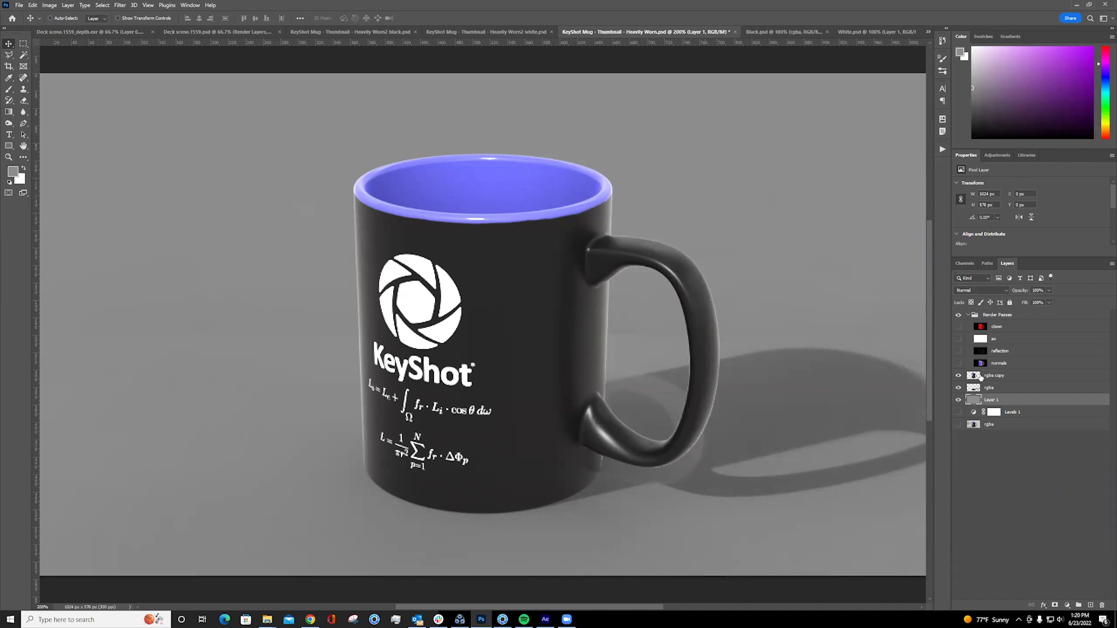
alt+click(959, 376)
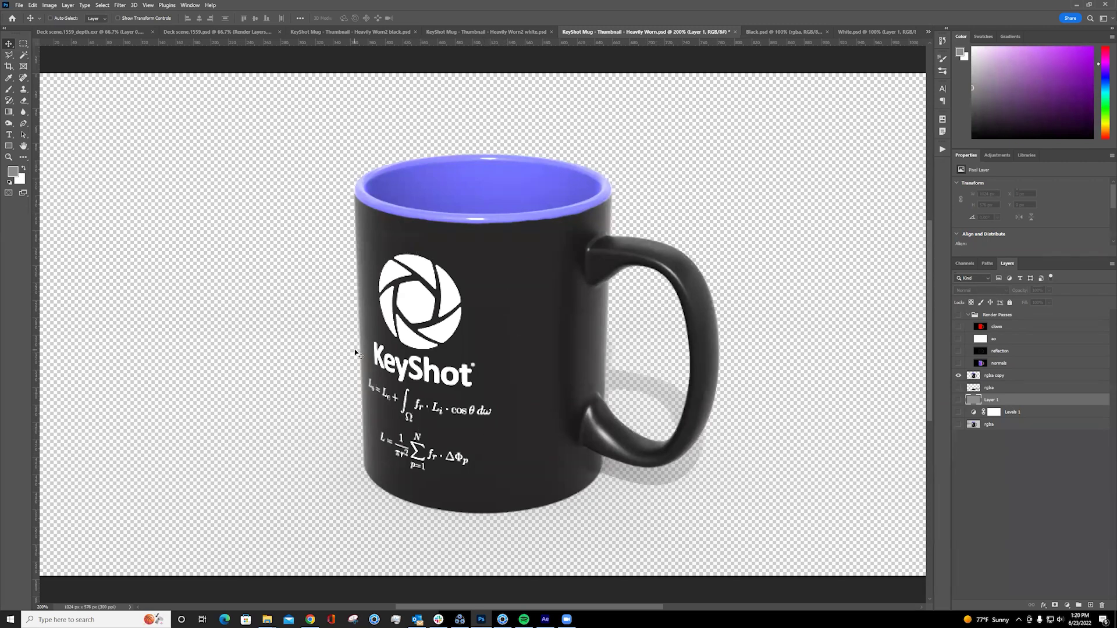
- Display the clown pass and select its red mug shape with the Magic Wand
click(959, 327)
click(958, 315)
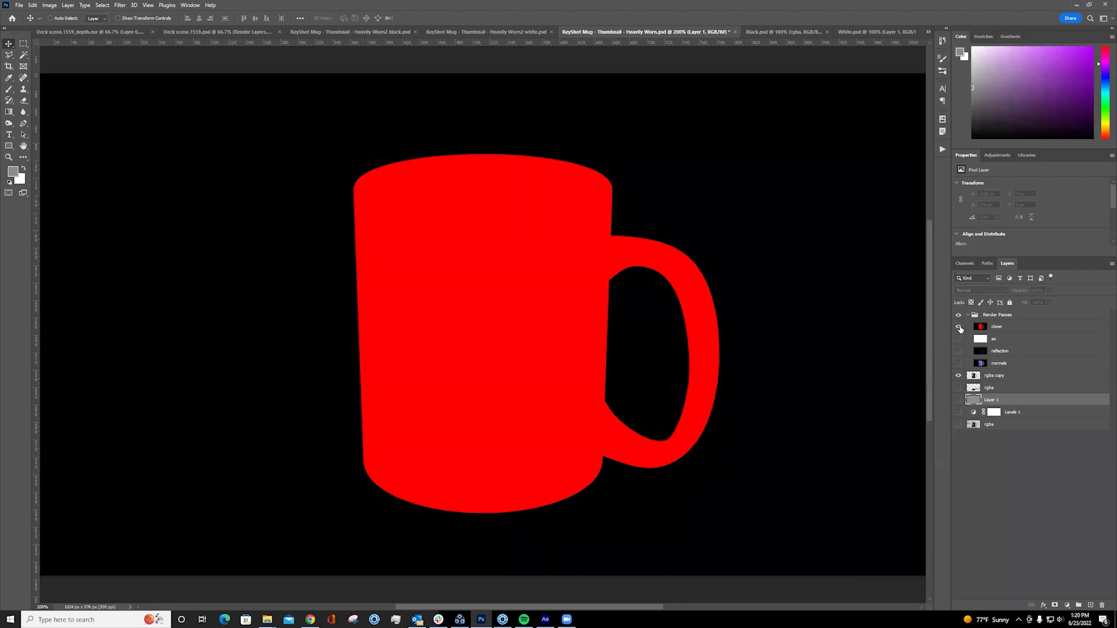
click(1013, 326)
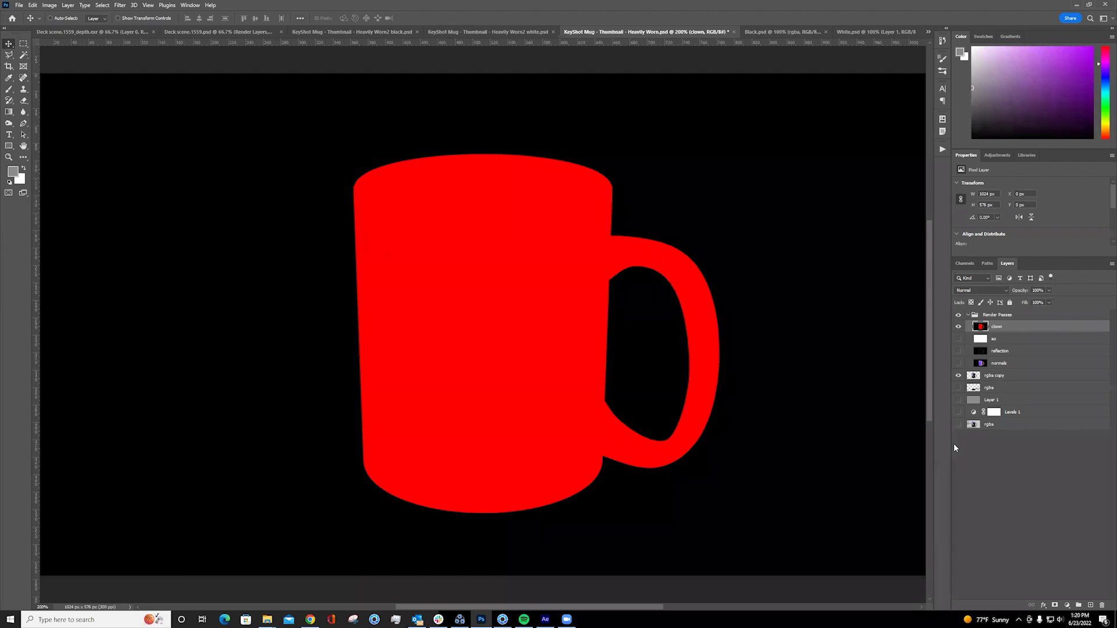
key(w)
click(508, 330)
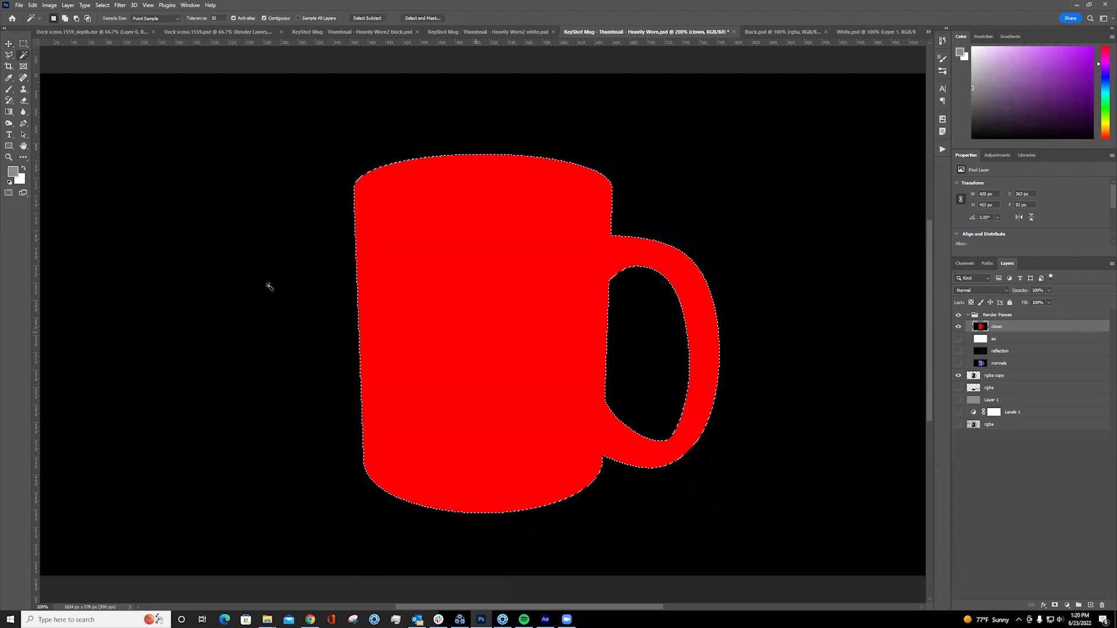
- Hide the clown pass and mask the rgba copy layer to the mug-shaped selection
click(958, 327)
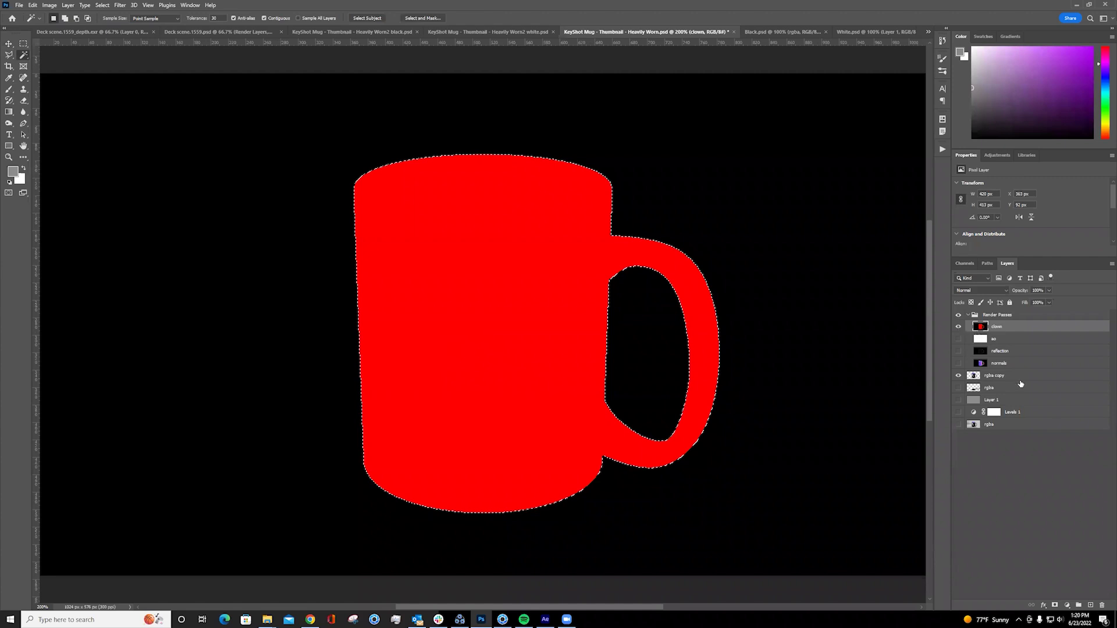
click(1002, 380)
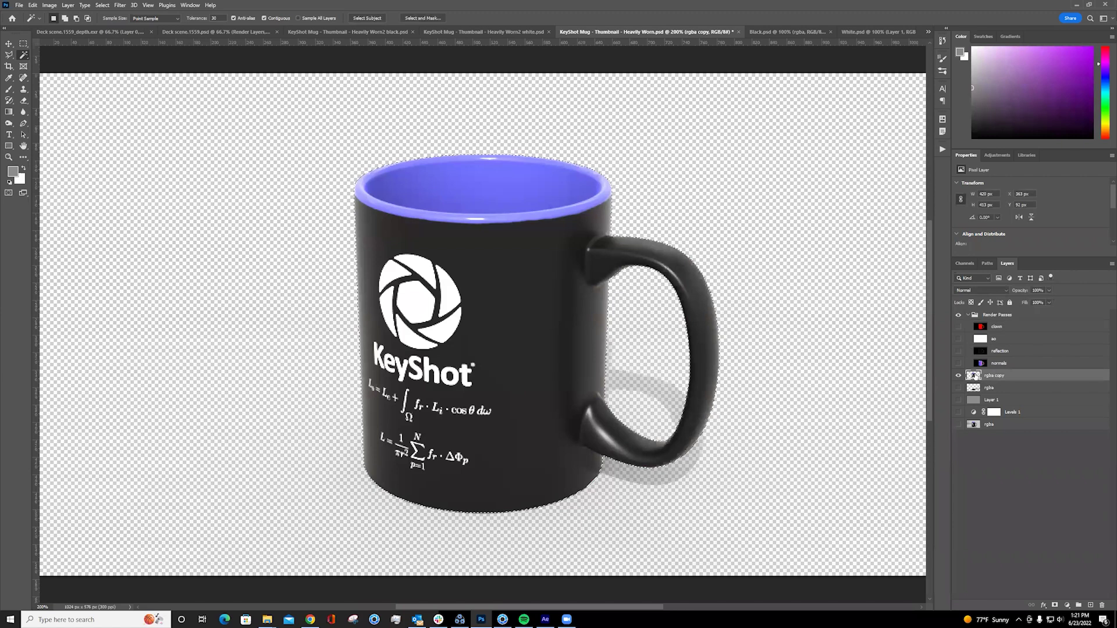
click(1056, 606)
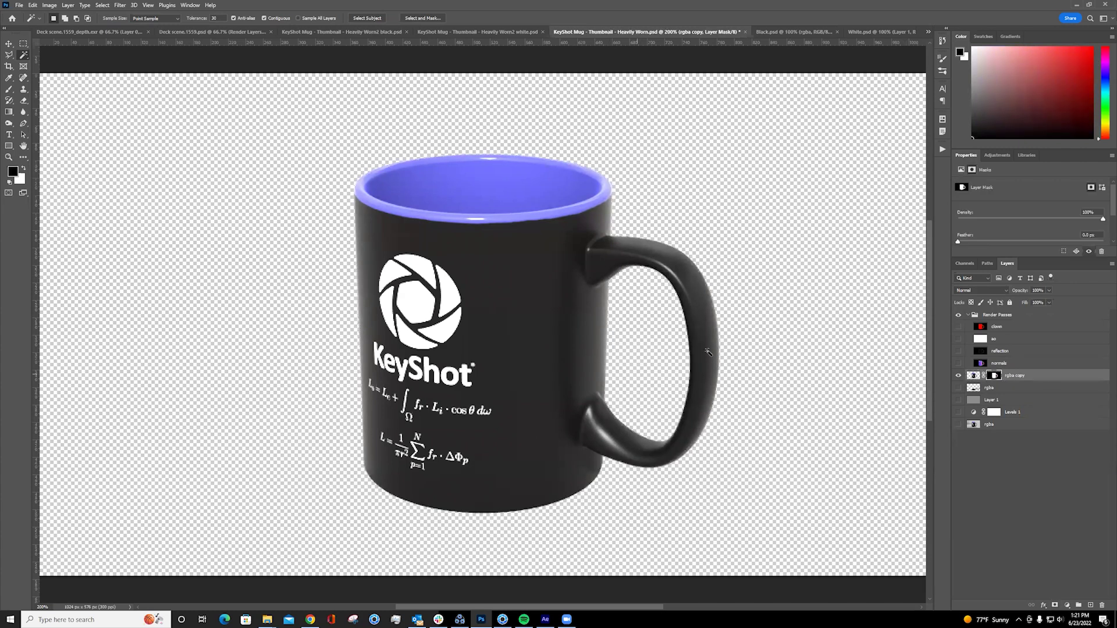
- Show the rgba shadow layer and the gray Layer 1 again beneath the masked mug
drag(958, 388, 959, 400)
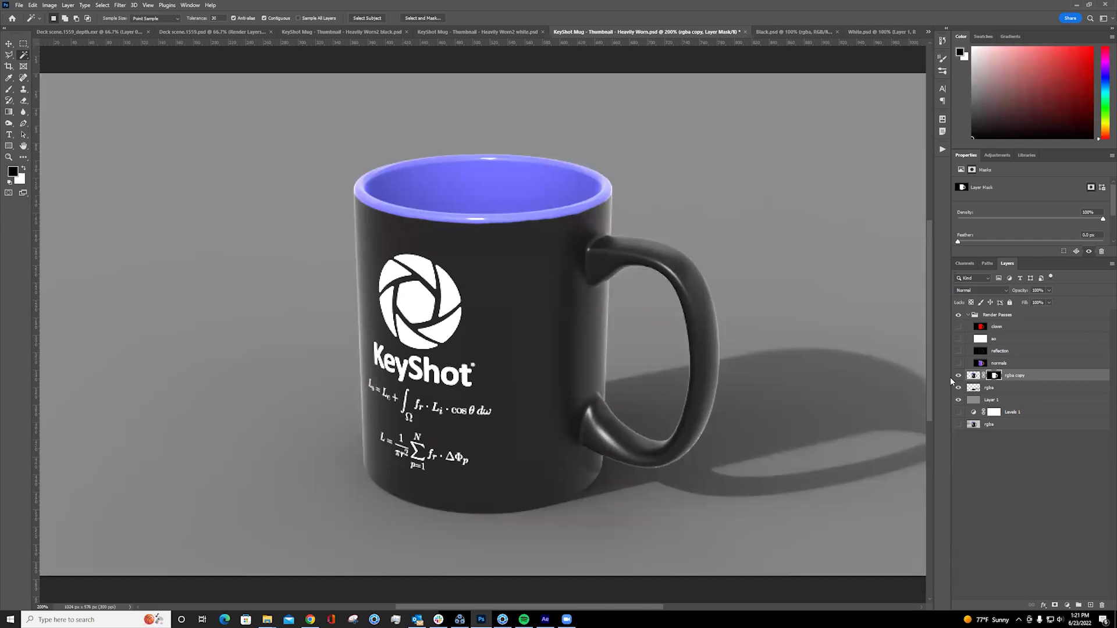
key(ctrl+minus)
key(ctrl+minus)
key(ctrl+minus)
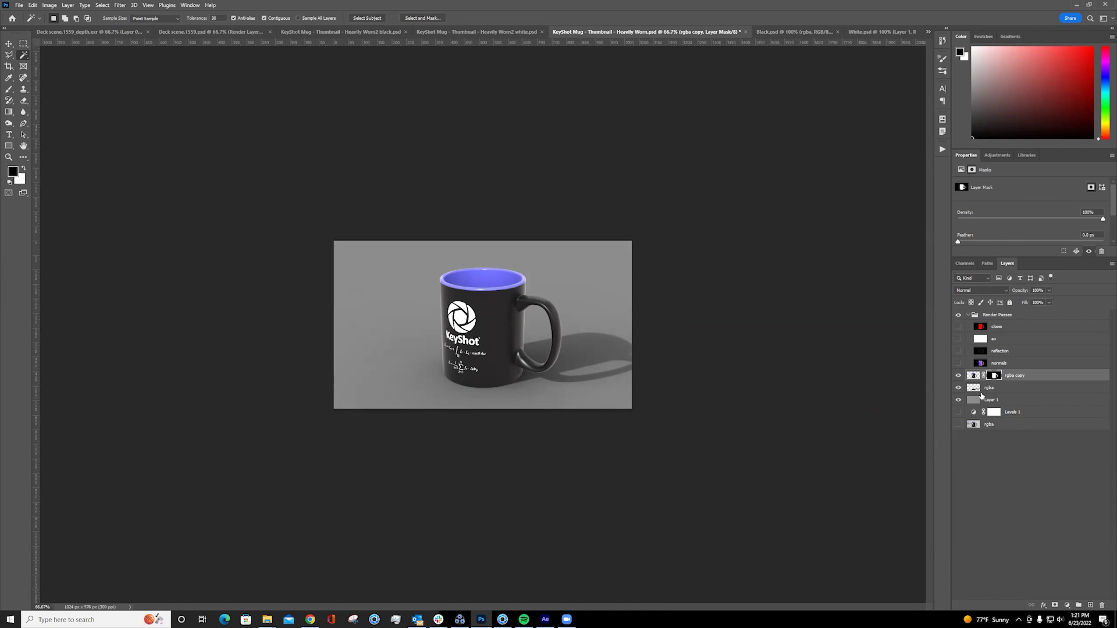
- Load the rgba shadow layer's transparency as a selection and add it to that layer as a mask
ctrl+click(973, 376)
key(alt+bracketleft)
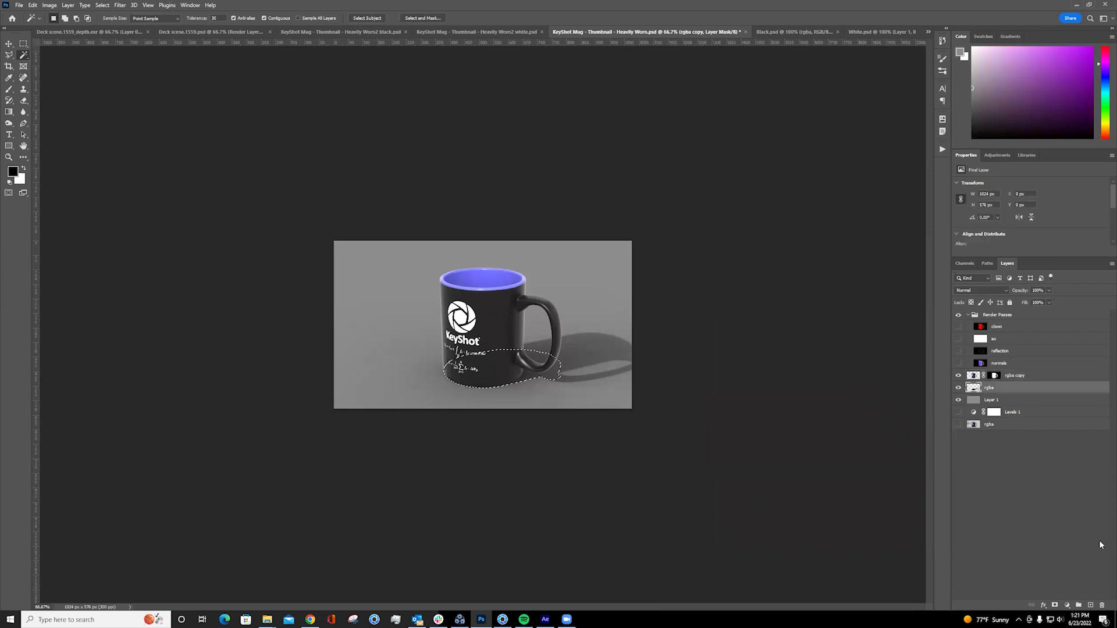
click(1055, 605)
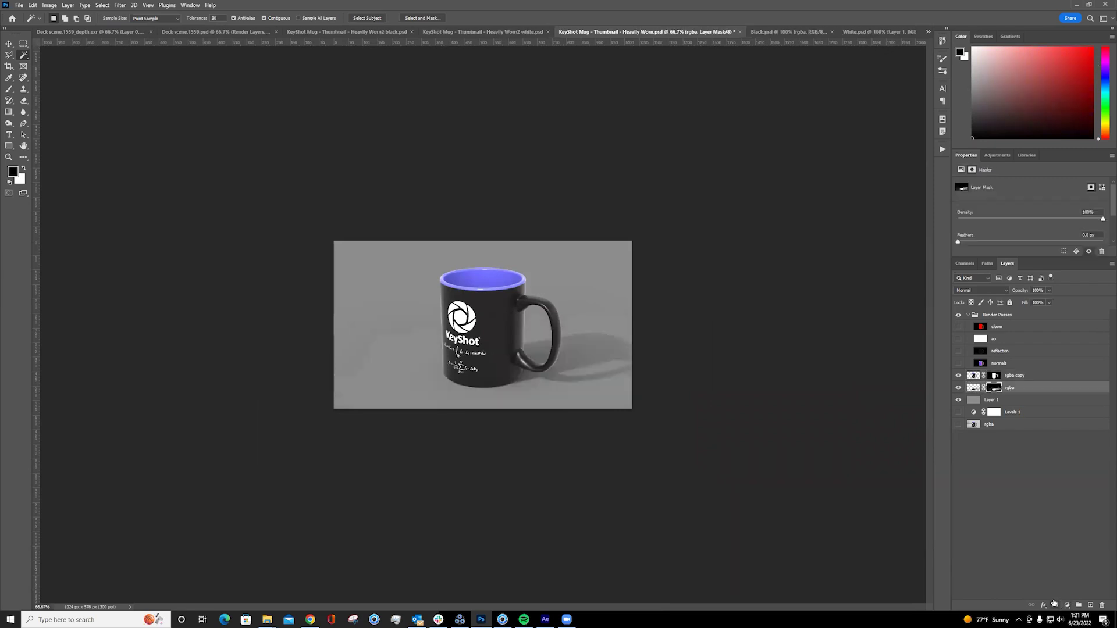
key(ctrl+1)
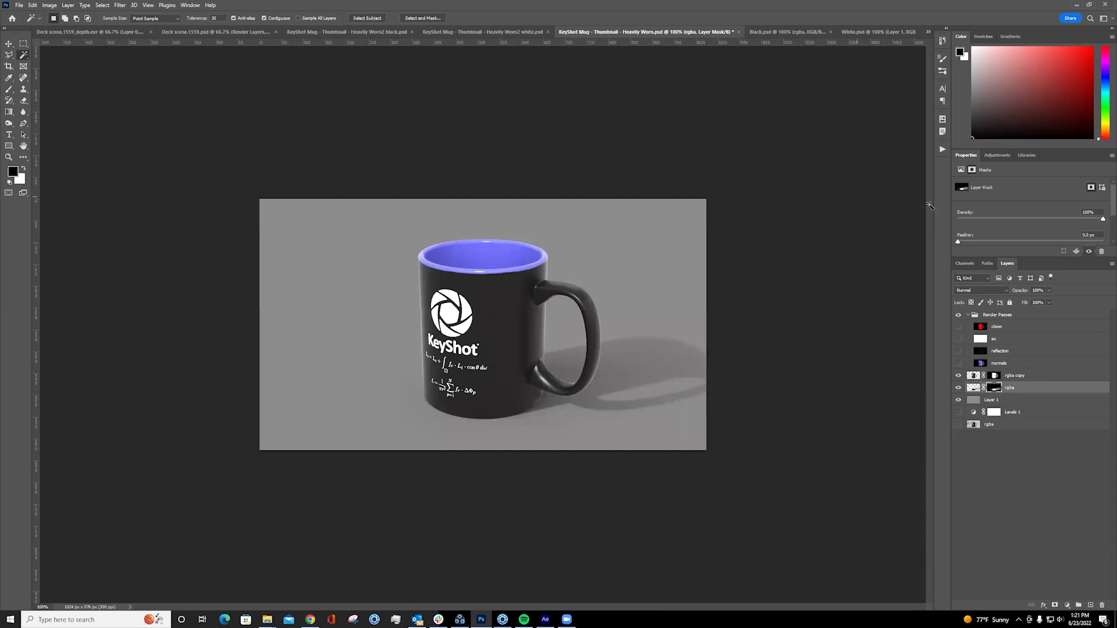
- Minimize Photoshop, switch to KeyShot and resume the paused real-time render
double_click(1000, 10)
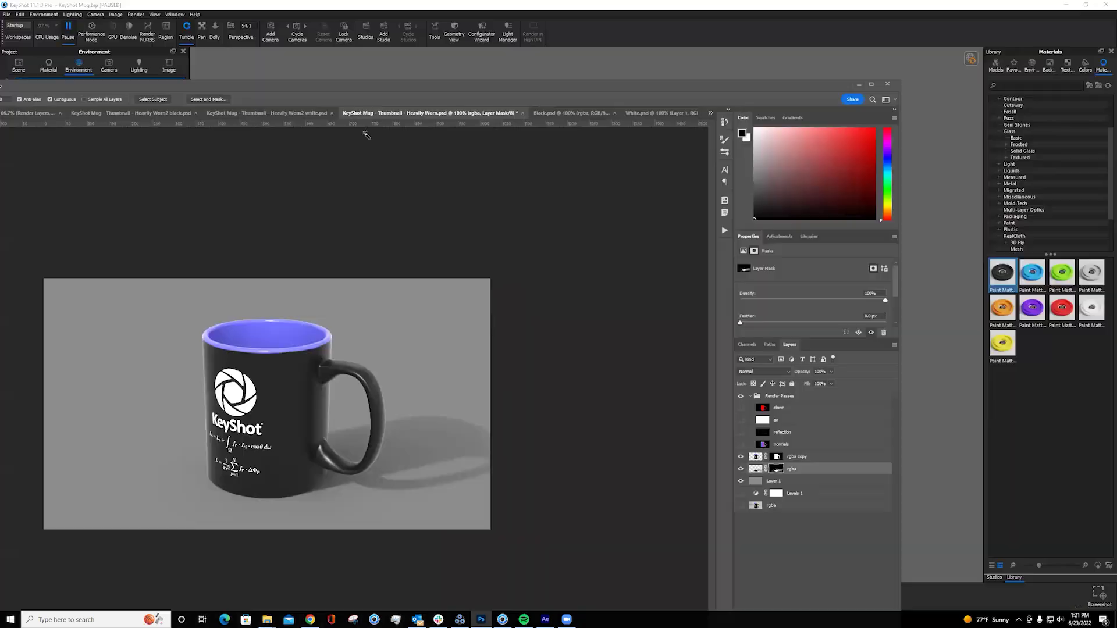
click(859, 85)
click(595, 197)
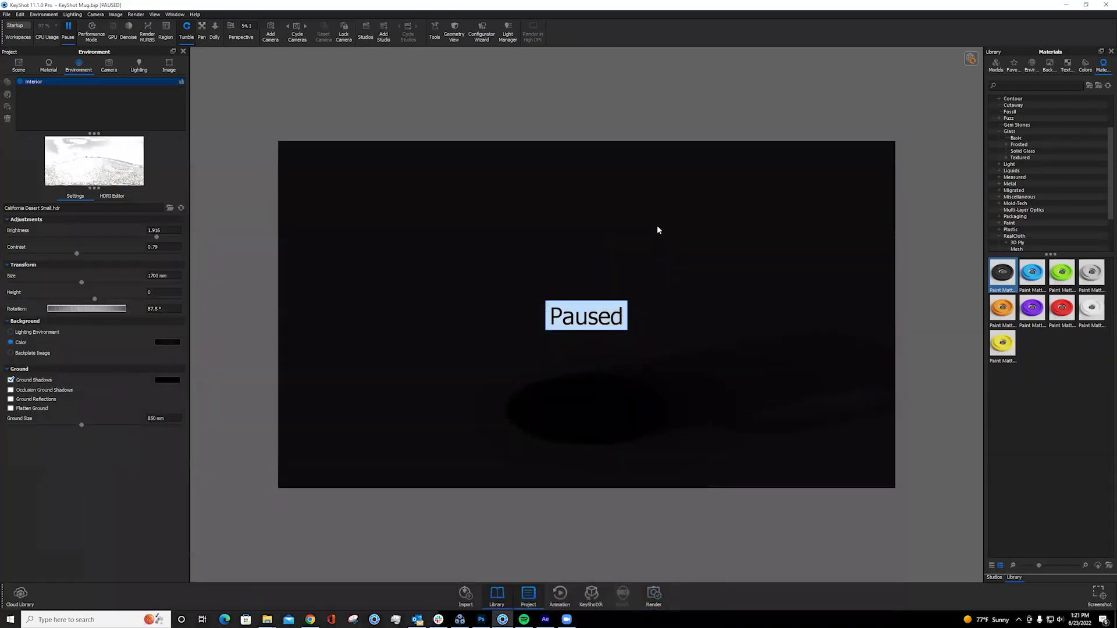
key(shift+p)
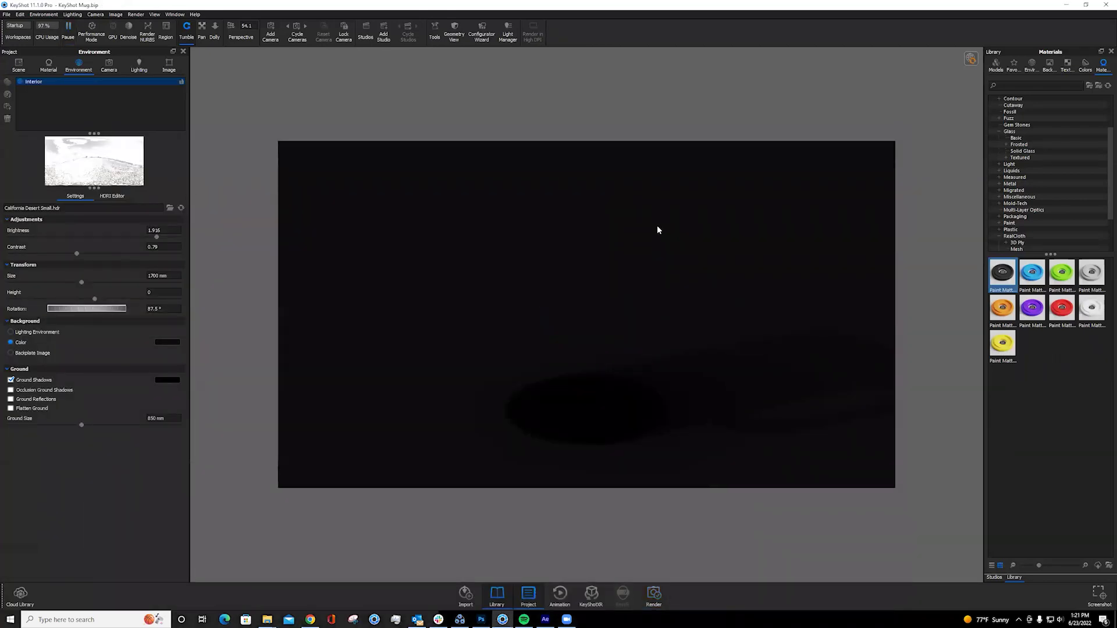
- Open the recent scene Deck scene.bip, discarding the changes to the mug scene
click(7, 15)
mouse_move(35, 66)
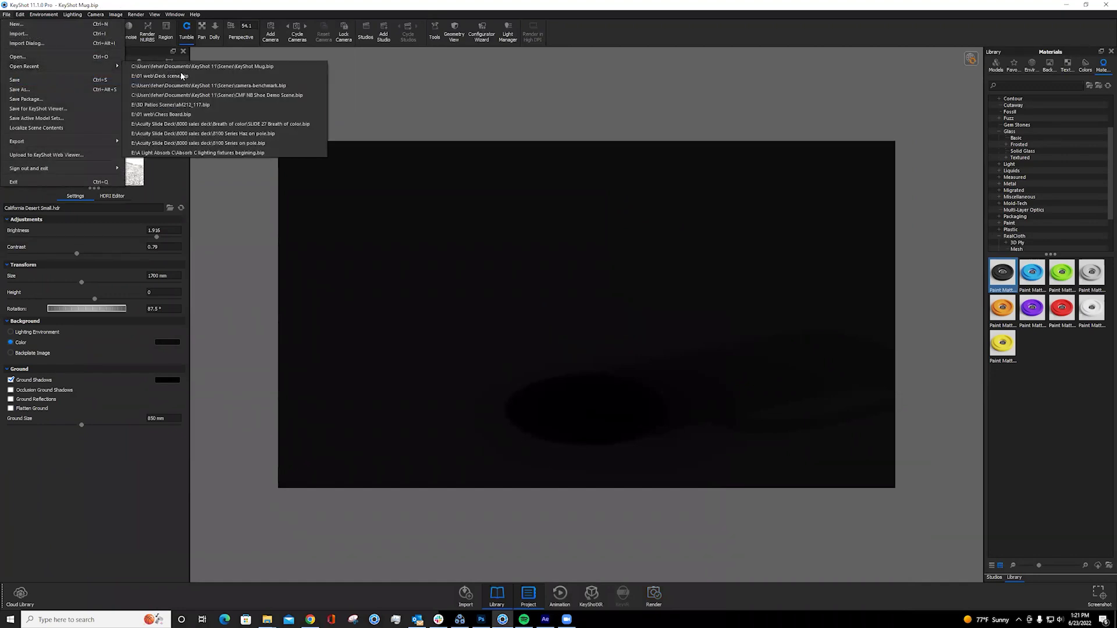
click(179, 74)
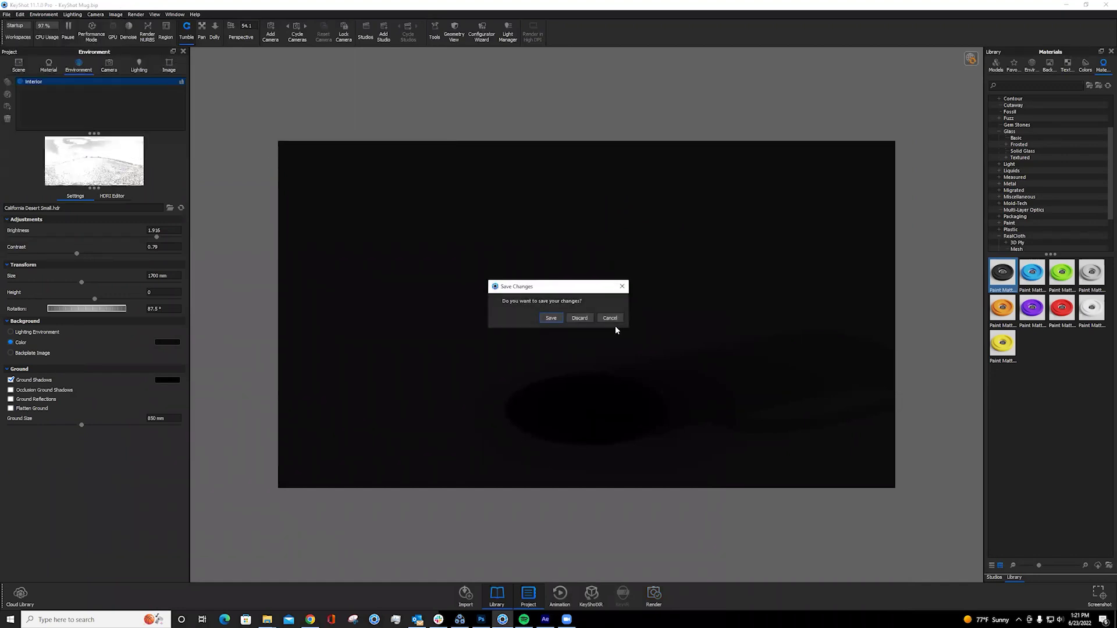
click(588, 318)
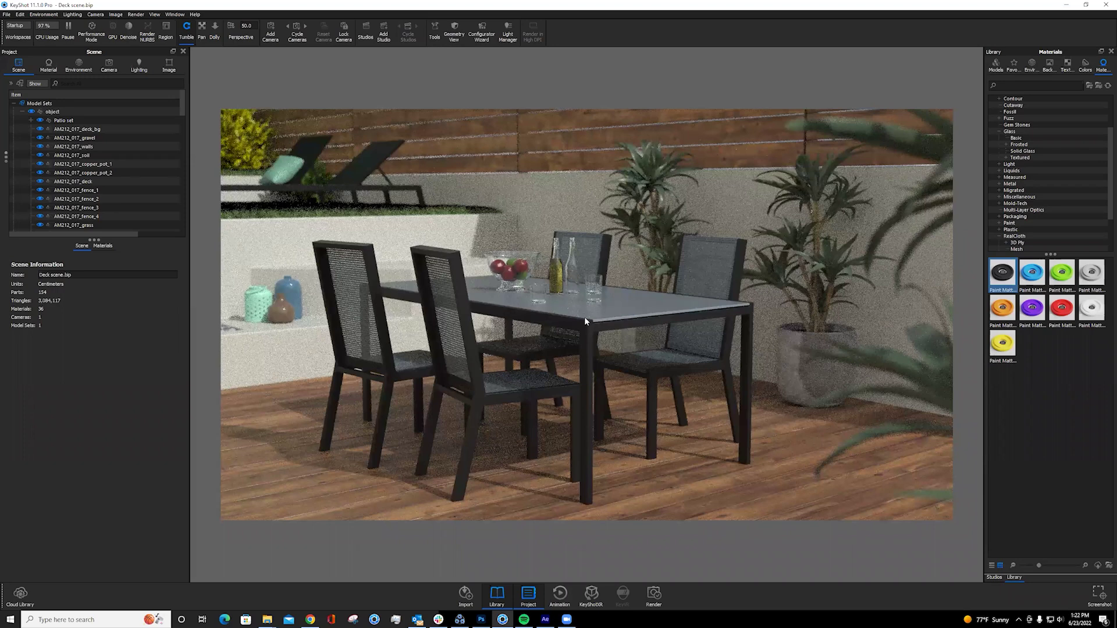
- Expand the object group and its Patio set subgroup in the scene tree
click(23, 111)
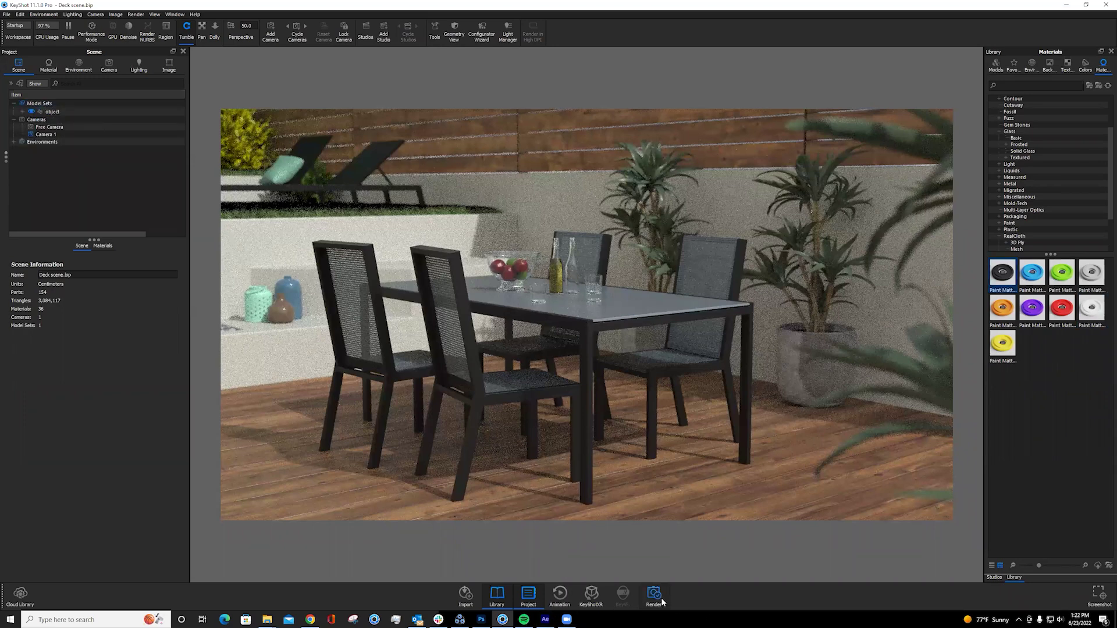
click(54, 111)
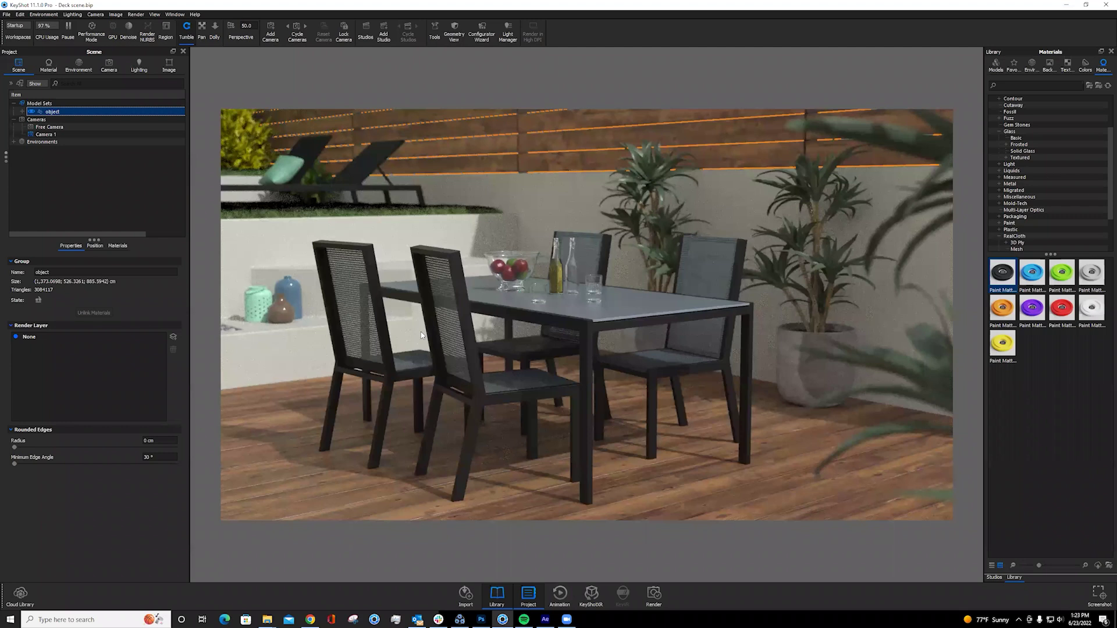
click(23, 112)
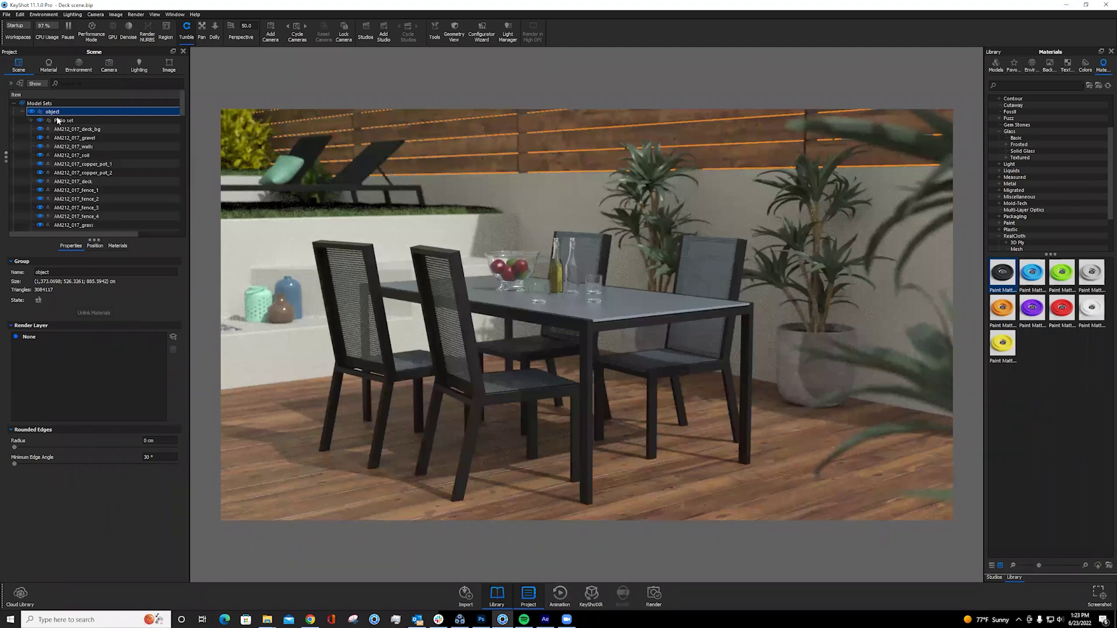
click(30, 120)
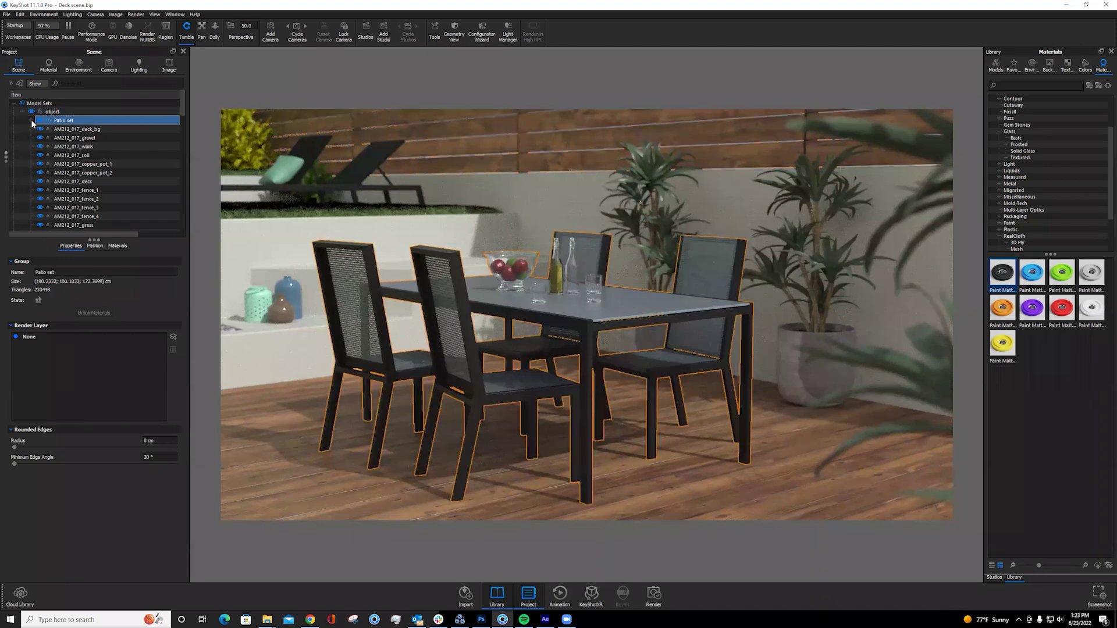
click(33, 119)
click(41, 147)
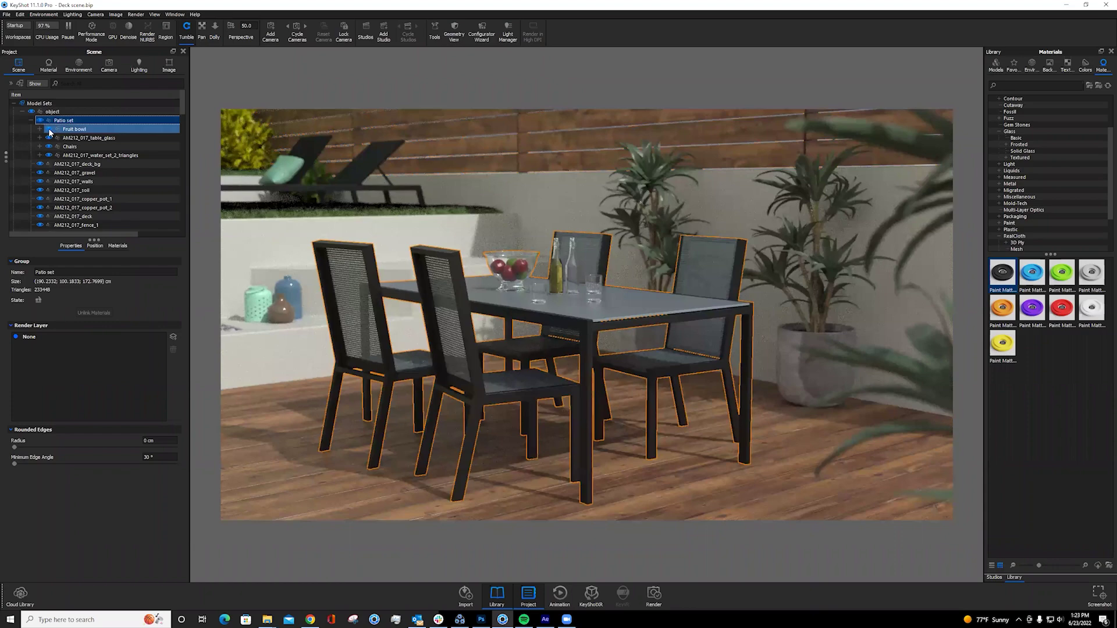
- Hide and reshow the Fruit bowl, table glass, Chairs and water set groups one at a time to identify their geometry
click(49, 129)
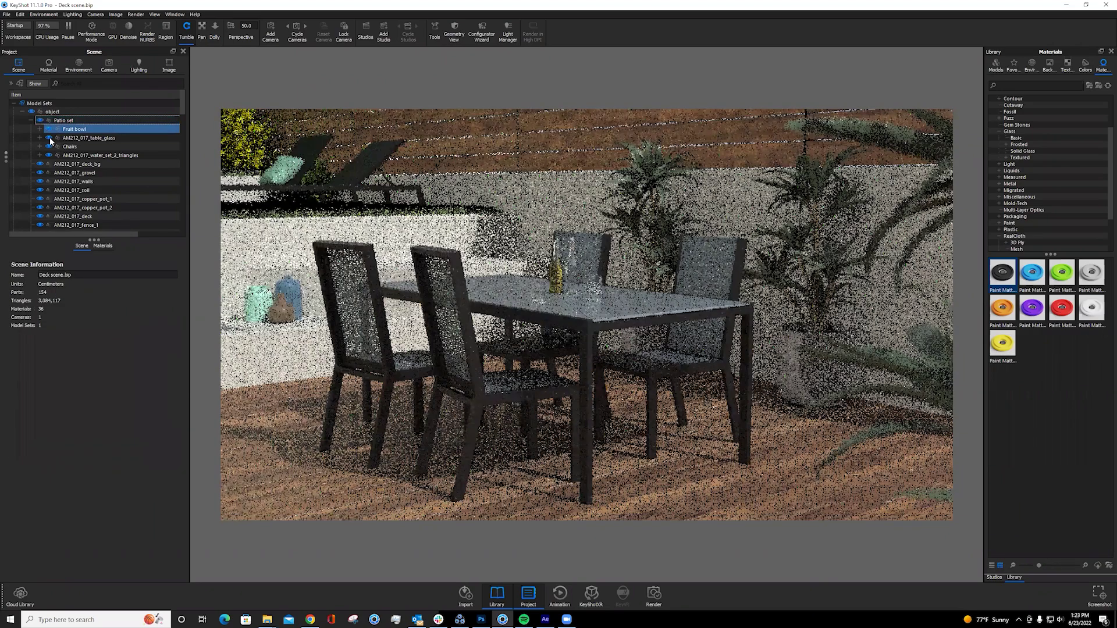
click(50, 138)
click(49, 139)
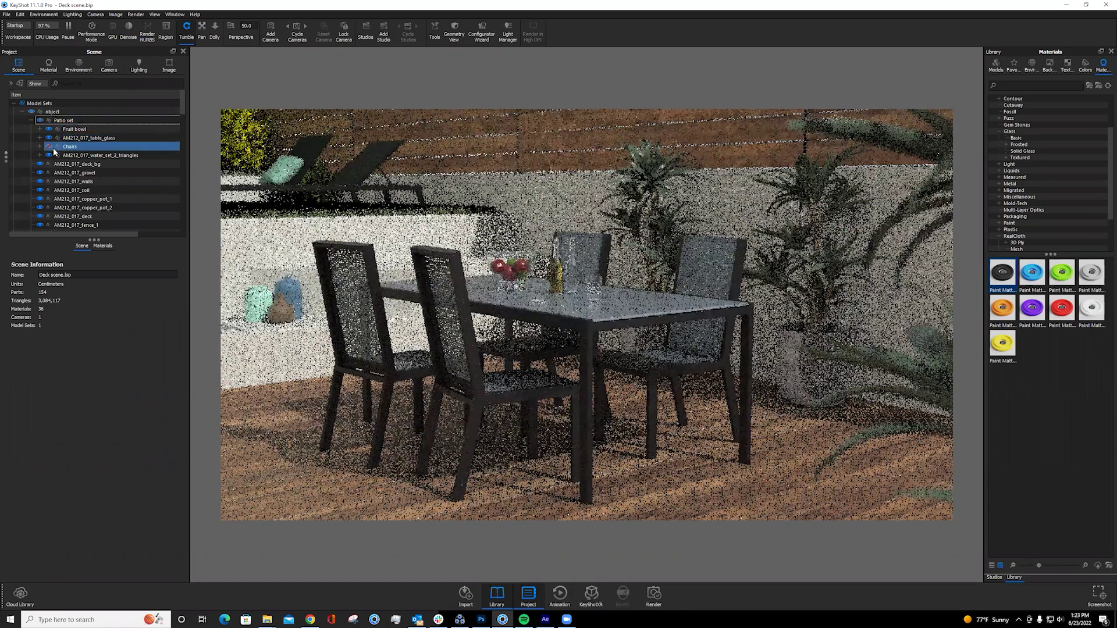
click(50, 146)
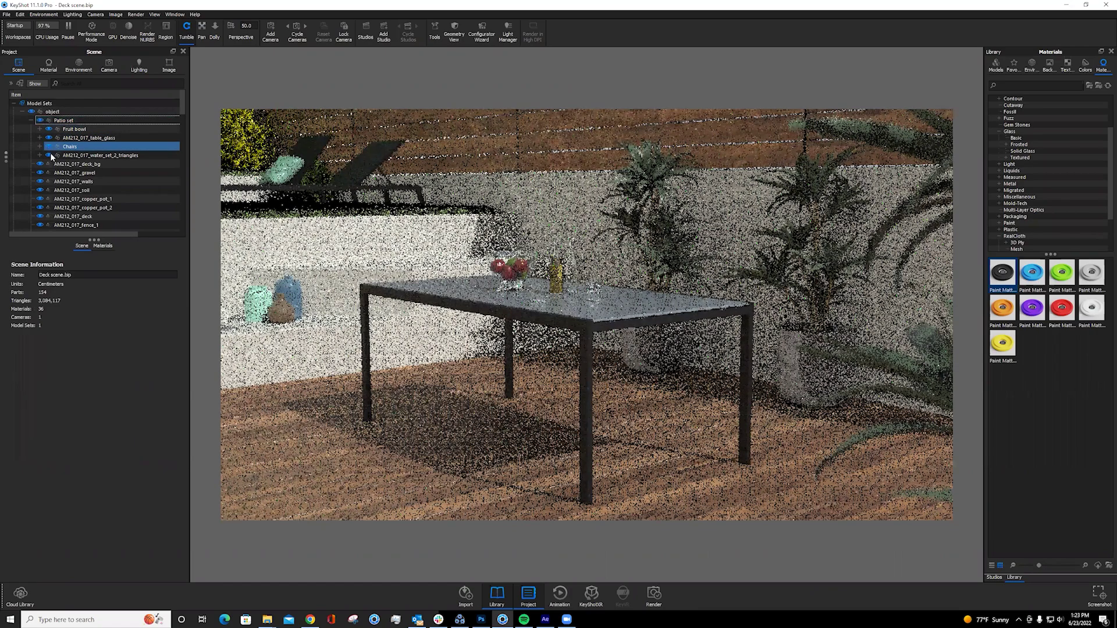
click(51, 155)
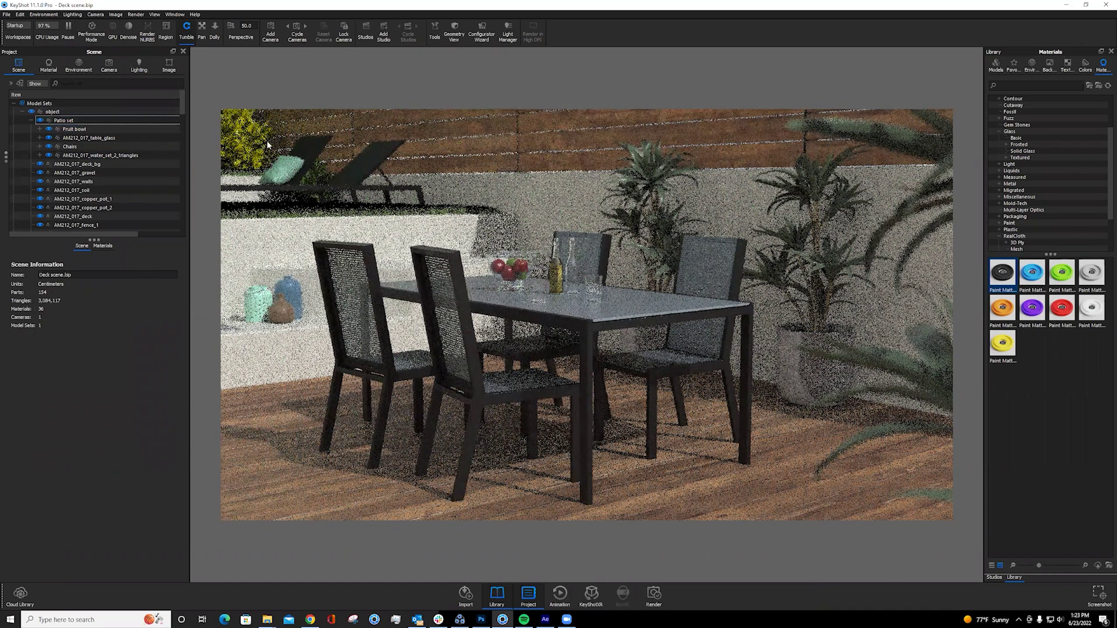
- Assign the Fruit bowl group to a new render layer named Bowl
click(75, 128)
ctrl+click(70, 146)
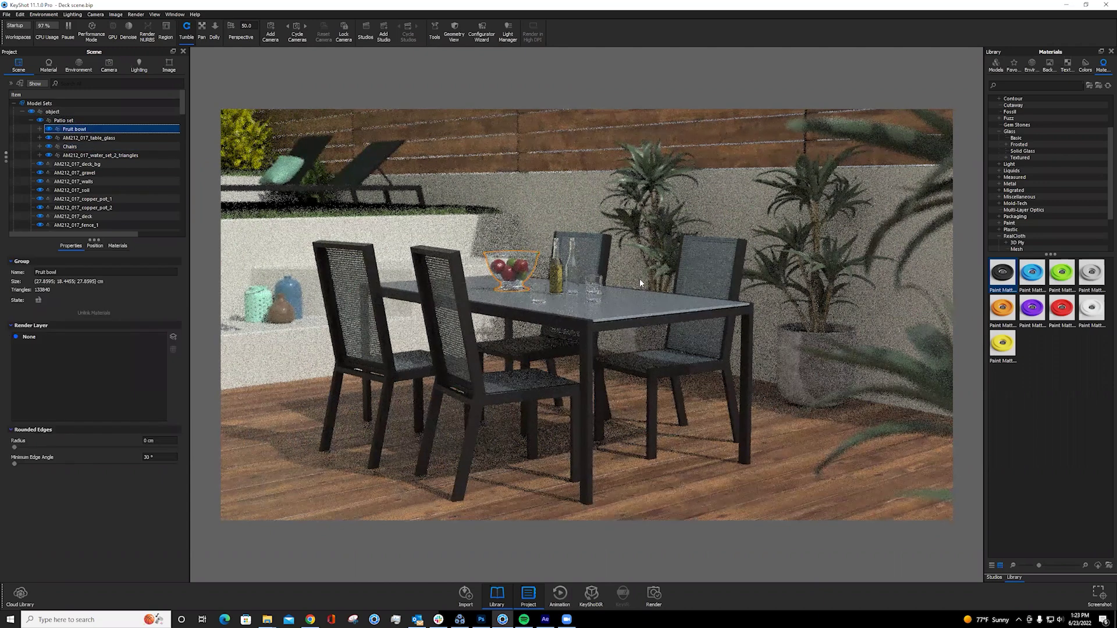
click(518, 275)
click(173, 338)
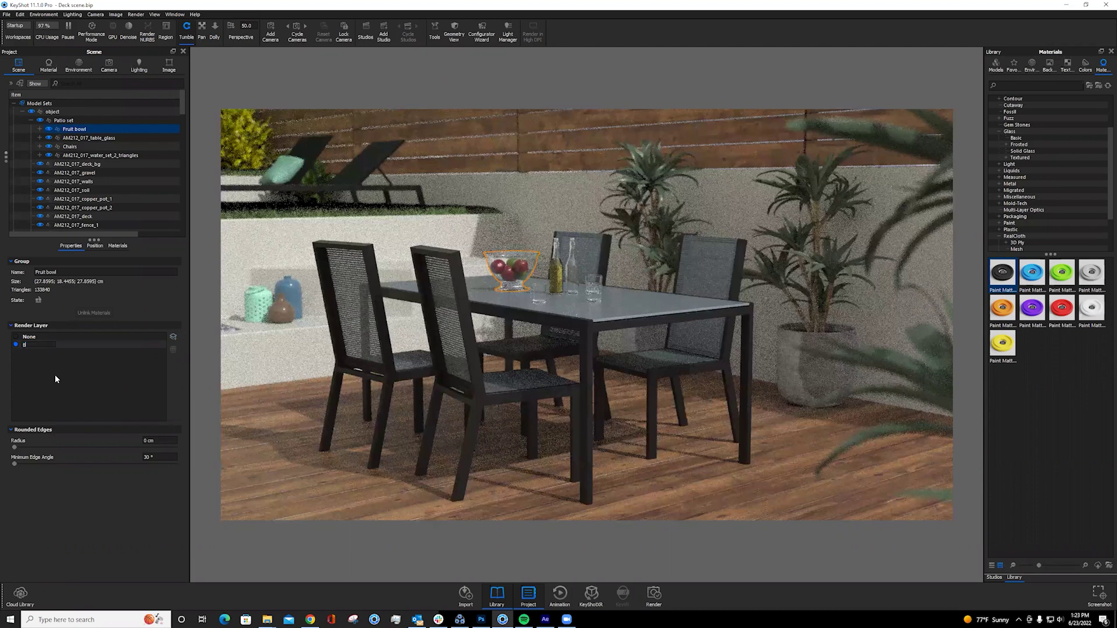
text(Bowl)
key(Return)
- Assign the AM212_017_table_glass group to a new render layer named Table
click(116, 138)
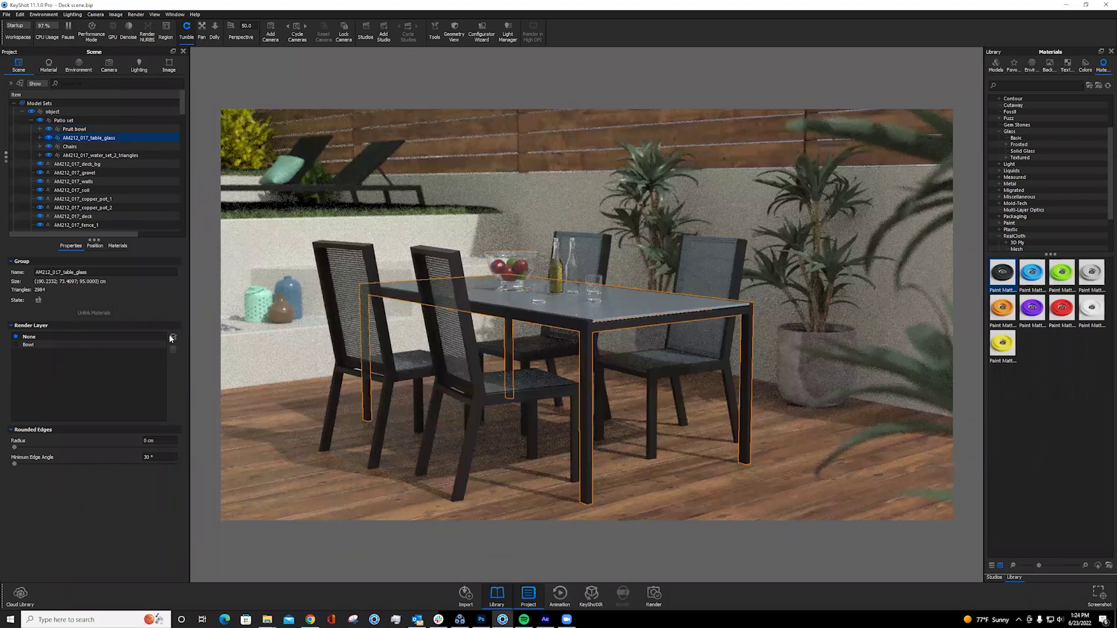
double_click(34, 393)
text(Table)
- Select the fruit bowl, front chair frame and table glass in the scene to check each part's render layer assignment
click(525, 263)
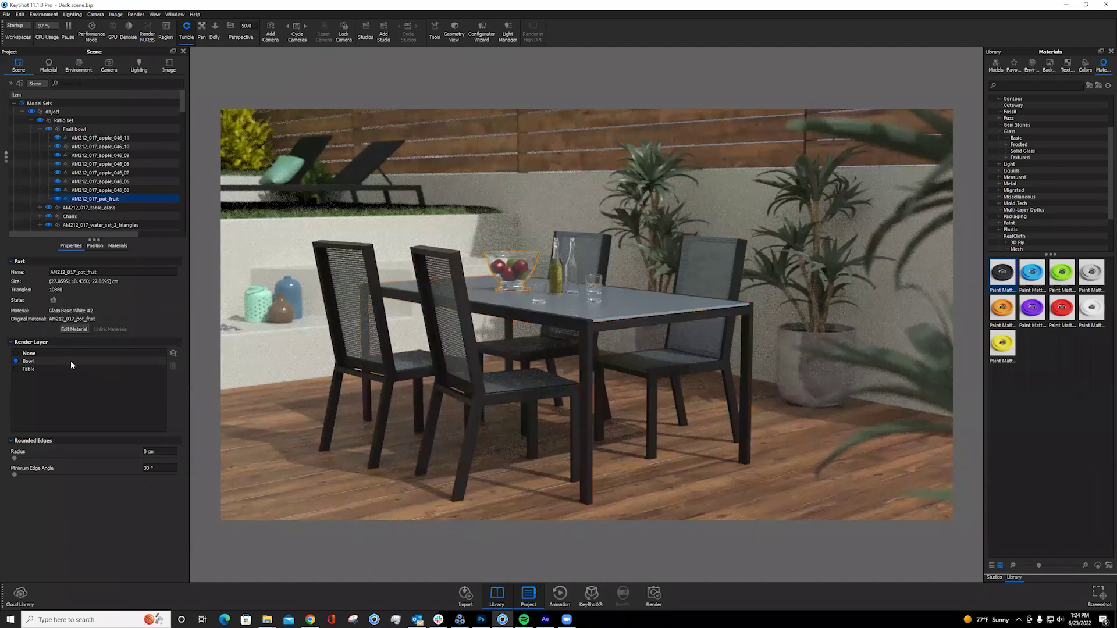
click(28, 368)
click(27, 363)
click(34, 353)
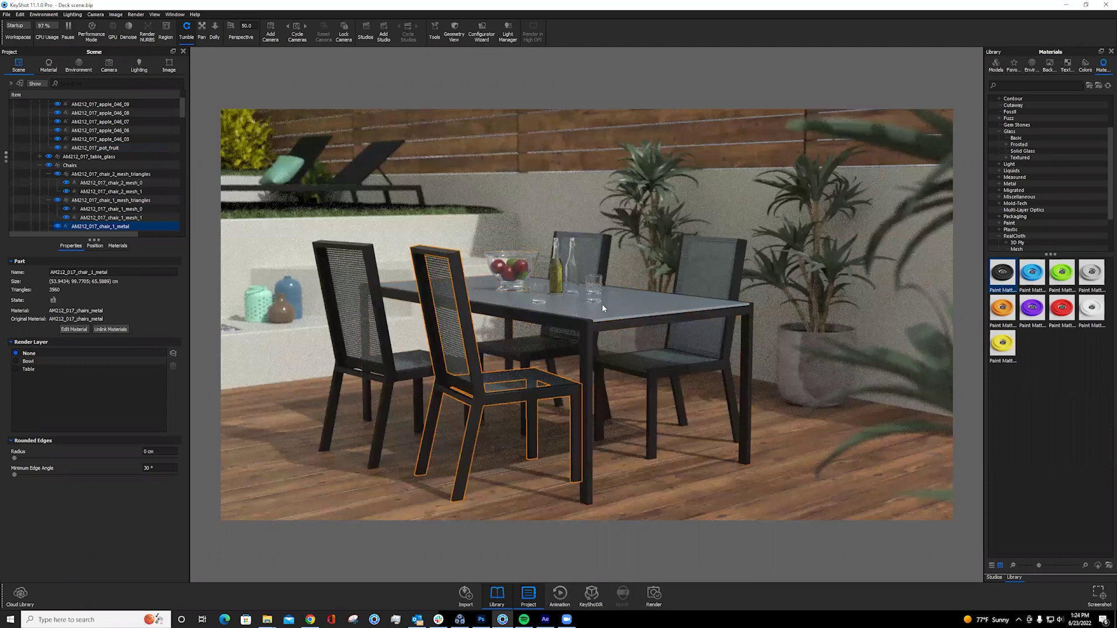
click(632, 330)
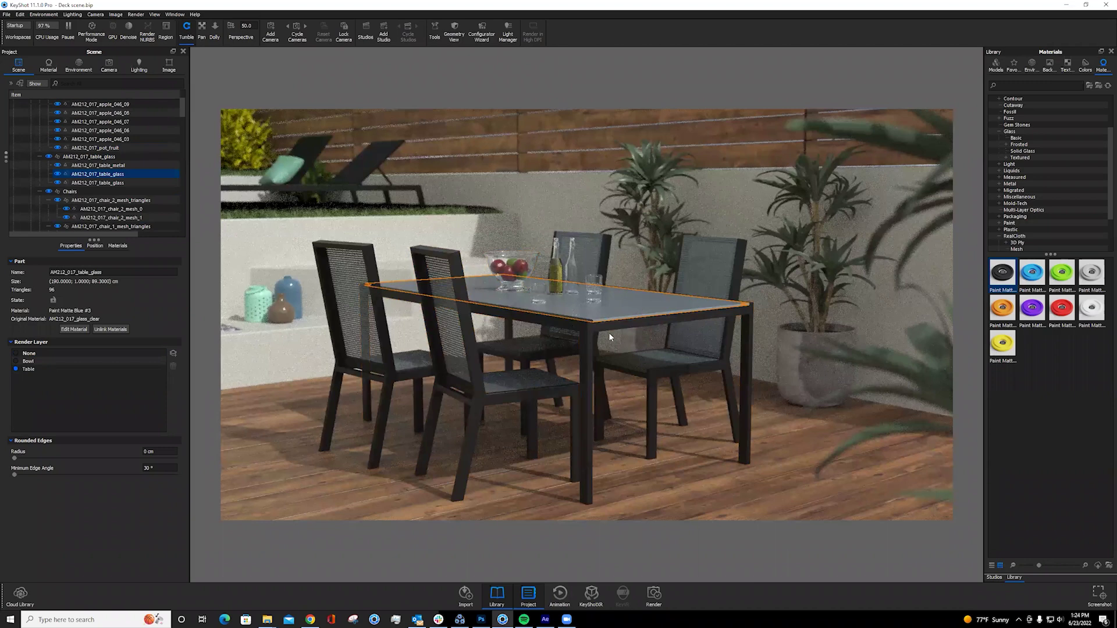
click(17, 361)
click(64, 380)
- Collapse the expanded Patio set subgroups and assign the Chairs group to a new render layer named Chairs
scroll(36, 127, up, 2)
click(39, 129)
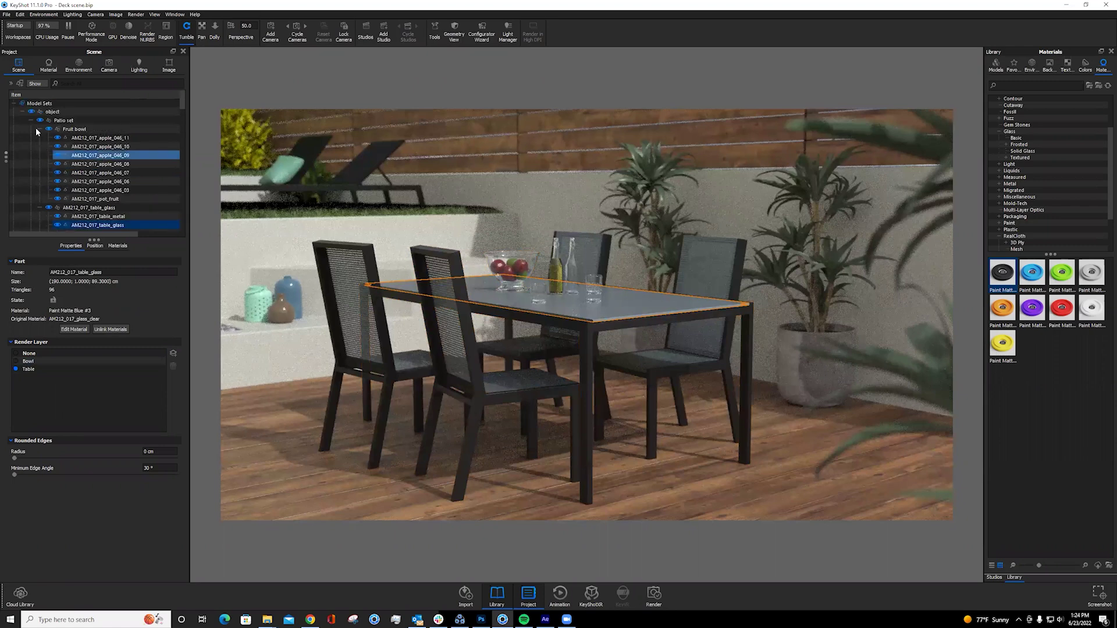
click(39, 138)
click(40, 147)
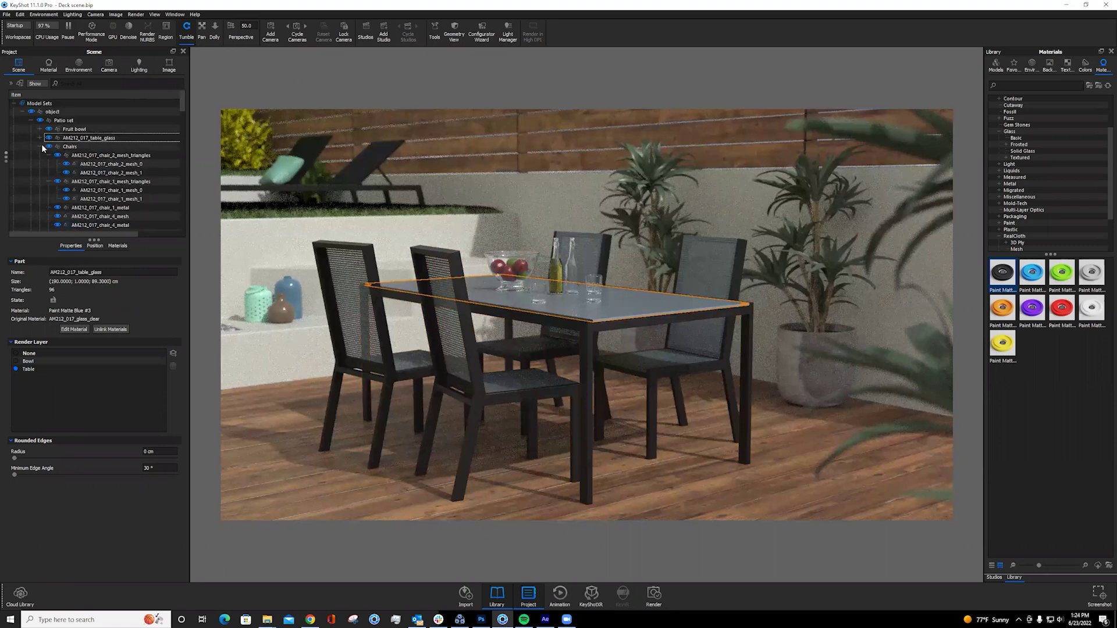
click(64, 147)
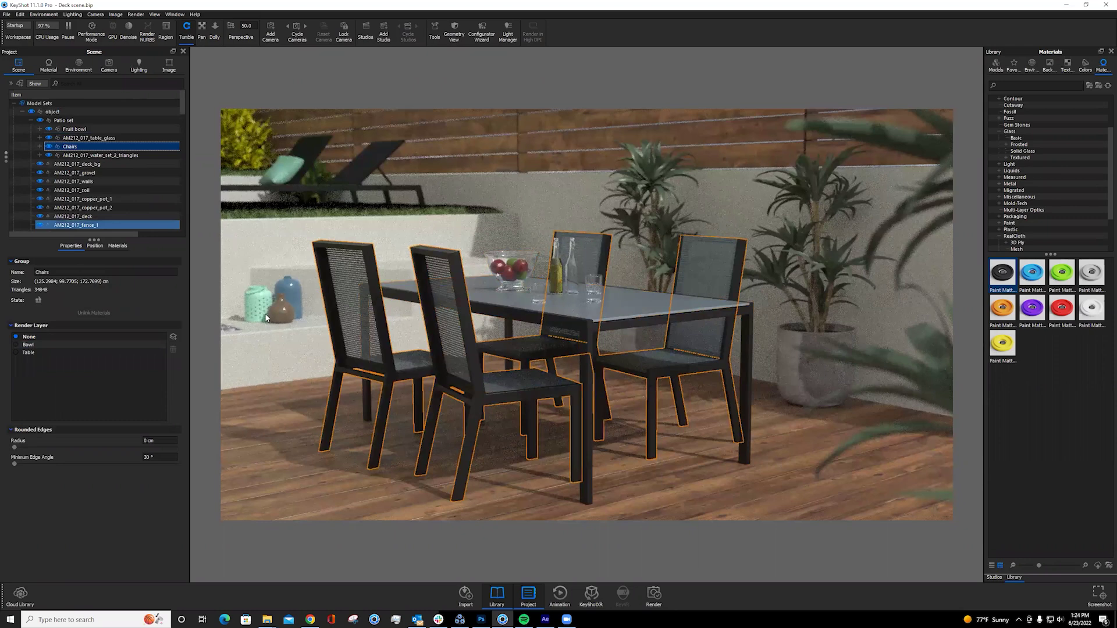
click(172, 337)
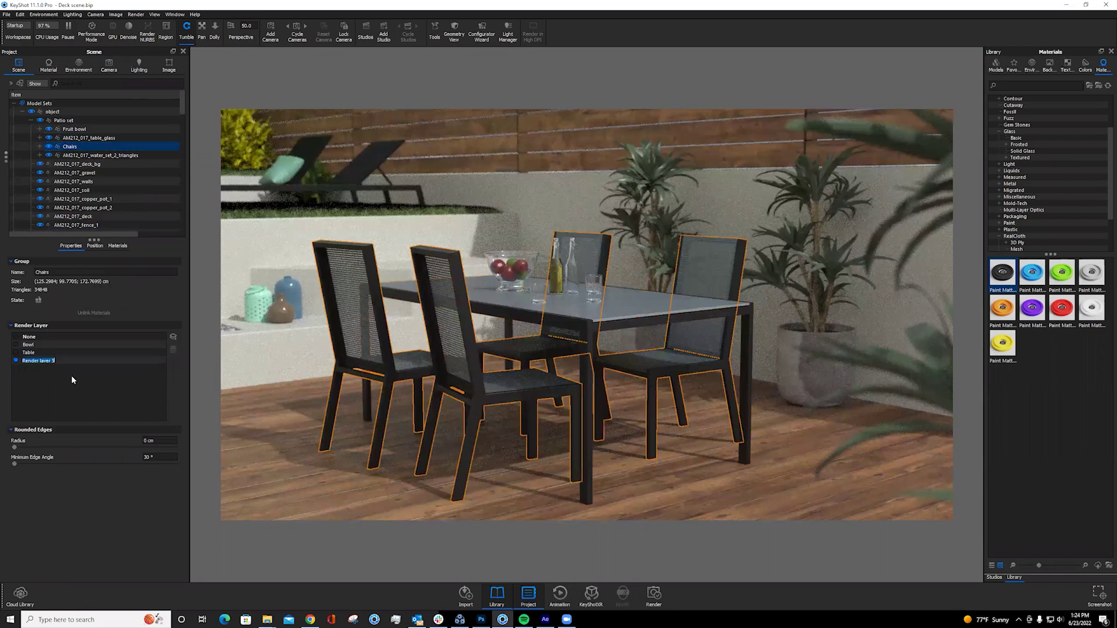
text(Chairs)
- Assign the AM212_017_water_set_2_triangles group to a new render layer named Glass
click(83, 156)
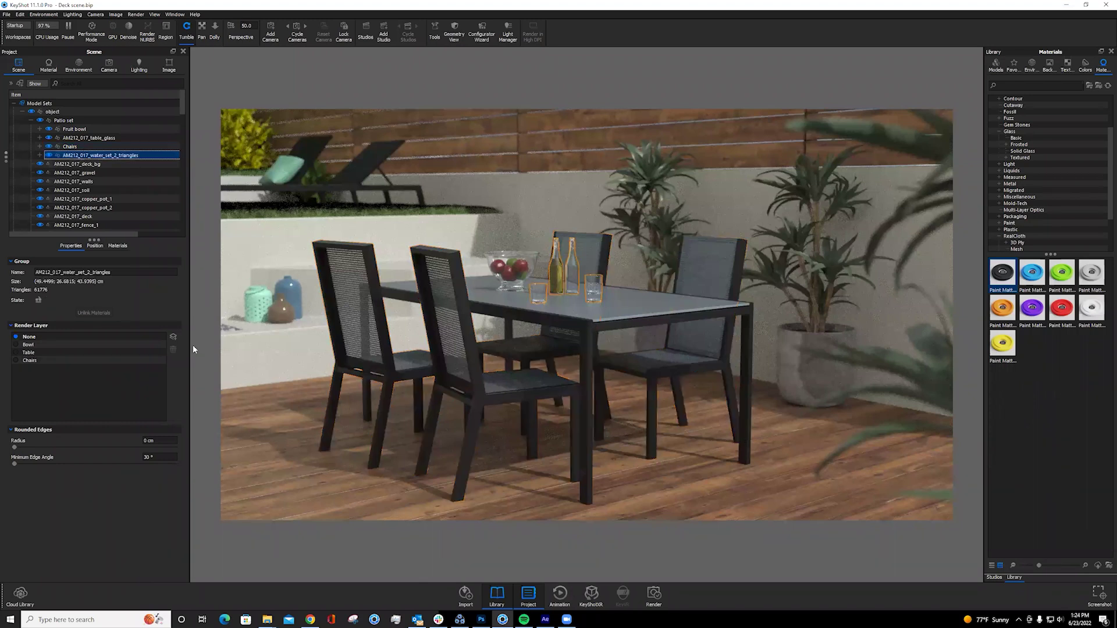
double_click(85, 383)
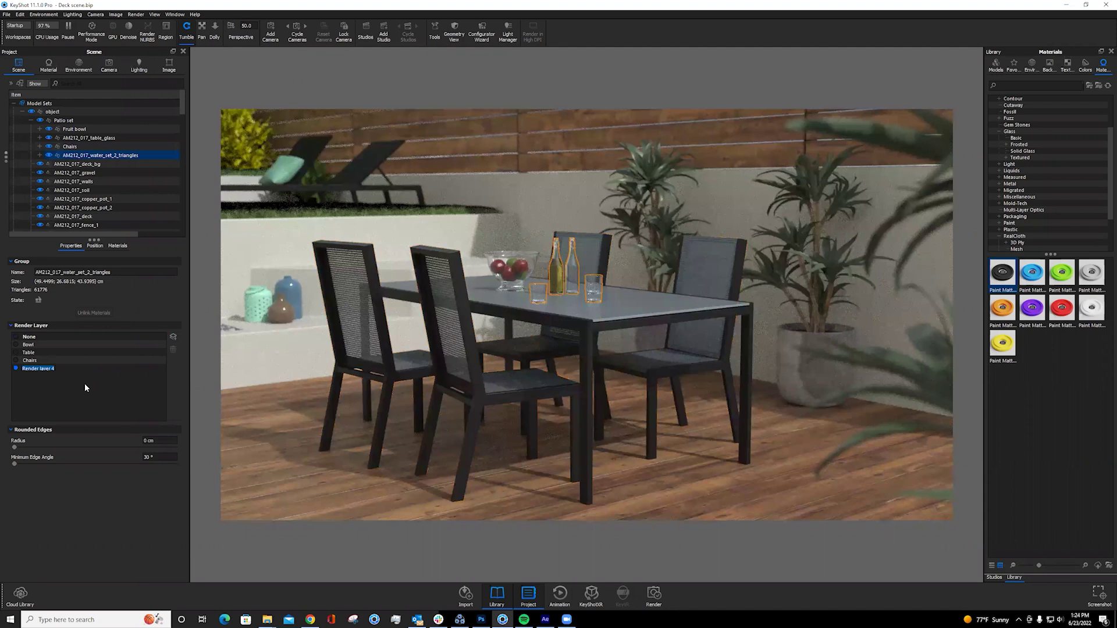
text(Glass)
key(Return)
- Open the render output settings and review the Render Layers option against the scene's layer list
click(654, 595)
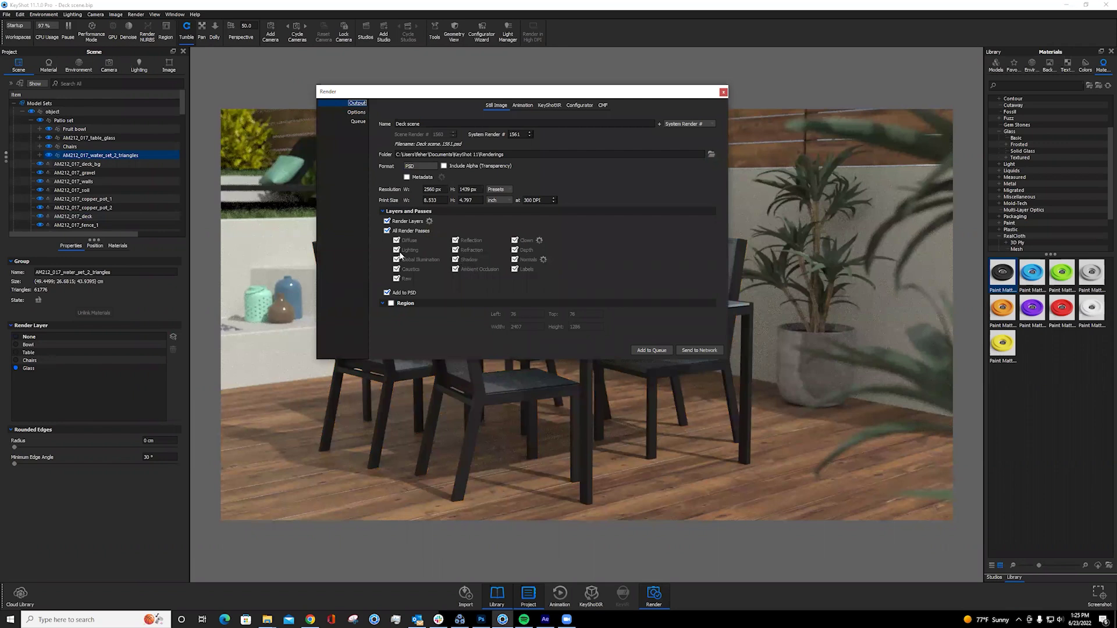
click(387, 222)
click(387, 222)
click(39, 347)
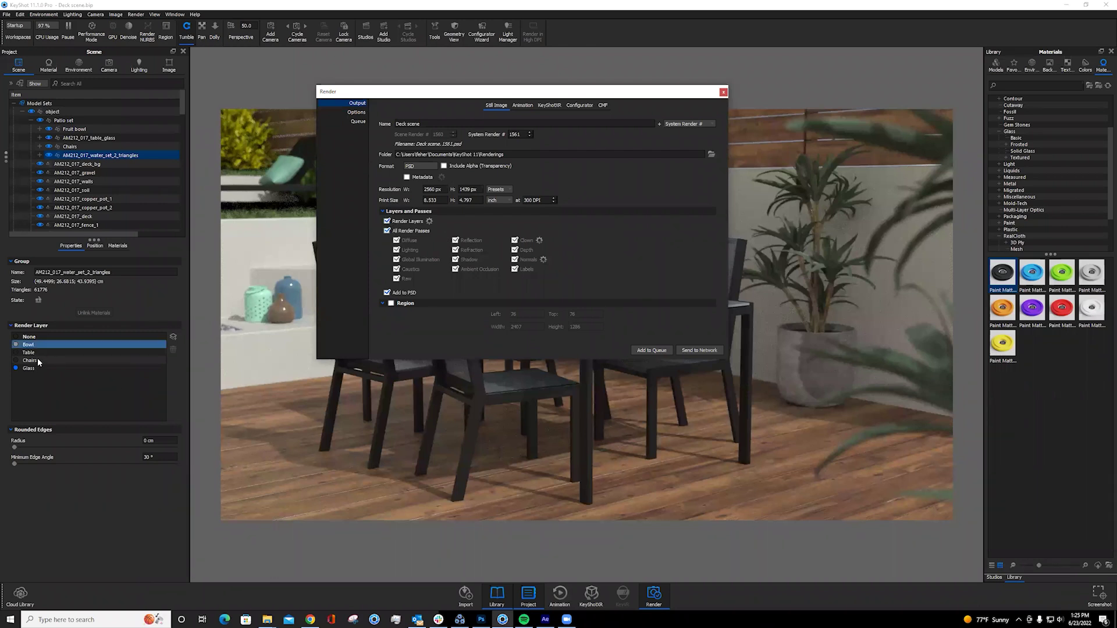
click(36, 360)
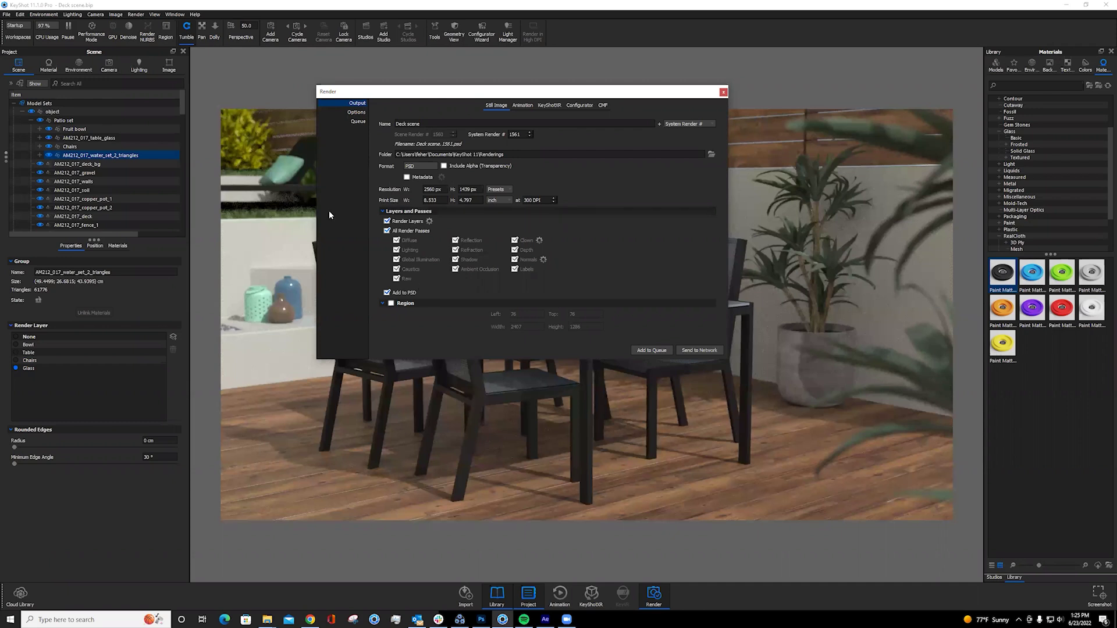
- Switch to Photoshop, expand the Render Layers group in Deck scene.1559.psd and show only that group
click(483, 619)
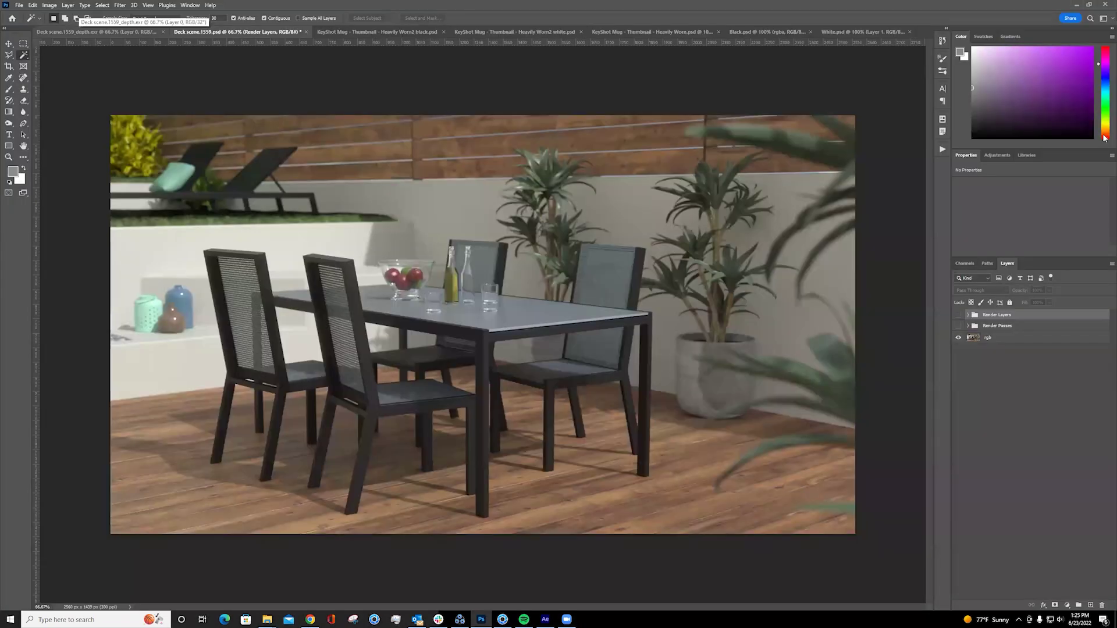
click(970, 316)
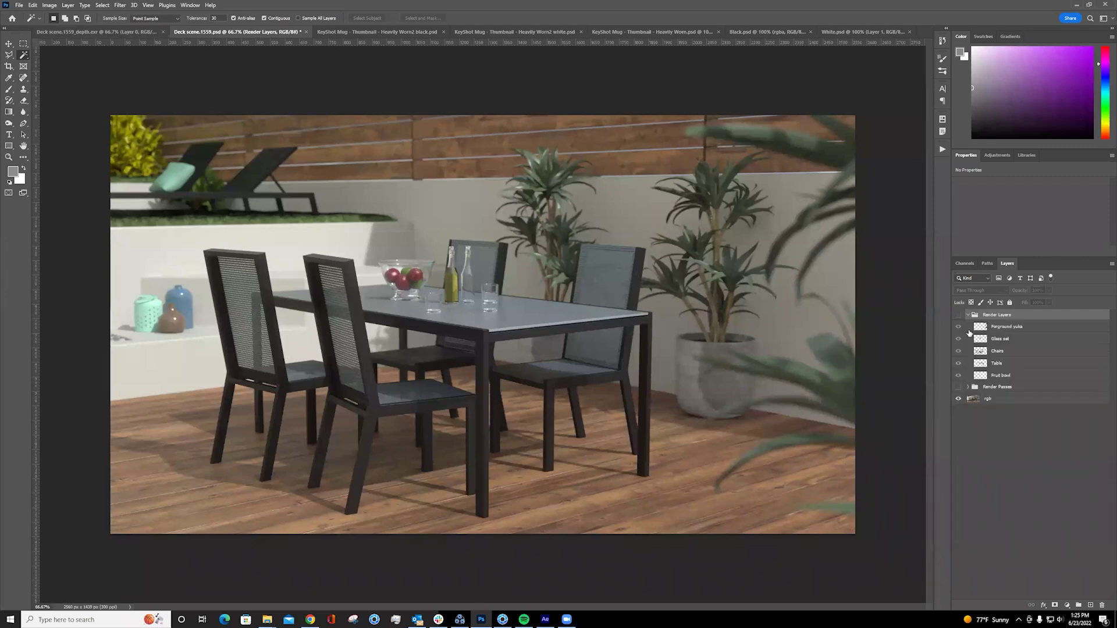
alt+click(959, 315)
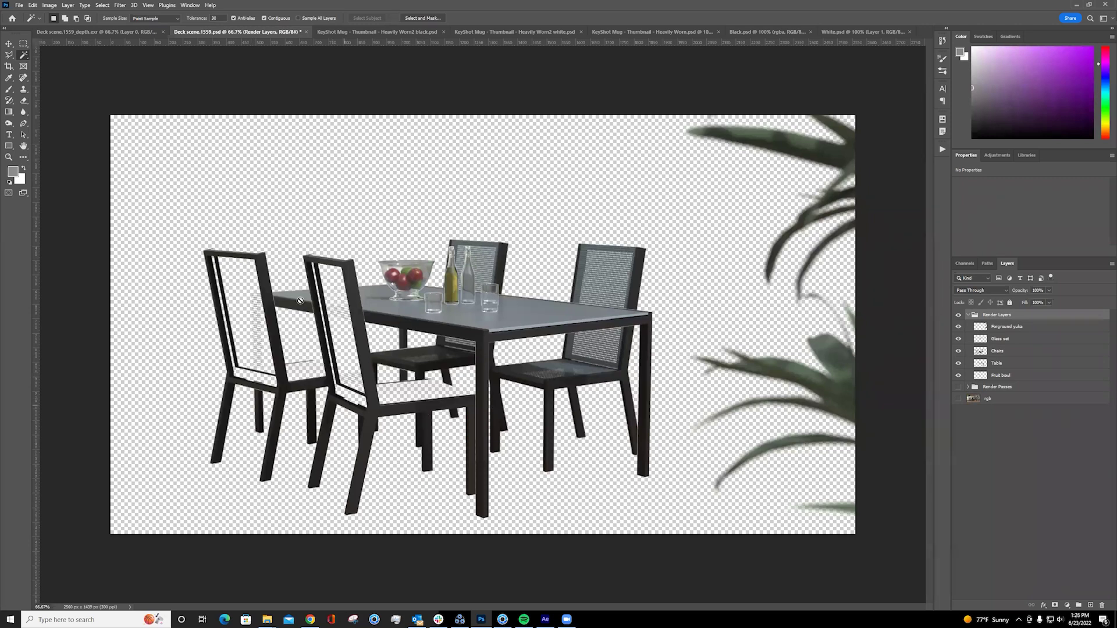
- View the Fruit bowl, Table, Chairs, Glass set and foreground yuka render layers one at a time, hiding each after inspection
click(959, 339)
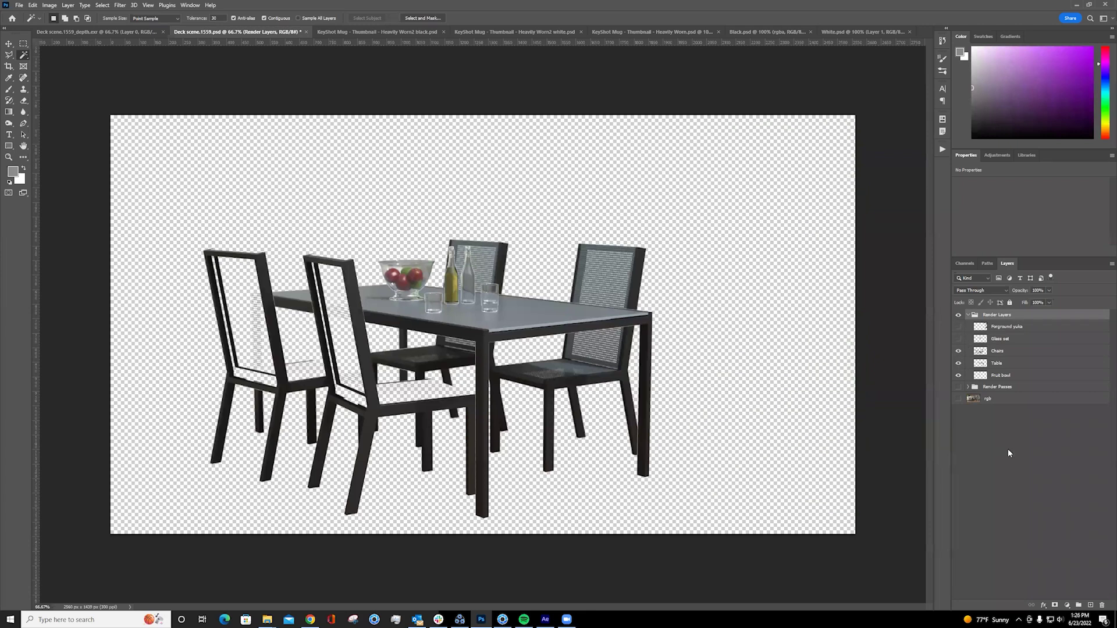
alt+click(959, 376)
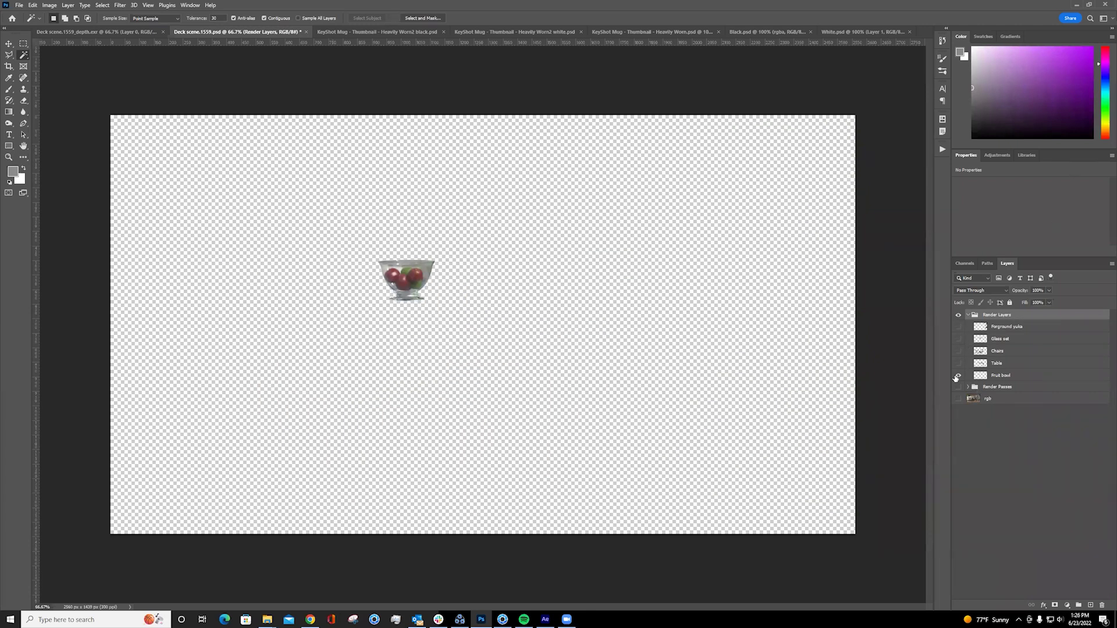
click(959, 375)
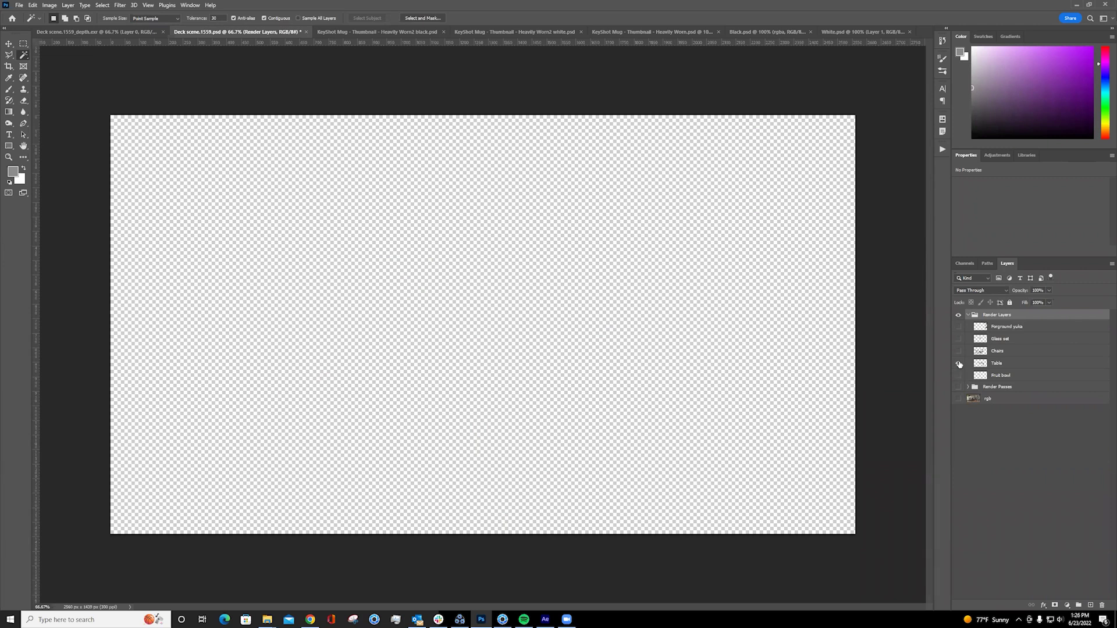
click(959, 363)
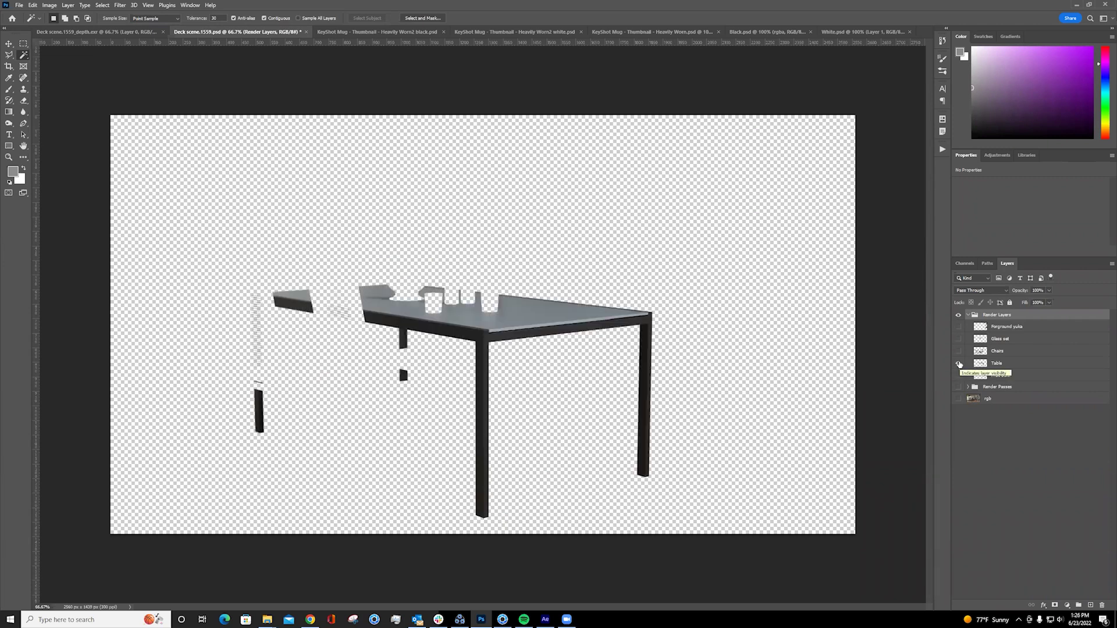
click(959, 361)
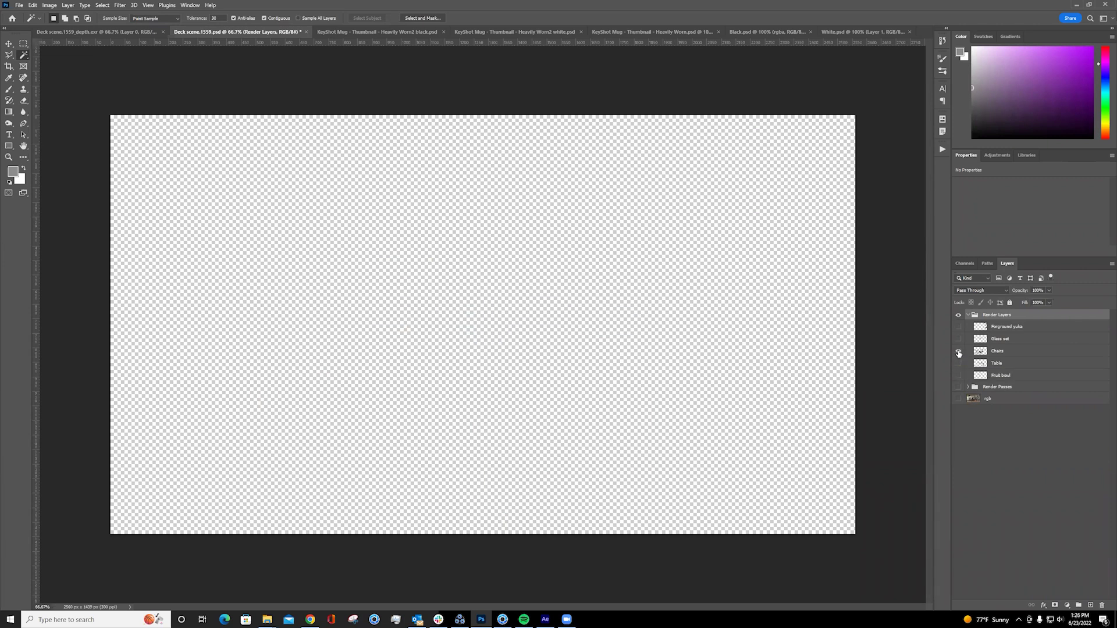
click(959, 351)
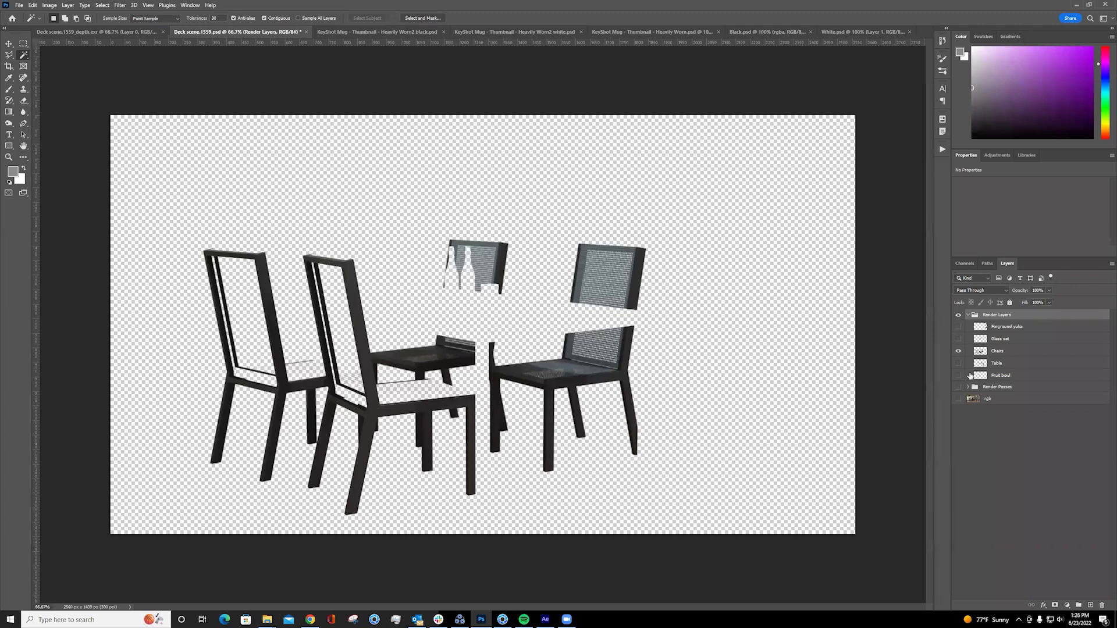
click(959, 353)
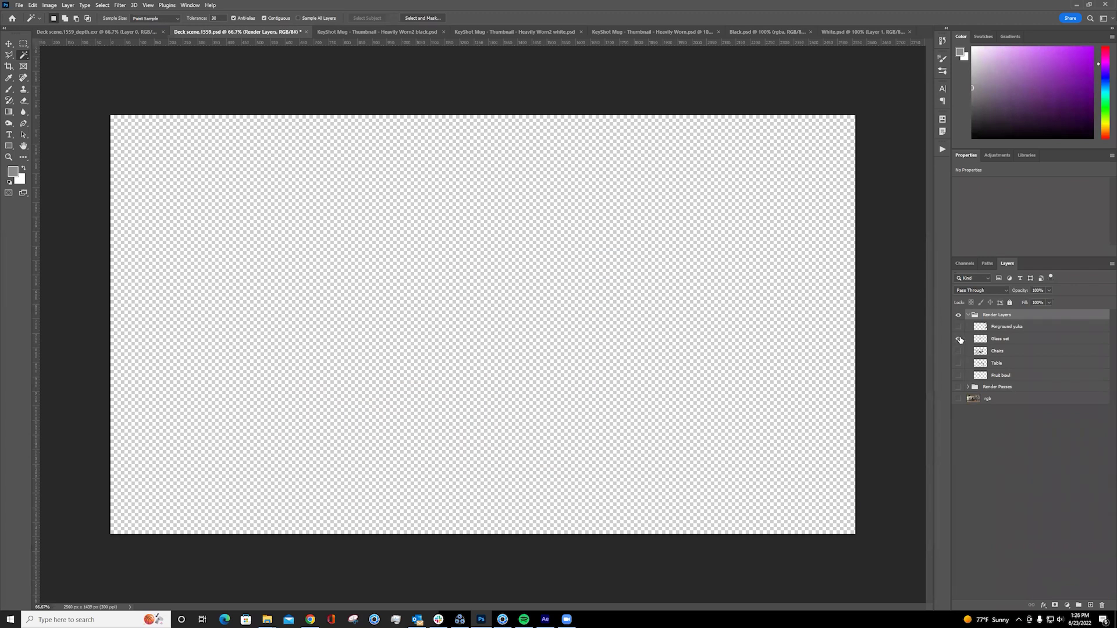
click(960, 340)
click(960, 335)
click(959, 328)
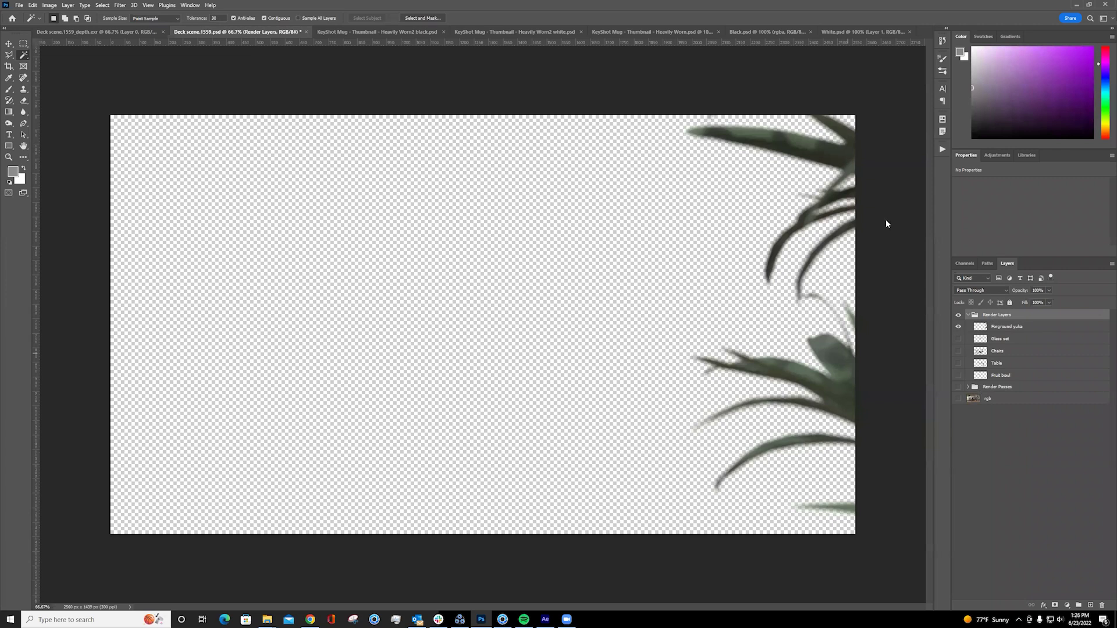
click(958, 326)
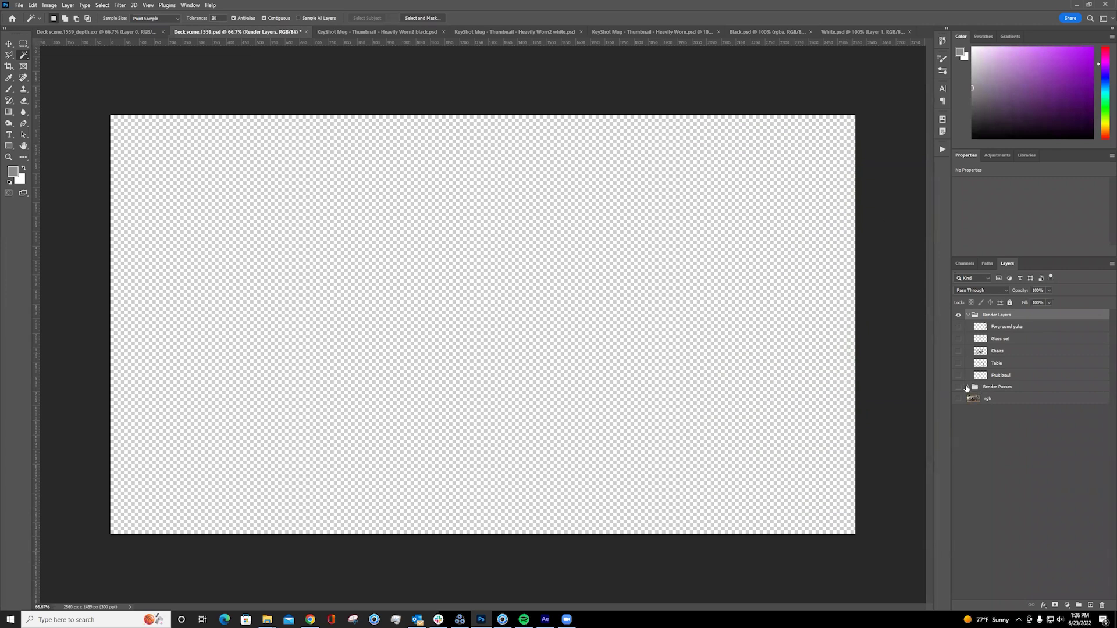
- Show and expand the Render Passes group, and compare it with the passes in KeyShot's render settings before returning to Photoshop
click(959, 387)
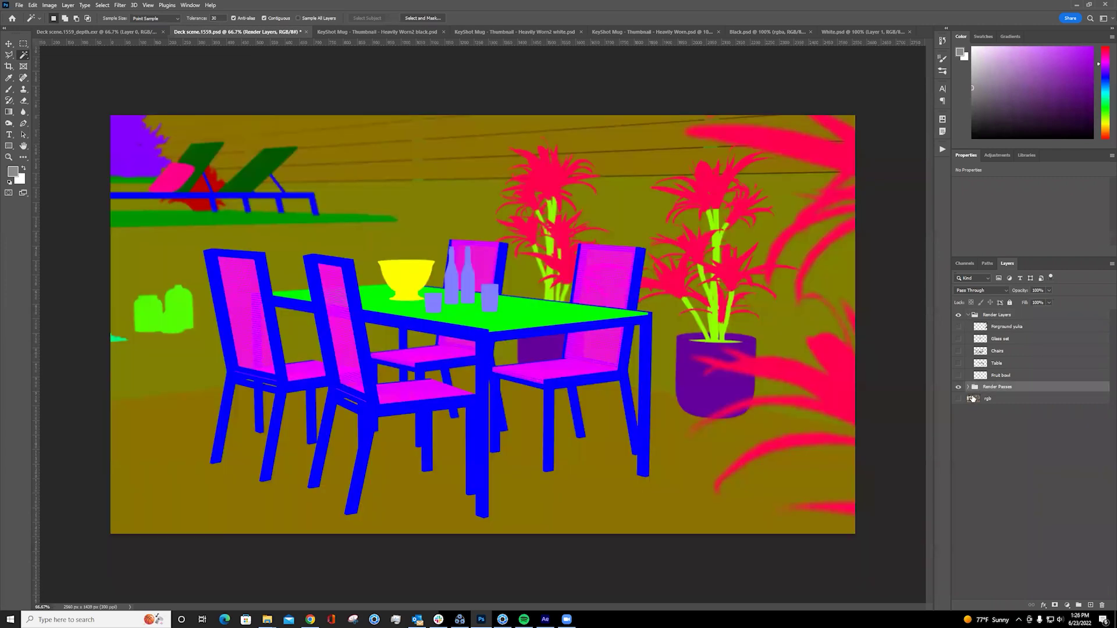
click(968, 387)
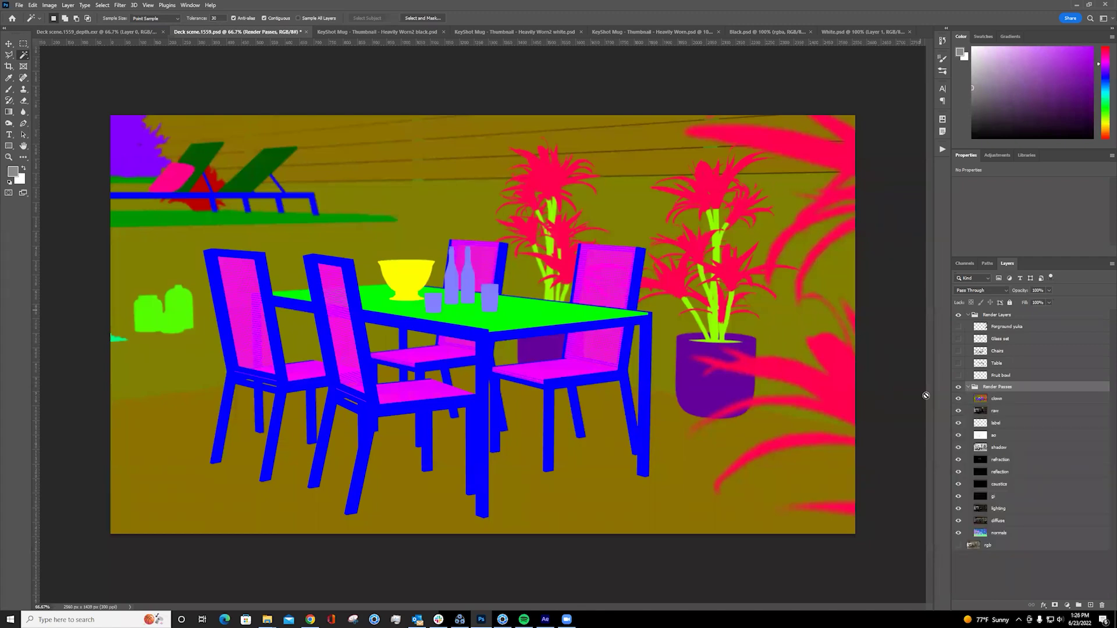
click(503, 619)
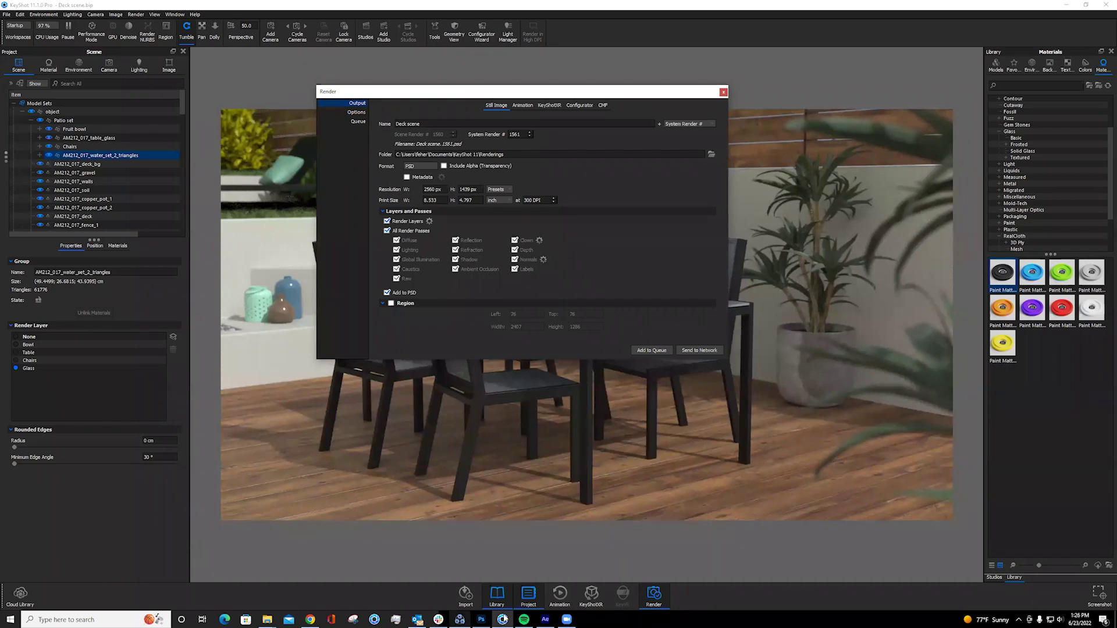
click(481, 619)
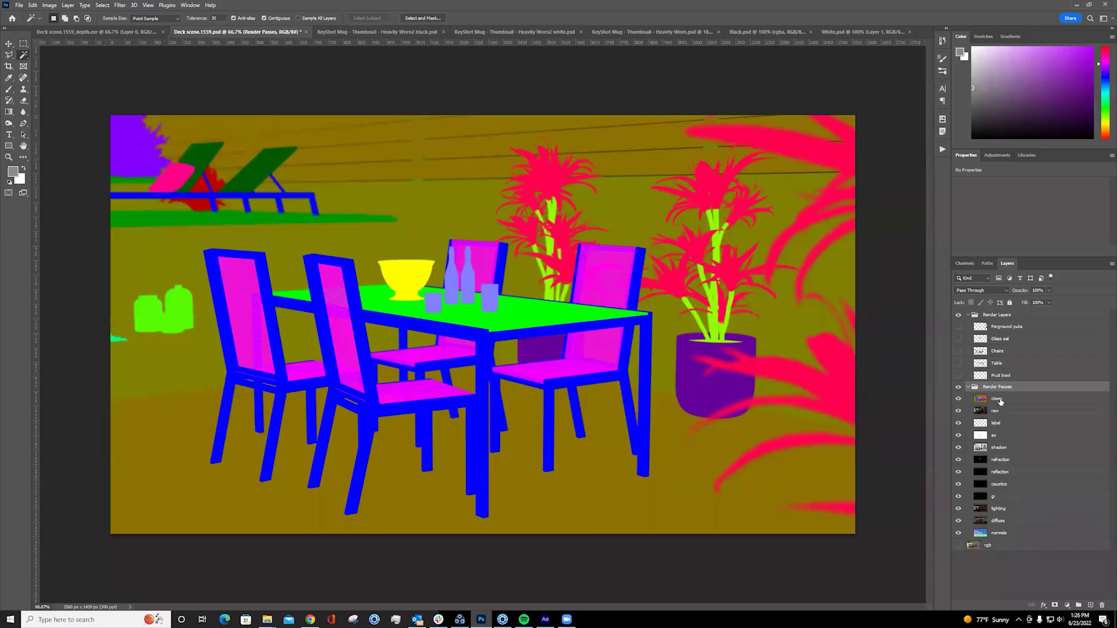
- Hide the clown, raw, ao, label, shadow and refraction passes in turn, inspecting the pass revealed beneath each
click(1000, 401)
click(958, 400)
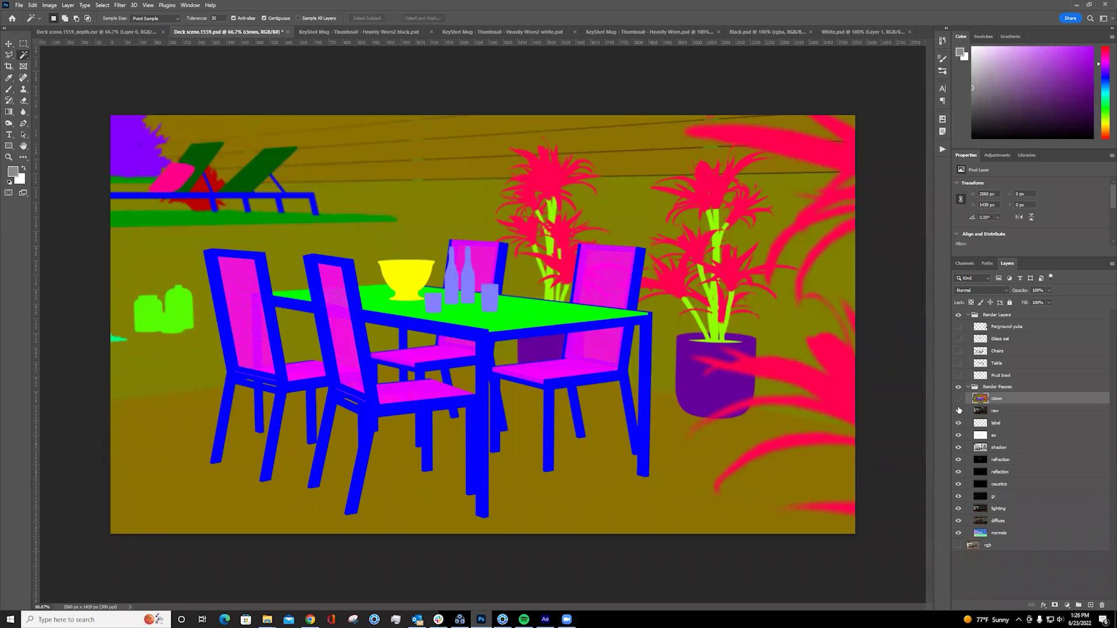
click(959, 411)
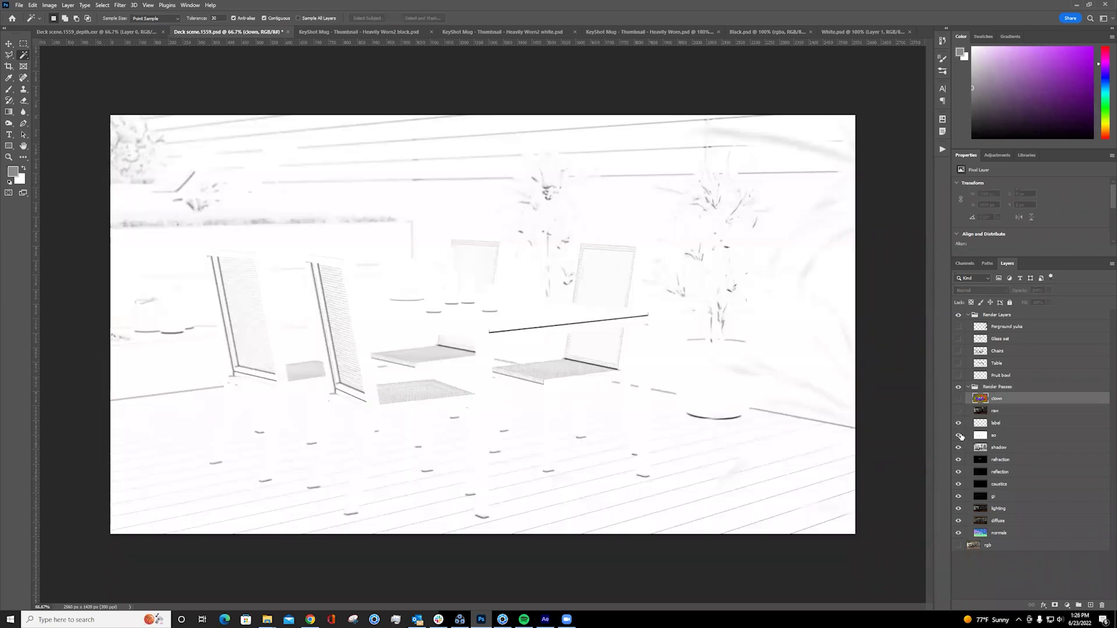
click(958, 436)
click(958, 423)
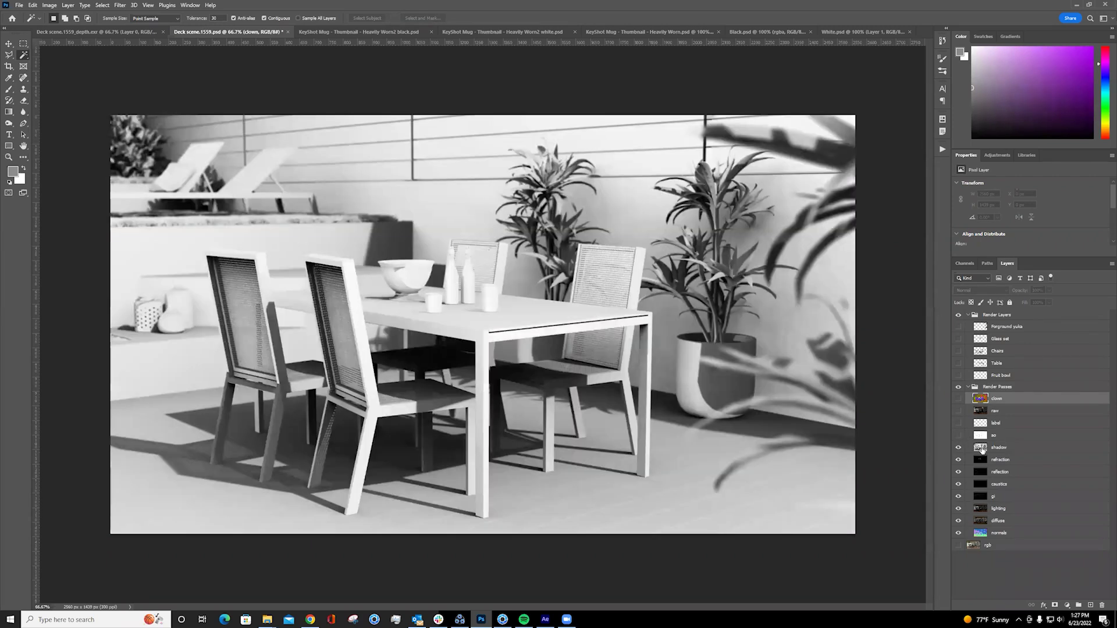
click(958, 447)
click(958, 460)
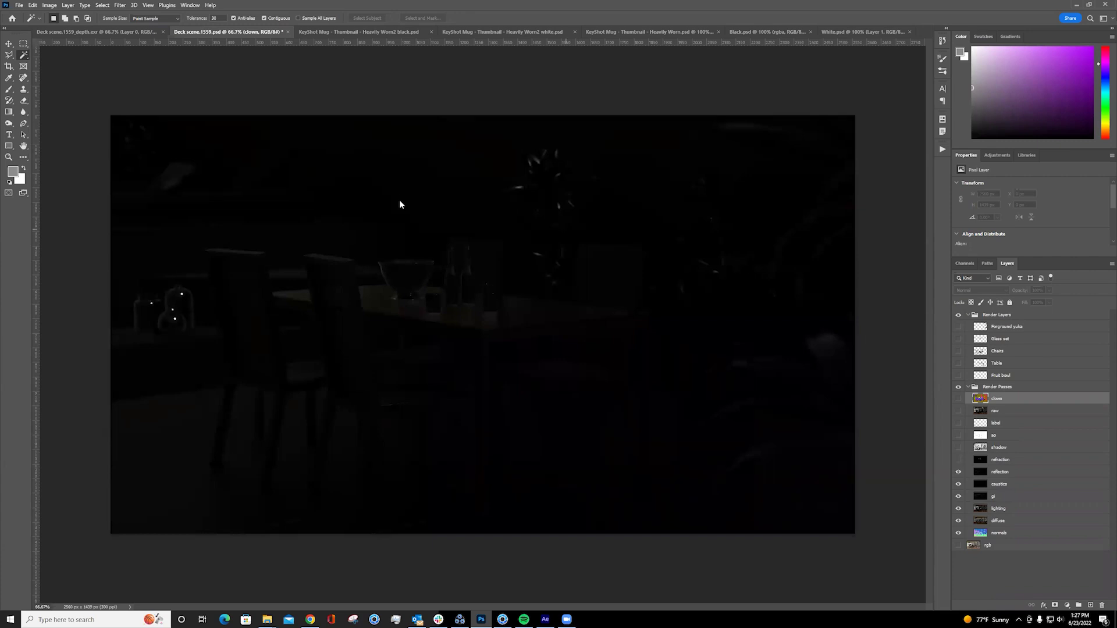
- Hide the reflection, caustics, gi, lighting, diffuse and normals passes in turn after inspecting each, and show the rgb layer
click(958, 472)
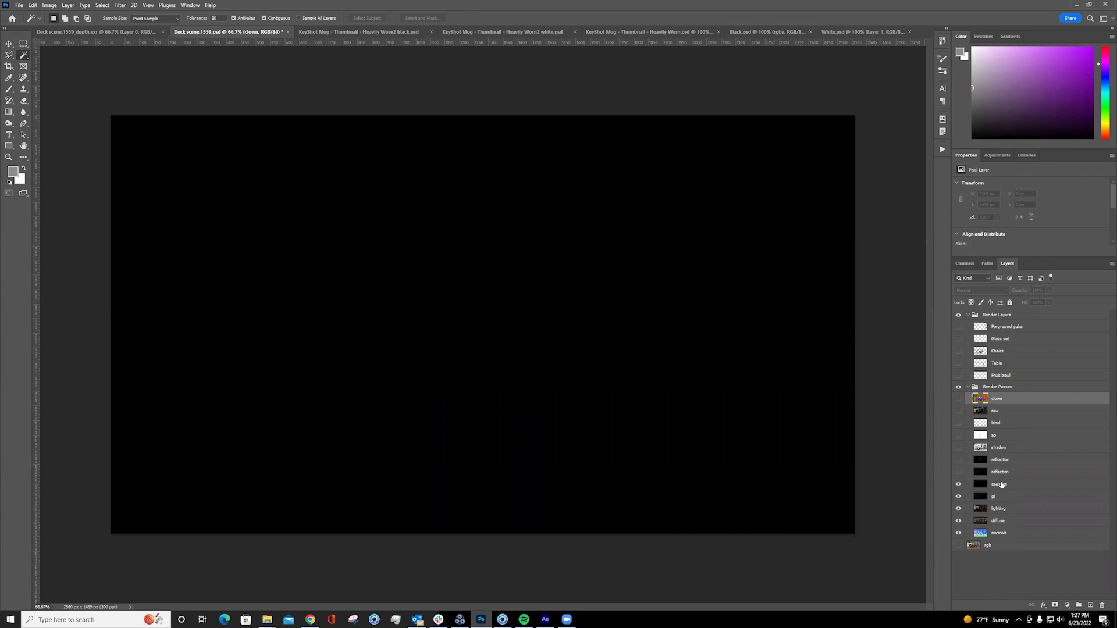
click(958, 484)
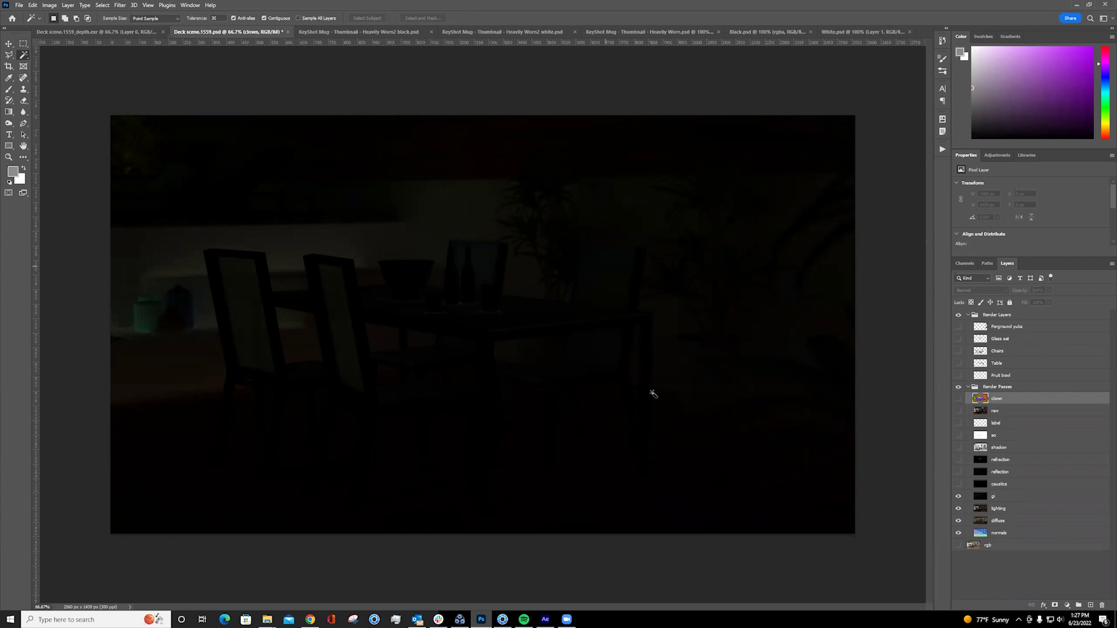
click(959, 497)
click(1031, 510)
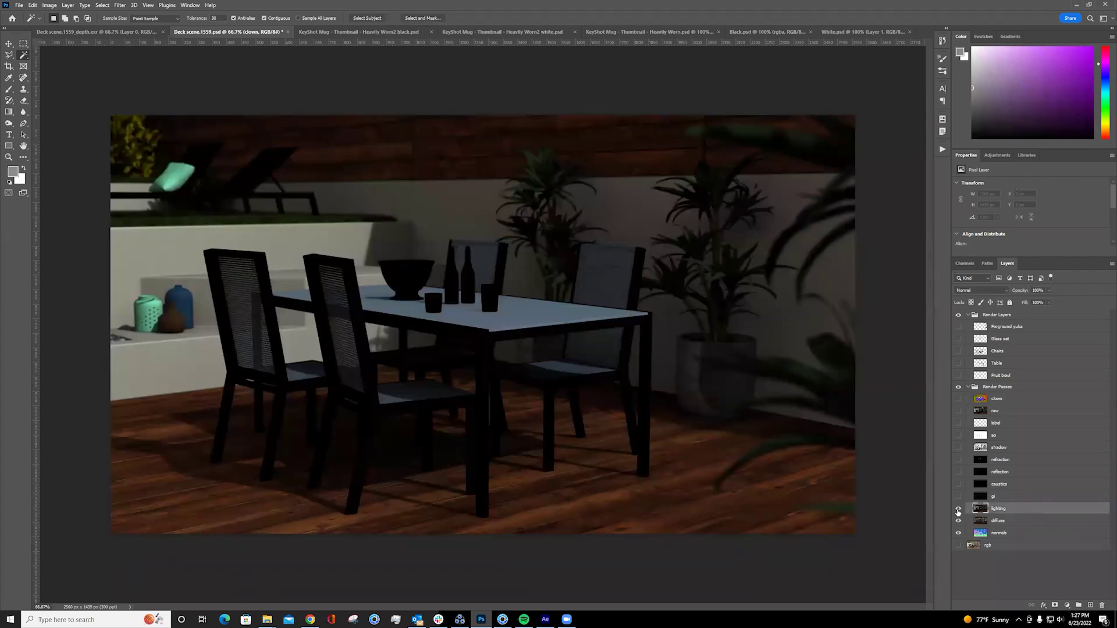
click(959, 509)
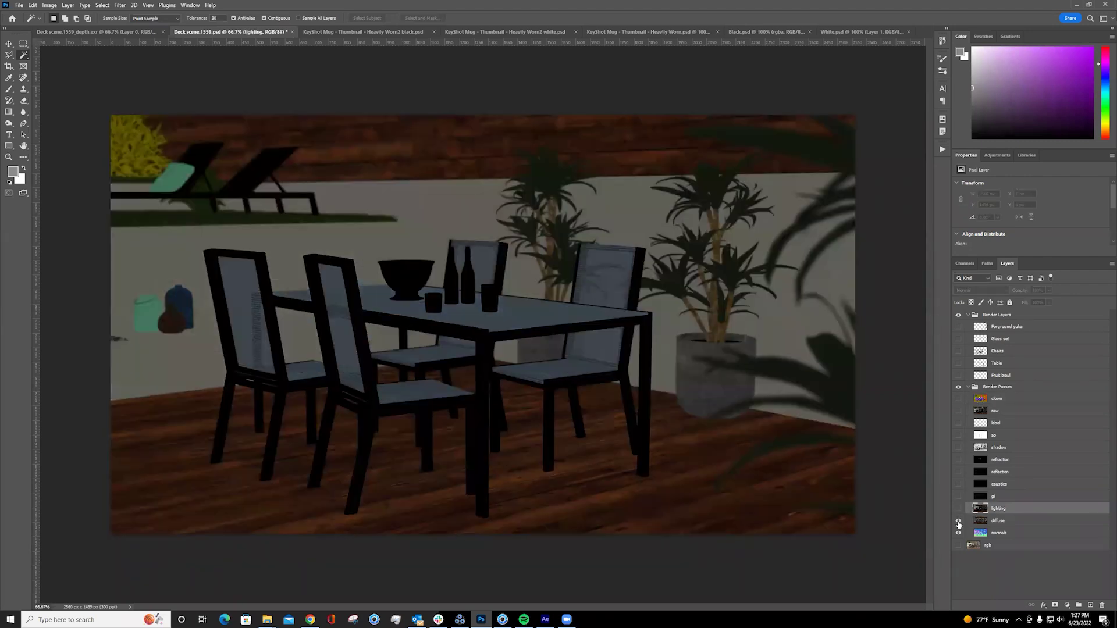
click(959, 521)
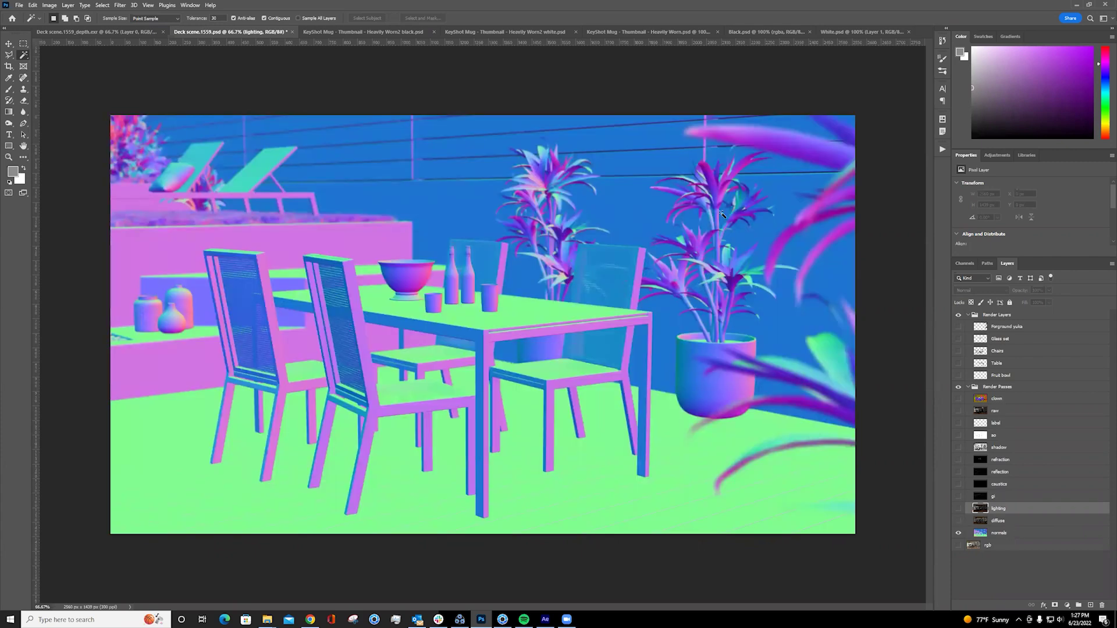
click(958, 533)
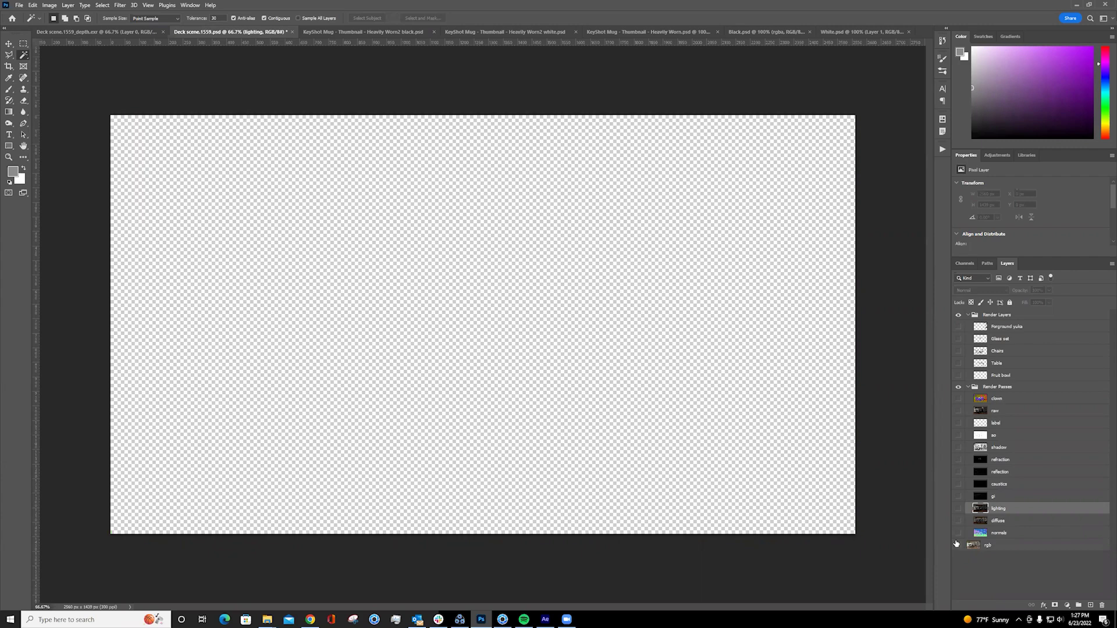
click(956, 545)
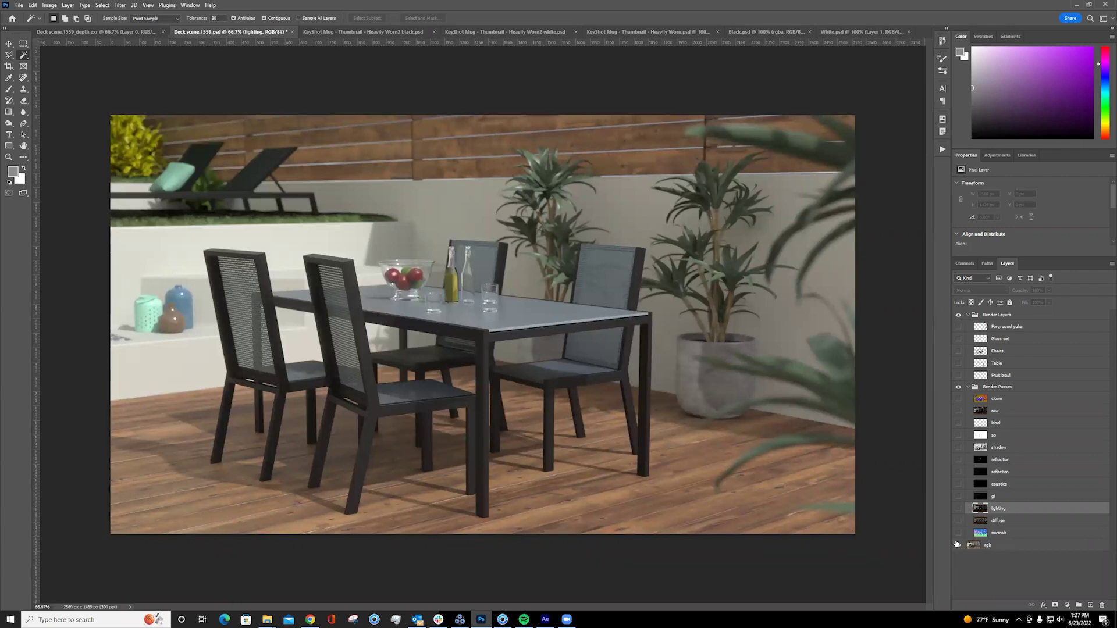
- Move the reflection pass to the bottom of the Render Passes group, show it and set its blend mode to Screen
click(1008, 461)
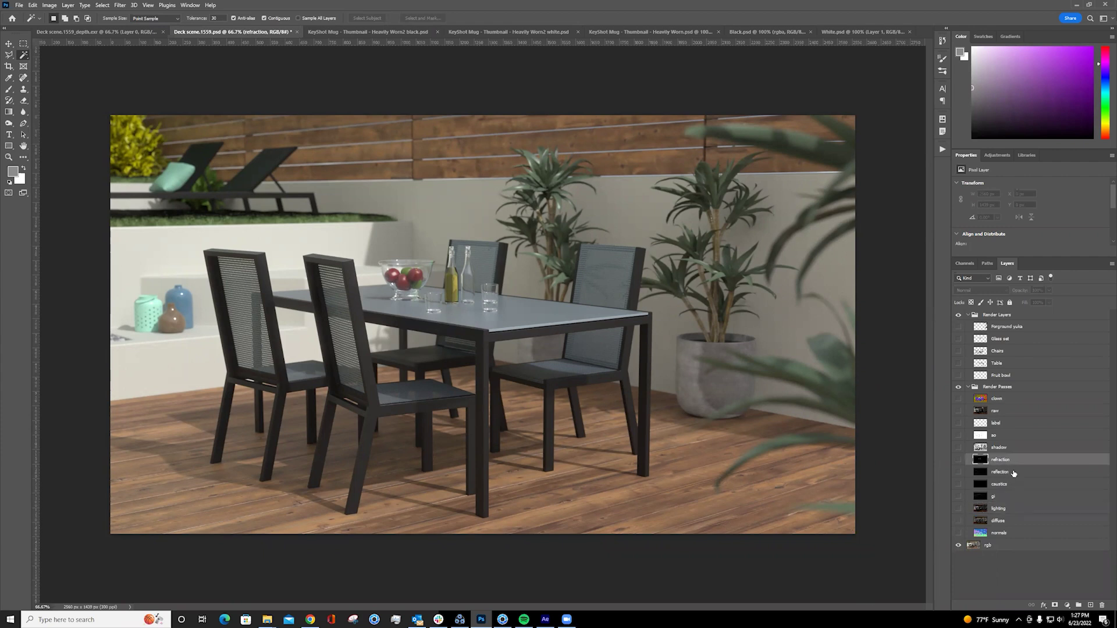
drag(1014, 473, 1013, 543)
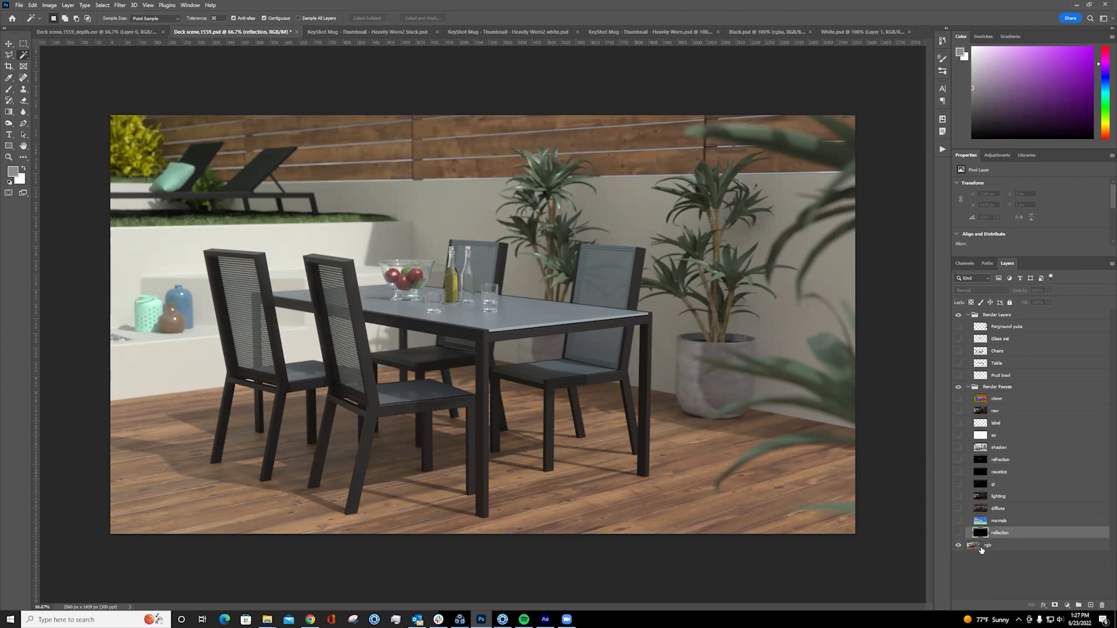
click(959, 535)
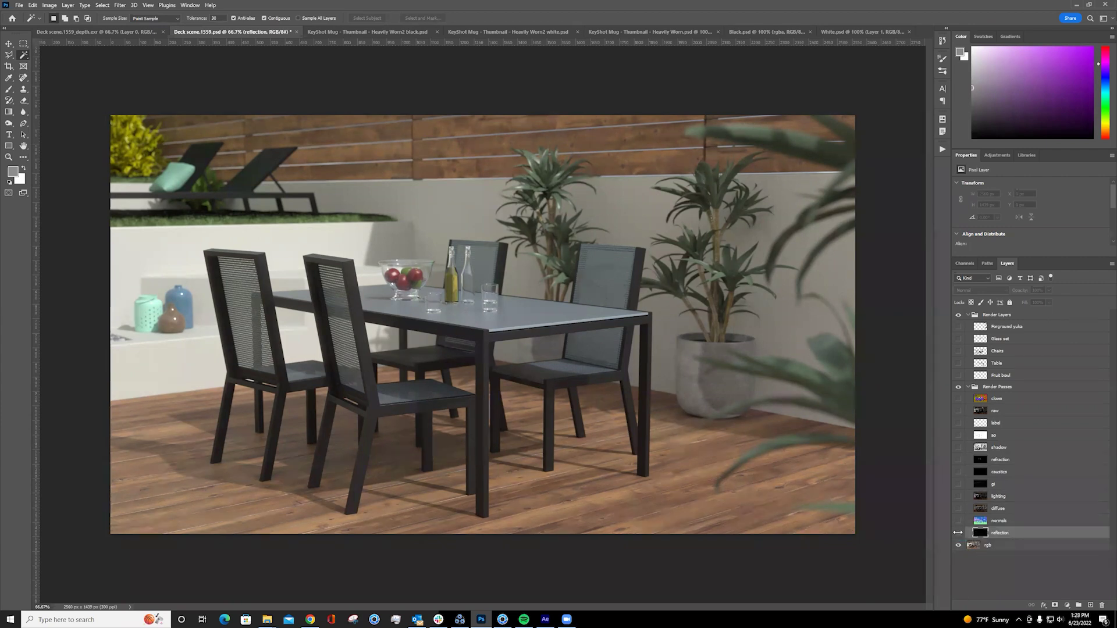
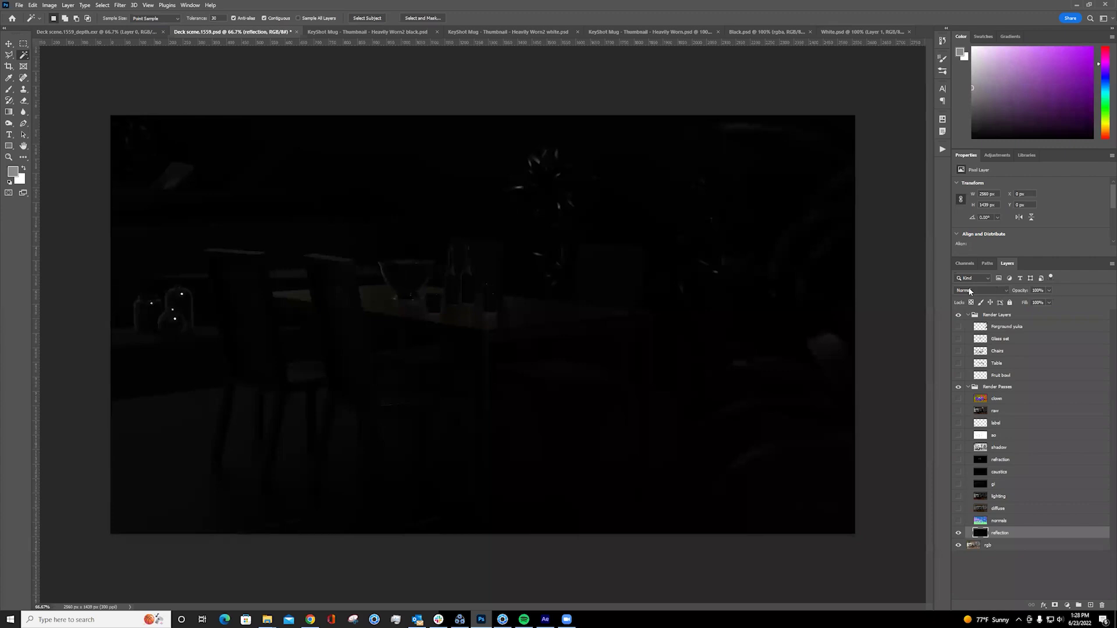
click(1003, 292)
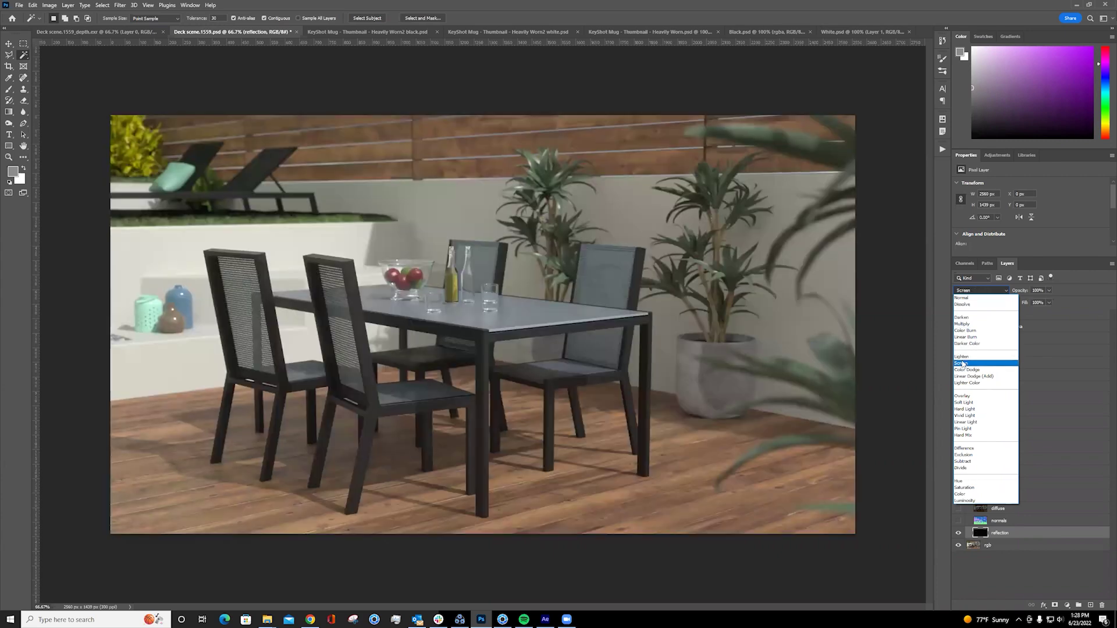
click(963, 363)
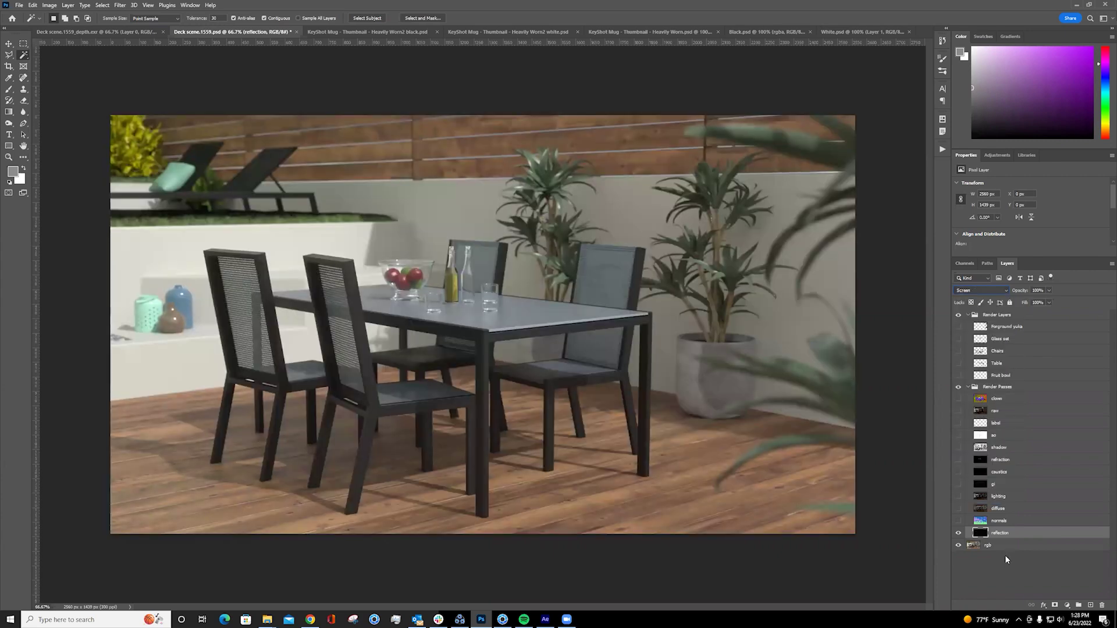
- Compare the image with and without the reflection pass, close up on the tabletop glassware and in a wider view, leaving the pass visible
click(959, 534)
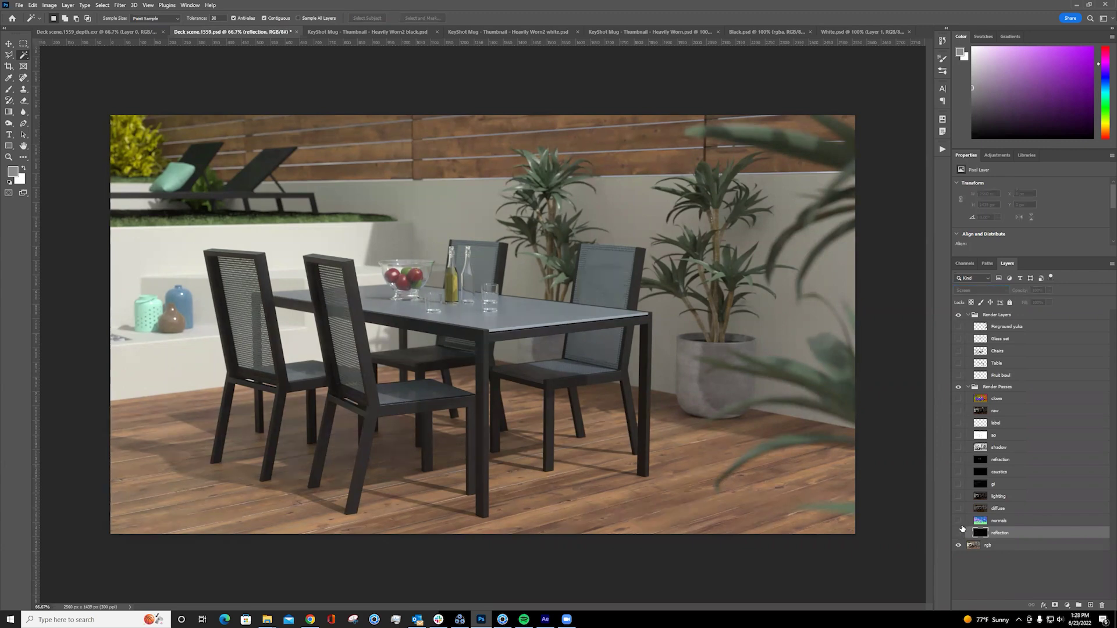
key(ctrl+1)
key(ctrl+plus)
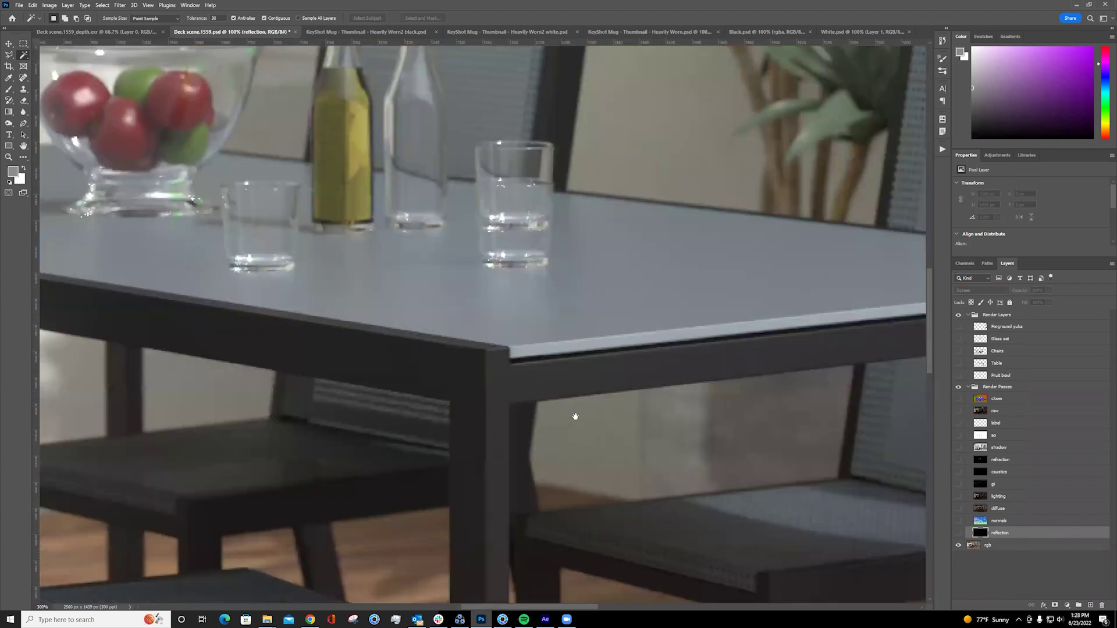
key(ctrl+plus)
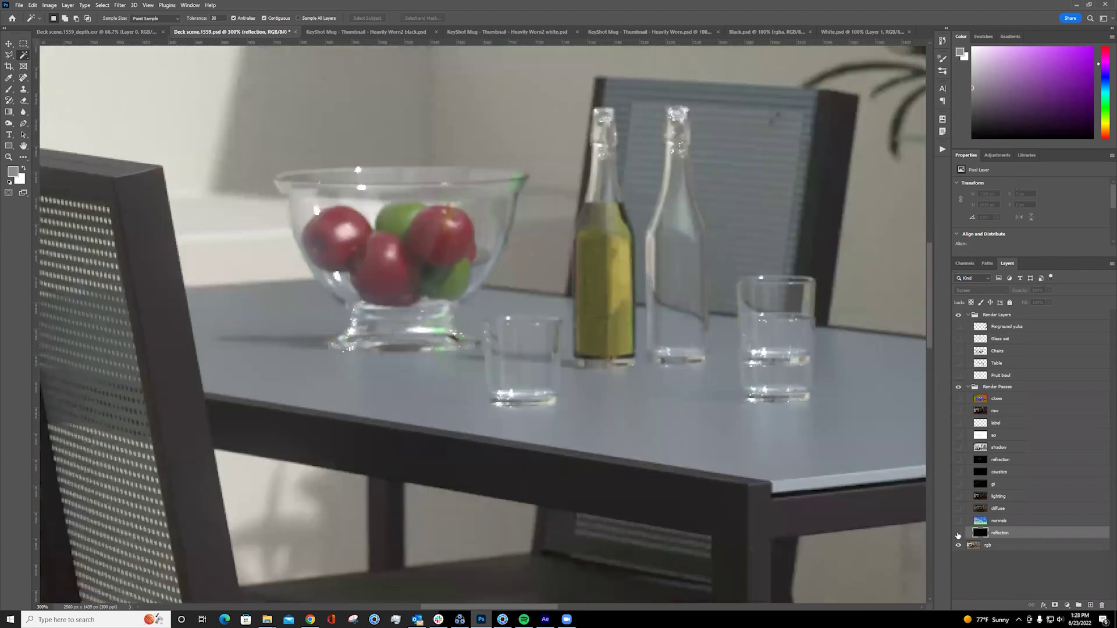
click(959, 533)
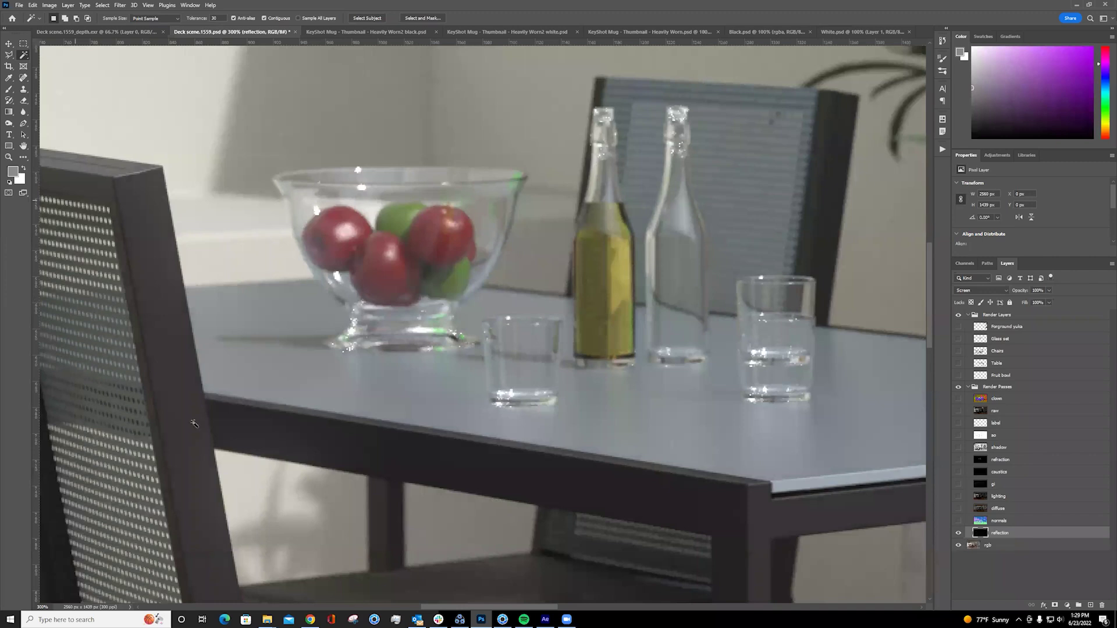
click(958, 533)
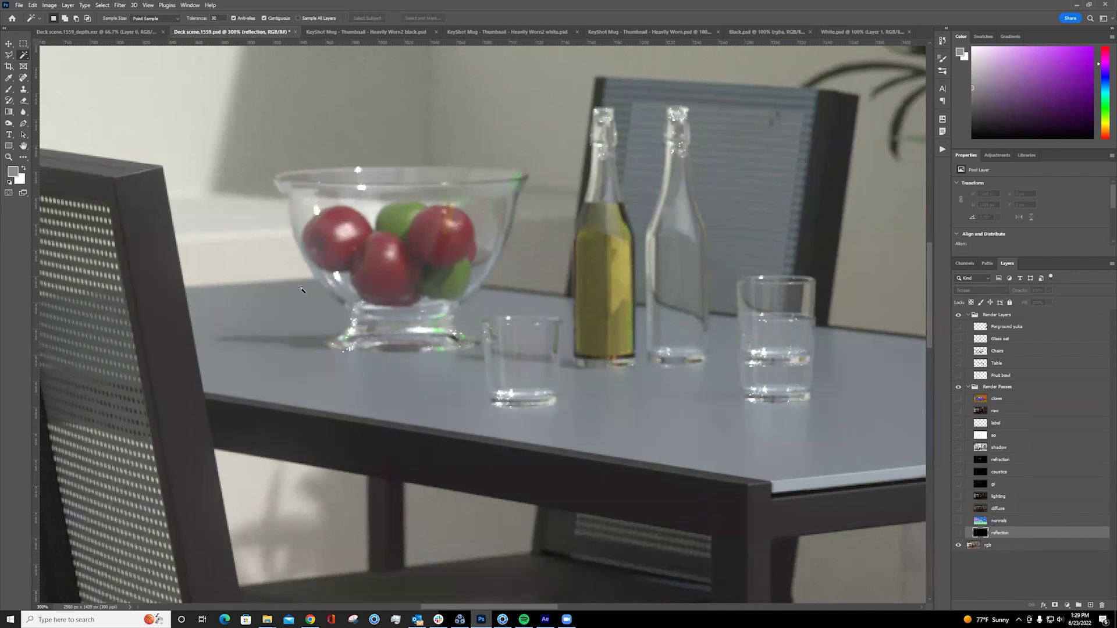
key(ctrl+z)
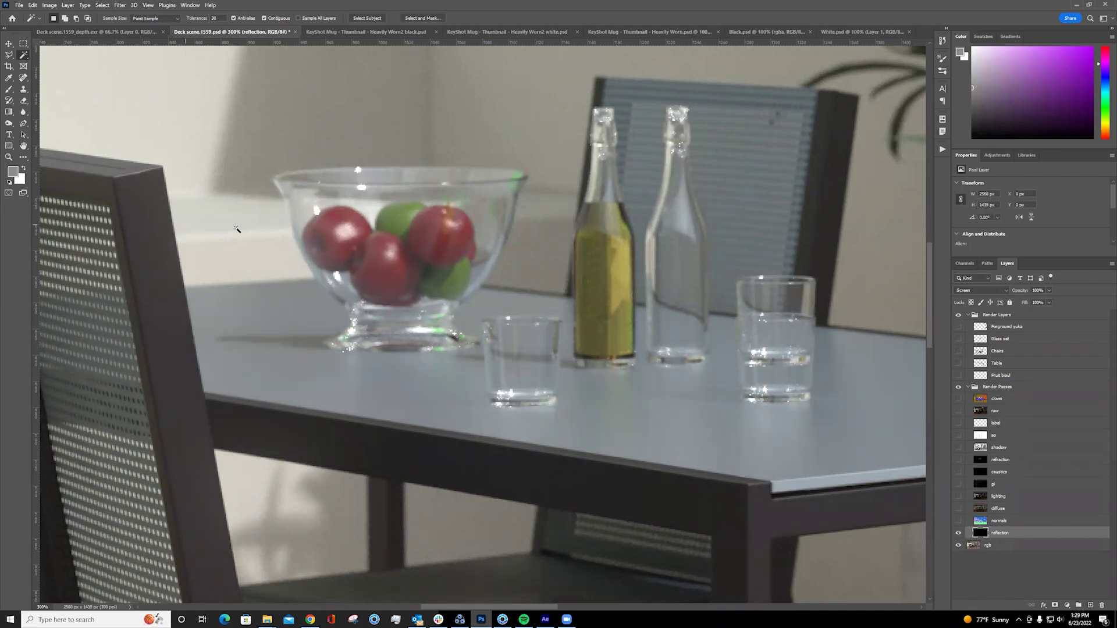
key(ctrl+minus)
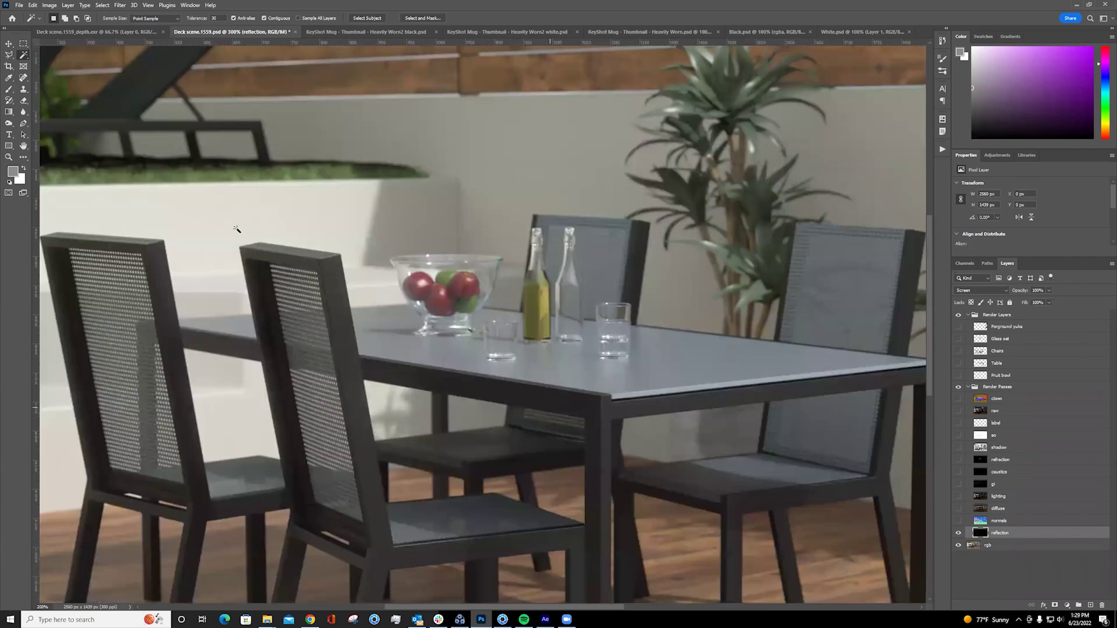
key(ctrl+minus)
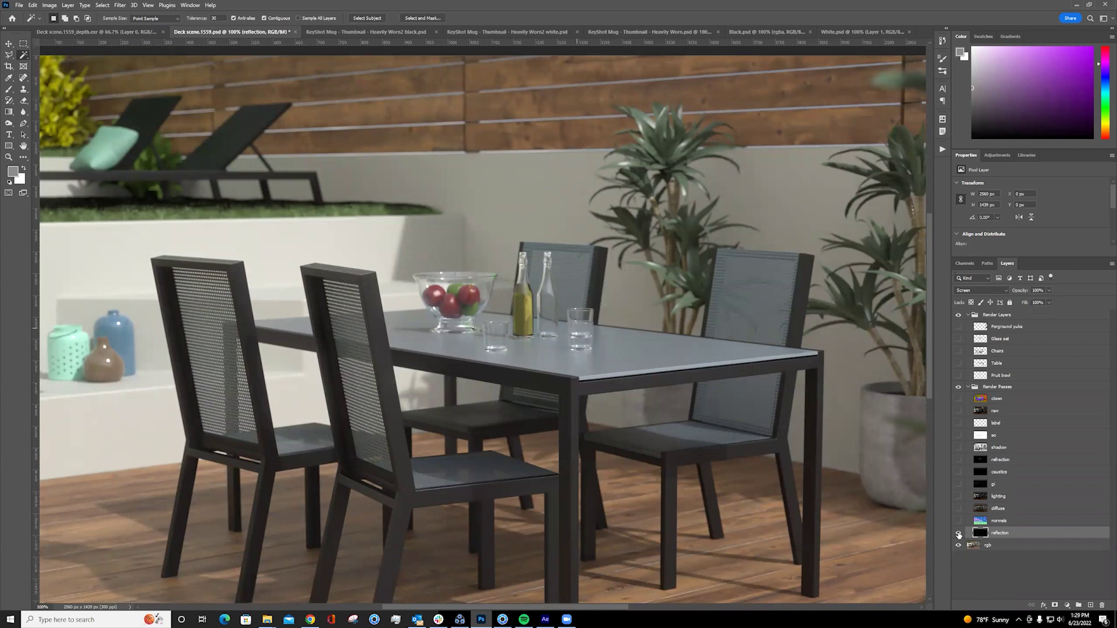
click(958, 533)
click(958, 533)
- Move the gi pass directly above the reflection pass, show it with Screen blending and compare the image with and without it
drag(1007, 487, 1012, 530)
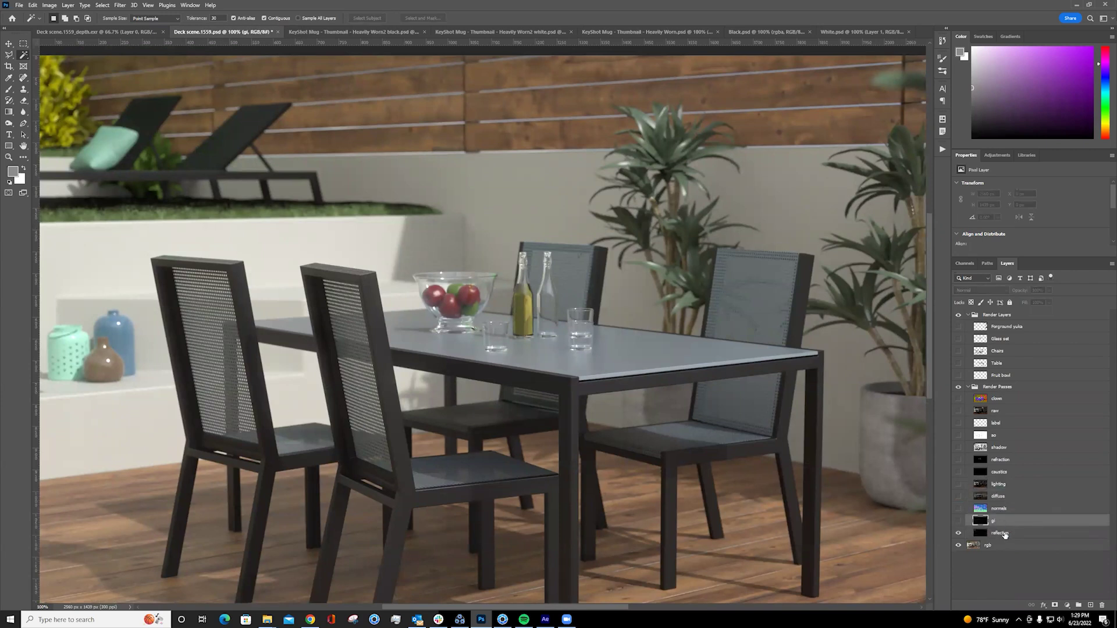
click(958, 521)
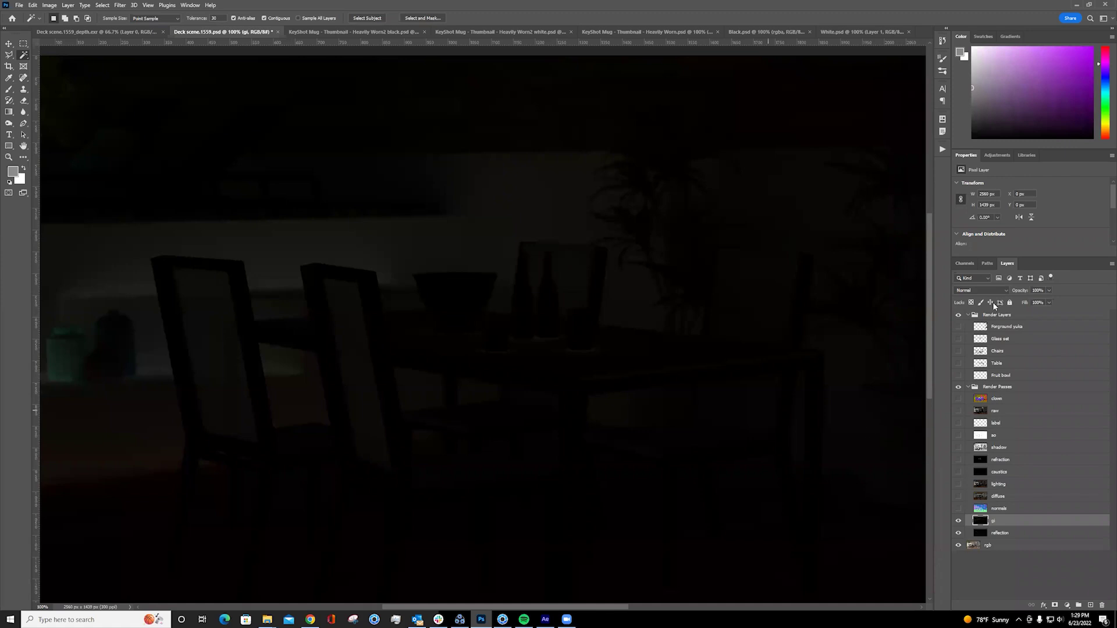
click(1006, 291)
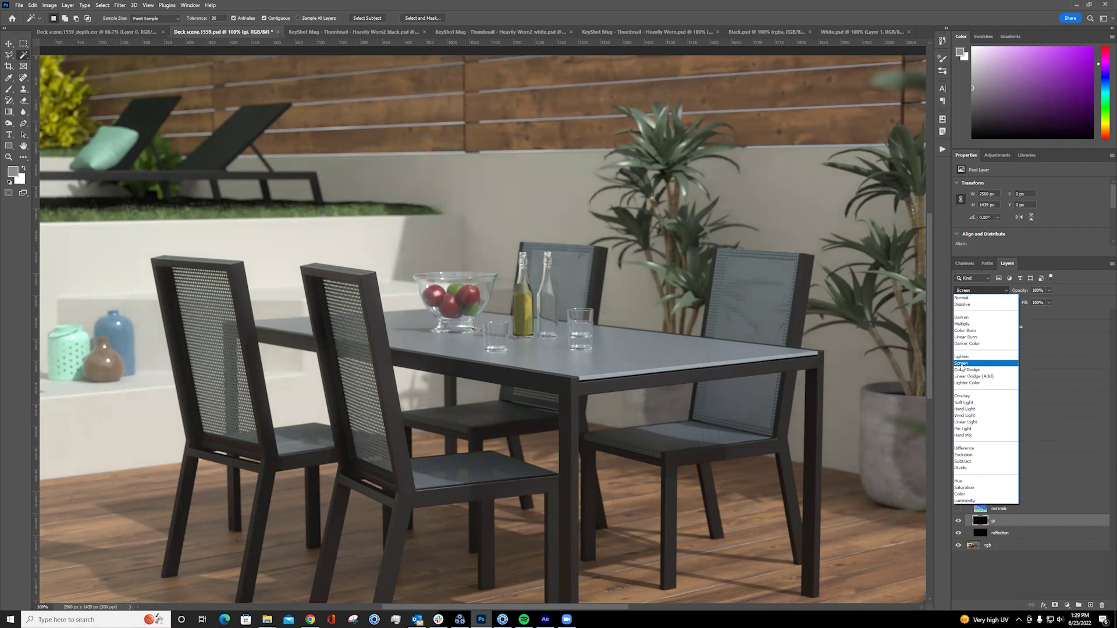
click(961, 363)
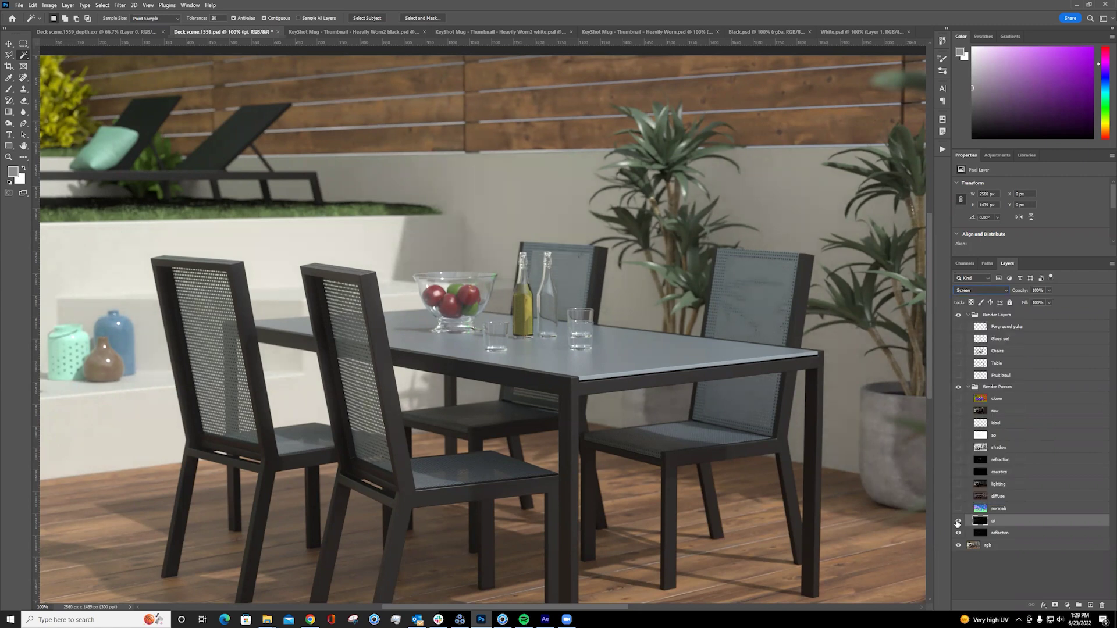
key(ctrl+comma)
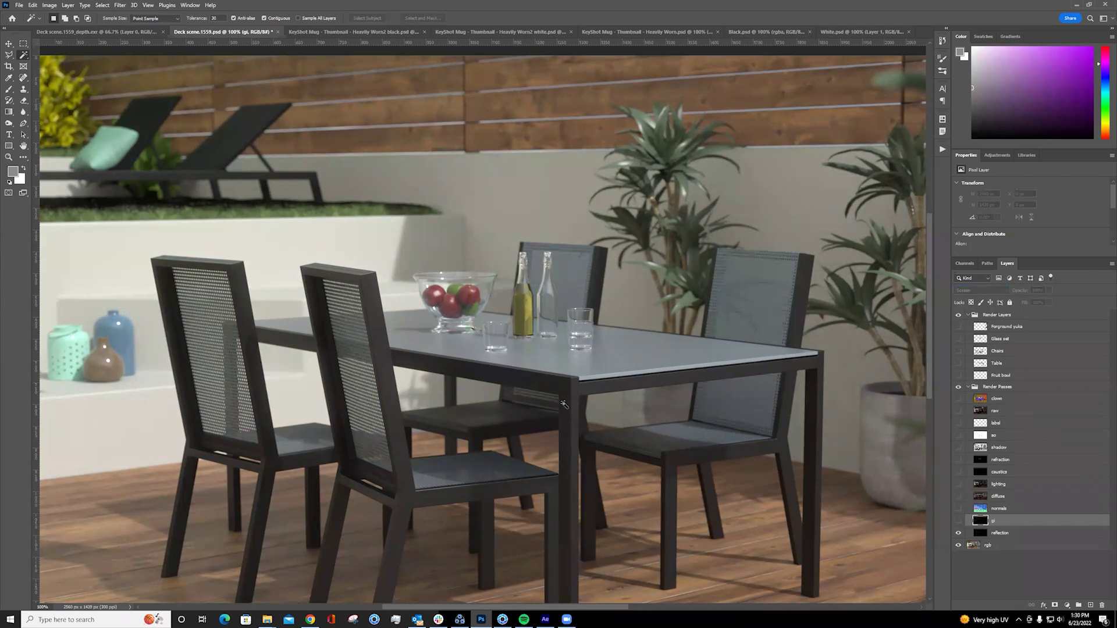
click(959, 521)
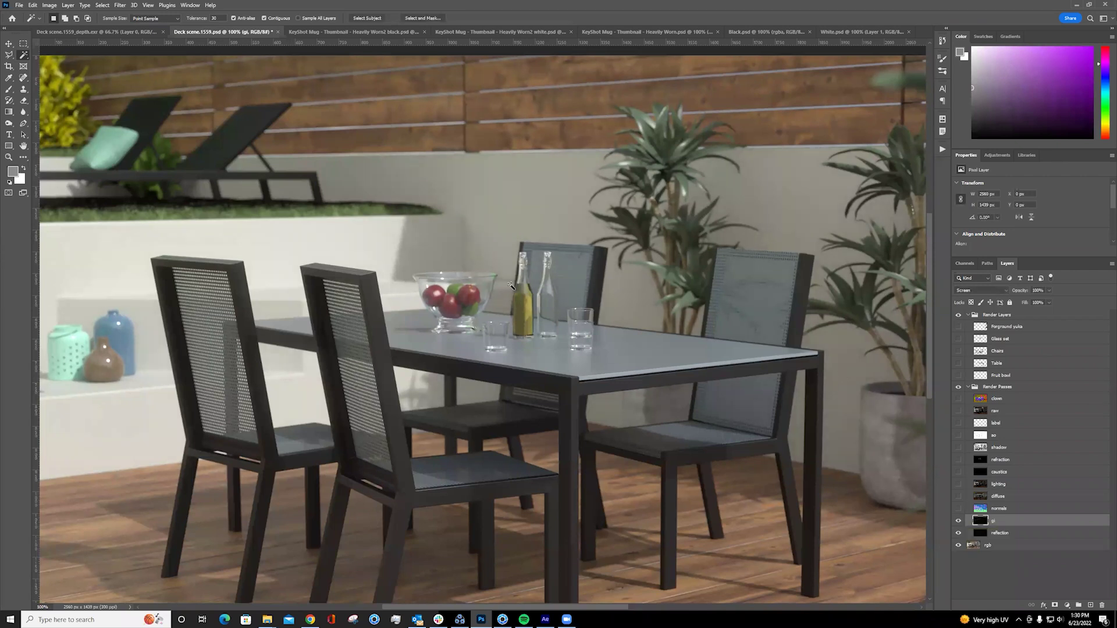
- Try Color Dodge blending on the gi pass, and set its blend mode to Linear Dodge (Add)
click(1006, 291)
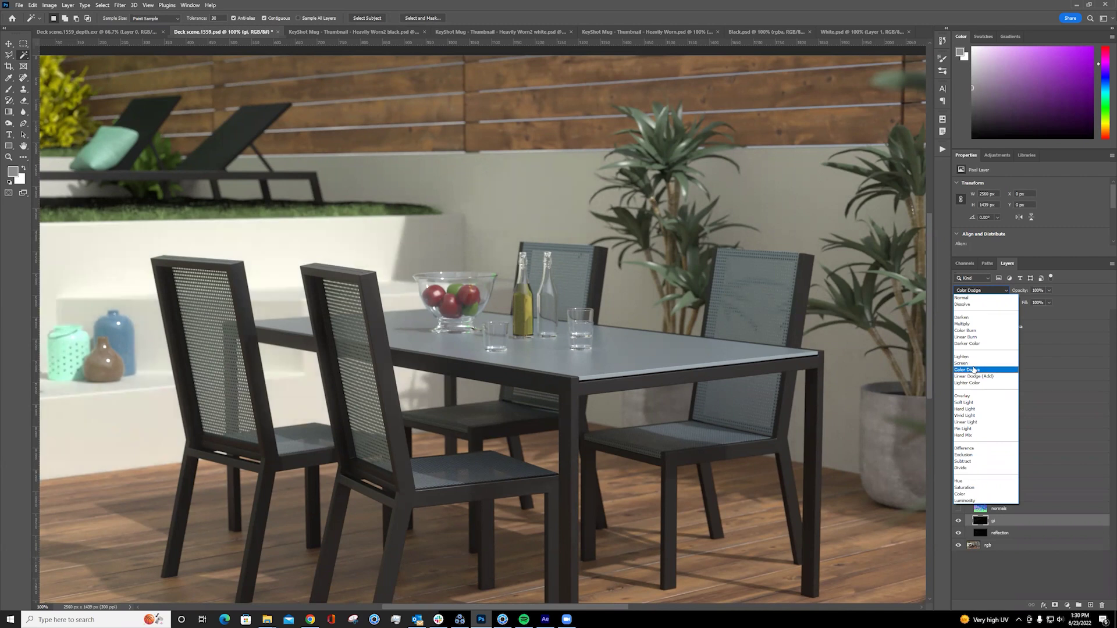
click(966, 369)
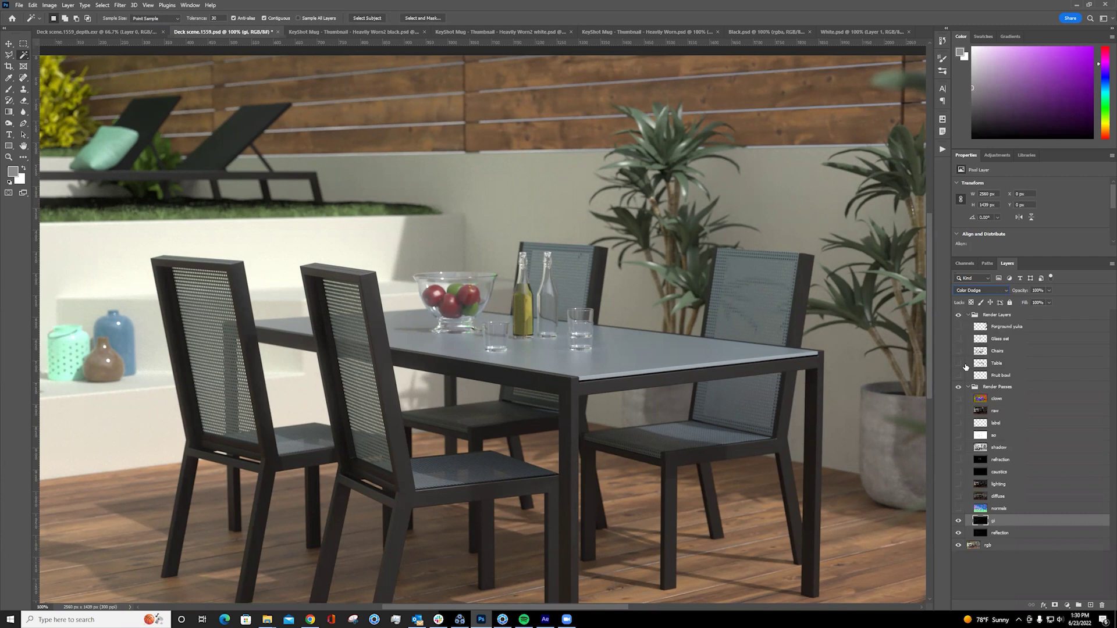
click(991, 288)
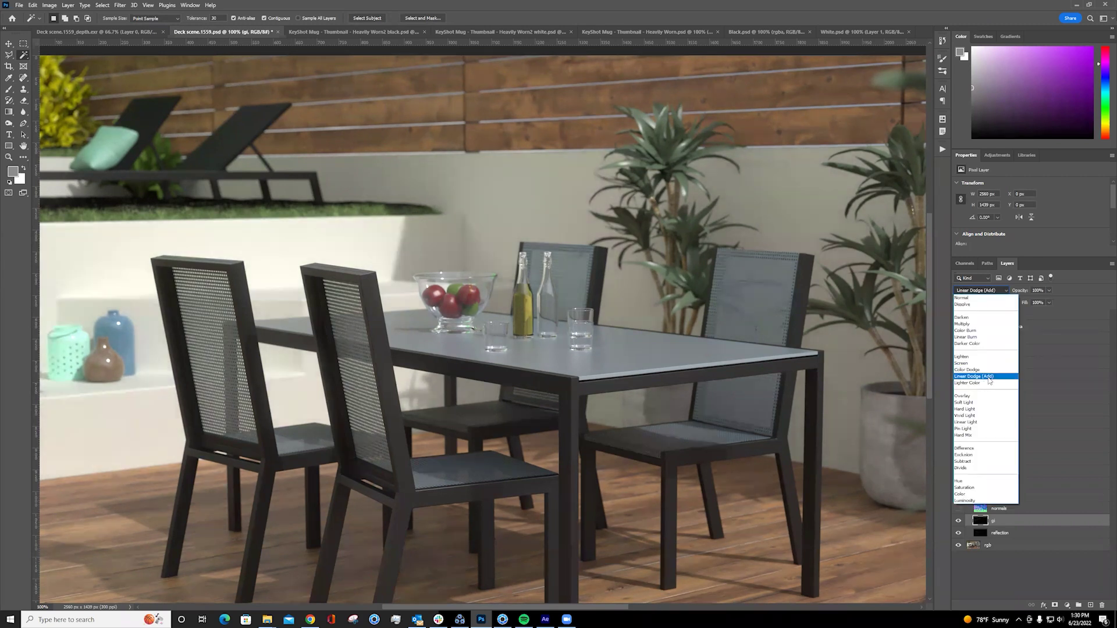
click(990, 378)
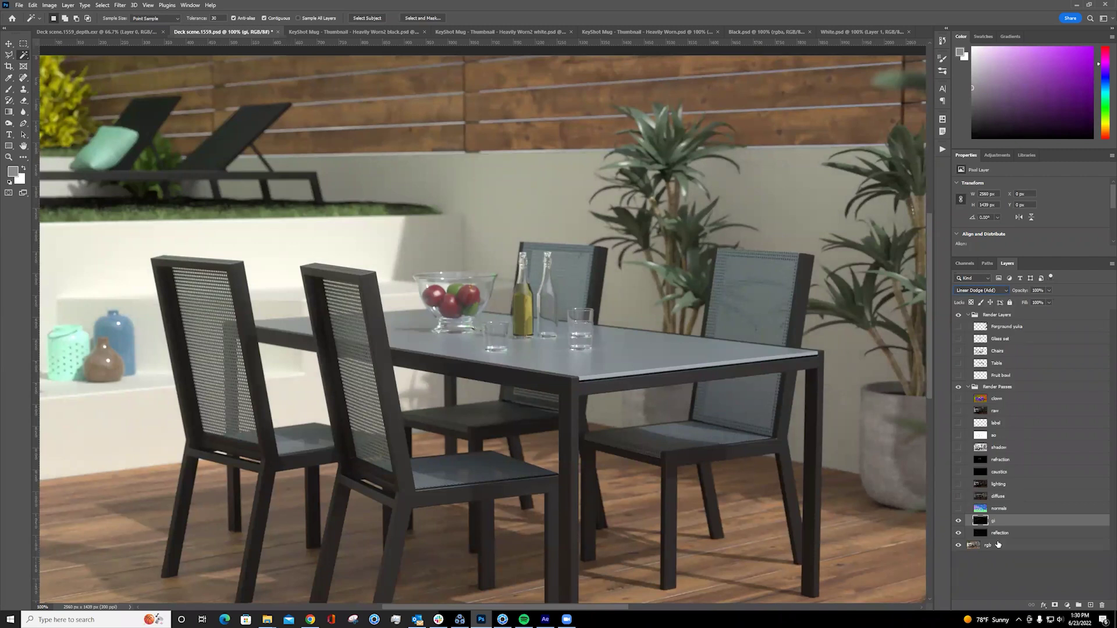
- Compare the image with and without the gi pass, close up and in the full view, leaving the pass visible
click(959, 521)
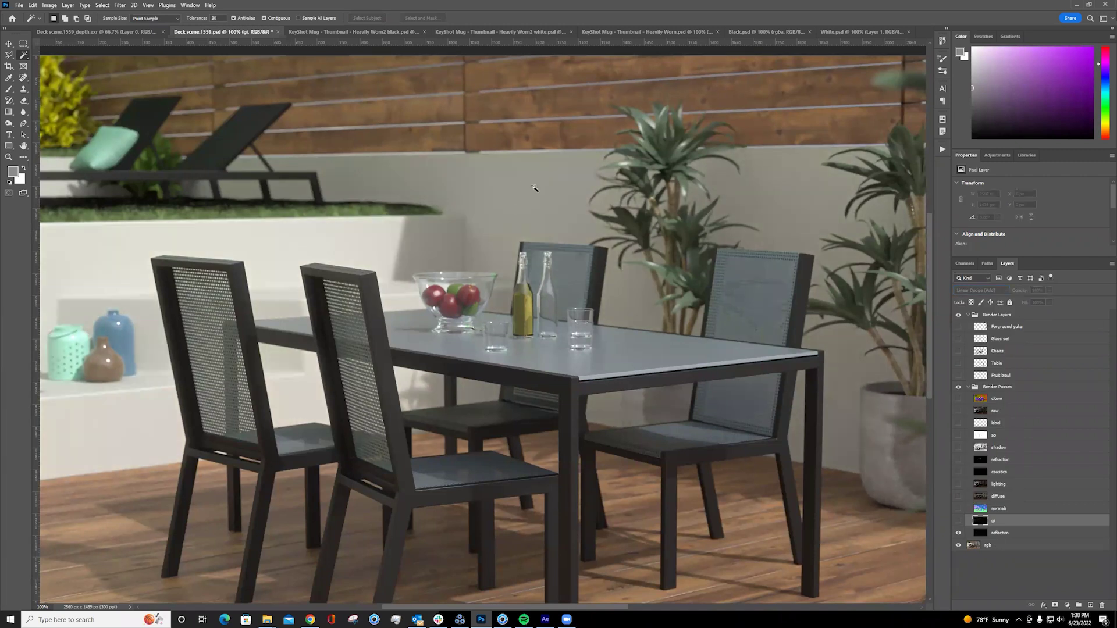
click(959, 522)
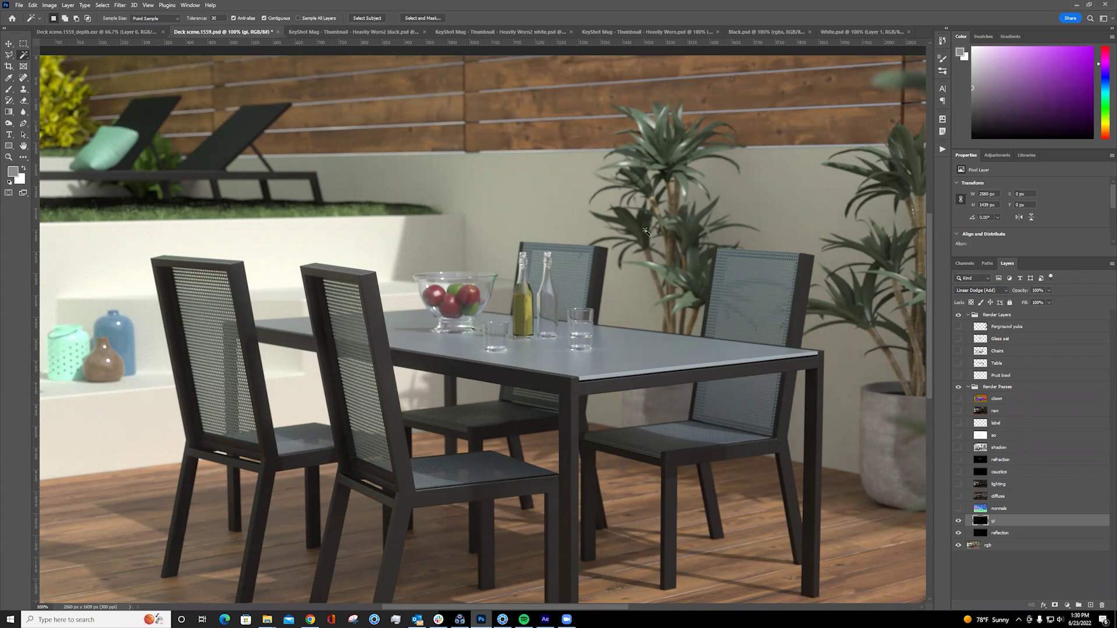
key(ctrl+minus)
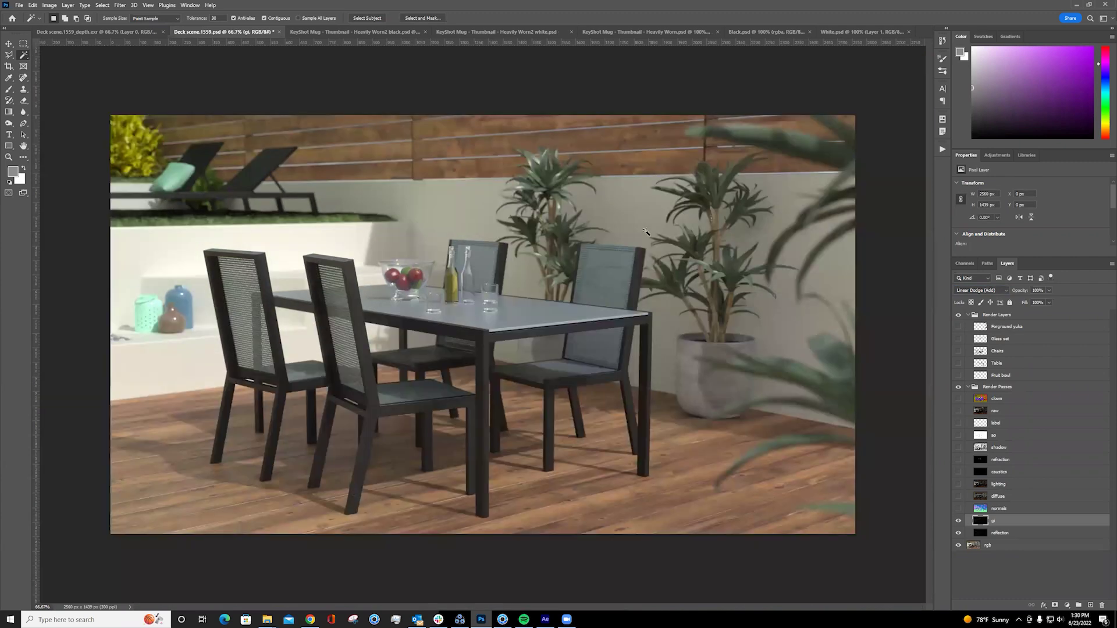
click(960, 524)
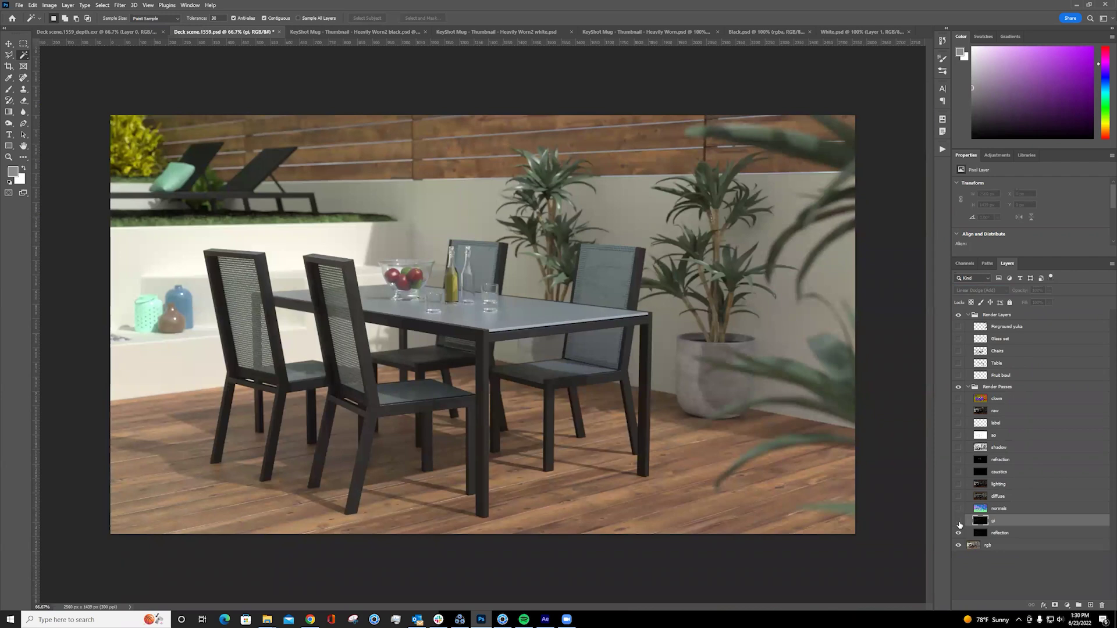
click(959, 522)
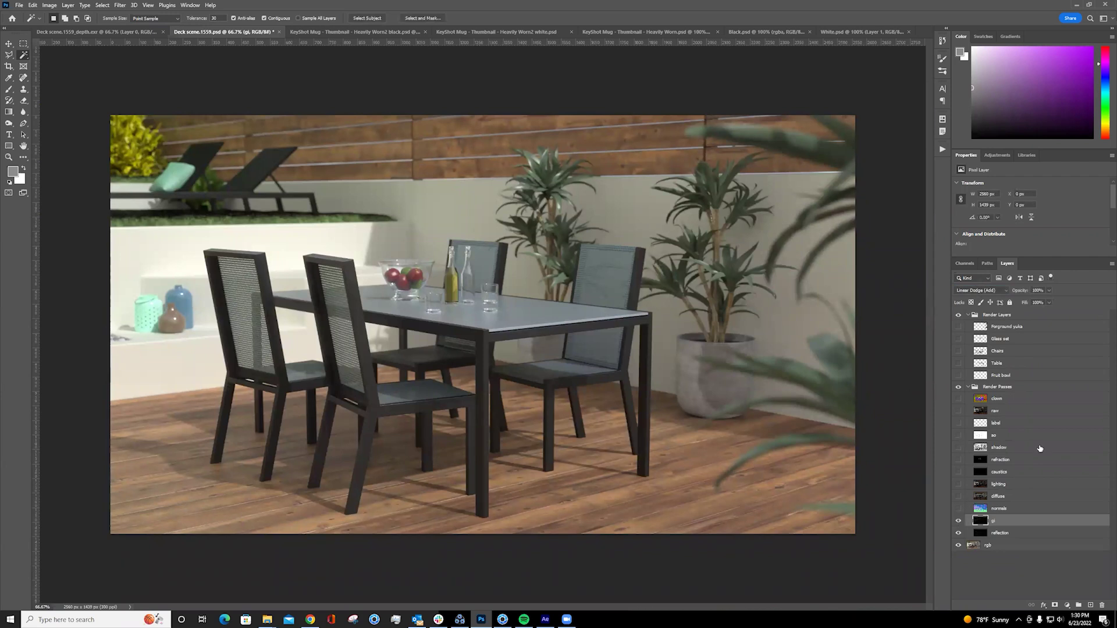
- Move the ao pass directly above the gi pass, show it and set its blend mode to Multiply
drag(1015, 436, 1026, 523)
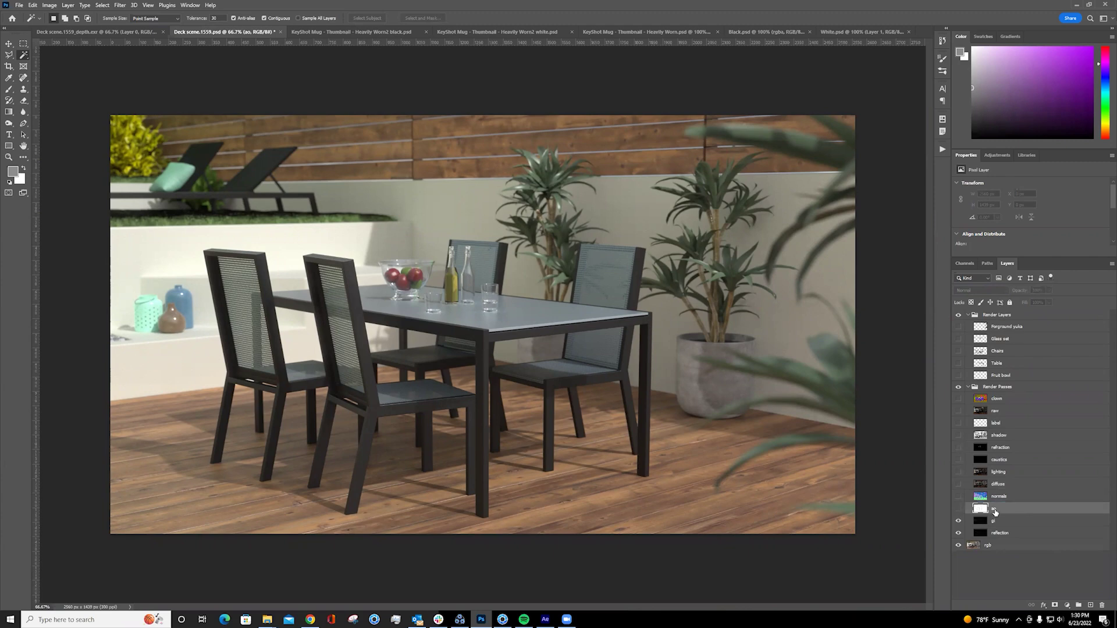
click(957, 508)
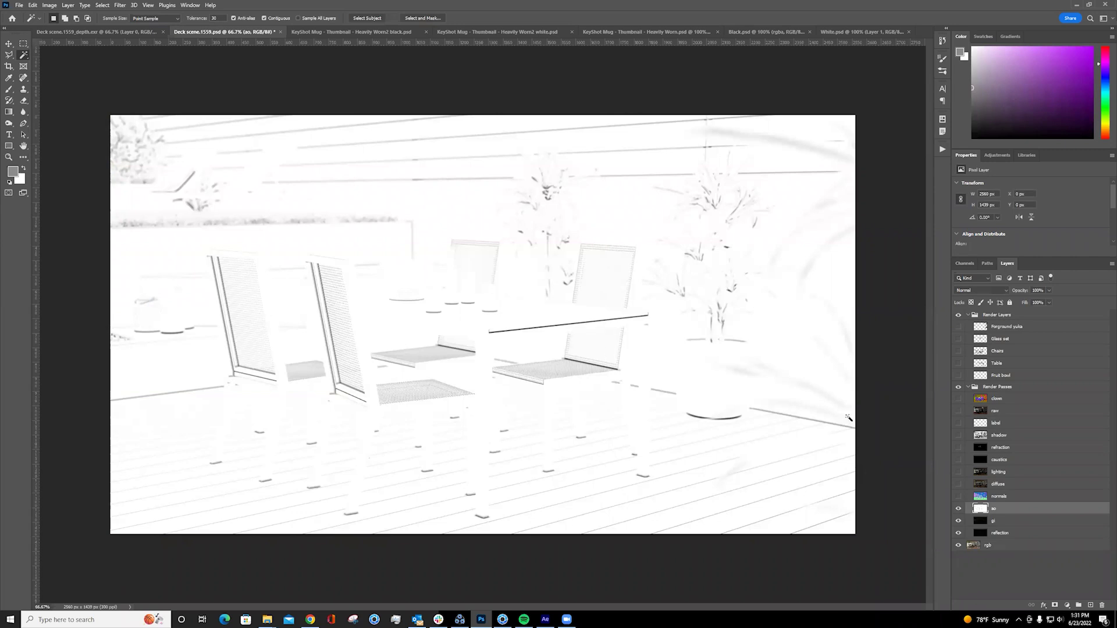
click(1007, 291)
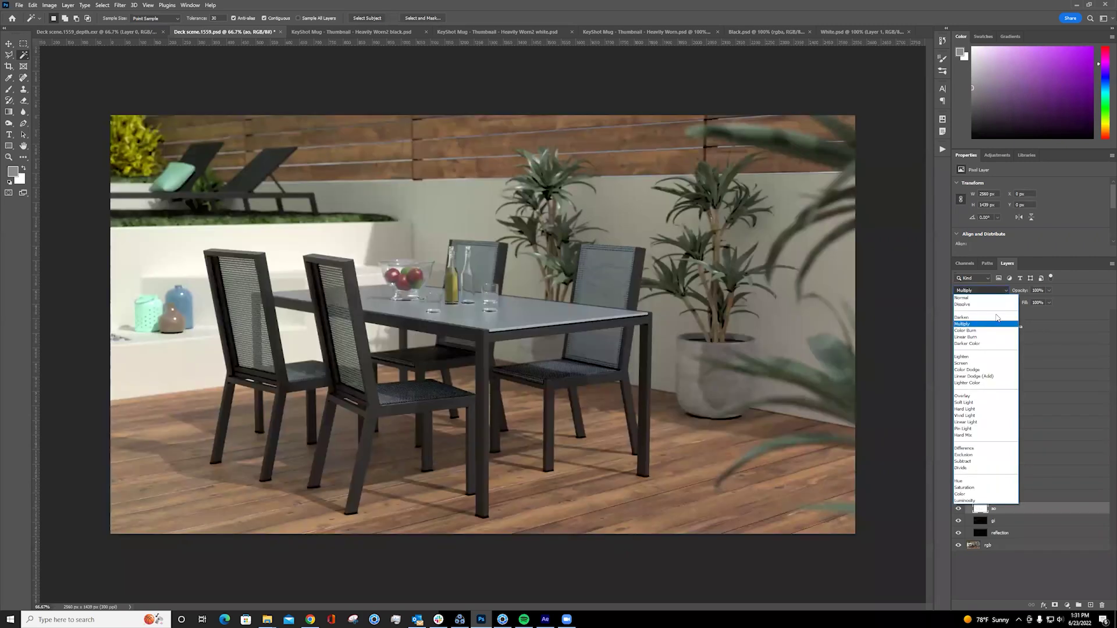
click(959, 324)
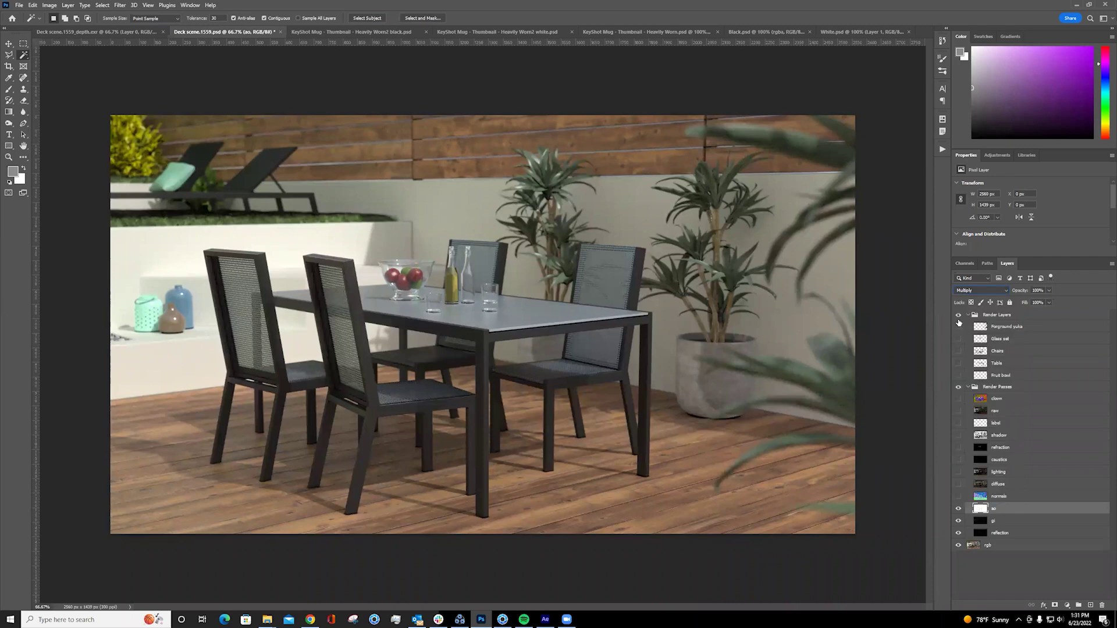
- Compare the image with and without the ao pass, close up on the tabletop glassware and in the full view, leaving the pass visible
key(ctrl+plus)
key(ctrl+plus)
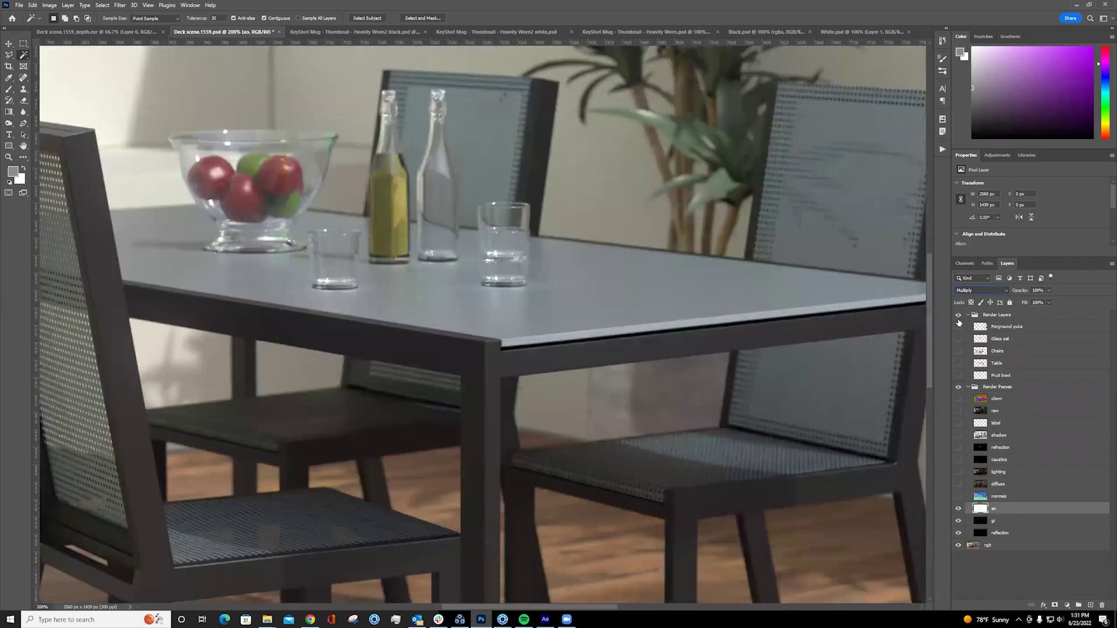
key(ctrl+plus)
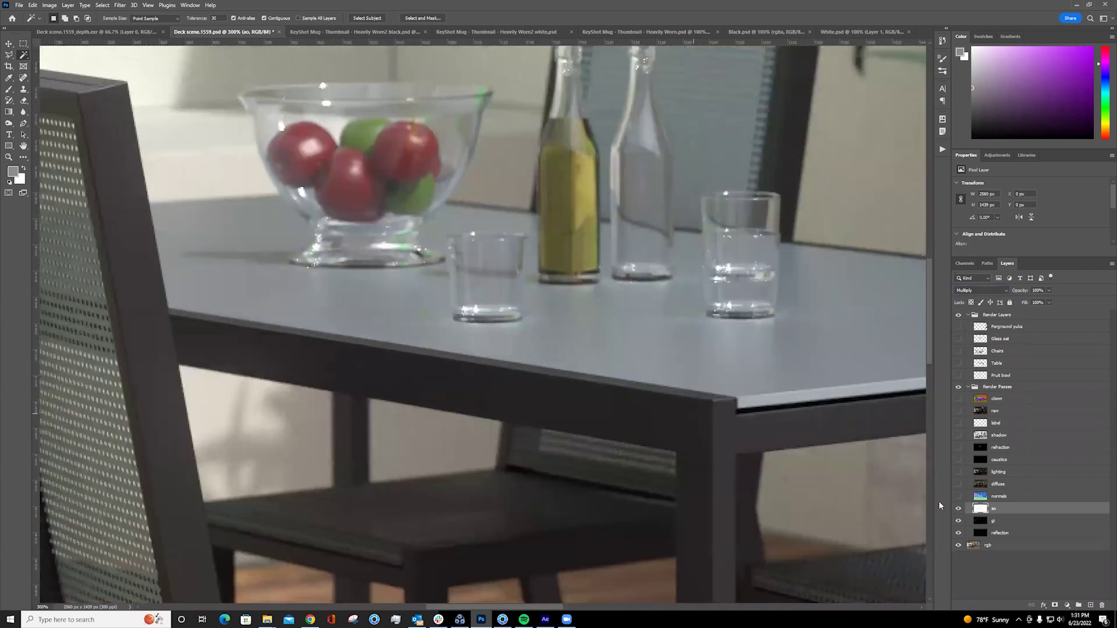
click(959, 509)
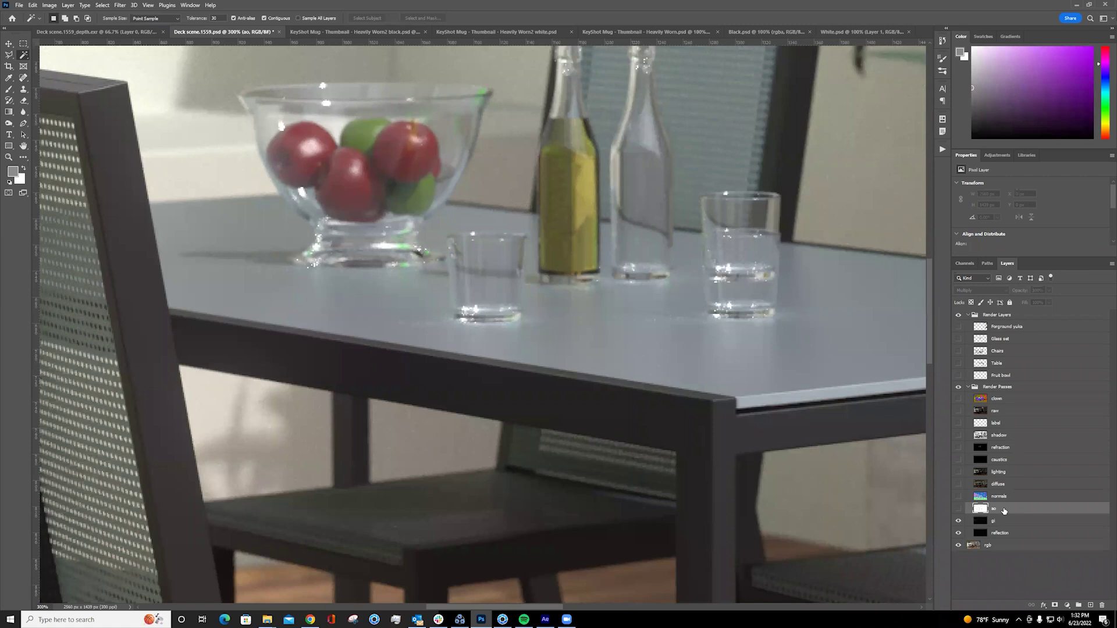
click(959, 509)
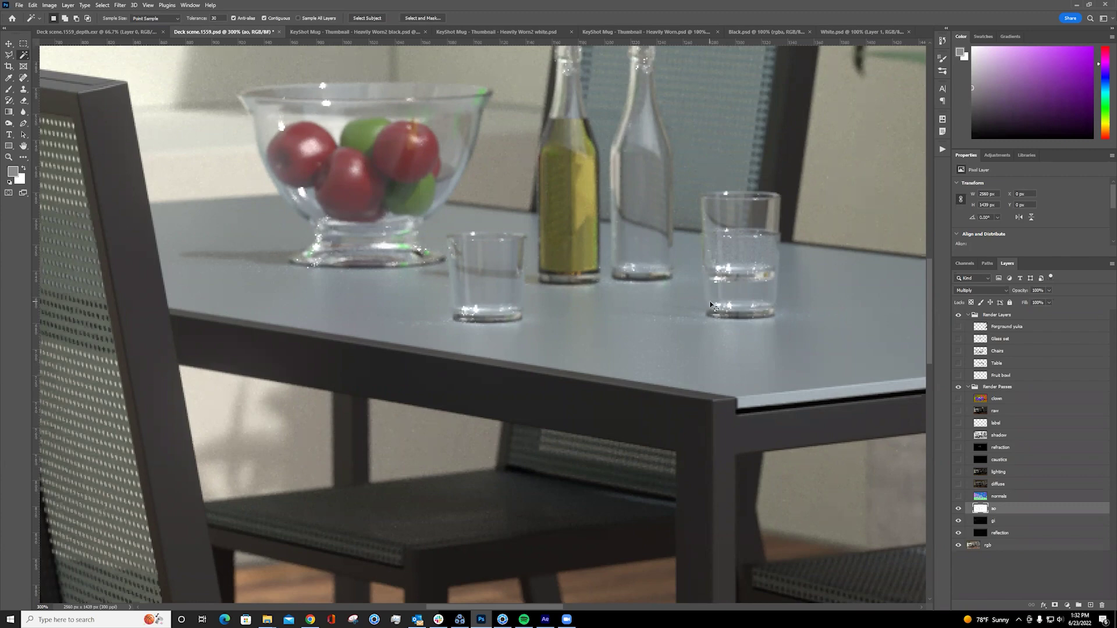
key(ctrl+minus)
key(ctrl+minus)
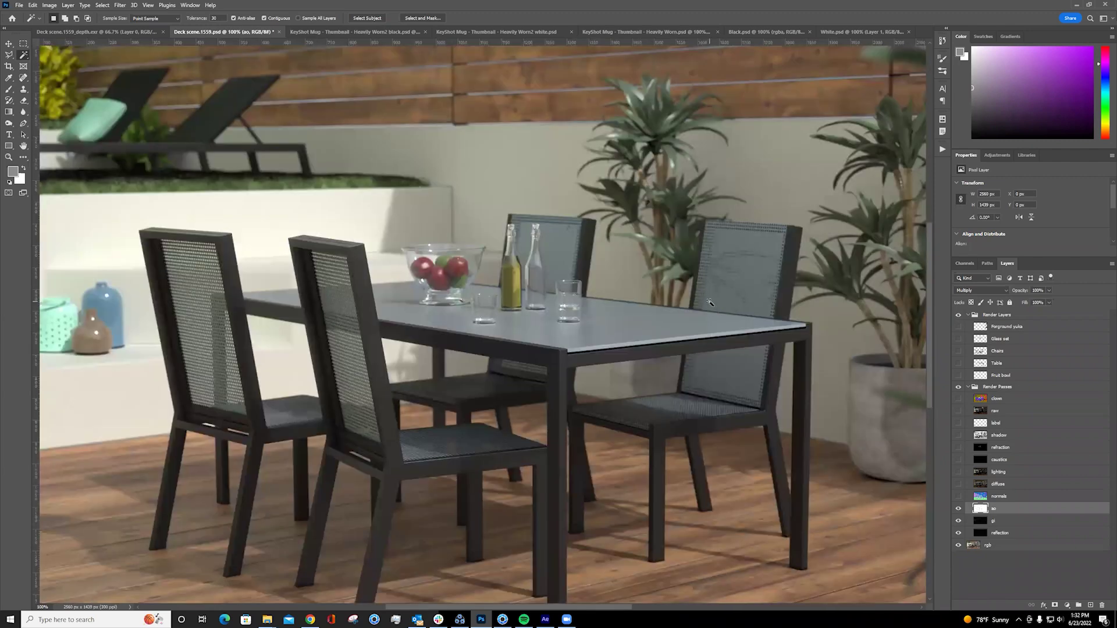
key(ctrl+minus)
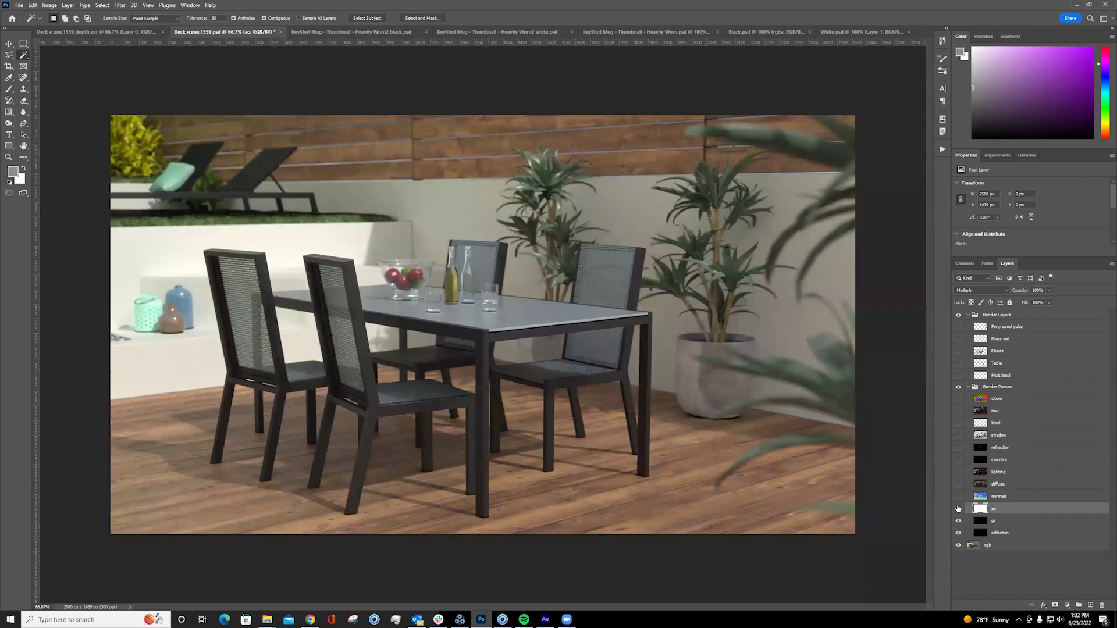
click(958, 508)
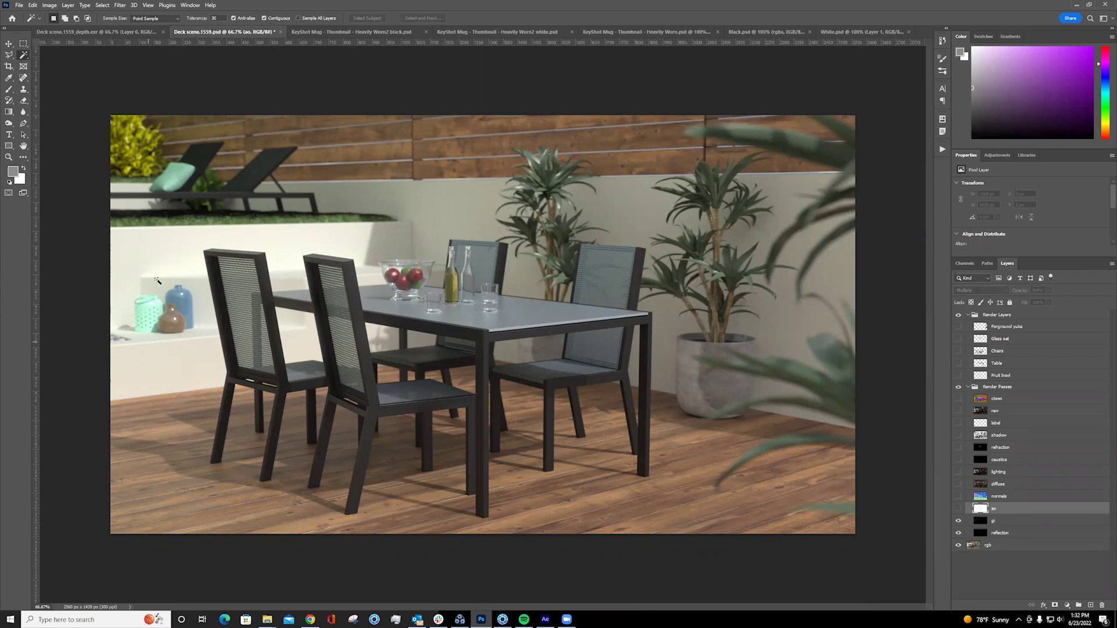
click(961, 508)
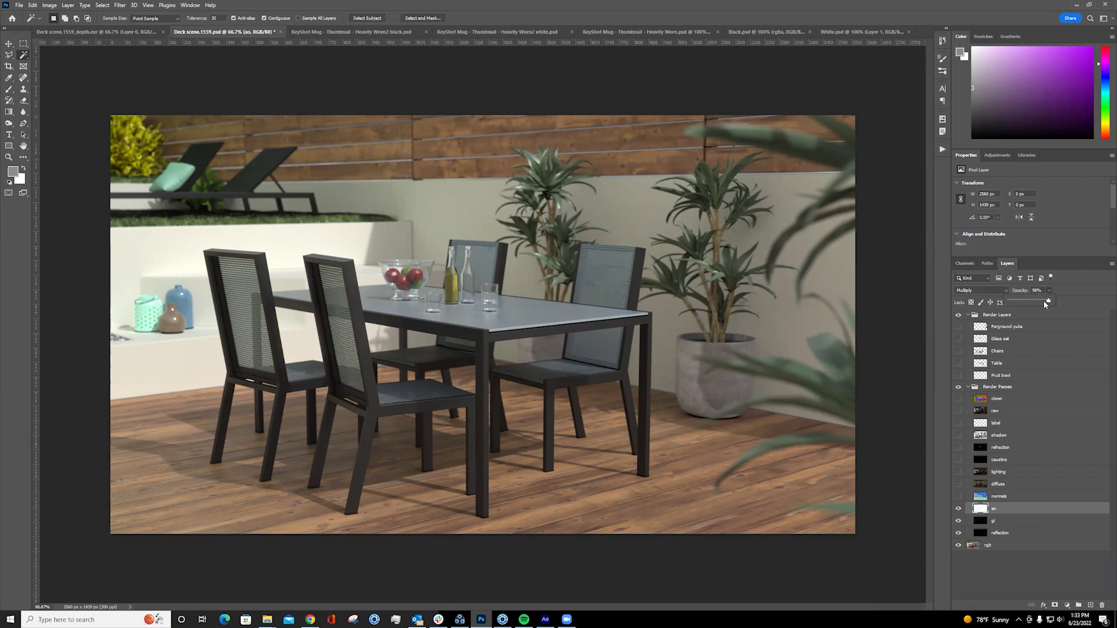
- Set the ao pass's opacity to 68%, judging the contact shadows close up on the tabletop and in the full view
click(1035, 302)
key(ctrl+plus)
key(ctrl+plus)
key(ctrl+plus)
key(ctrl+plus)
key(ctrl+plus)
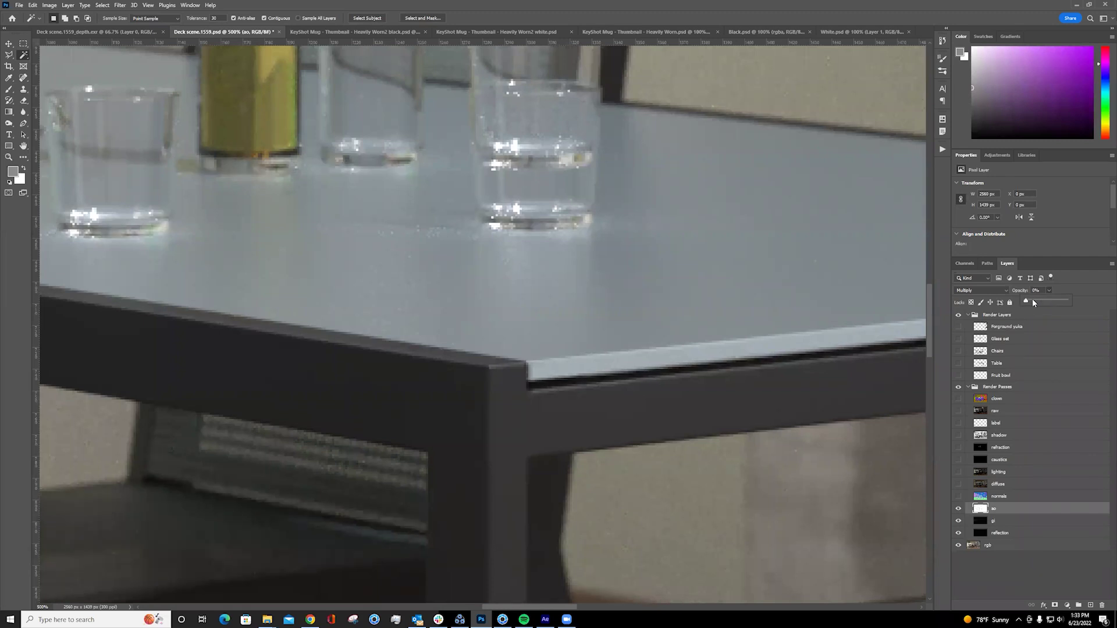
drag(1040, 301, 1054, 301)
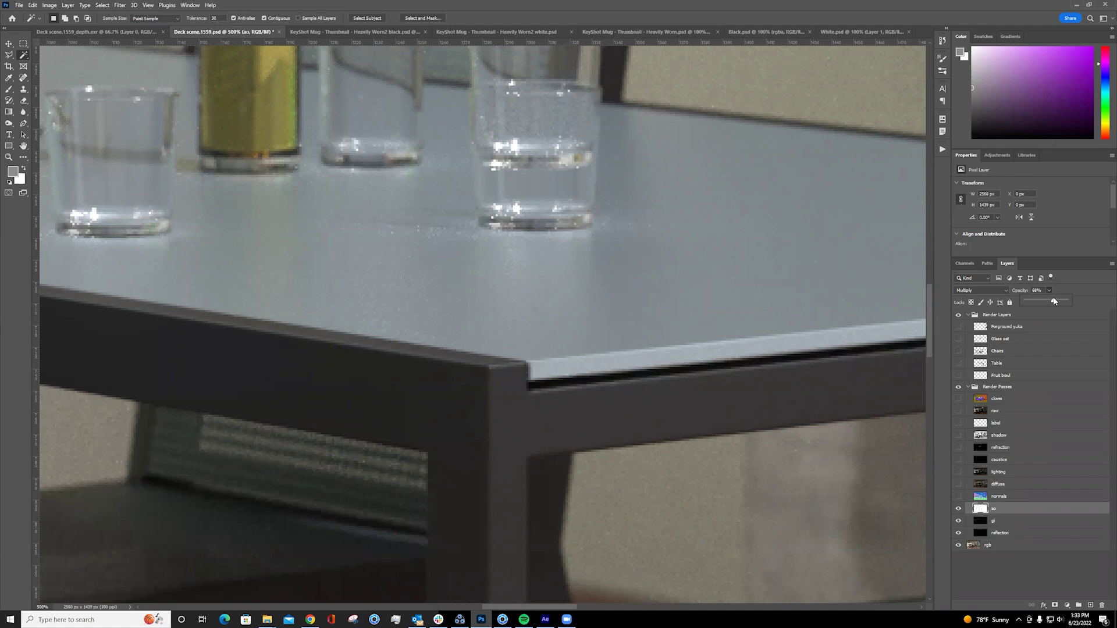
key(ctrl+minus)
key(ctrl+minus)
key(ctrl+minus)
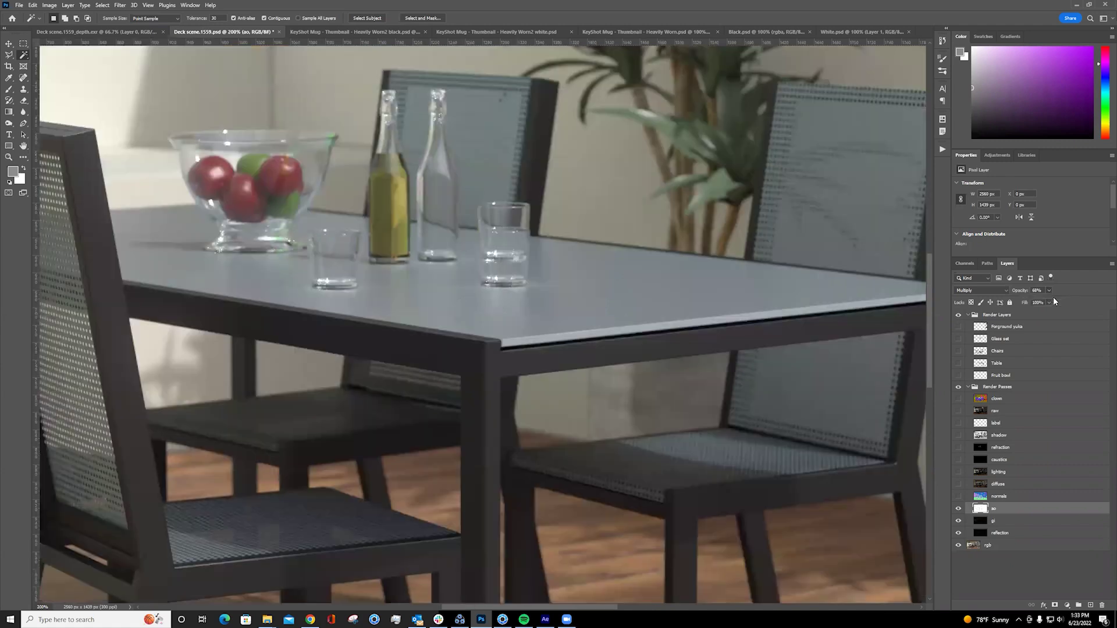
key(ctrl+minus)
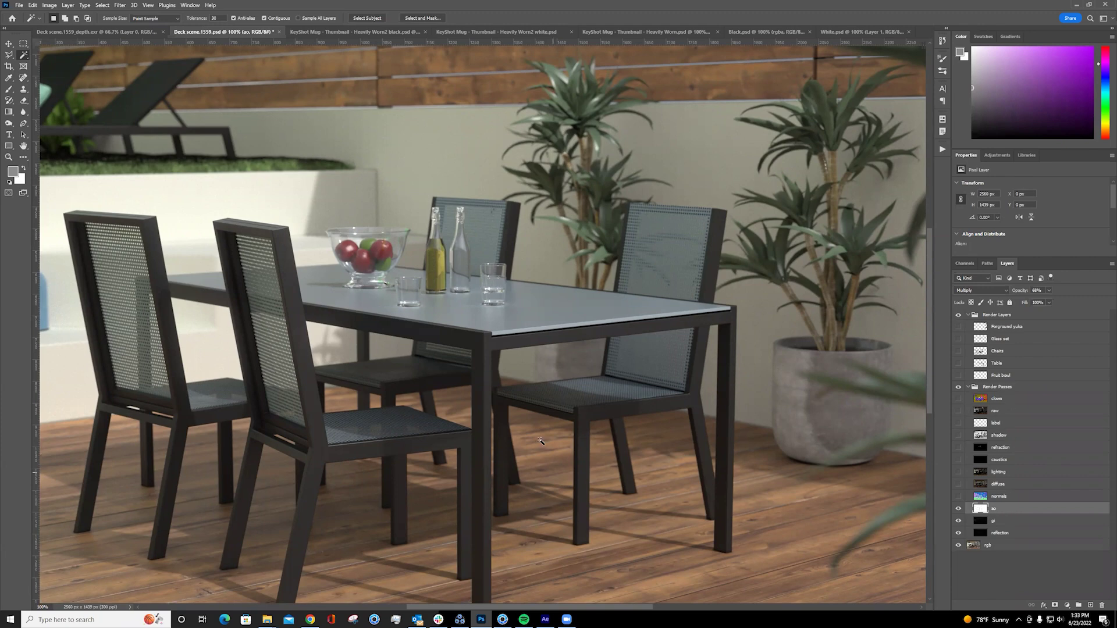
key(ctrl+minus)
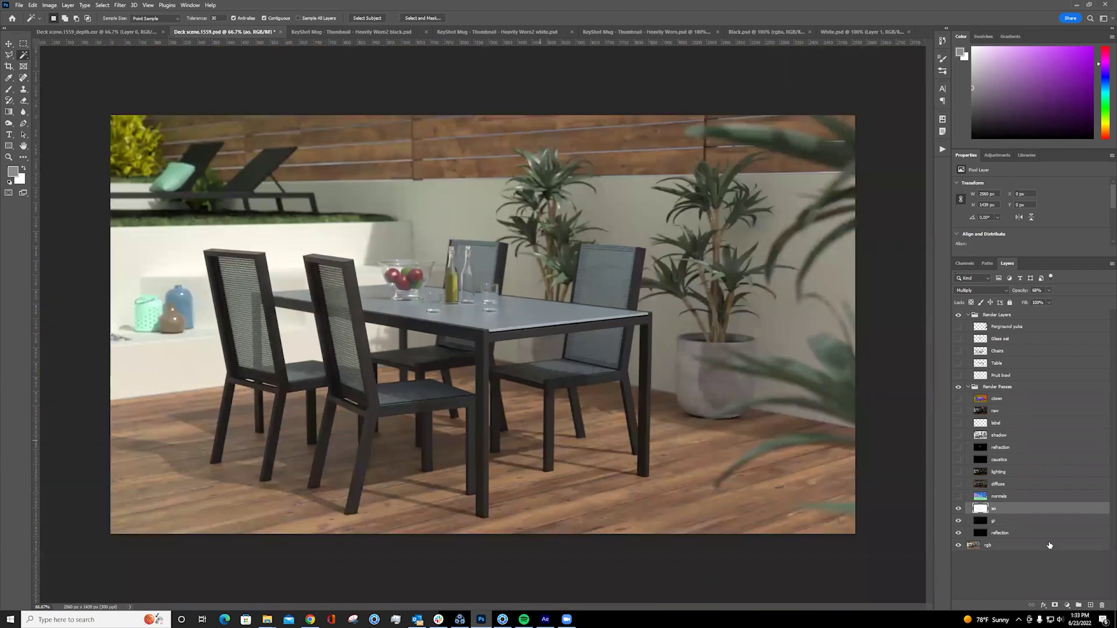
- Preview the shadow pass, and place it directly above the ao pass, visible with Multiply blending
click(958, 435)
click(996, 437)
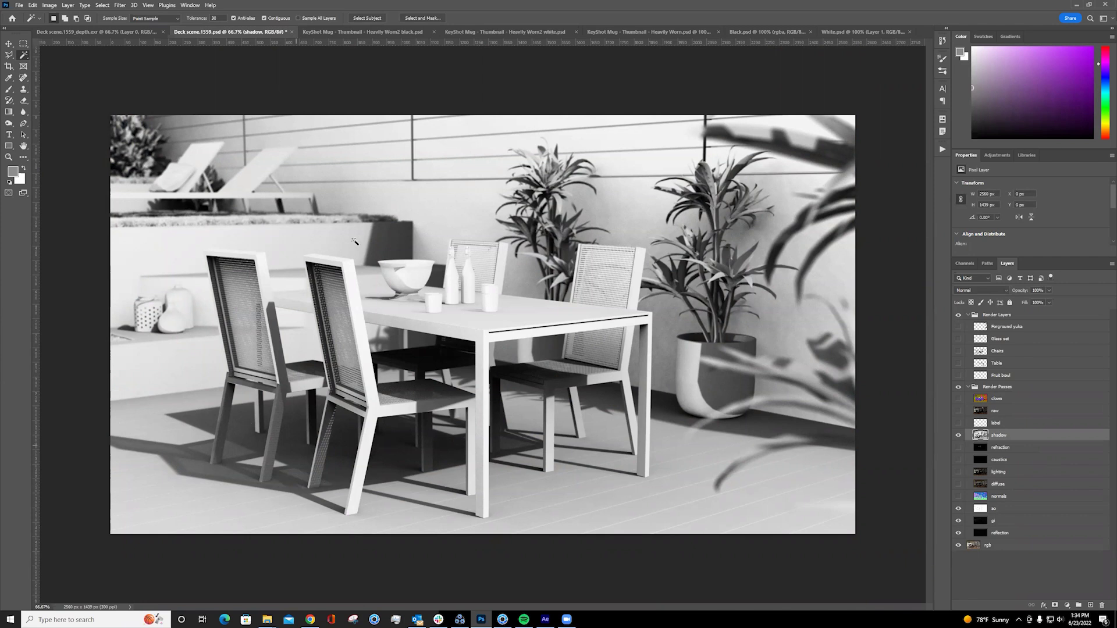
click(958, 435)
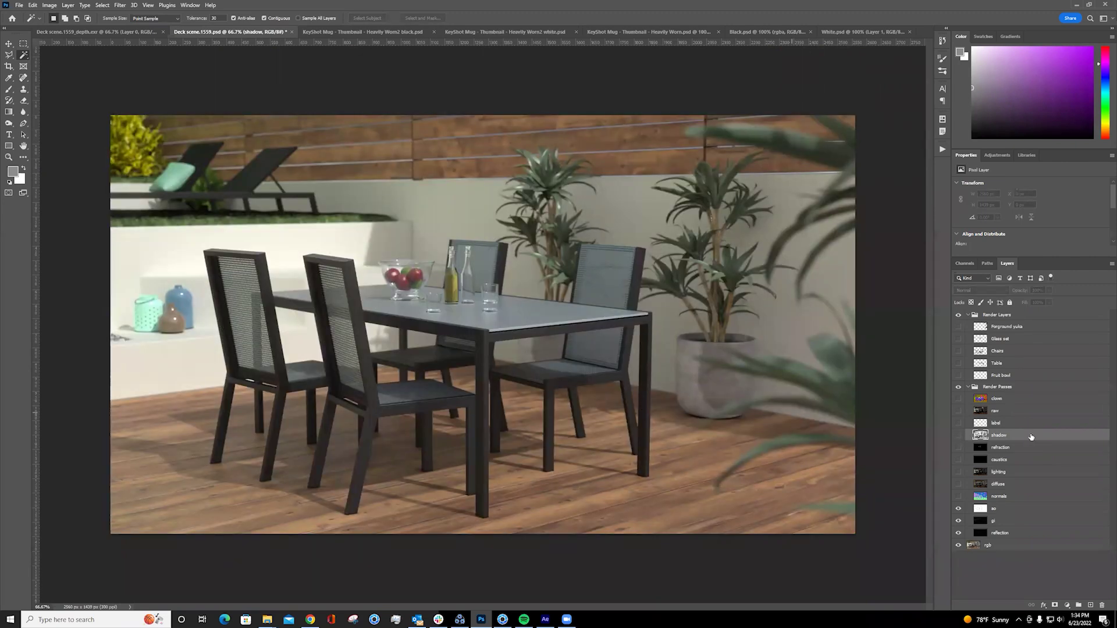
drag(1029, 437, 1013, 505)
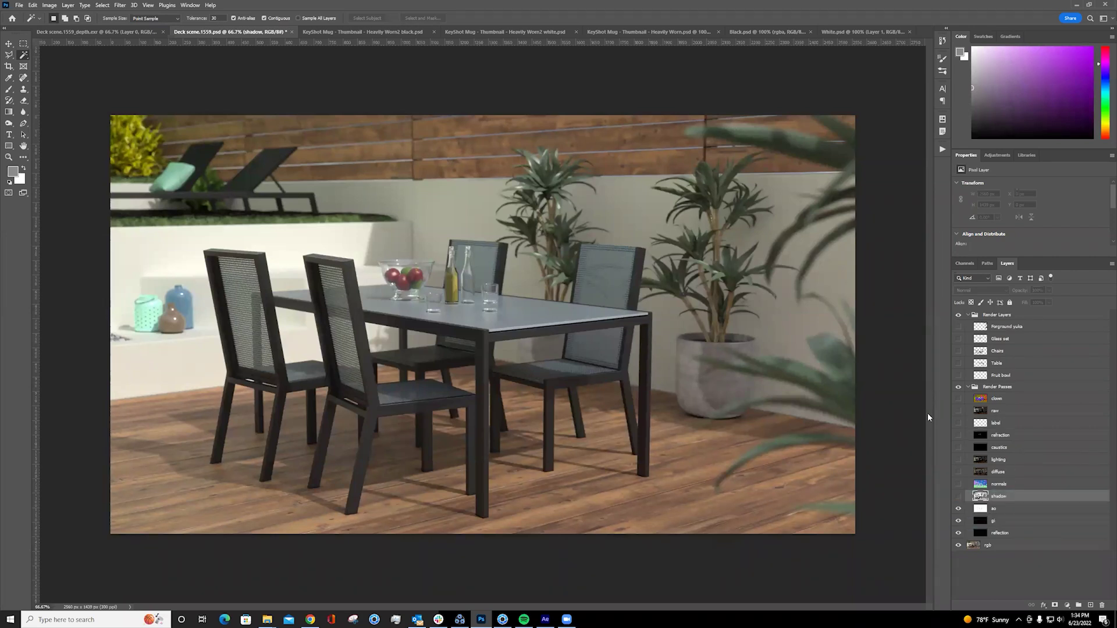
click(959, 496)
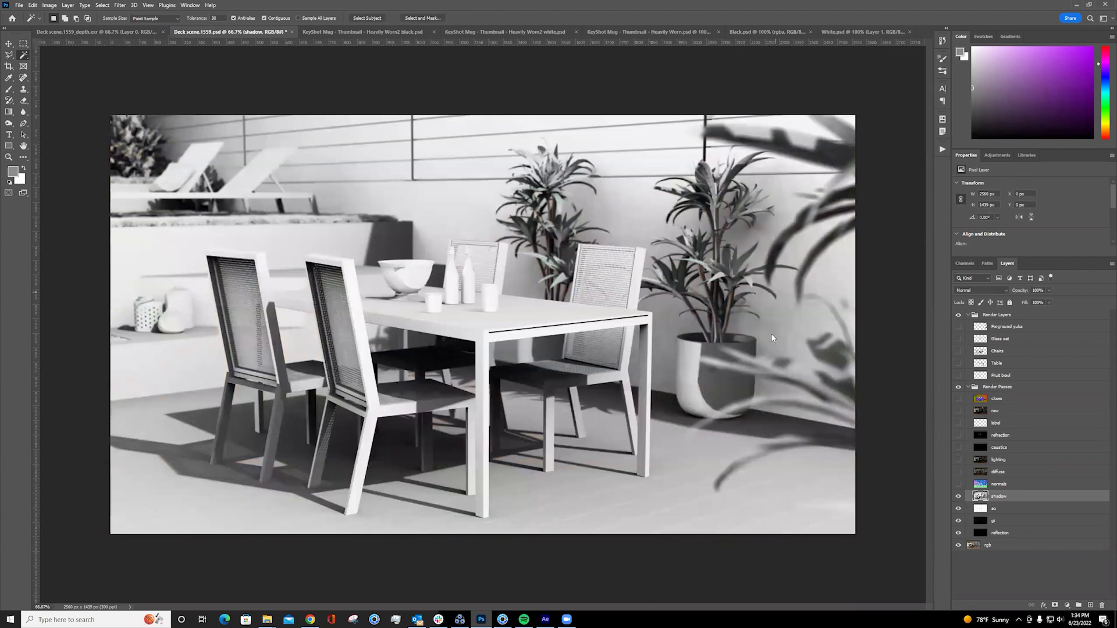
click(983, 290)
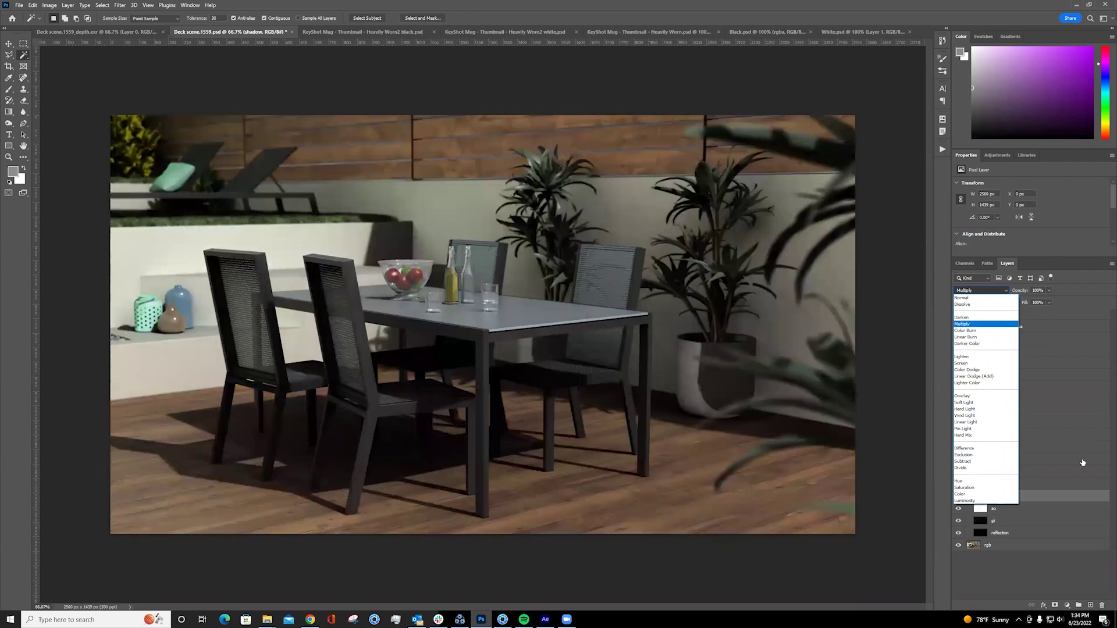
- Keep Multiply as the shadow pass's blend mode and toggle its visibility to compare the scene with and without it
click(1083, 463)
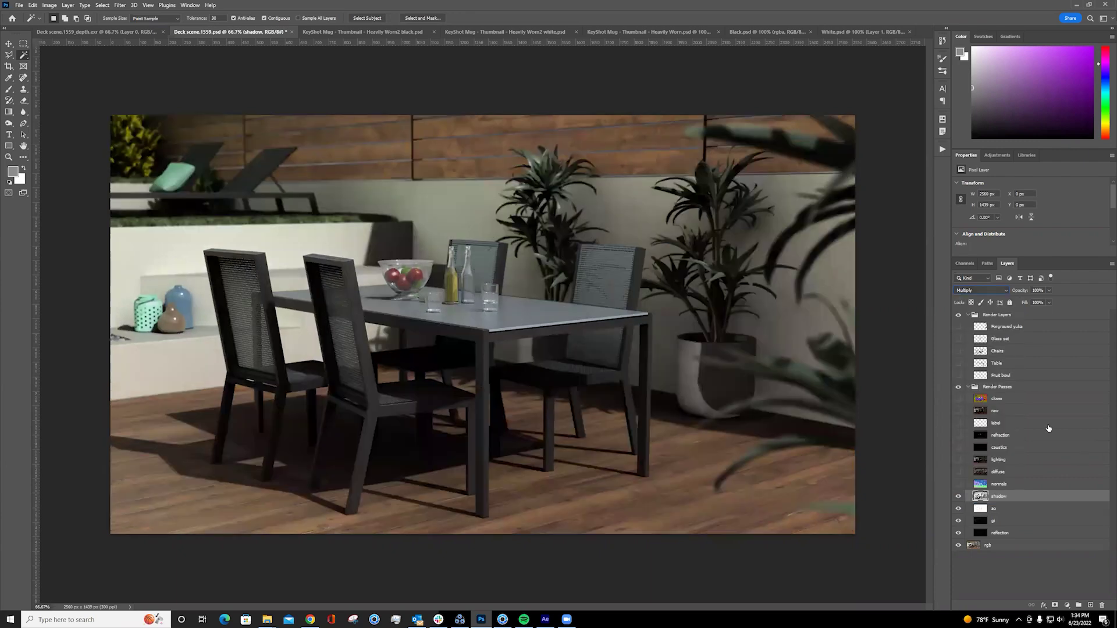
click(959, 498)
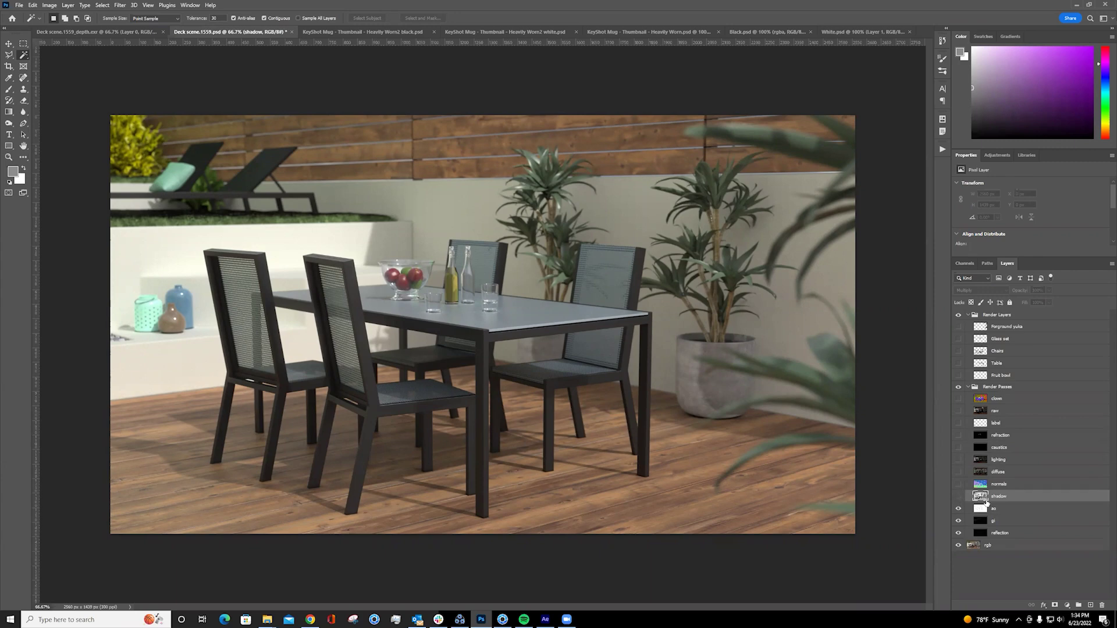
key(ctrl+comma)
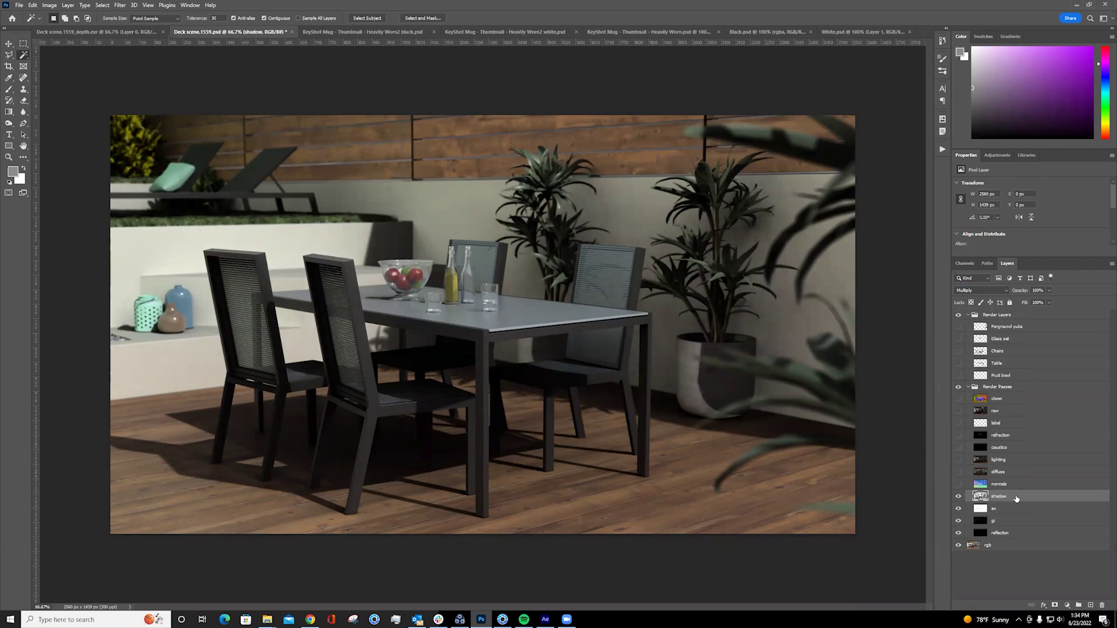
- Add a Levels adjustment above the shadow pass and clip it to that layer
click(1067, 605)
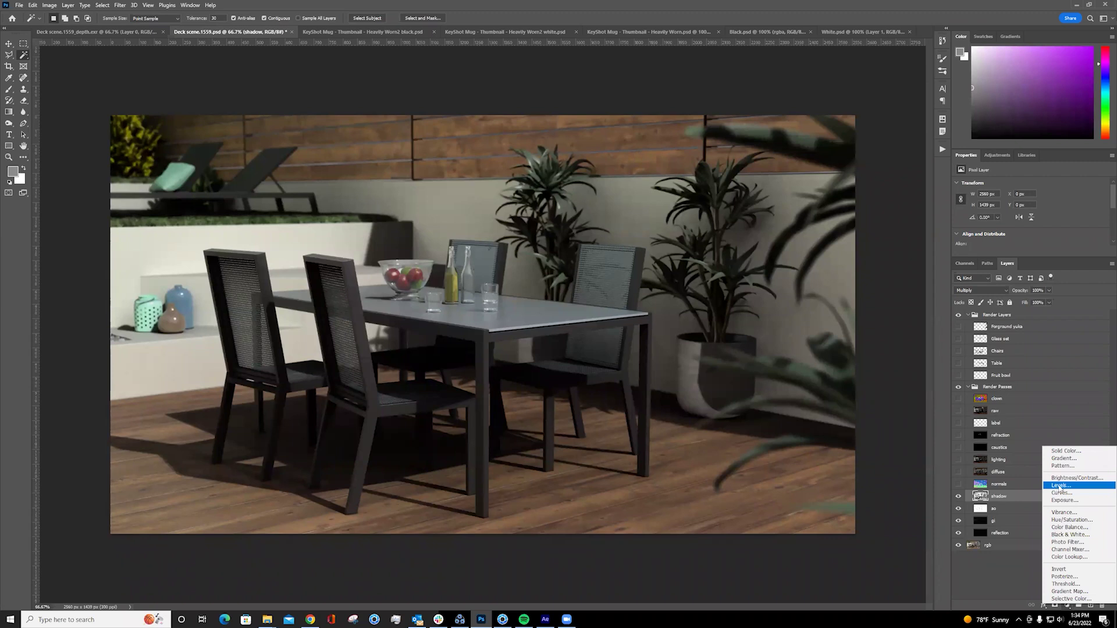
click(1060, 486)
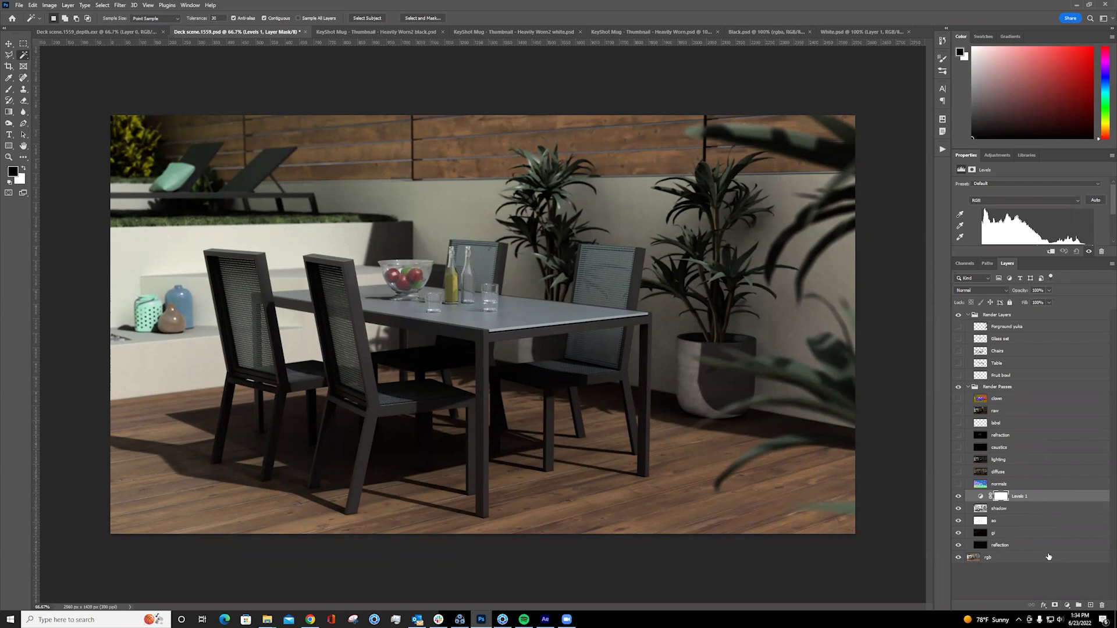
alt+click(1025, 503)
- Lighten the shadow pass with the clipped Levels, setting the midtone input to 3.66 and the white input to 72
scroll(1021, 225, down, 1)
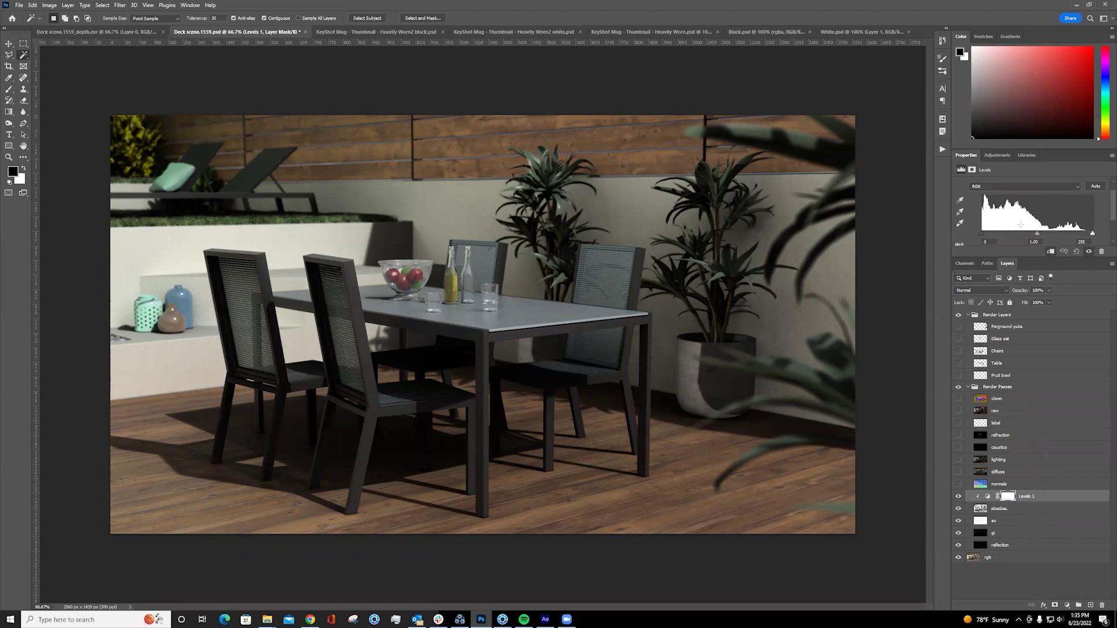
scroll(1056, 214, down, 1)
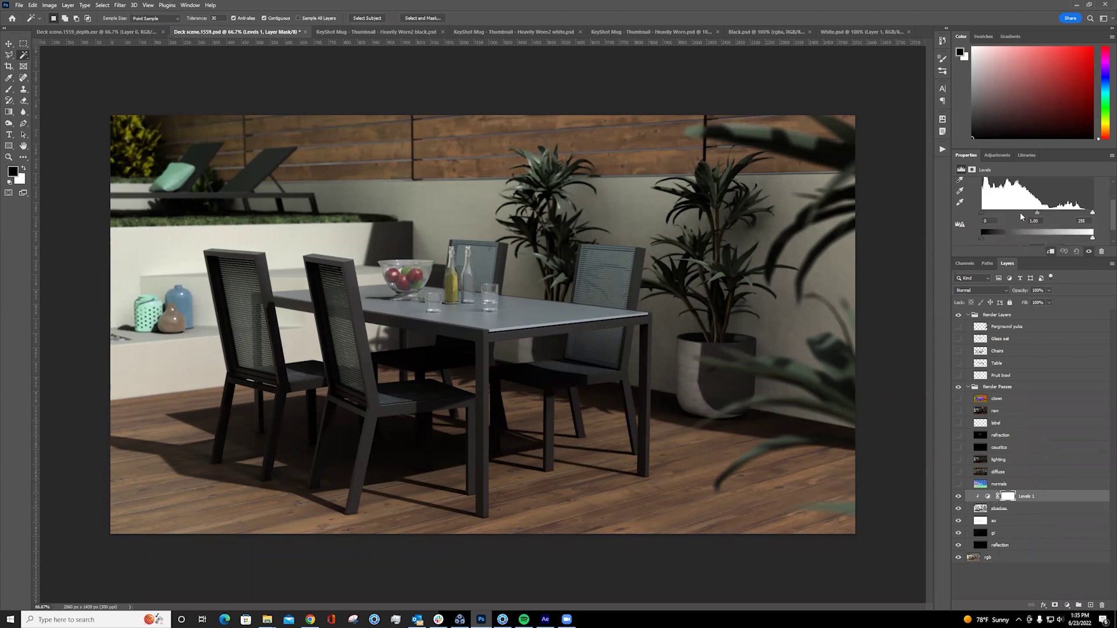
drag(1036, 212, 990, 215)
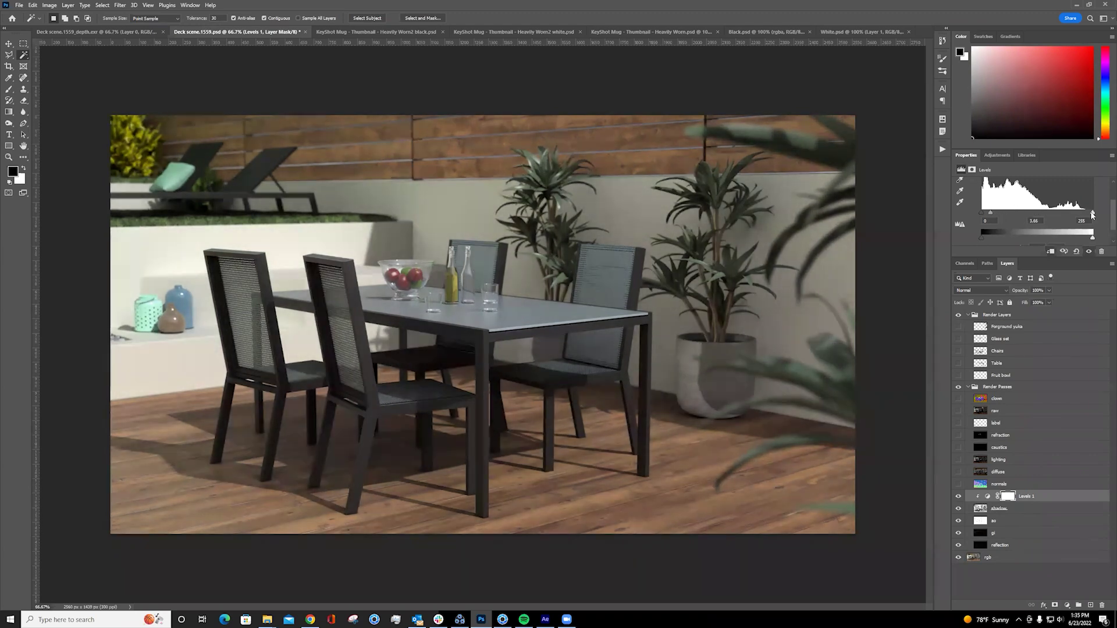
drag(1091, 214, 983, 213)
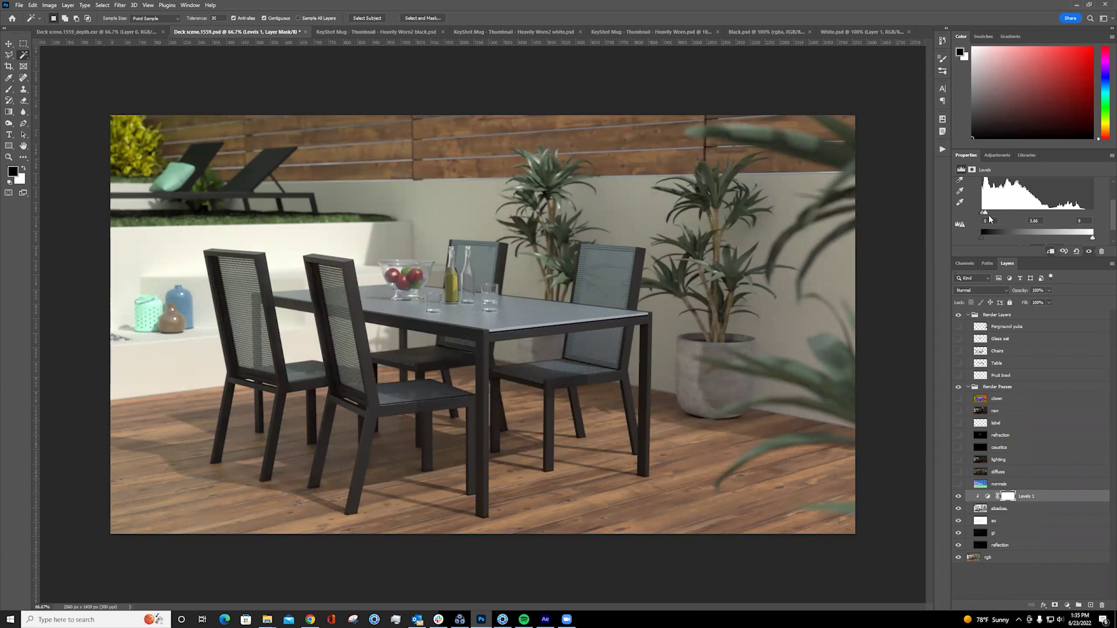
drag(989, 214, 1013, 214)
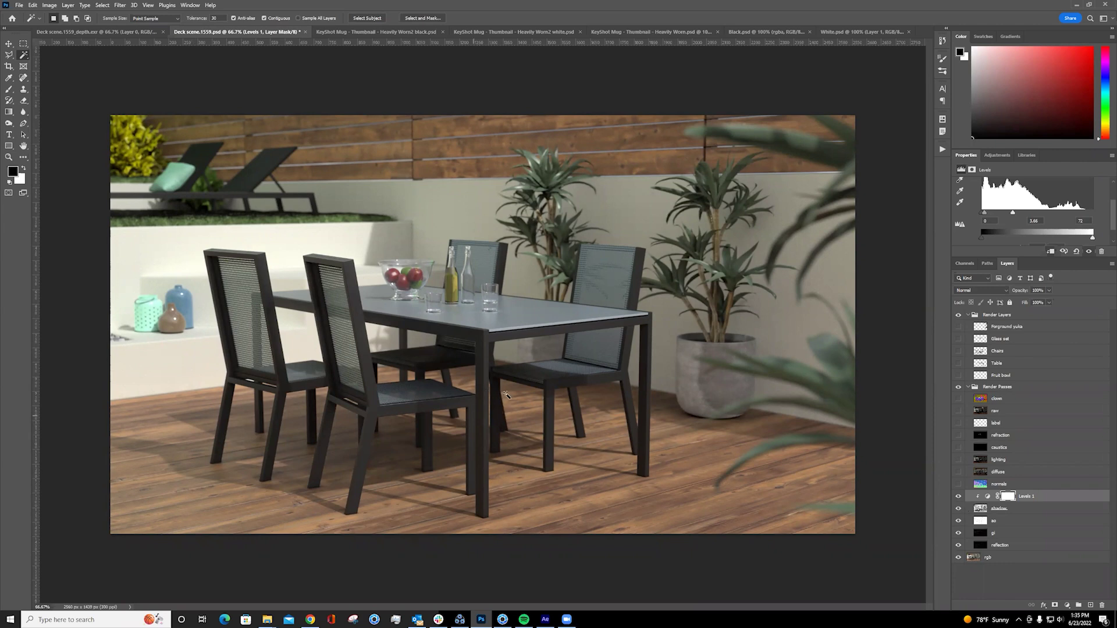
- Compare the scene with and without the Levels adjustment and shadow pass, and set the Levels white input to 83
click(958, 496)
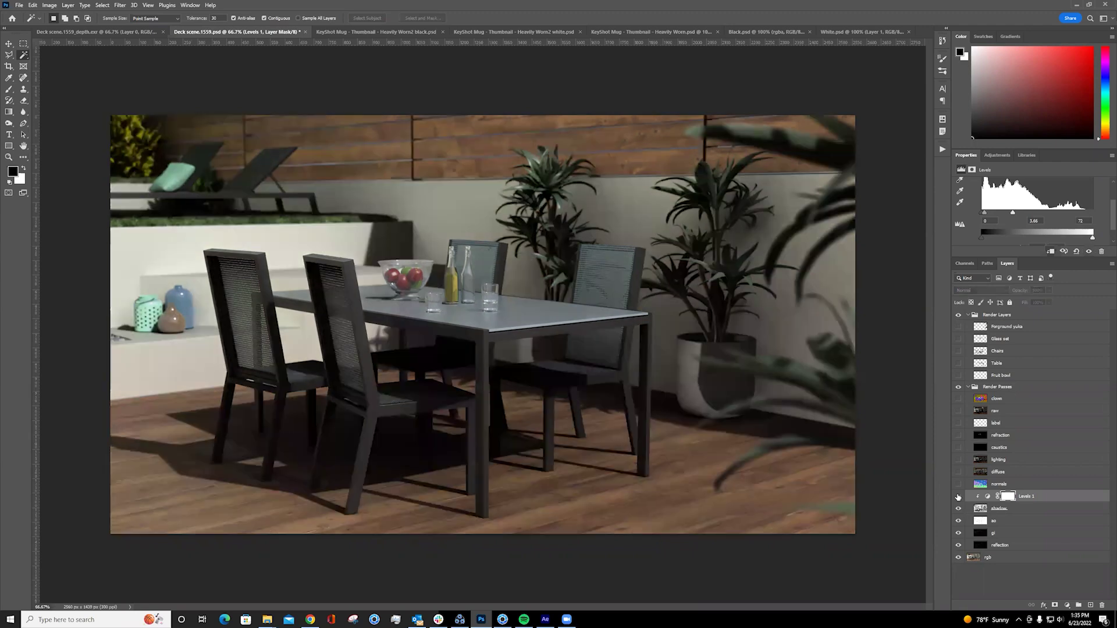
click(959, 498)
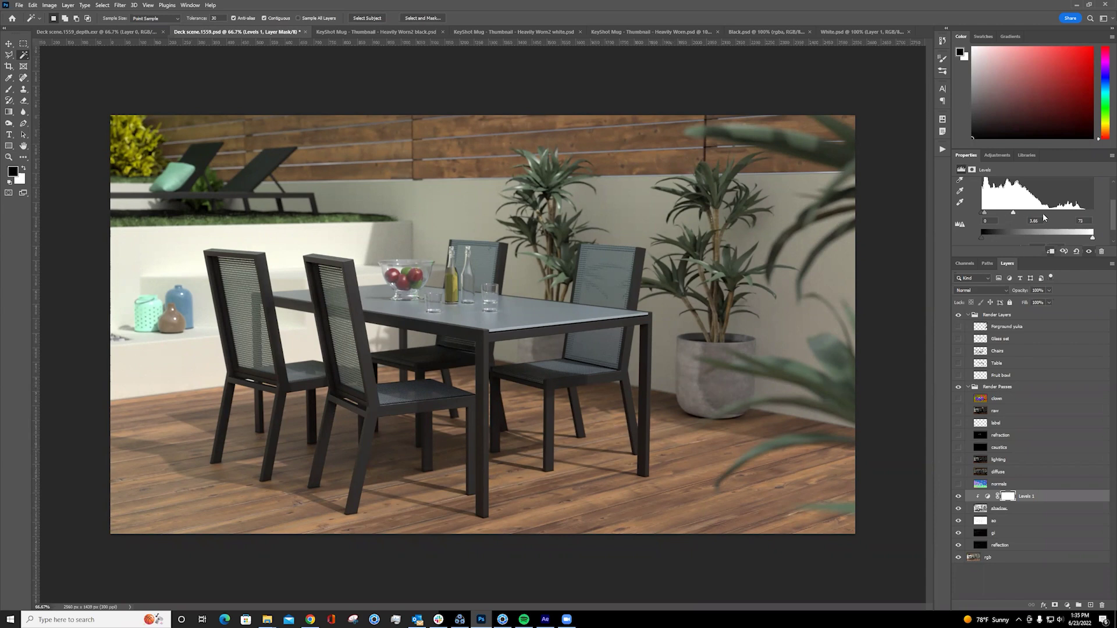
mouse_move(1013, 213)
mouse_down()
mouse_move(1052, 214)
mouse_move(1011, 221)
mouse_up()
click(959, 508)
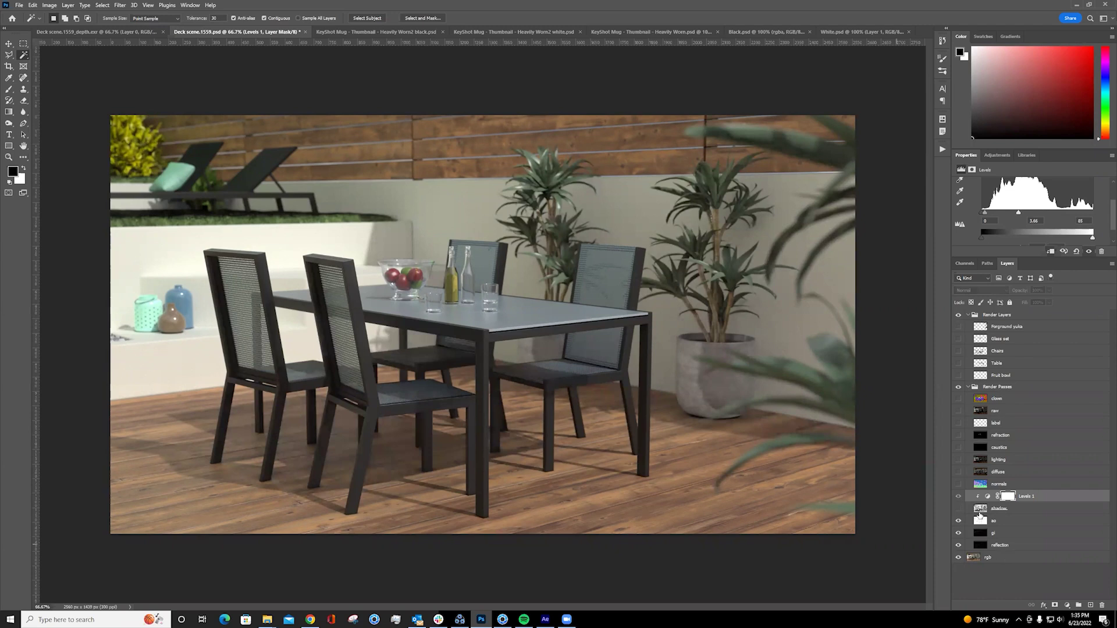
click(958, 509)
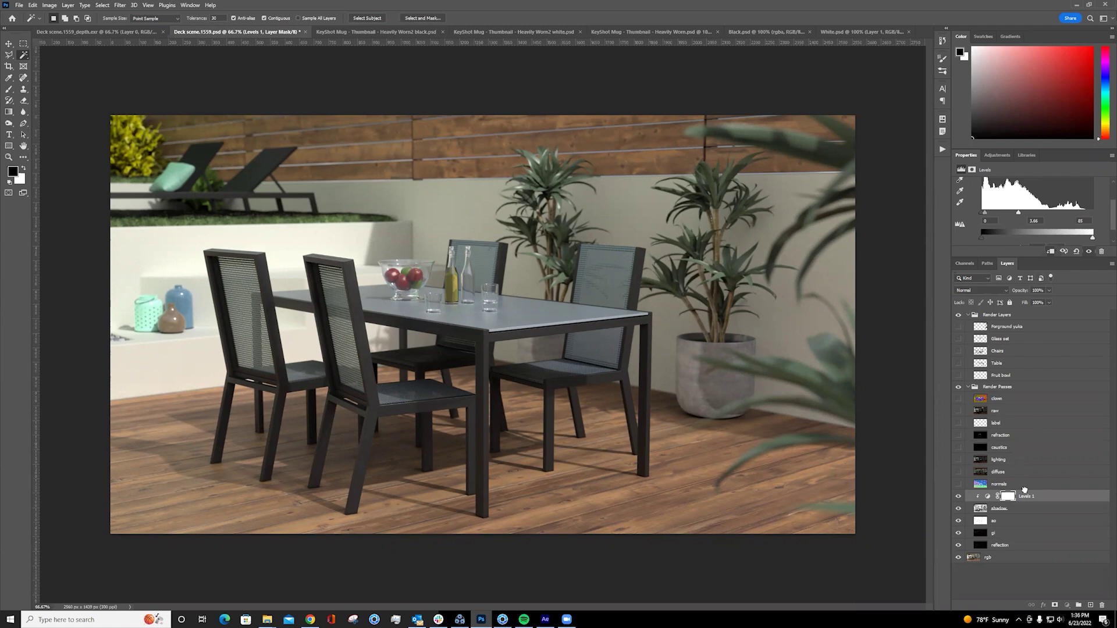
- Move the lighting pass directly above Levels 1, set it to Linear Dodge (Add), and compare the scene with and without it
drag(999, 460, 957, 487)
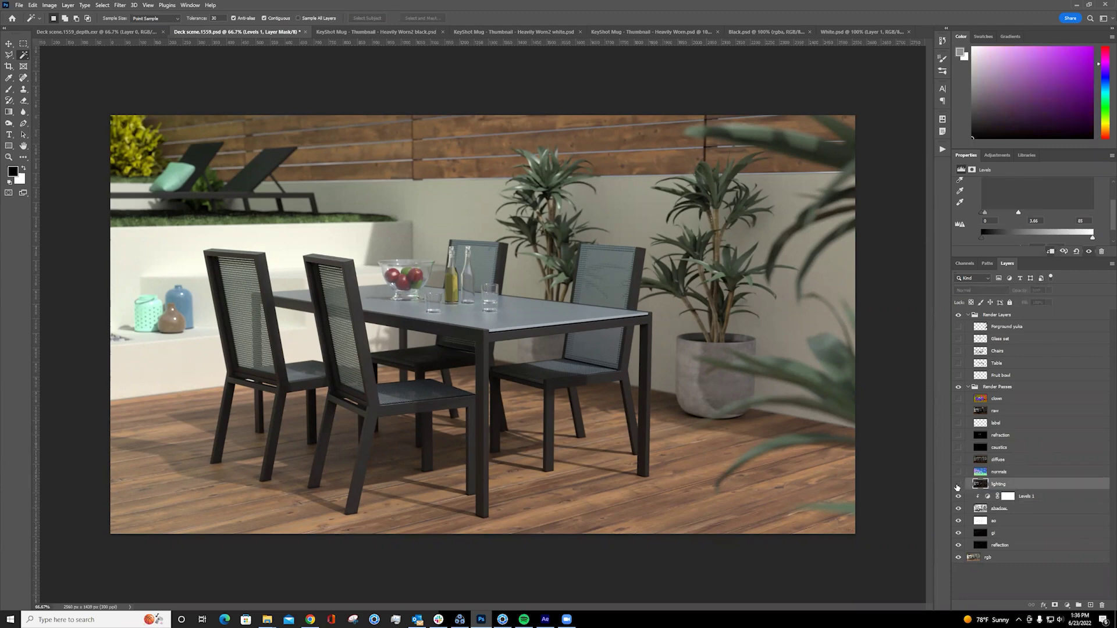
click(958, 484)
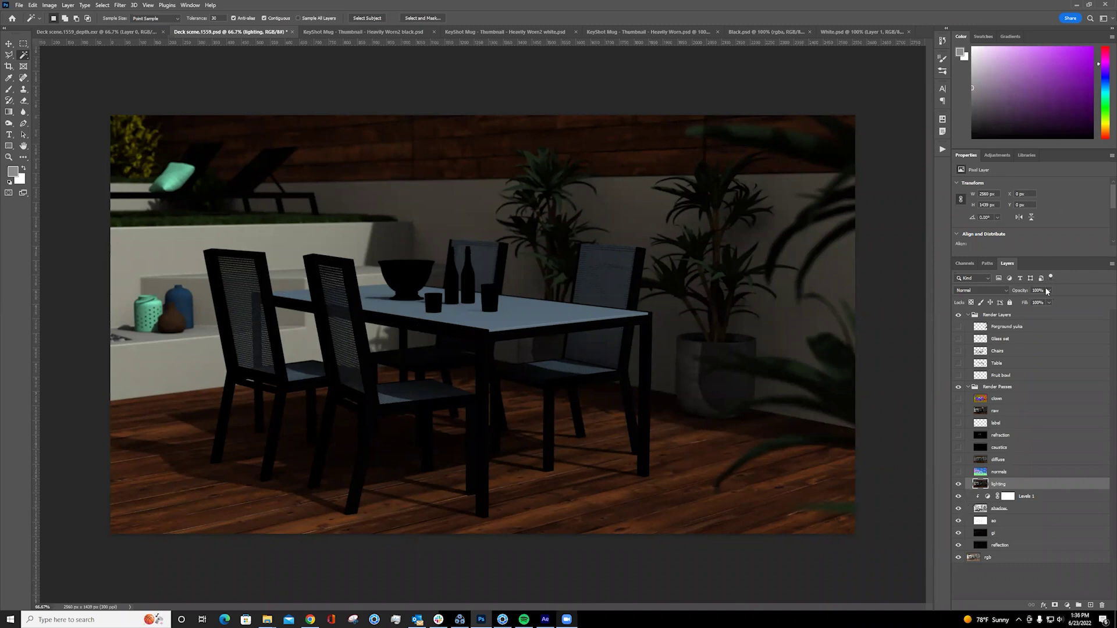
click(984, 290)
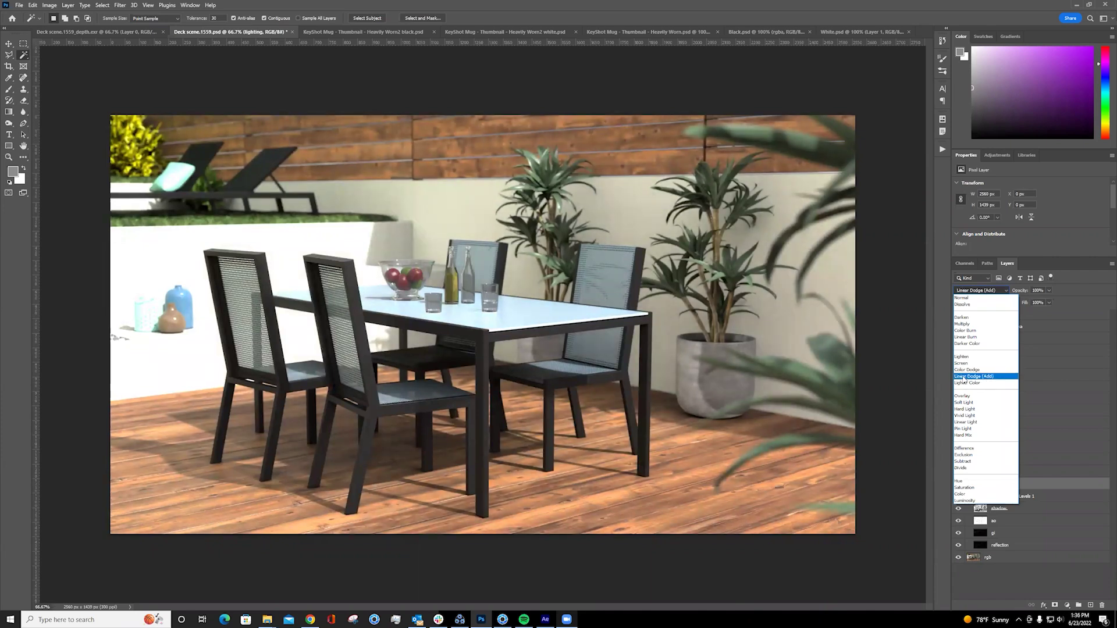
click(964, 379)
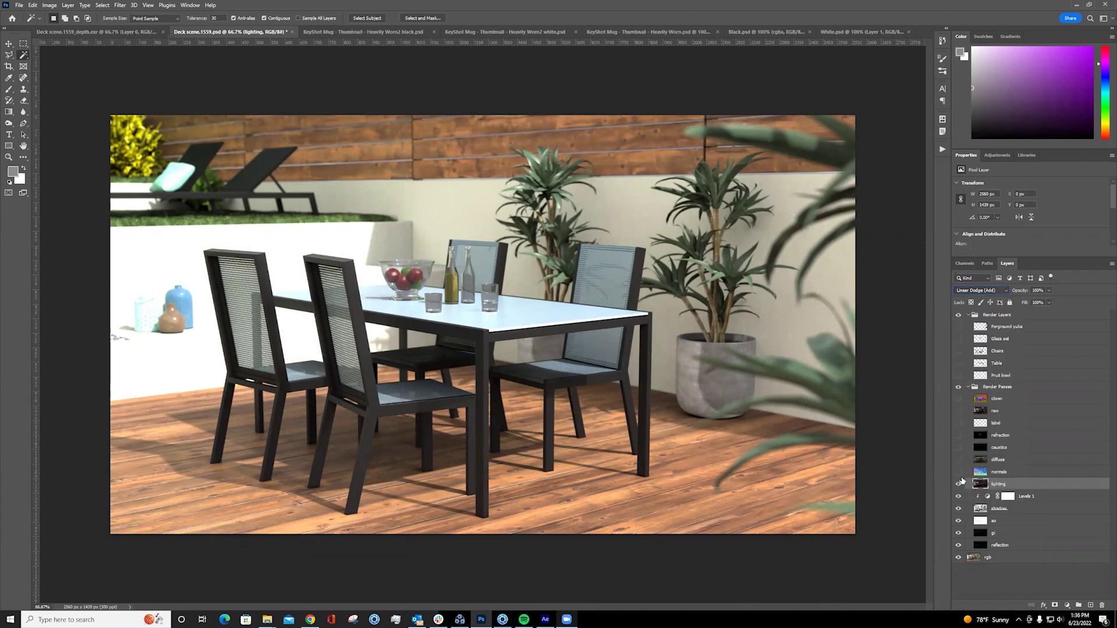
click(959, 485)
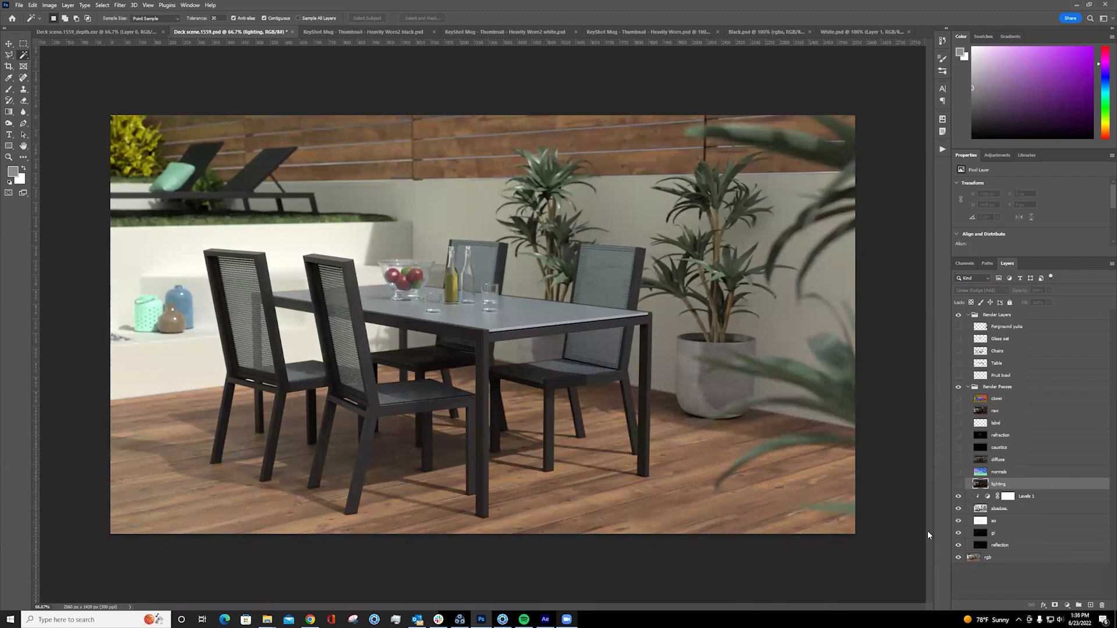
click(959, 484)
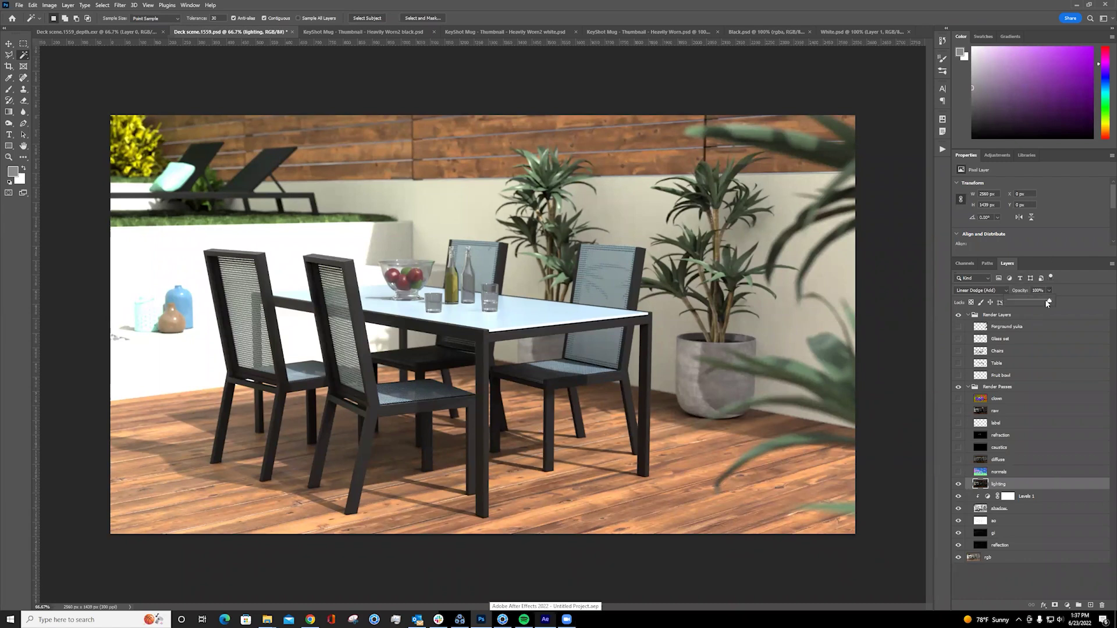
- Reduce the lighting pass's opacity to about 48%
click(1027, 301)
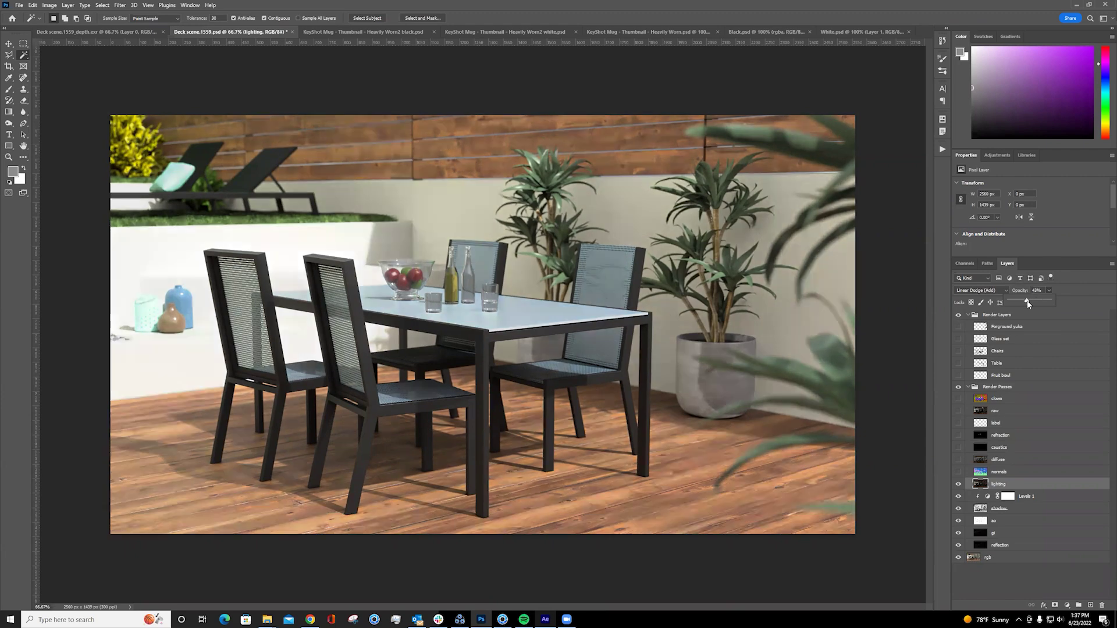
drag(1027, 303, 1028, 303)
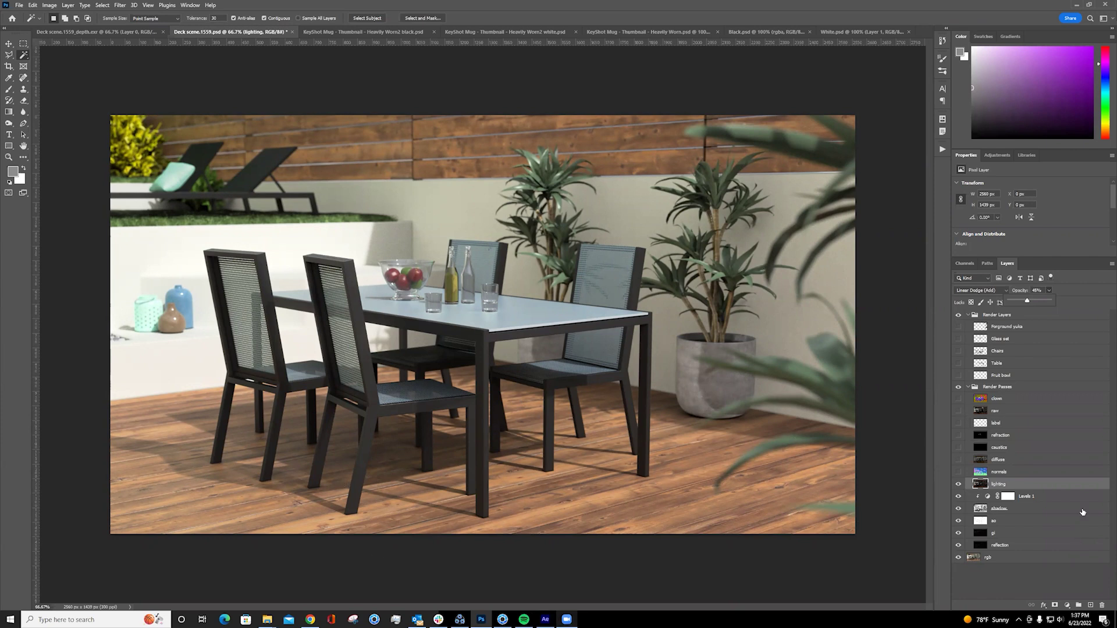
click(1015, 484)
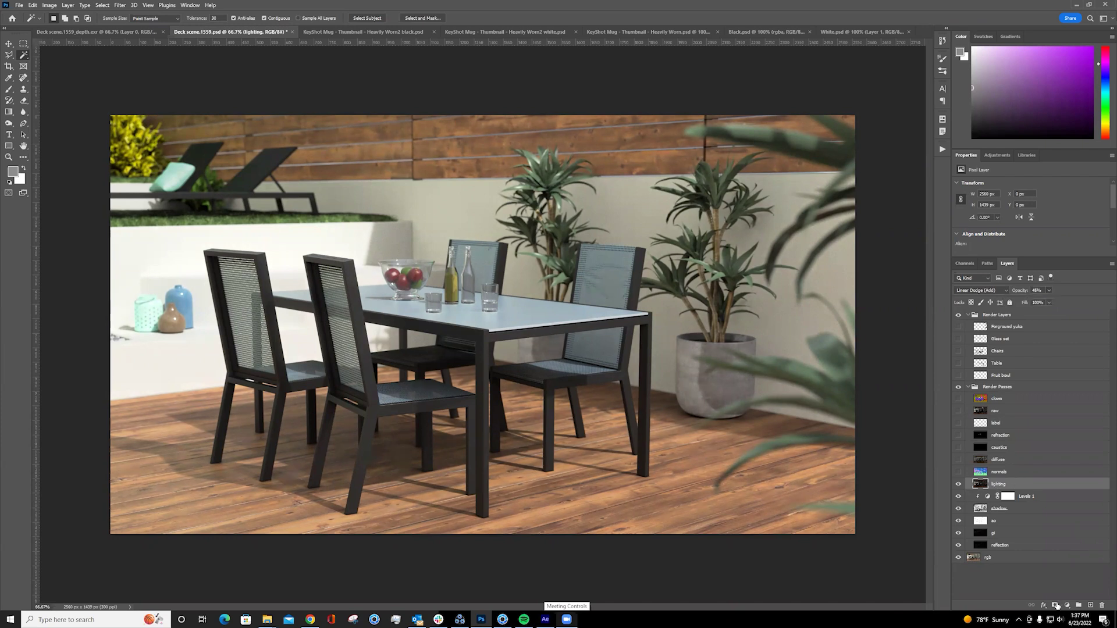
- Add a layer mask to the lighting pass and invert it to black to hide the lighting effect
key(ctrl+shift+m)
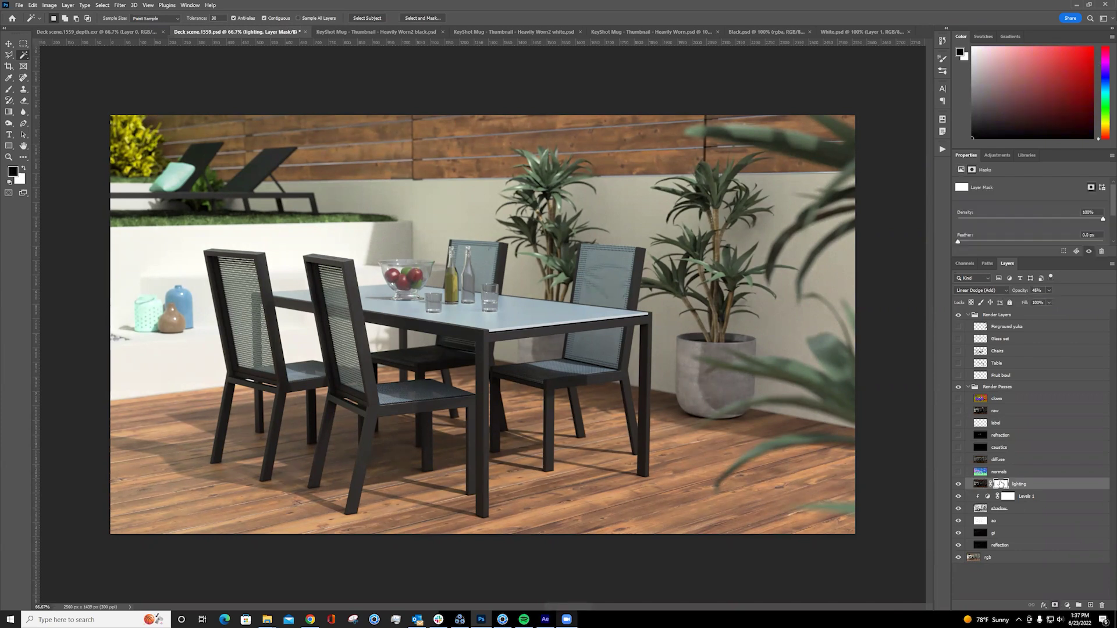
drag(1001, 481, 1002, 482)
key(ctrl+i)
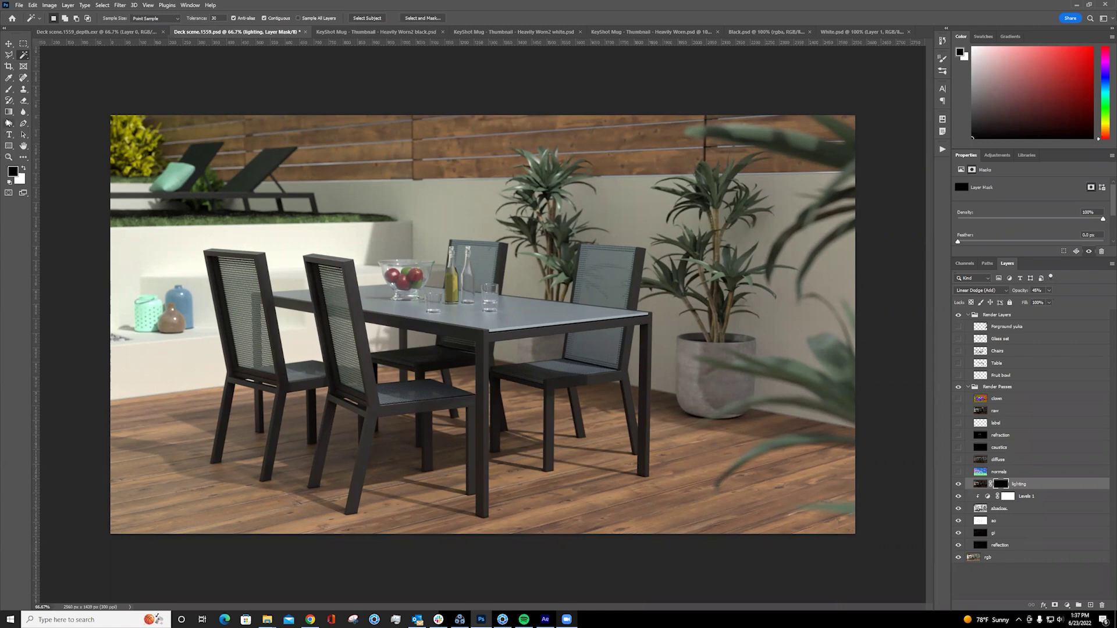
- Draw a white gradient on the lighting mask from the lower-right deck toward the image corner, and compare the result
key(g)
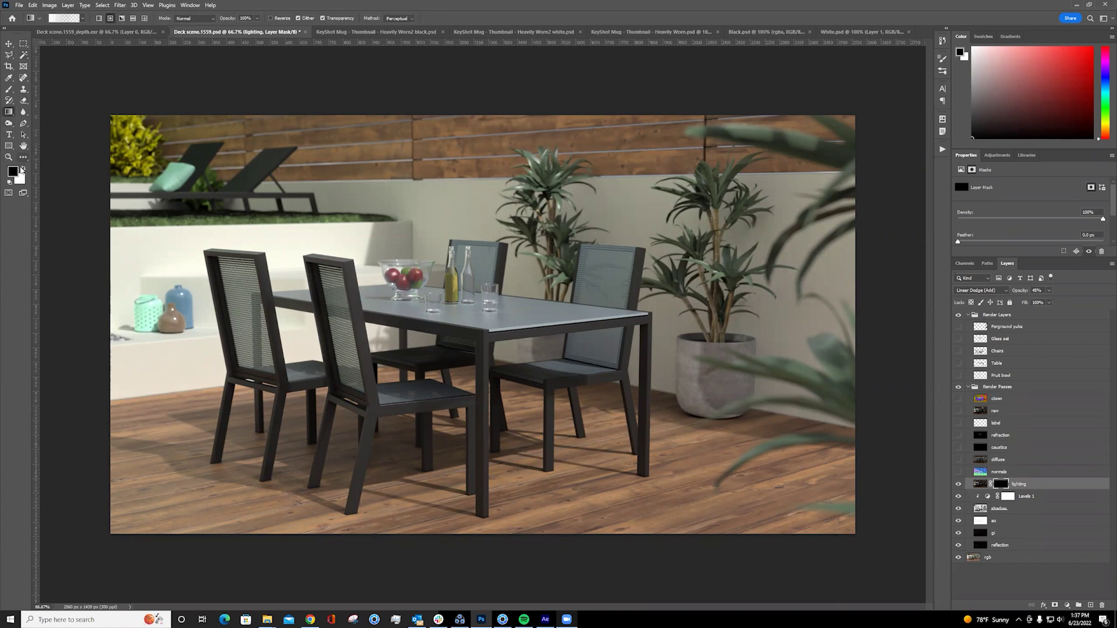
click(24, 169)
mouse_move(803, 500)
mouse_down()
mouse_move(193, 395)
mouse_move(863, 525)
mouse_up()
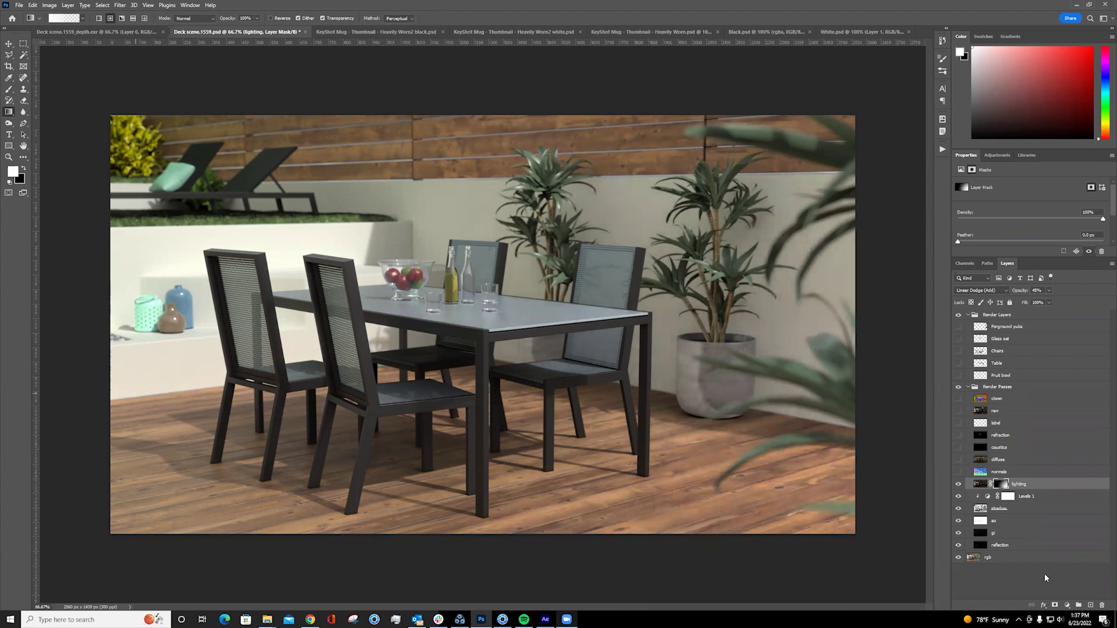
click(959, 485)
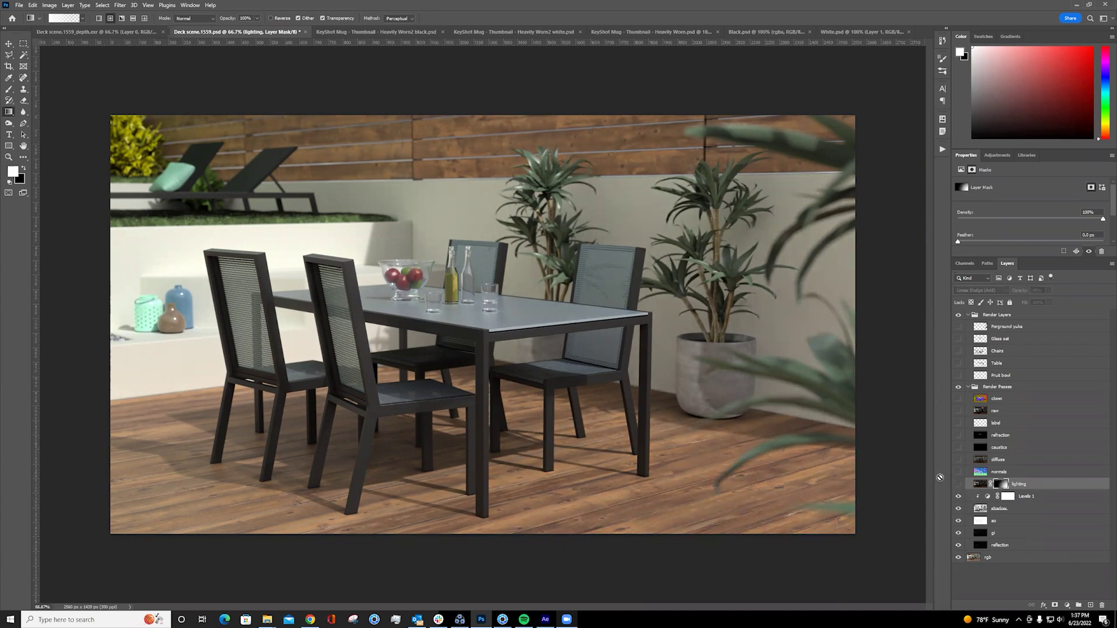
click(958, 485)
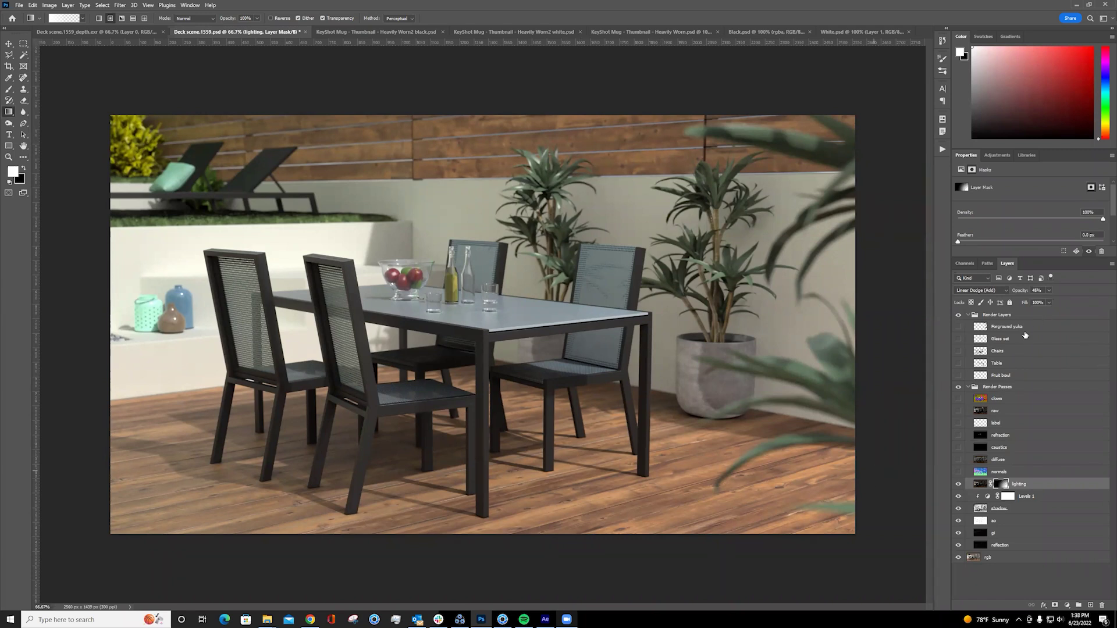
- Show the refraction pass and move it directly above the lighting pass
click(967, 435)
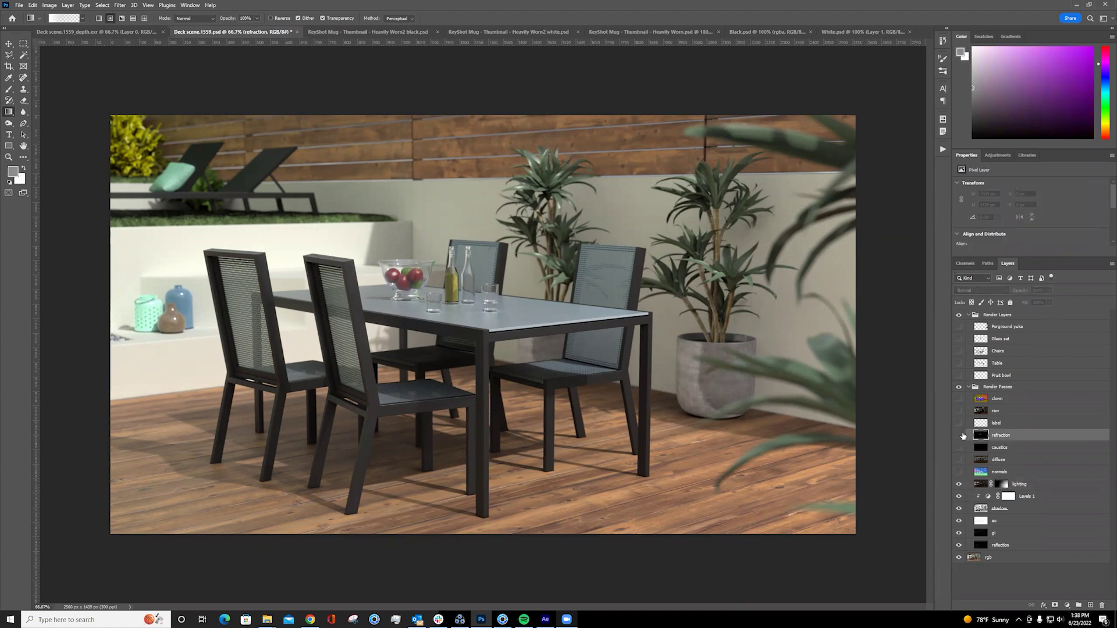
click(959, 436)
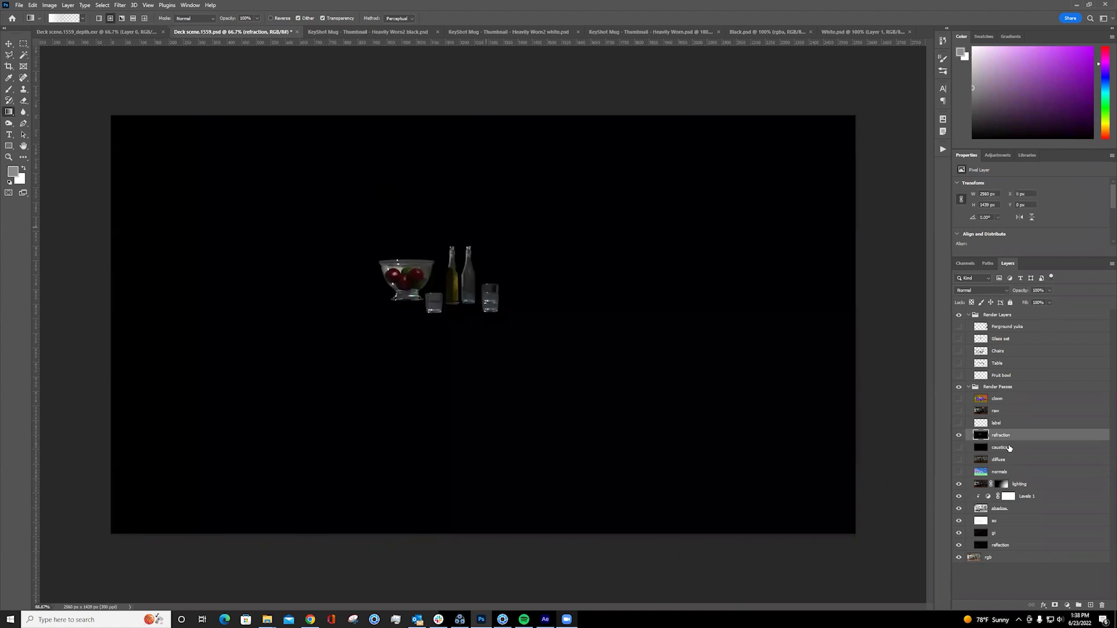
drag(1017, 485, 1018, 478)
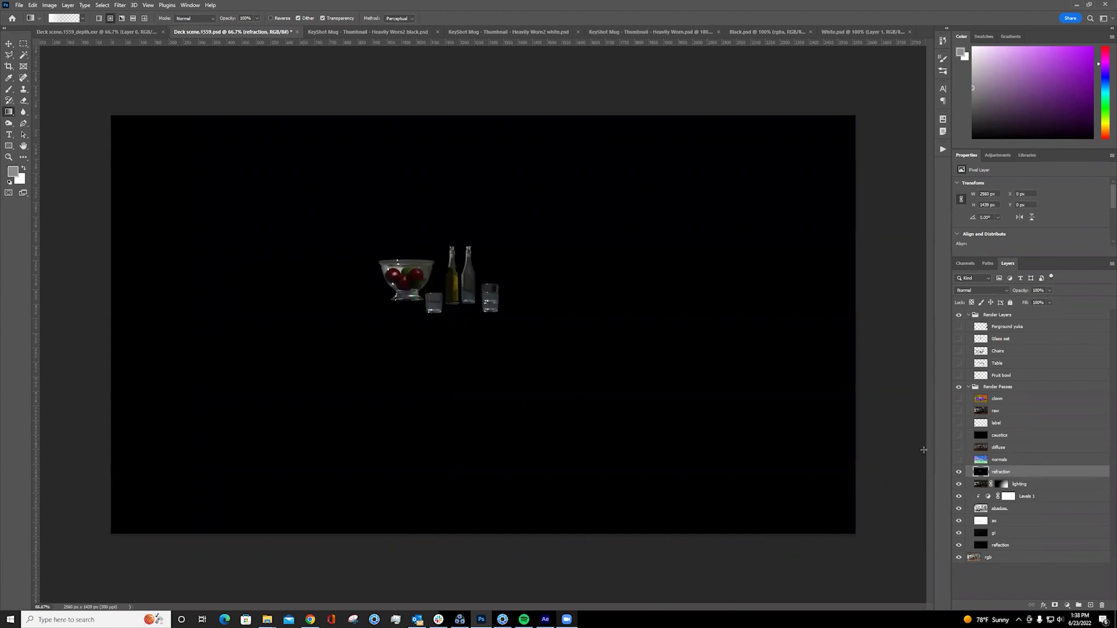
- Set the refraction pass's blend mode to Linear Dodge (Add) and its opacity to about 20%
click(972, 290)
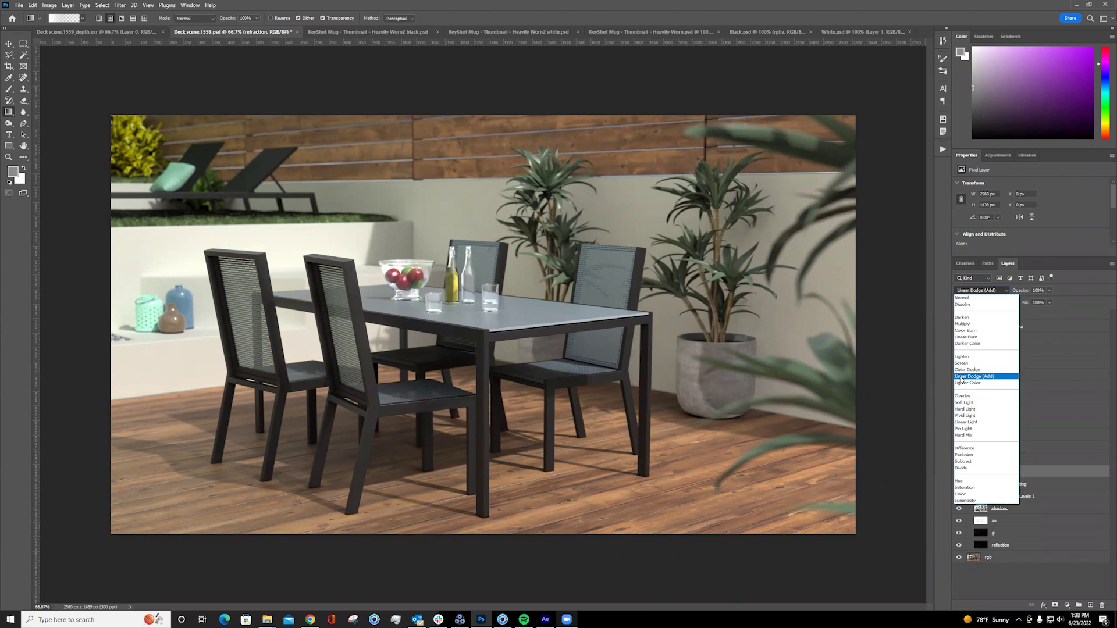
click(963, 377)
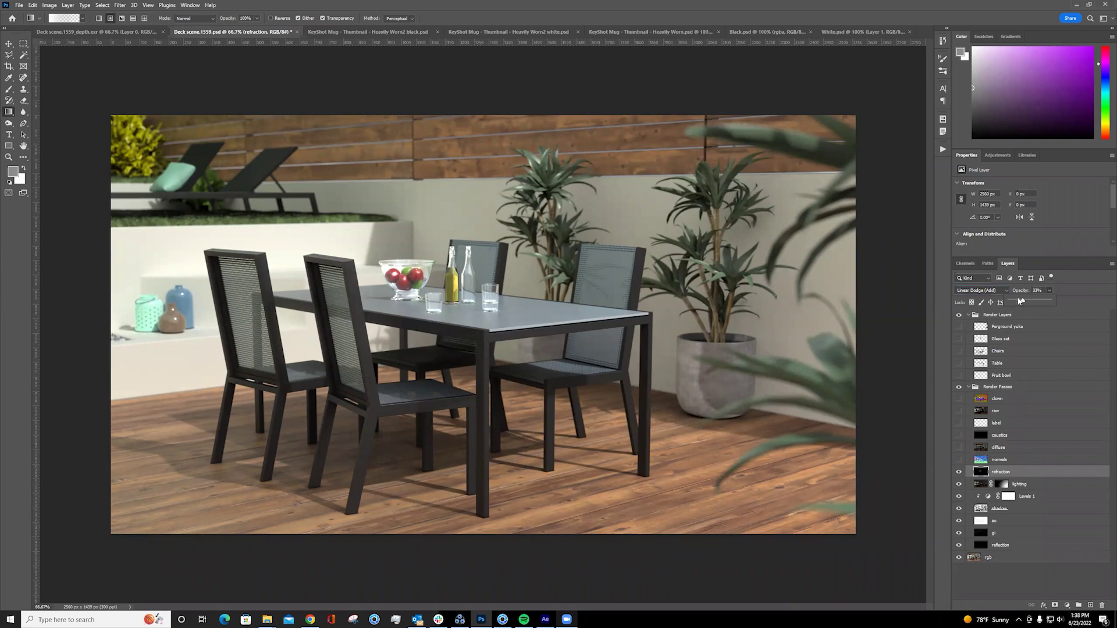
drag(1020, 301, 1019, 302)
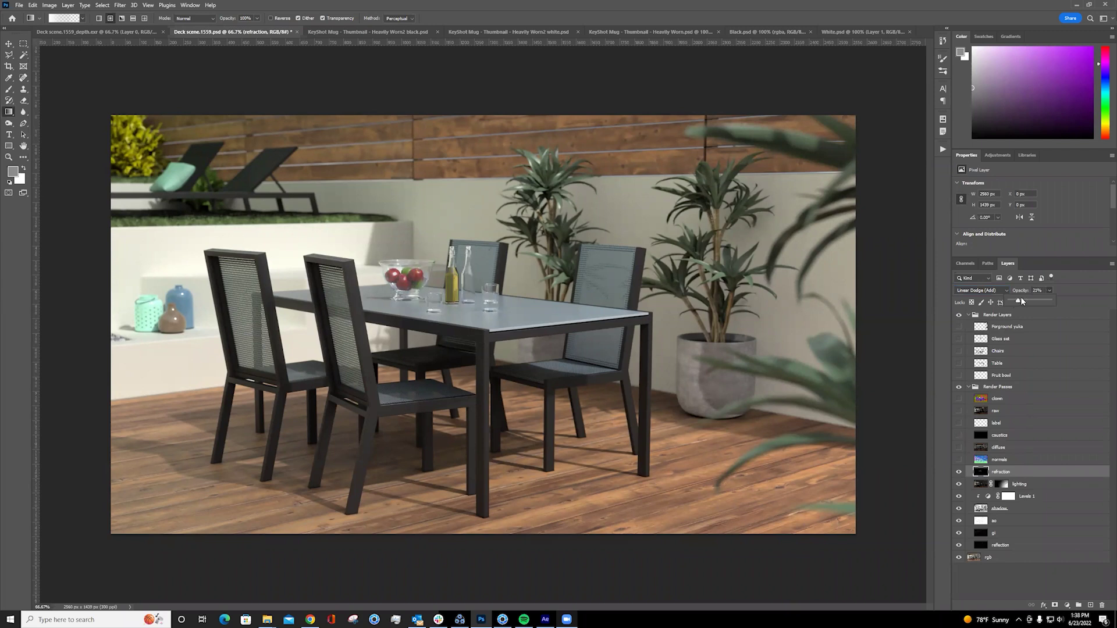
- Raise the refraction pass's opacity to 60%
drag(1032, 302, 1036, 302)
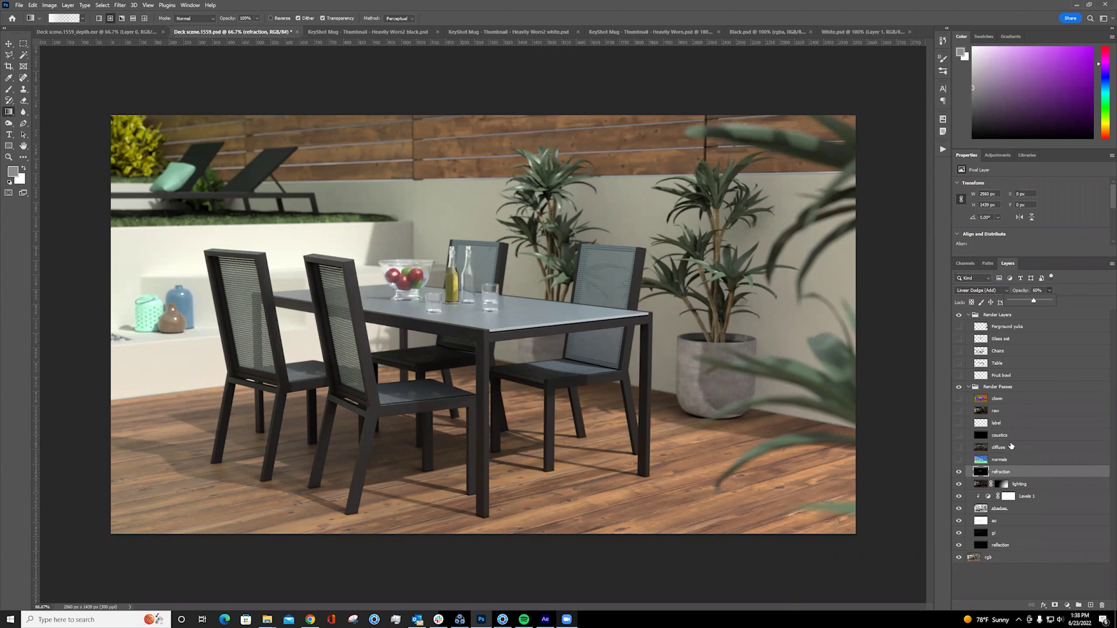
- Preview the diffuse, caustics, label, raw and normals passes one at a time, hiding each again after viewing
click(960, 448)
click(961, 448)
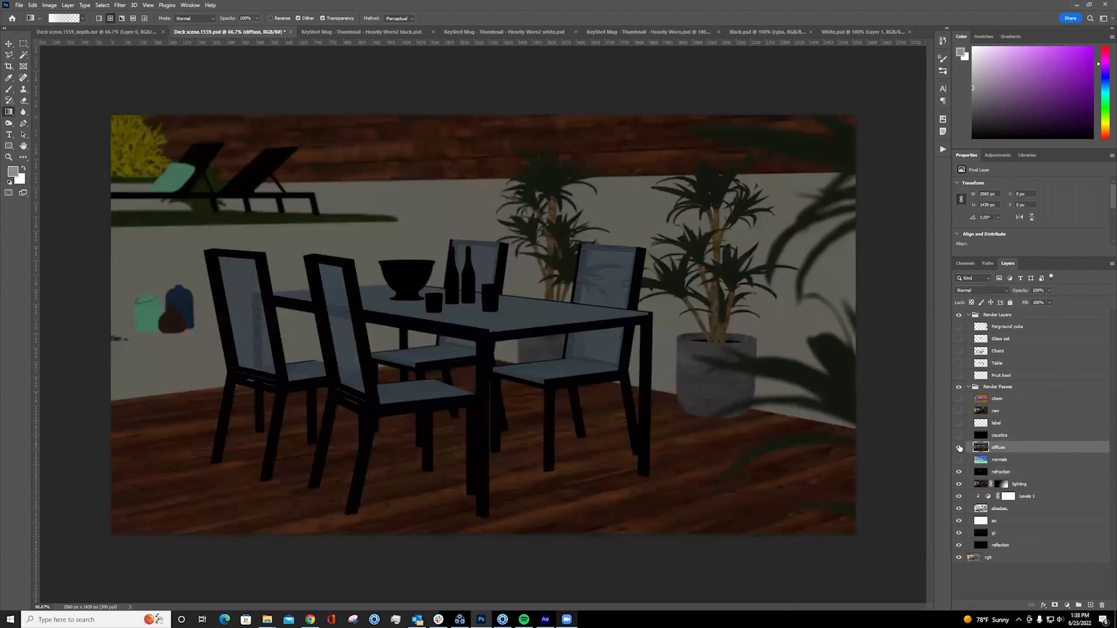
click(959, 437)
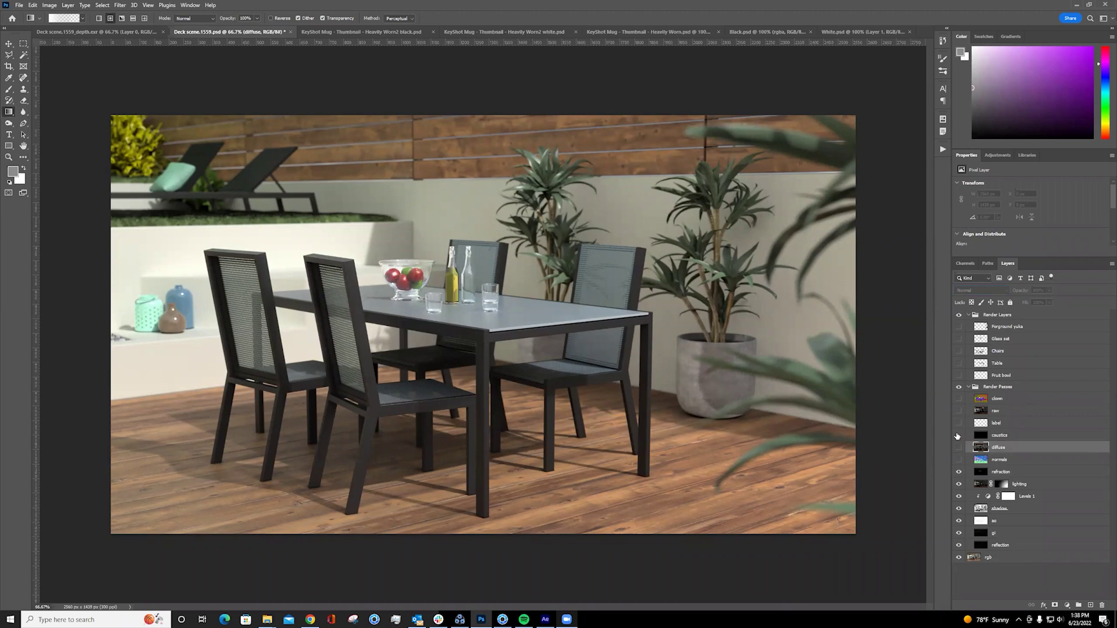
click(958, 435)
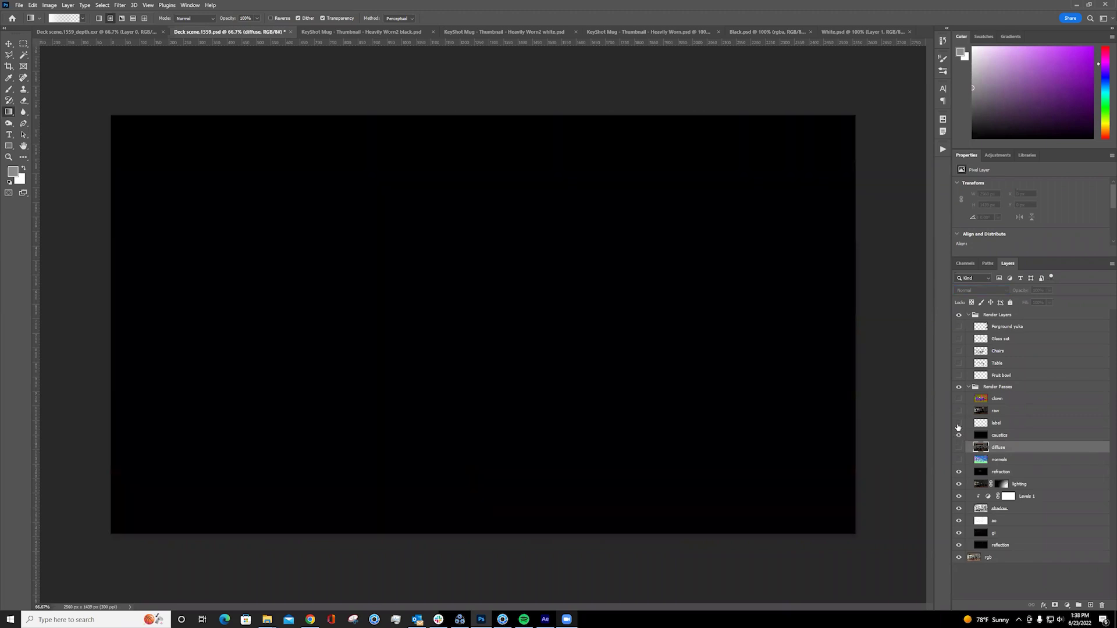
click(958, 435)
click(959, 423)
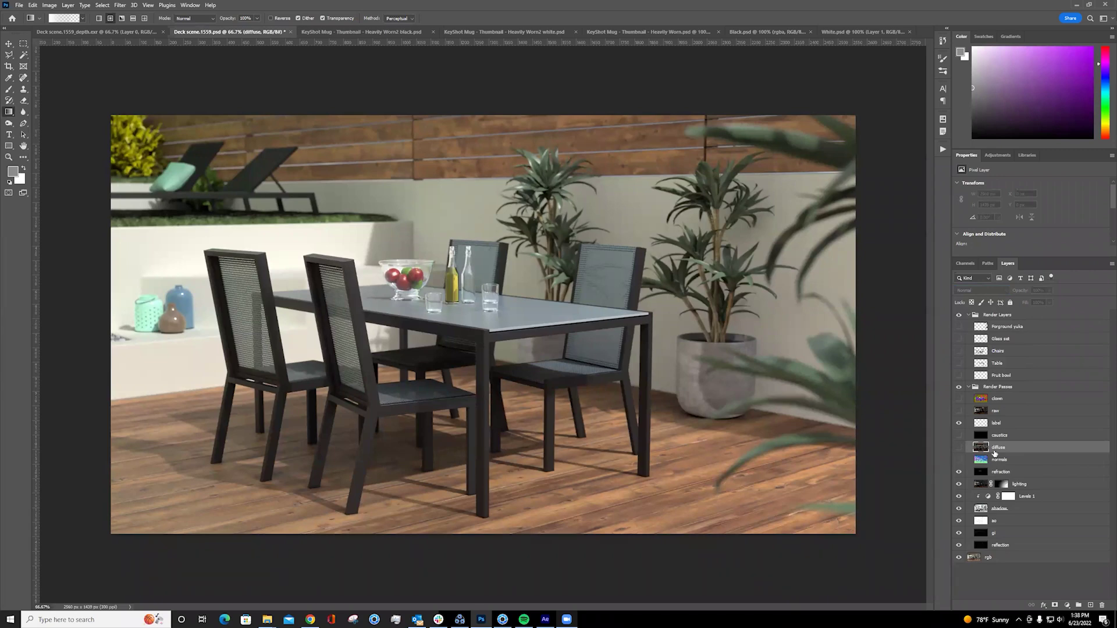
click(959, 411)
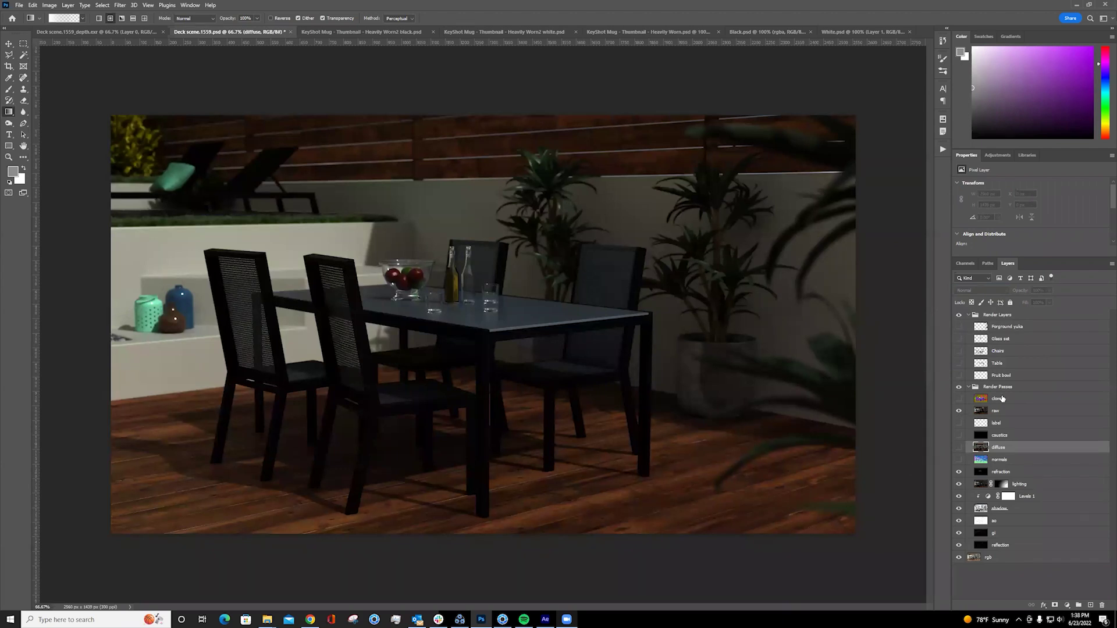
click(959, 411)
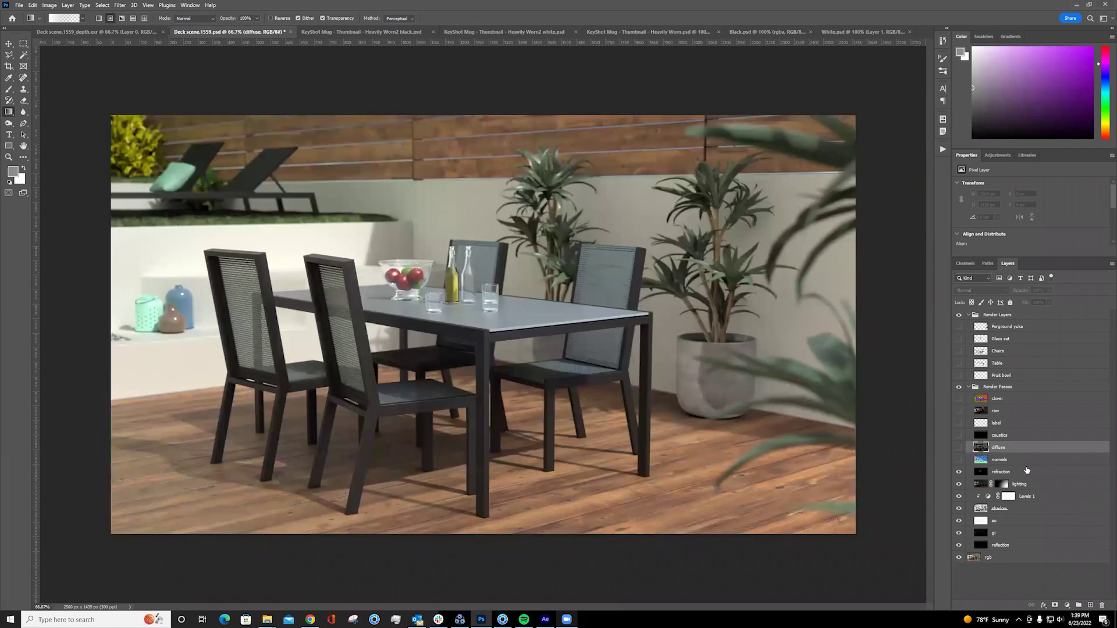
click(959, 460)
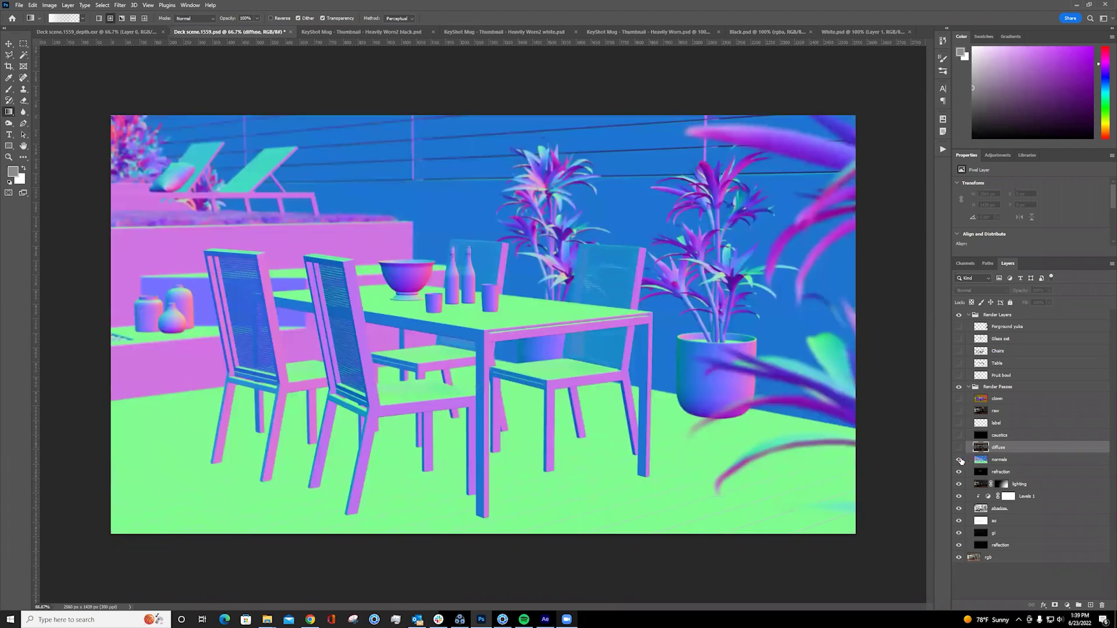
click(959, 461)
- Show the clown pass and select its connected blue table and chair frame area with the Magic Wand
click(959, 399)
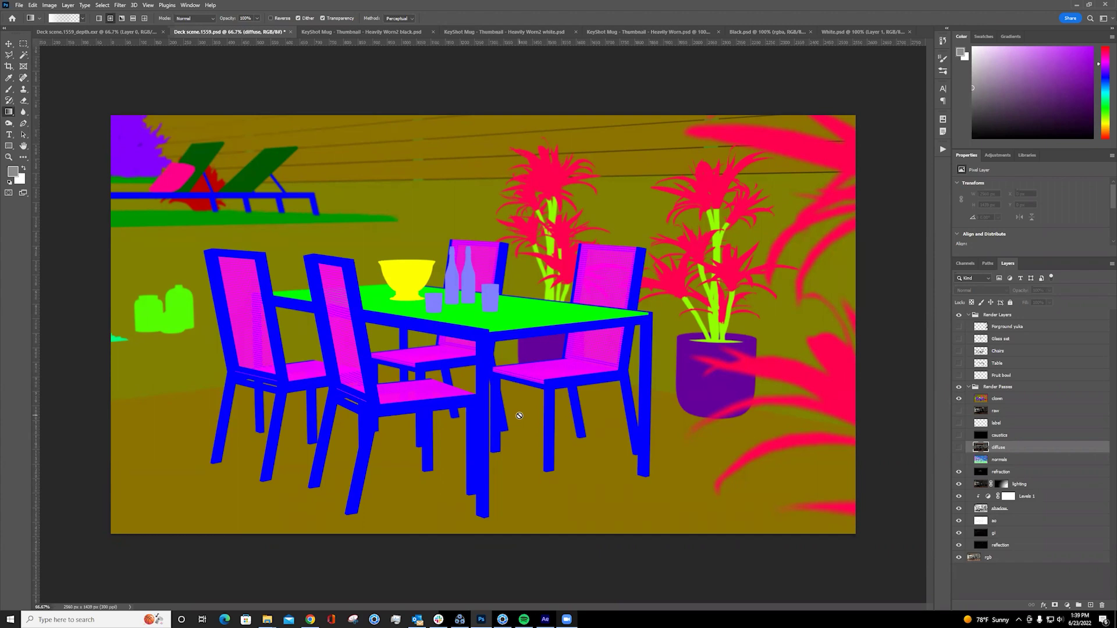
click(1019, 403)
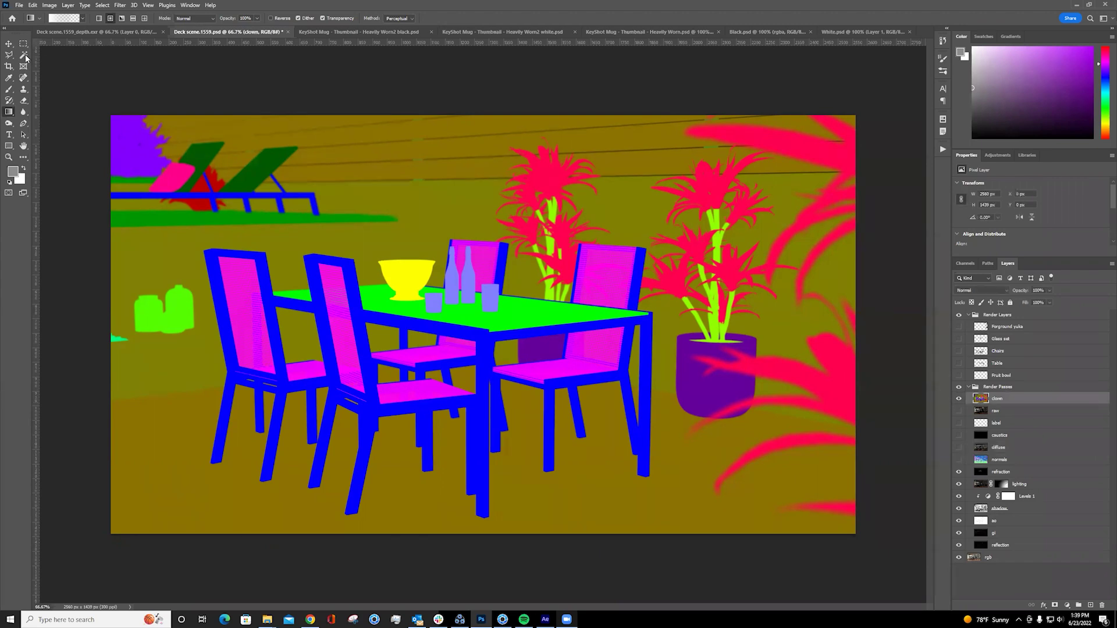
key(w)
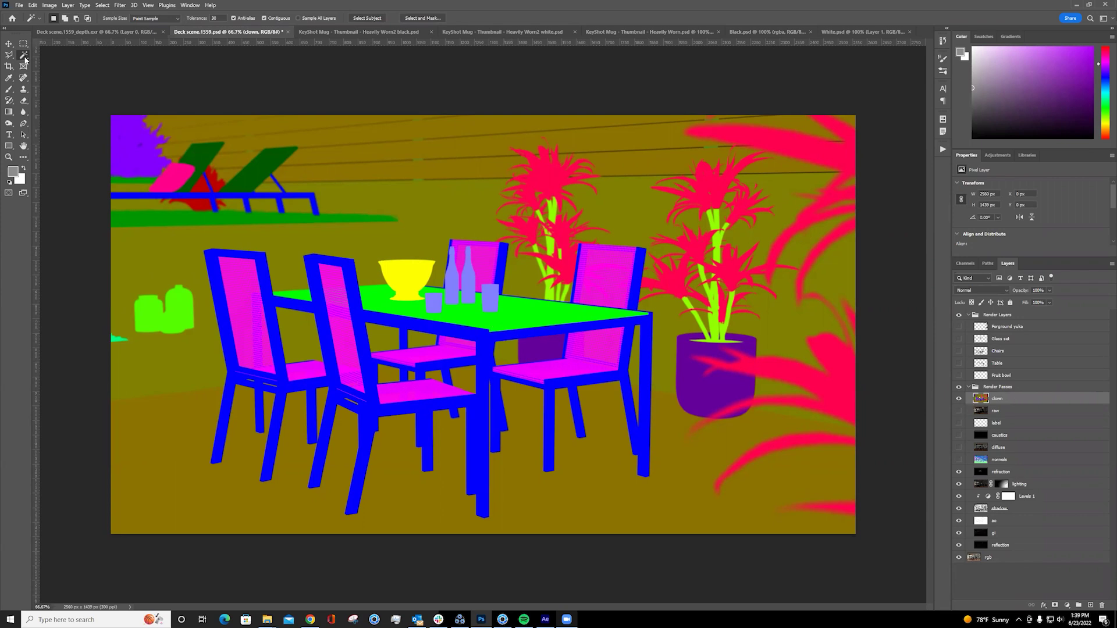
click(517, 336)
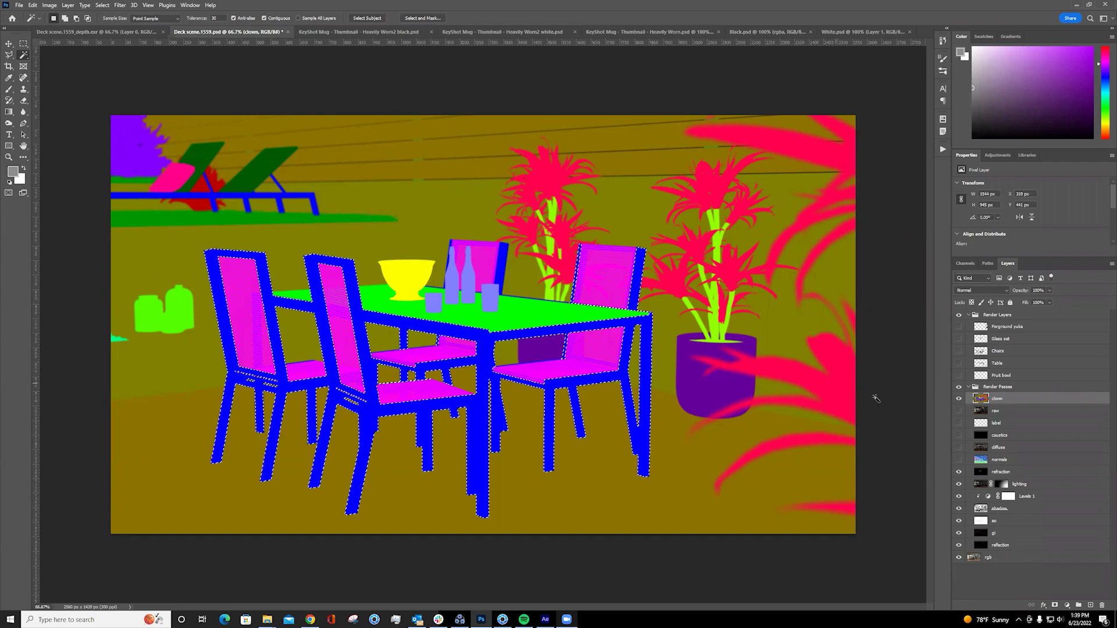
- Hide the clown pass, add a Curves adjustment masked to the selection above the refraction pass, and raise the curve to brighten the frames
click(959, 399)
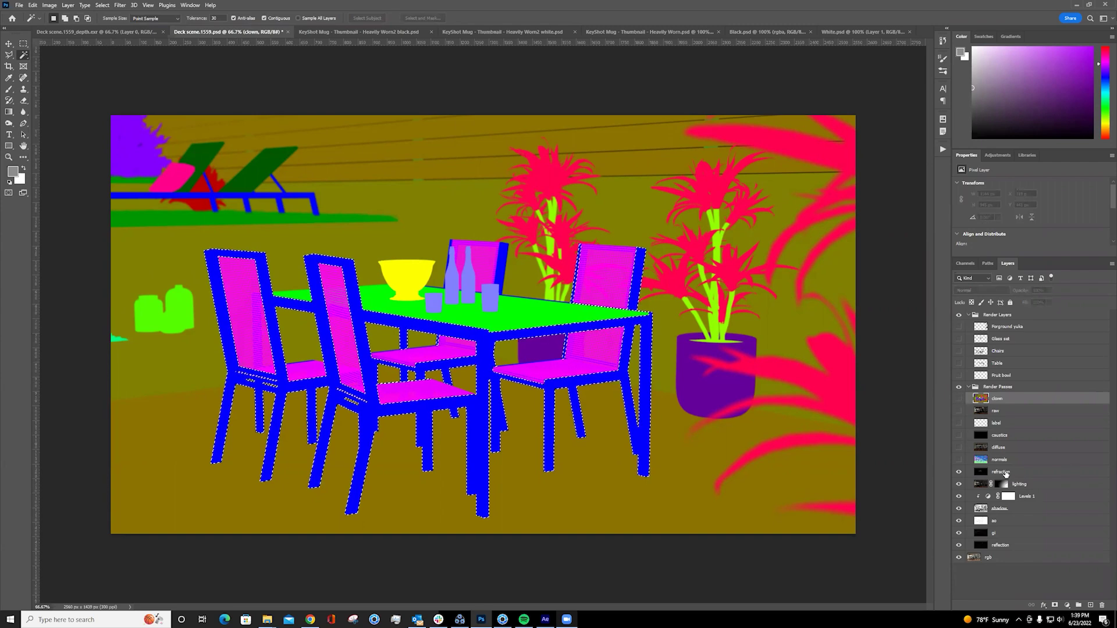
click(1006, 474)
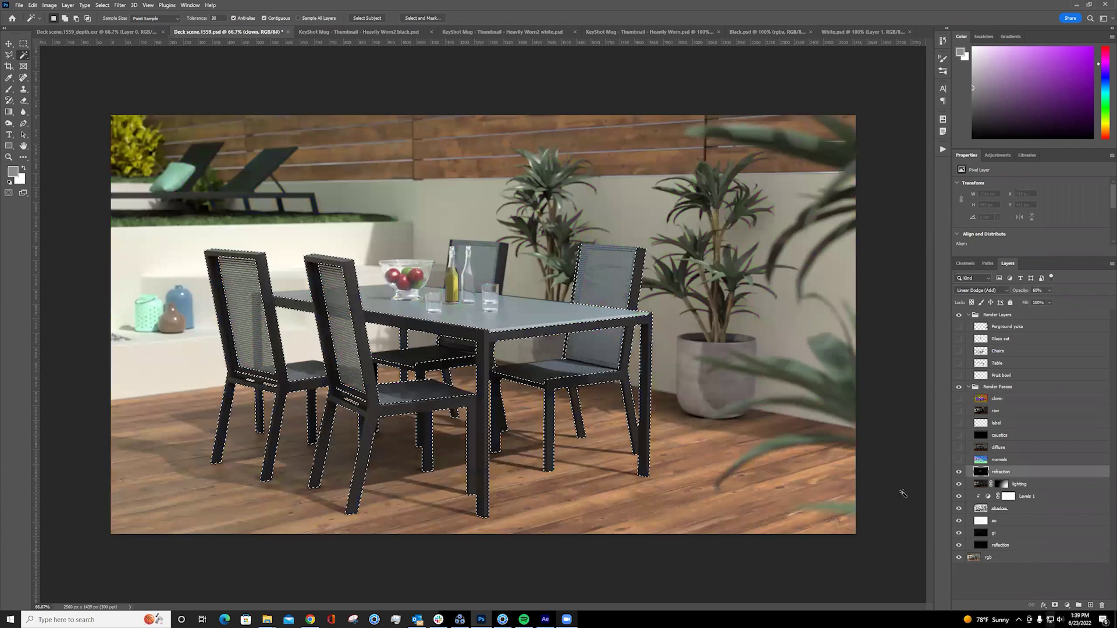
click(1068, 606)
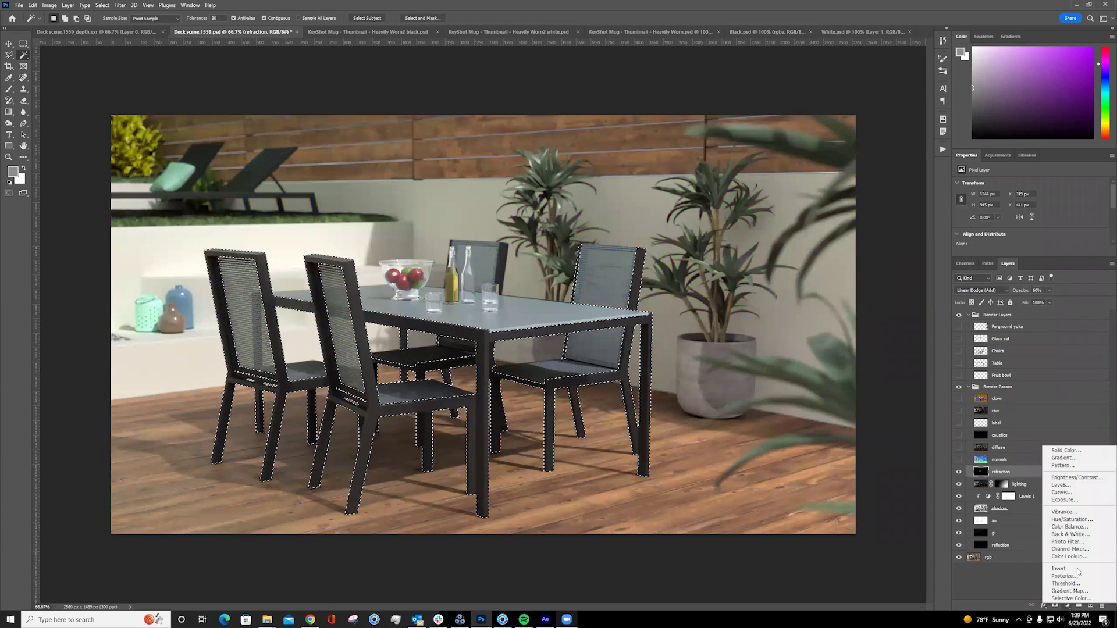
click(1063, 494)
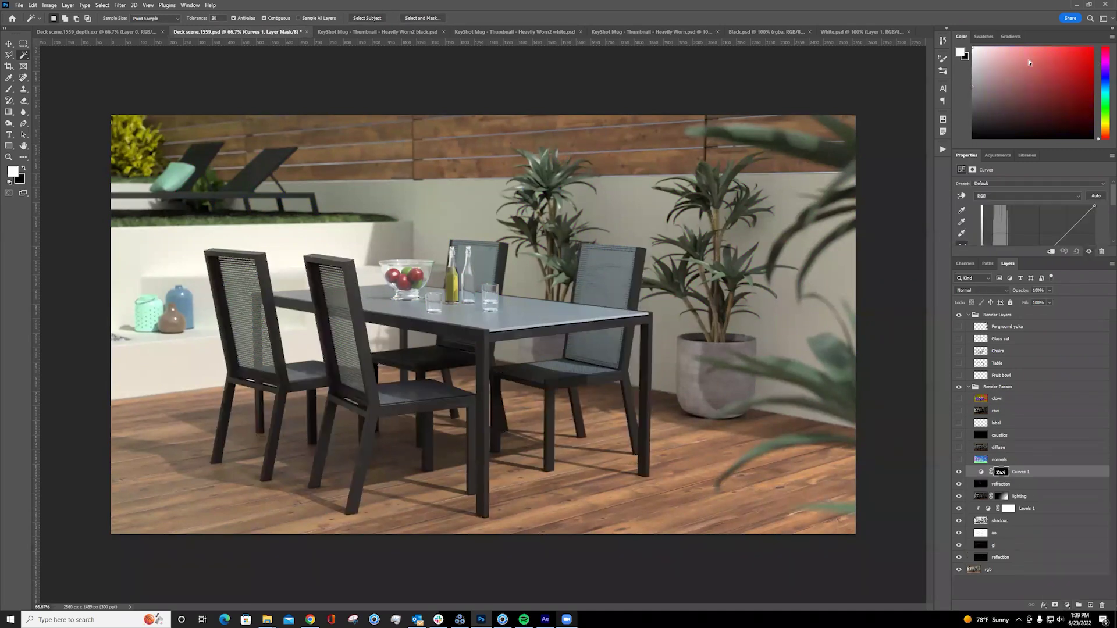
click(1059, 223)
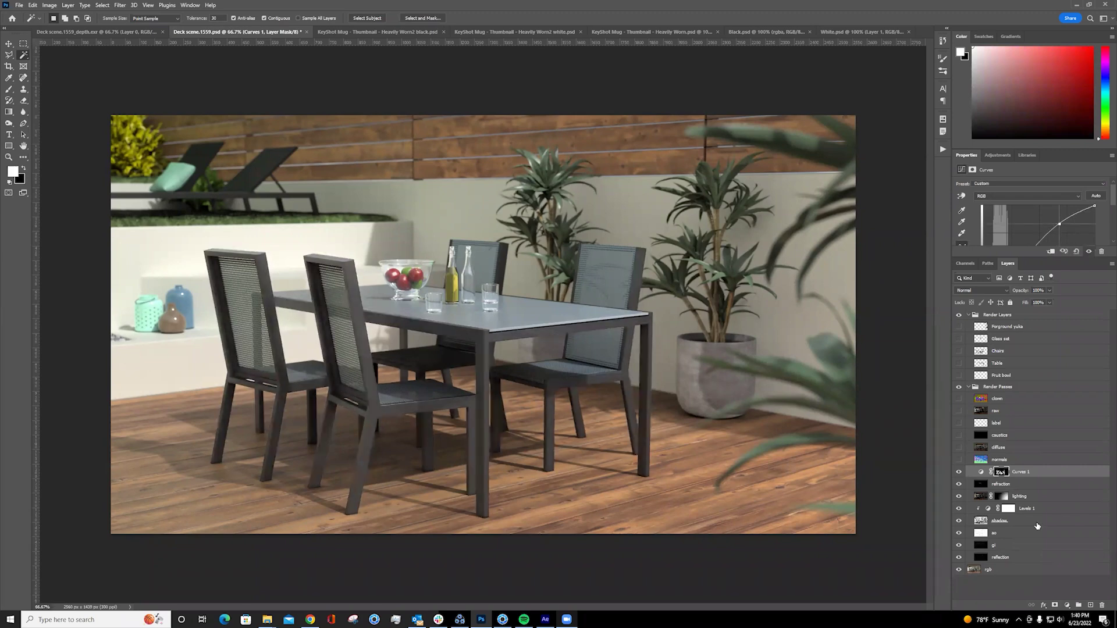
- View the Curves mask on its own and paint black over the two front chair backs and the far end of the table frame
alt+click(1001, 472)
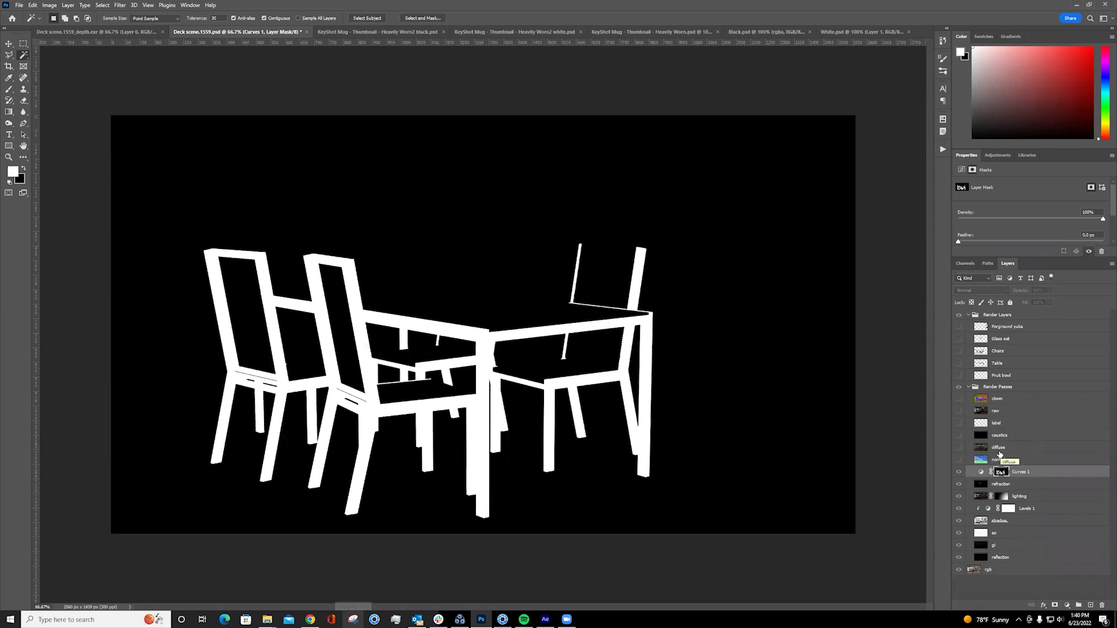
click(1001, 472)
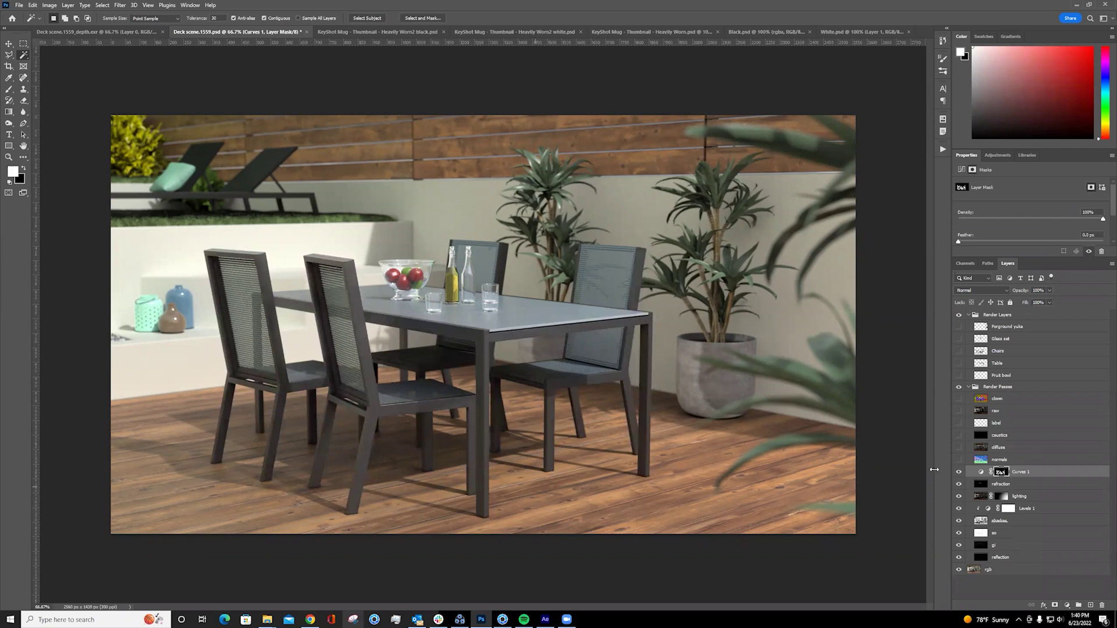
alt+click(991, 487)
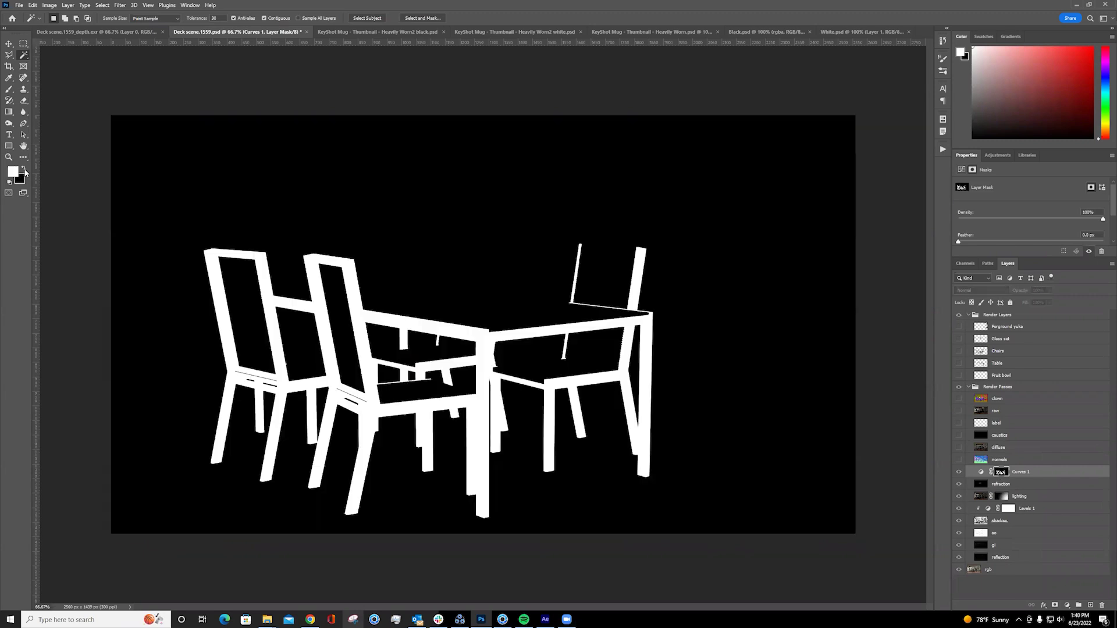
click(24, 170)
click(12, 89)
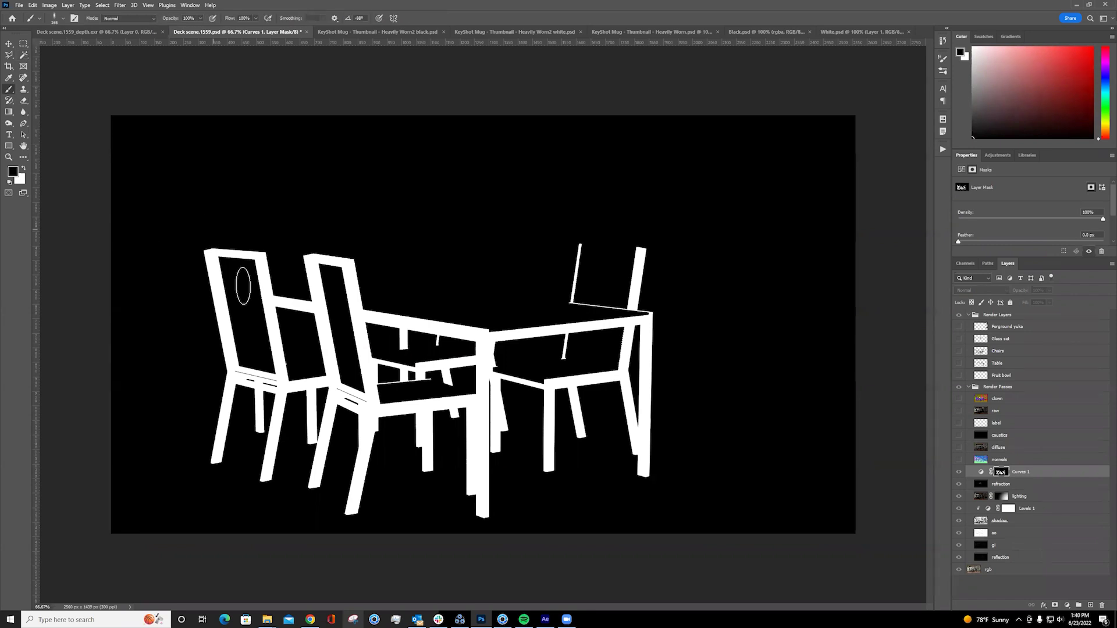
drag(369, 258, 315, 251)
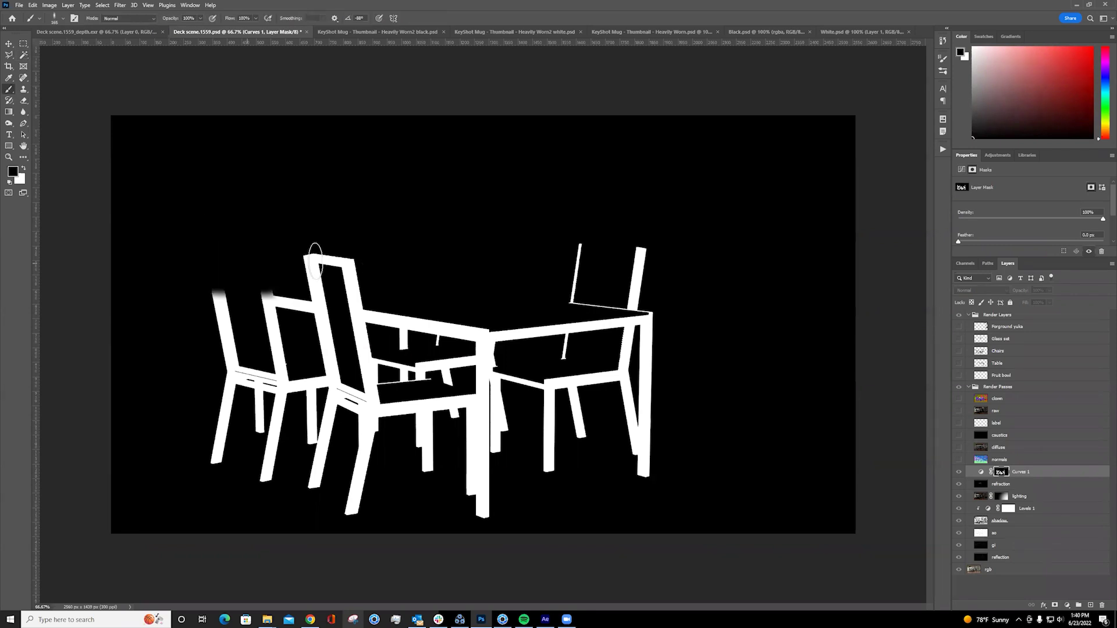
drag(169, 283, 355, 279)
mouse_move(300, 335)
mouse_down()
mouse_move(215, 360)
mouse_move(208, 388)
mouse_up()
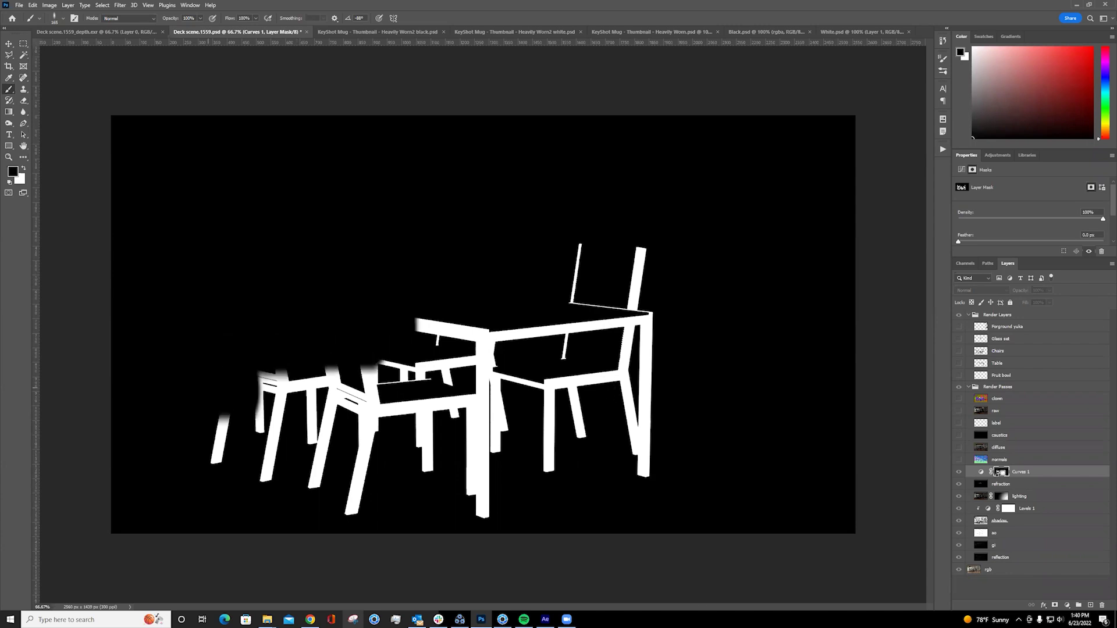
- Return to the full image, unclip the Curves adjustment from the refraction pass, and compare the image with it off and on
click(983, 472)
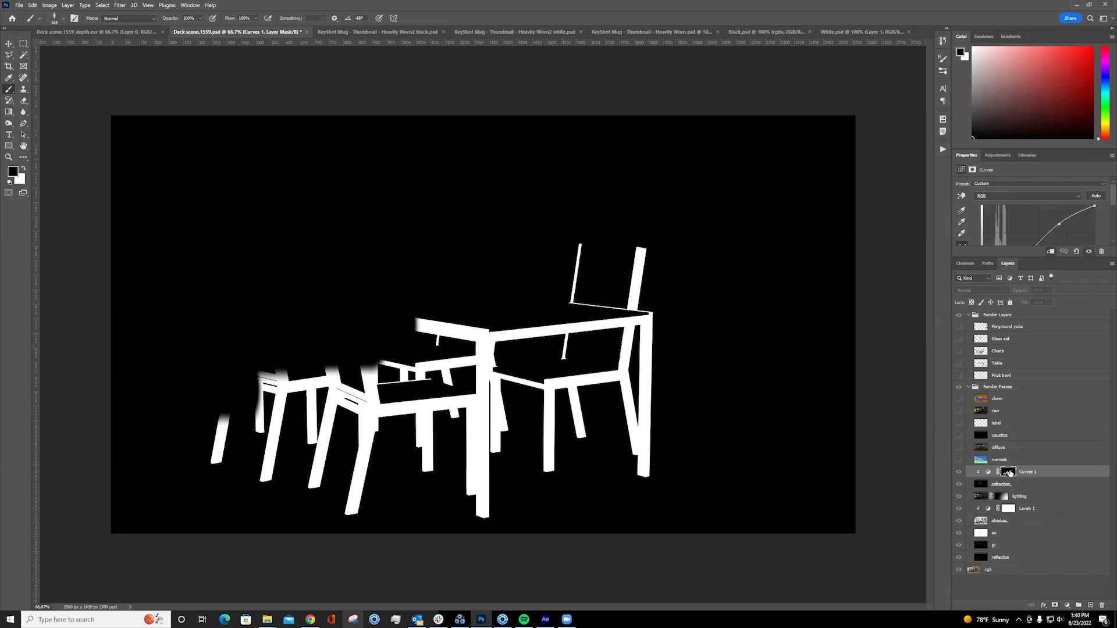
click(959, 474)
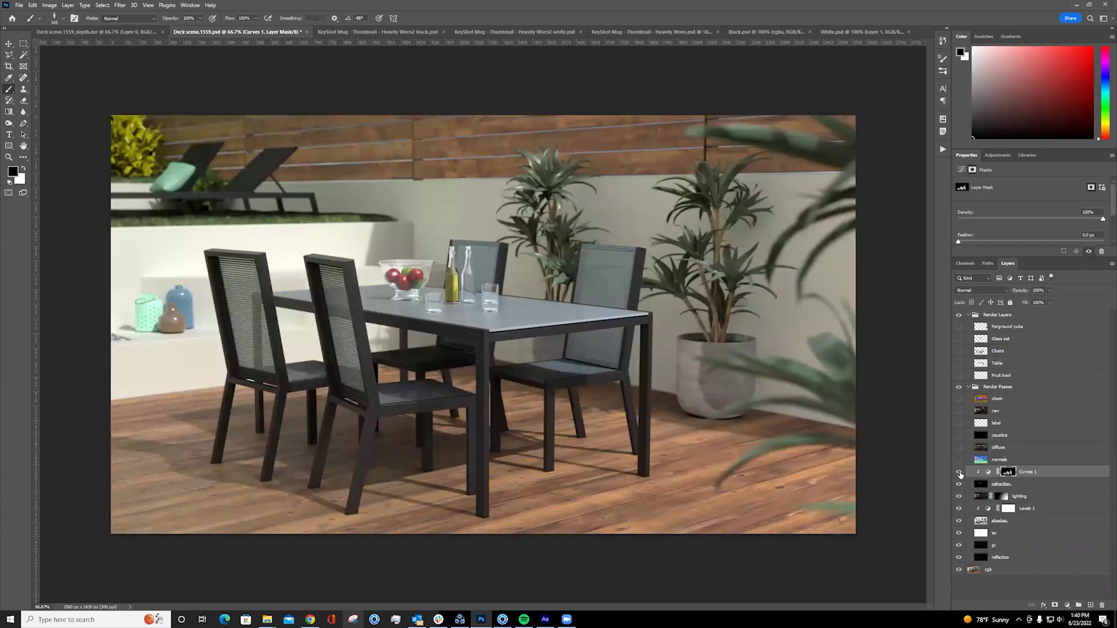
click(960, 473)
key(ctrl+comma)
drag(1042, 483, 1043, 476)
alt+click(978, 478)
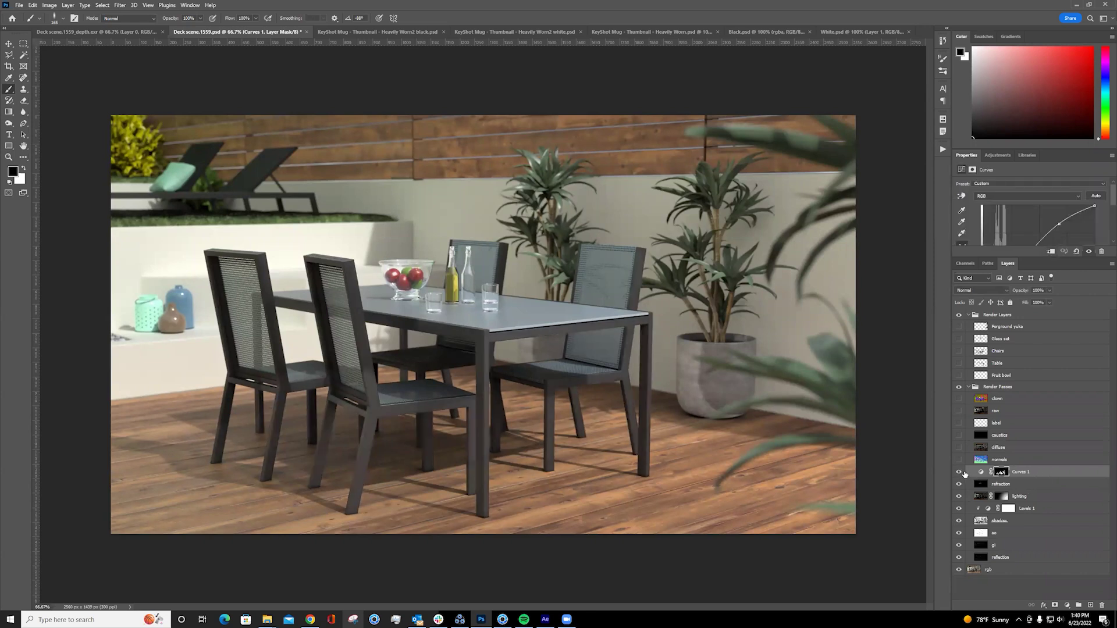
click(959, 476)
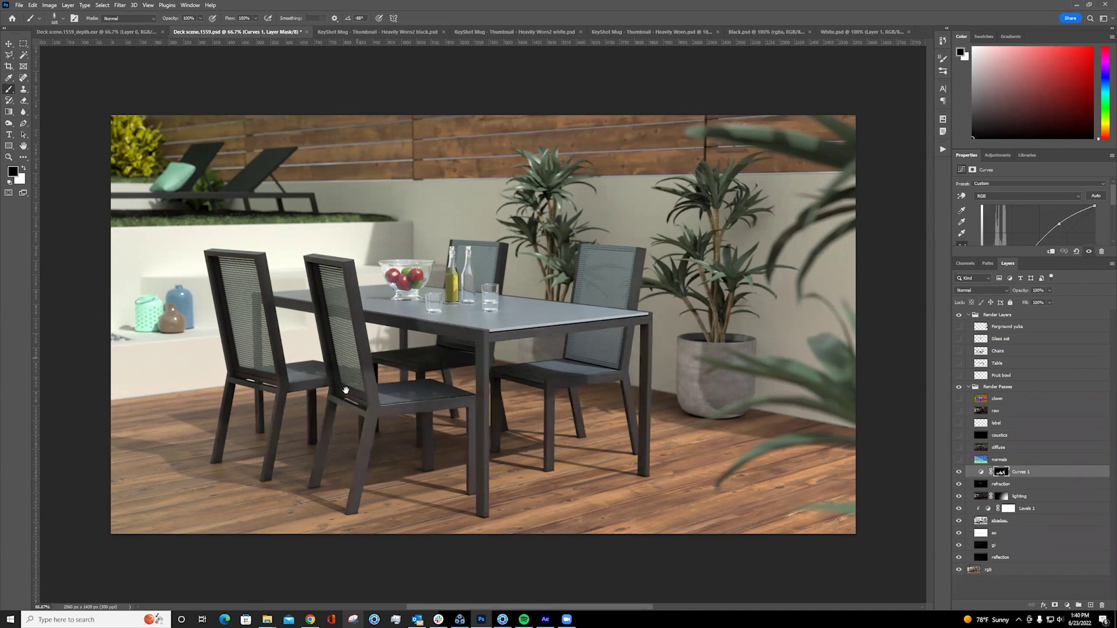
- Inspect the brightened chair and table frames up close at 200%, and return to the whole image
key(ctrl+plus)
key(ctrl+plus)
key(ctrl+plus)
drag(642, 212, 892, 106)
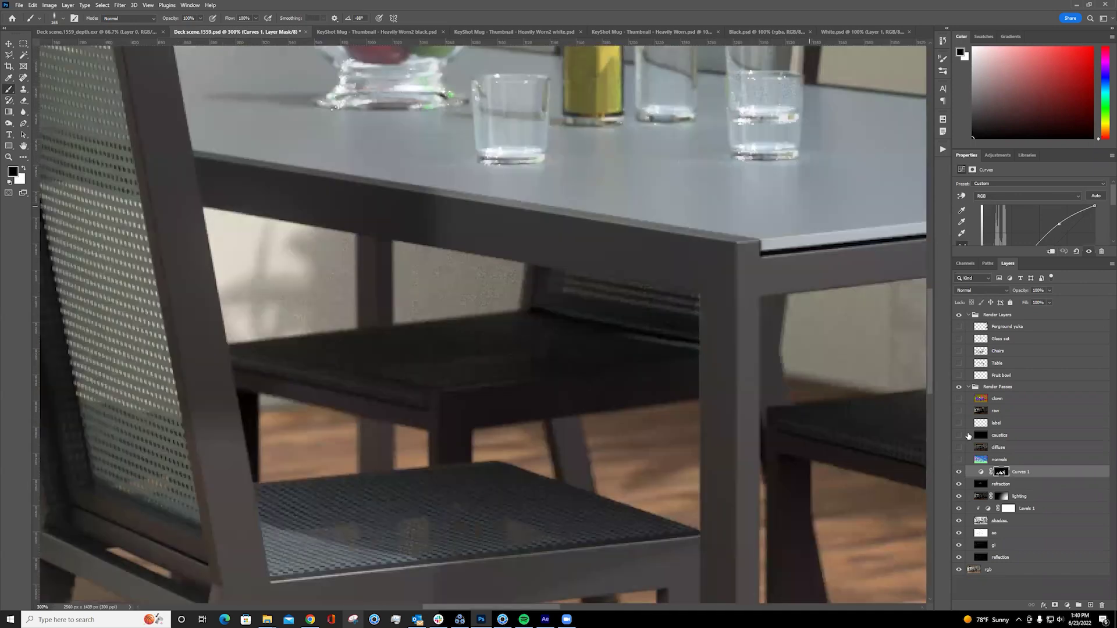
drag(932, 569, 1003, 475)
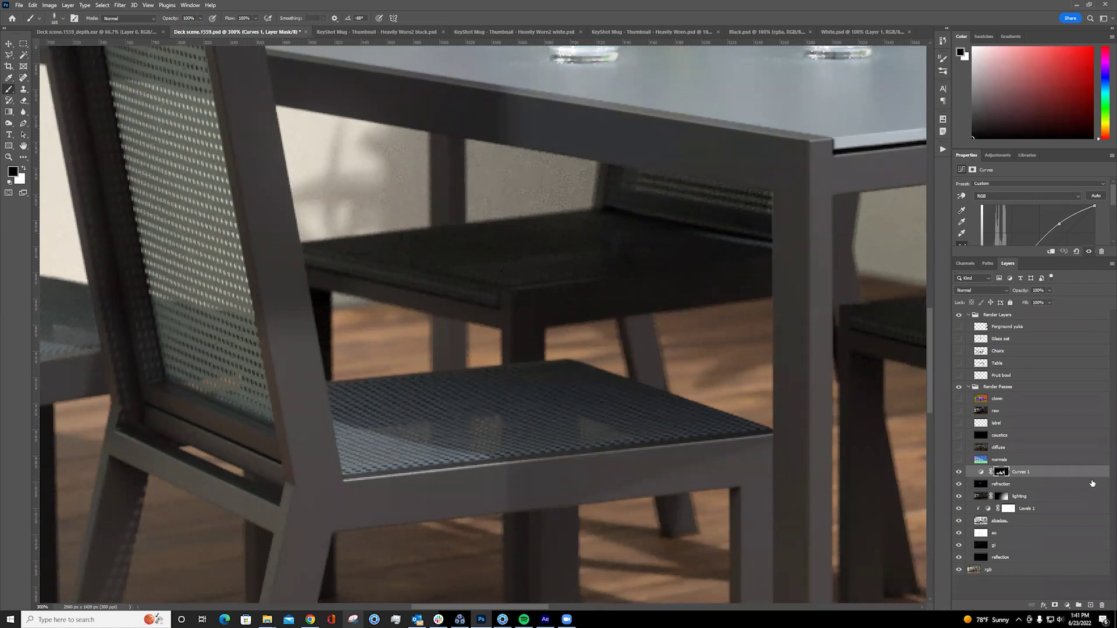
key(ctrl+1)
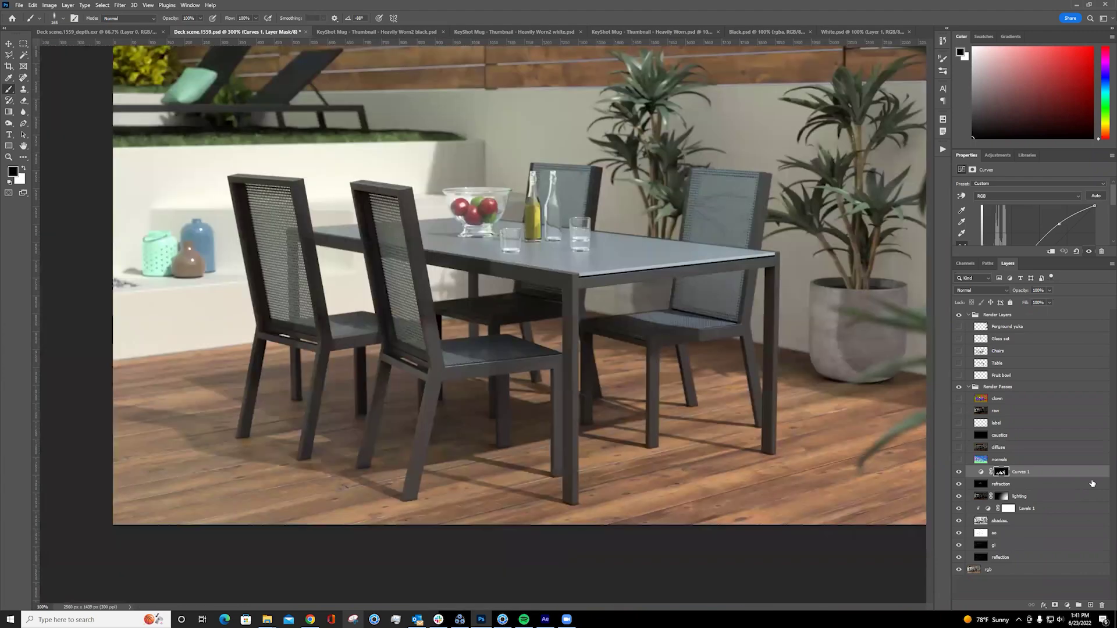
key(ctrl+minus)
key(ctrl+minus)
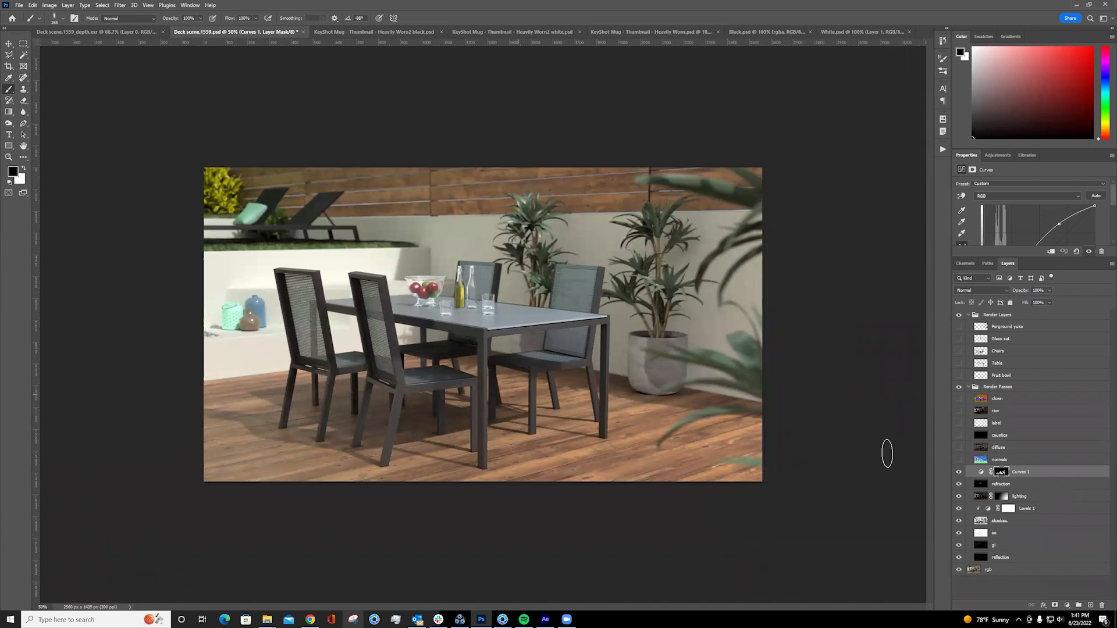
- Hide the Curves adjustment and briefly show the clown pass to review its color areas
click(959, 472)
click(959, 399)
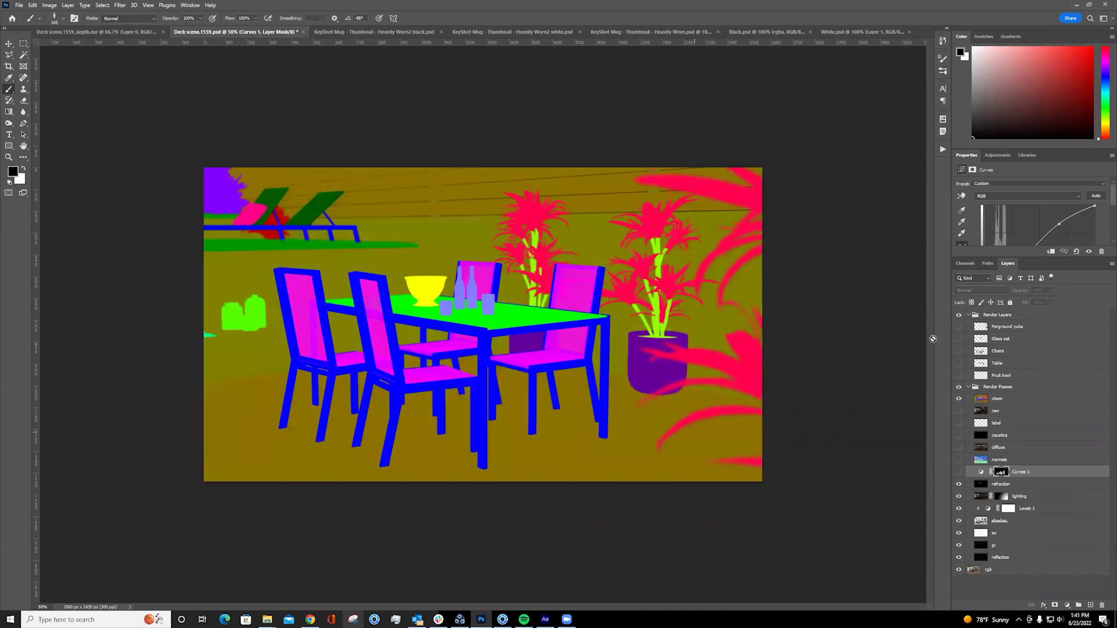
click(959, 385)
key(ctrl+plus)
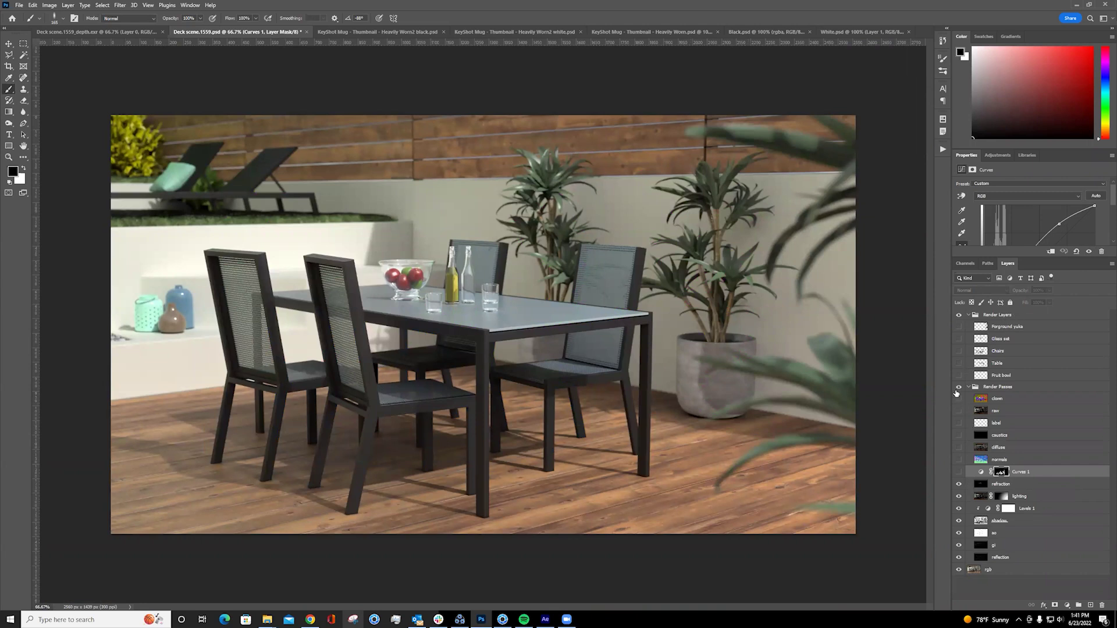
- Hide the Render Passes group and show the Chairs render layer
click(959, 387)
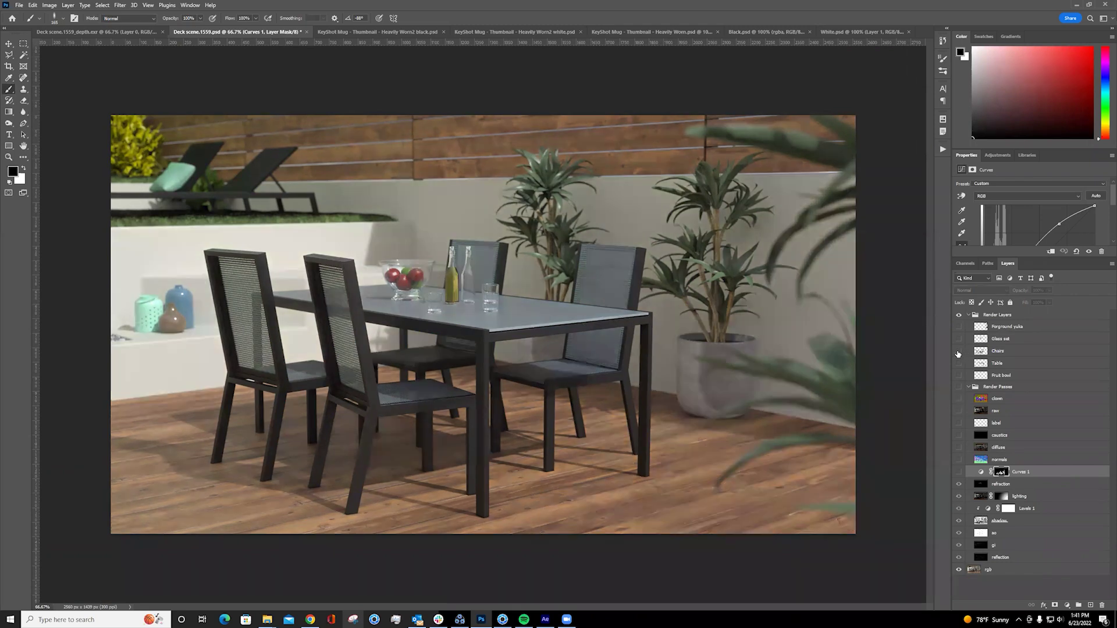
click(959, 352)
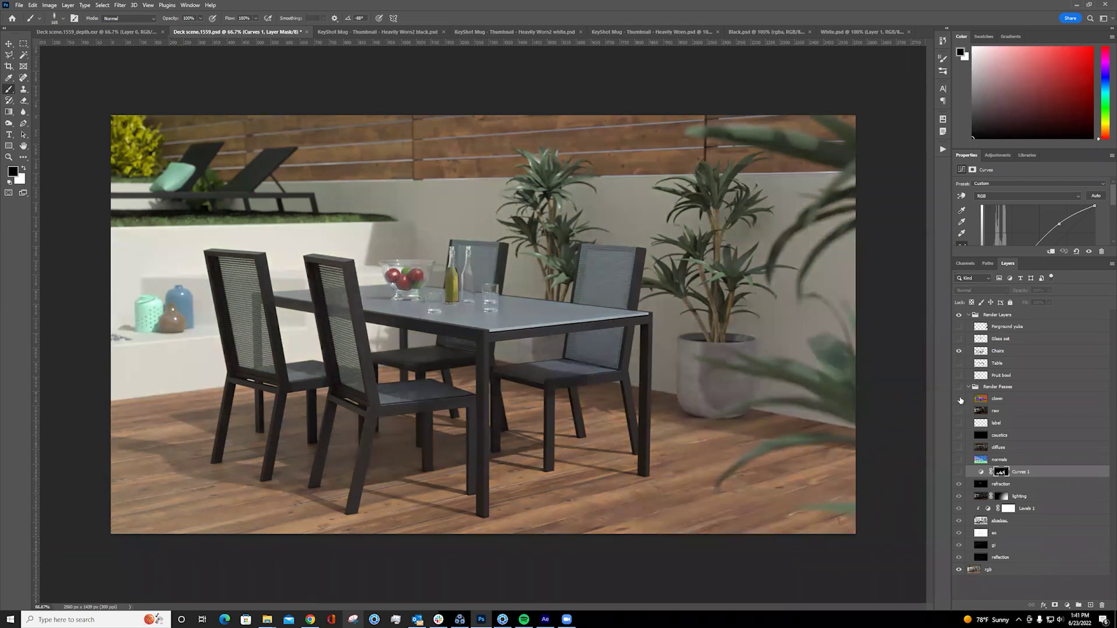
- Hide the rgb base render and inspect the cutout edges of the isolated Chairs render layer up close at 400%
click(959, 570)
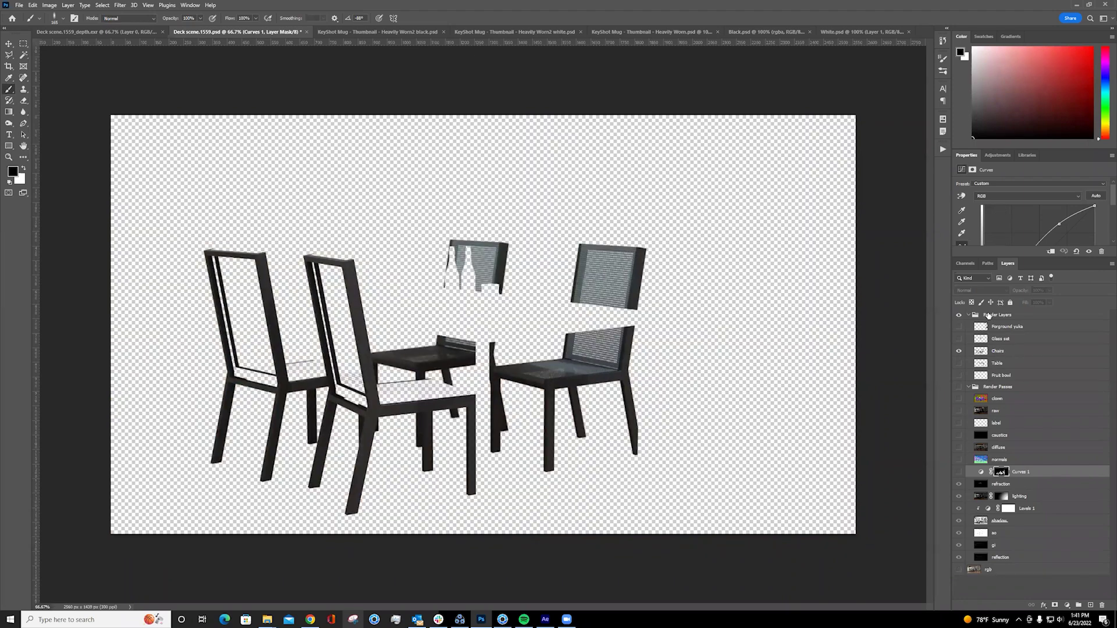
key(ctrl+plus)
key(ctrl+plus)
key(ctrl+plus)
key(ctrl+plus)
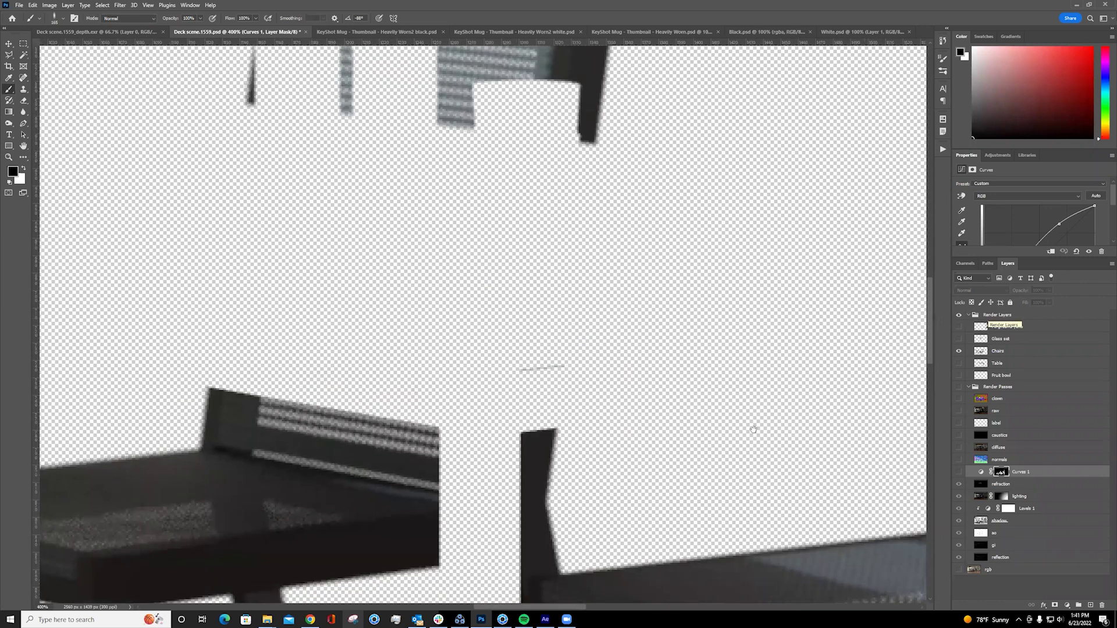
scroll(642, 168, up, 2)
scroll(673, 149, up, 4)
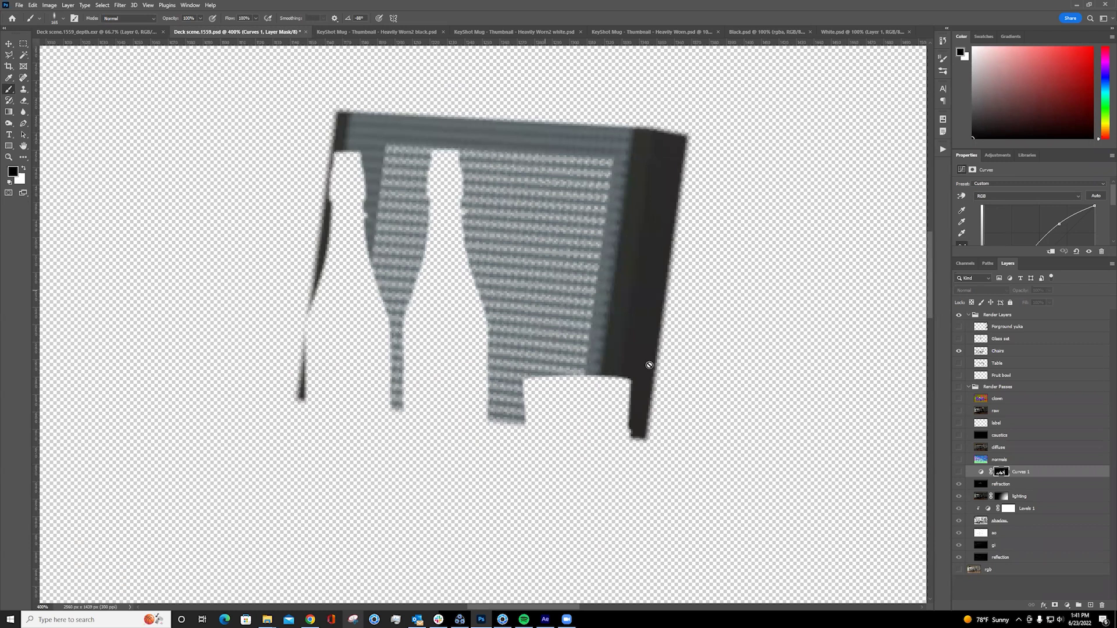
key(ctrl+minus)
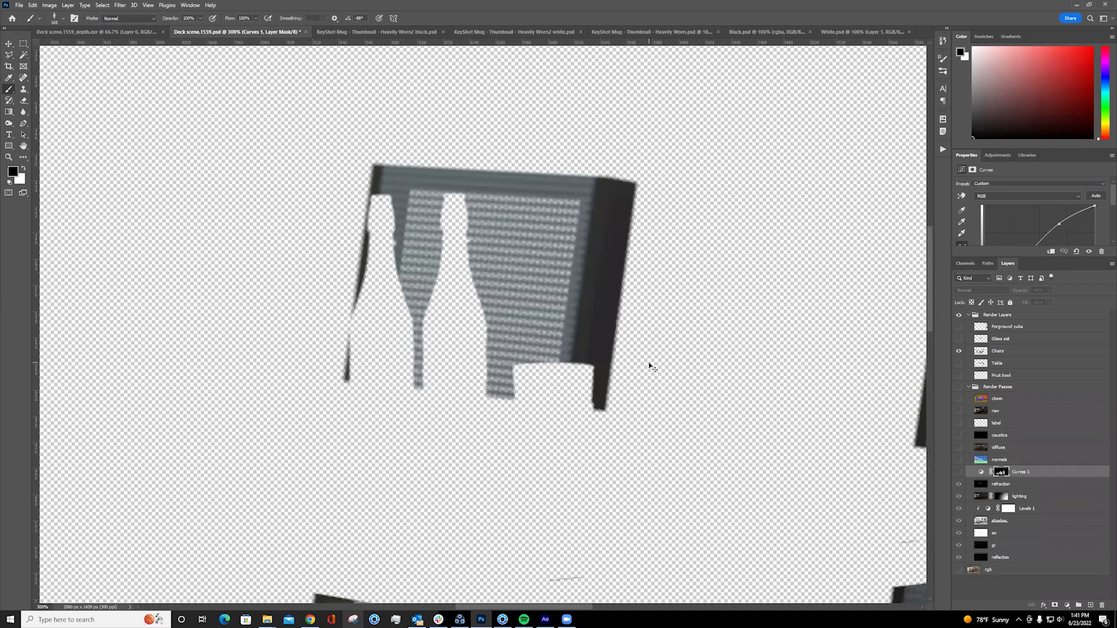
key(ctrl+minus)
key(ctrl+minus)
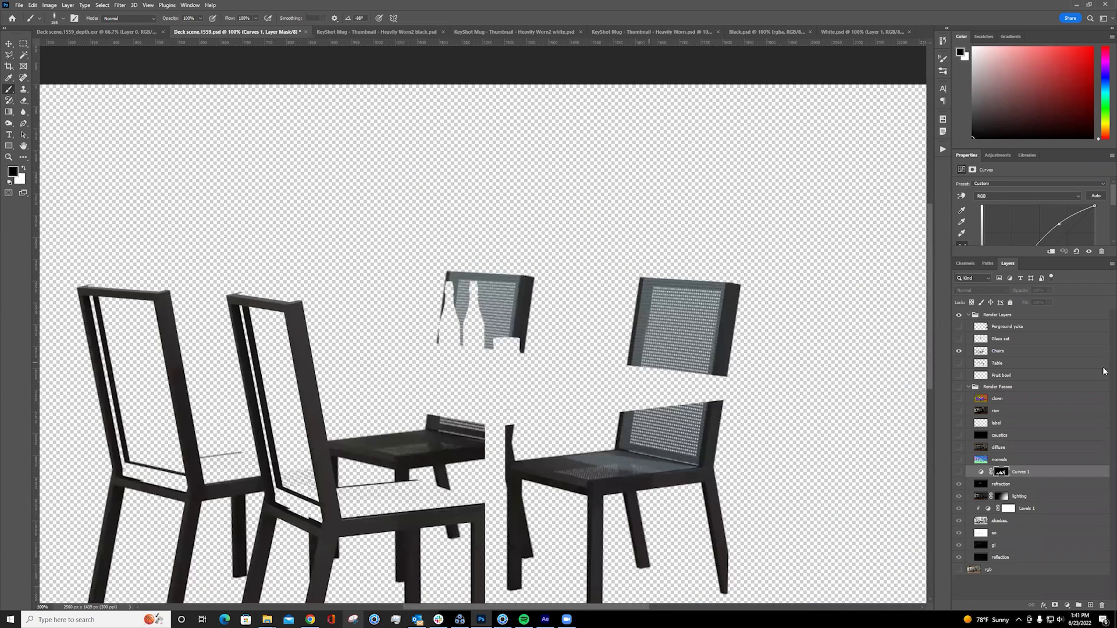
- Hide the Chairs layer, show the clown pass, and Magic Wand select the blue side frame of the chair behind the bottles
click(959, 351)
click(959, 399)
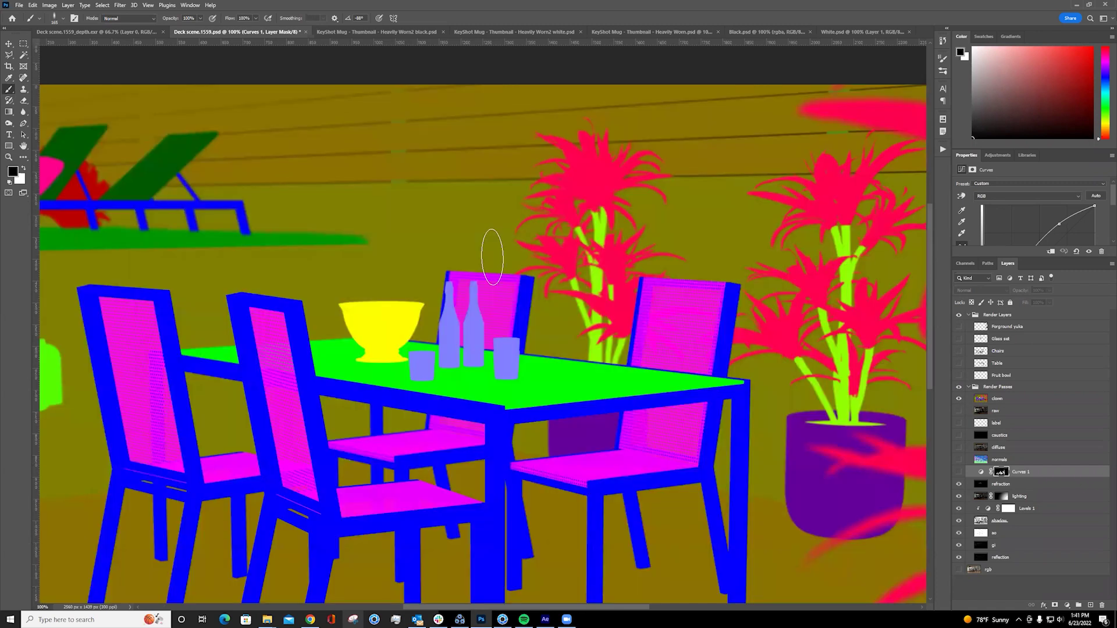
click(997, 400)
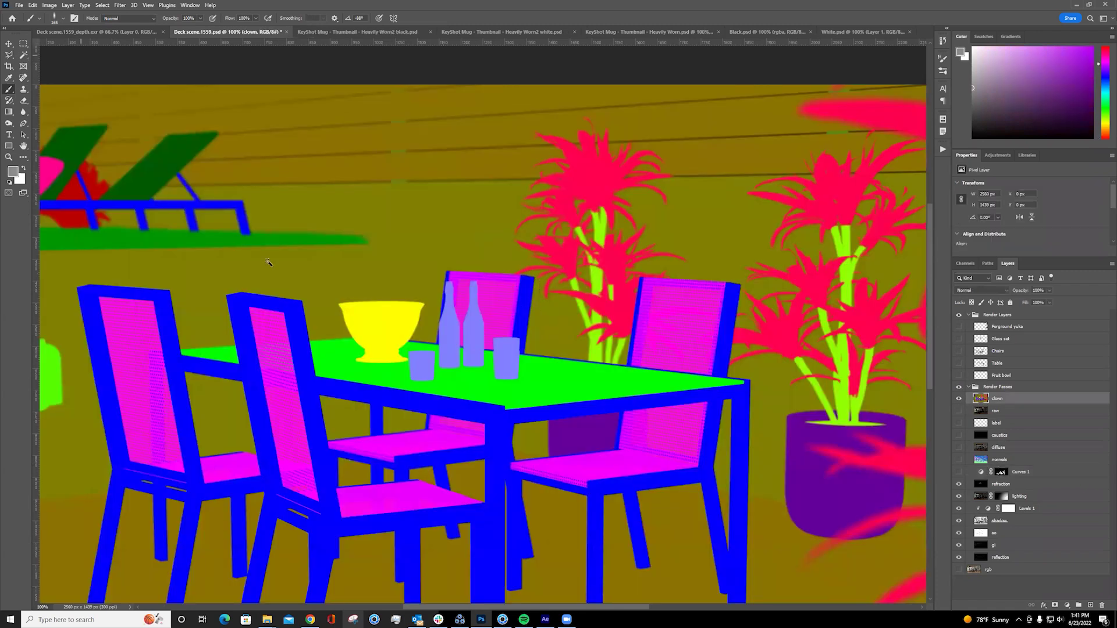
key(w)
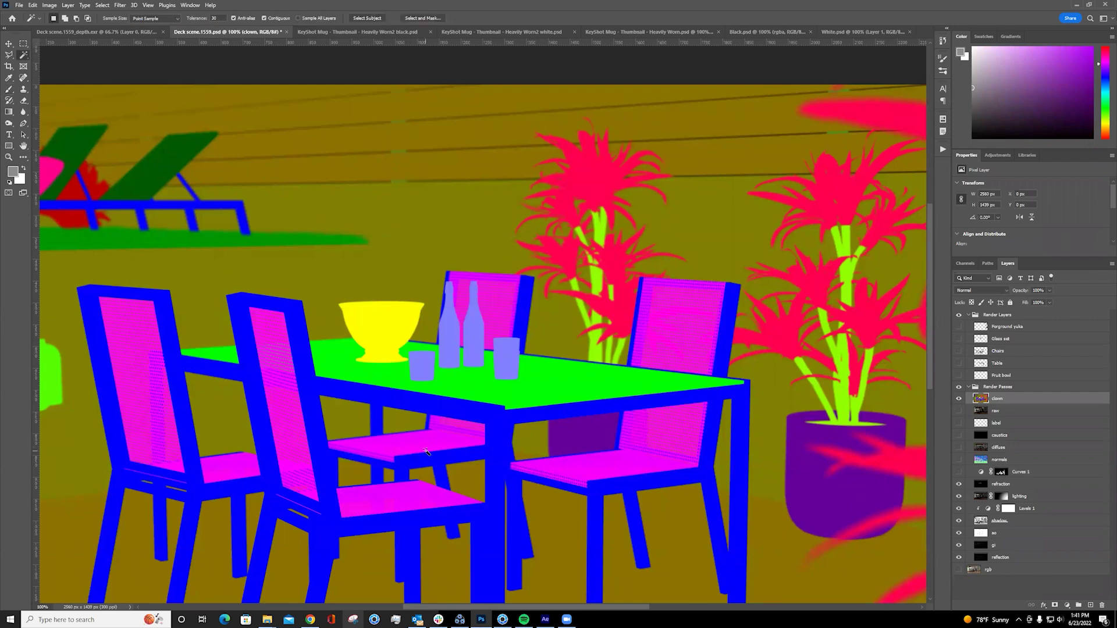
key(ctrl+plus)
key(ctrl+plus)
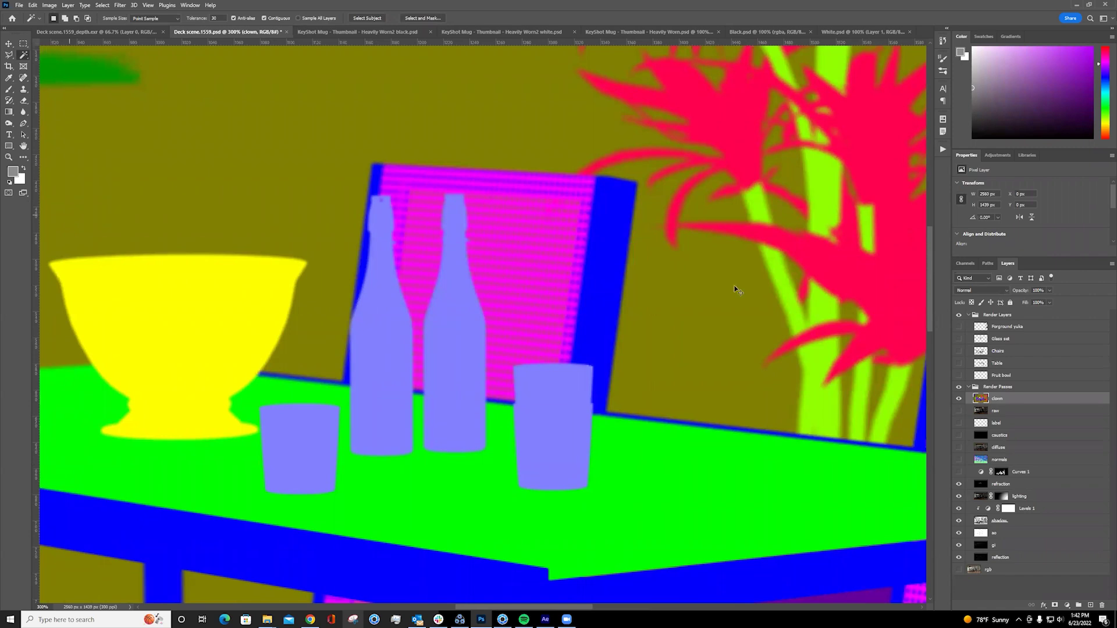
key(v)
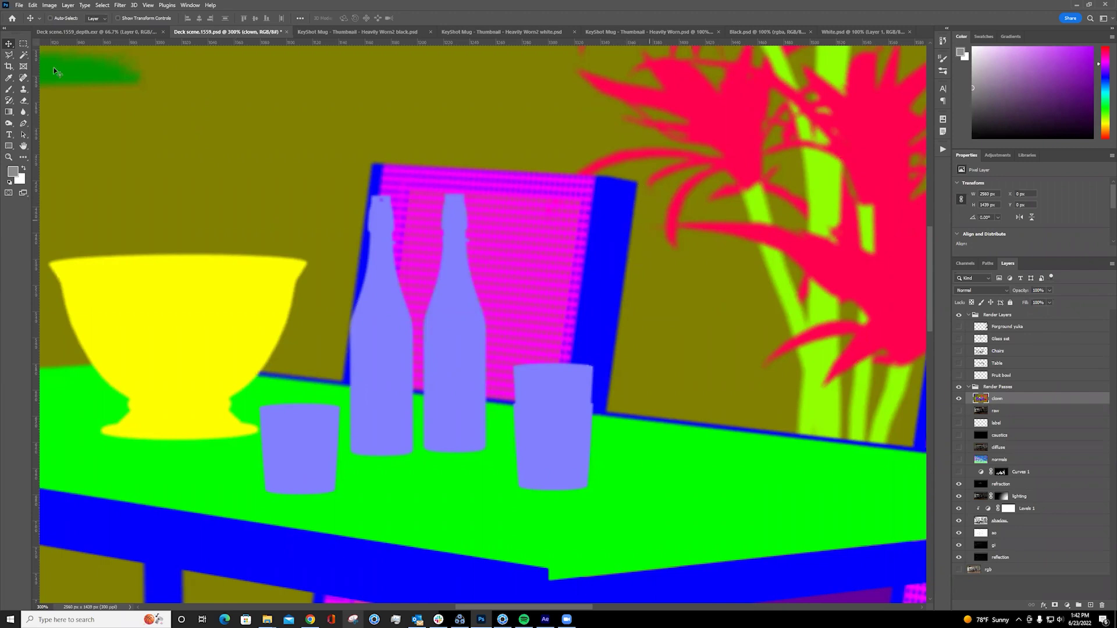
key(w)
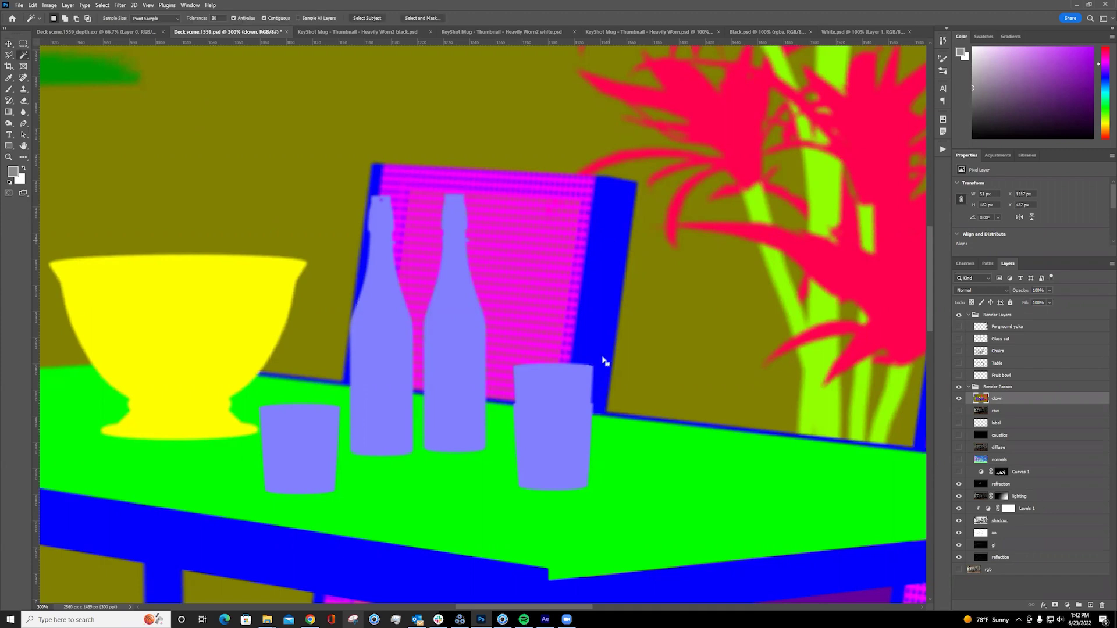
click(605, 184)
- Hide the clown pass and add a Levels adjustment masked to the selected frame above the refraction pass, with midtones at 3.80
click(958, 398)
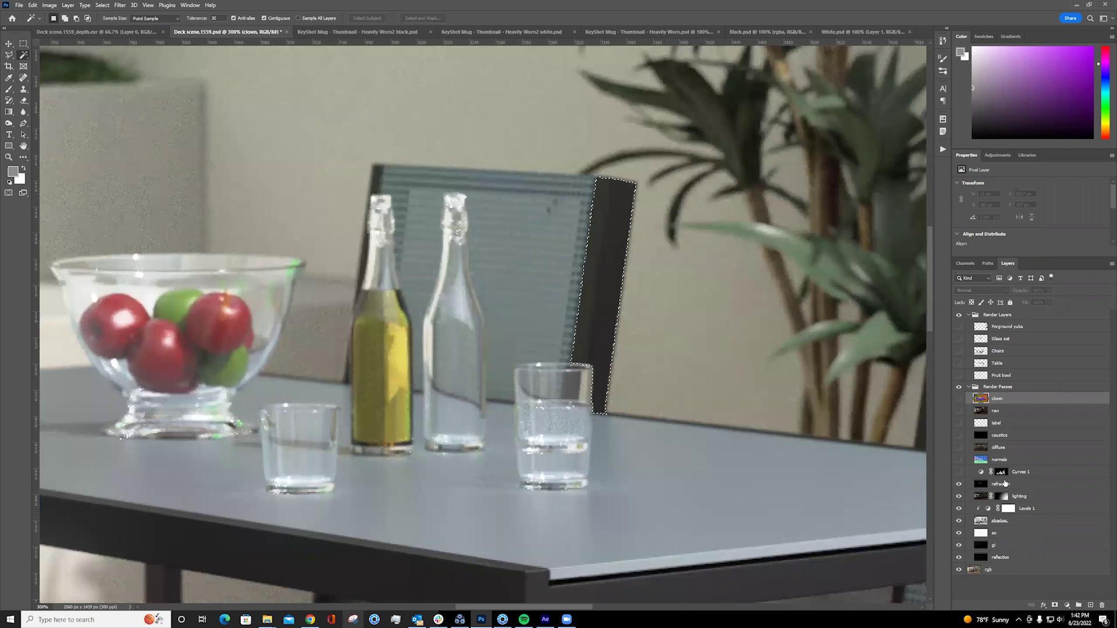
click(1041, 486)
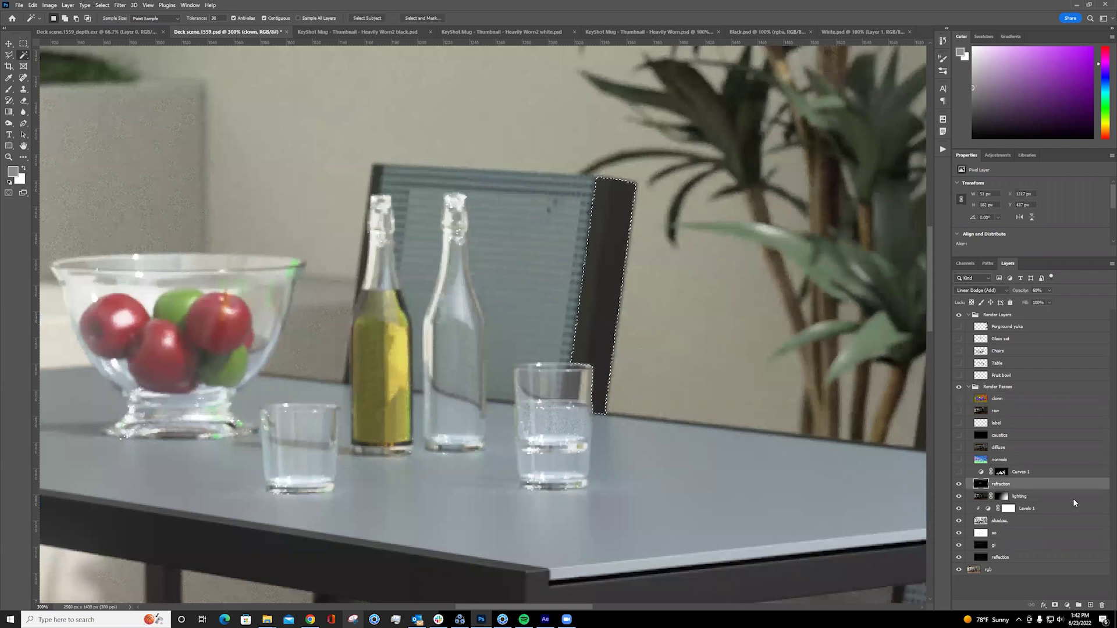
click(1067, 605)
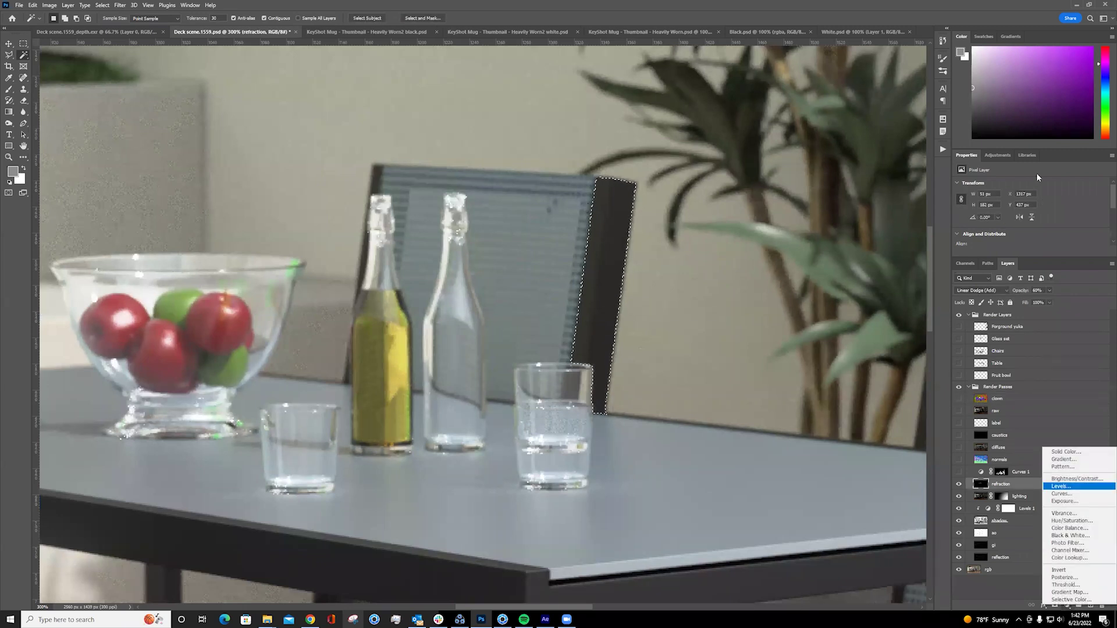
click(1061, 486)
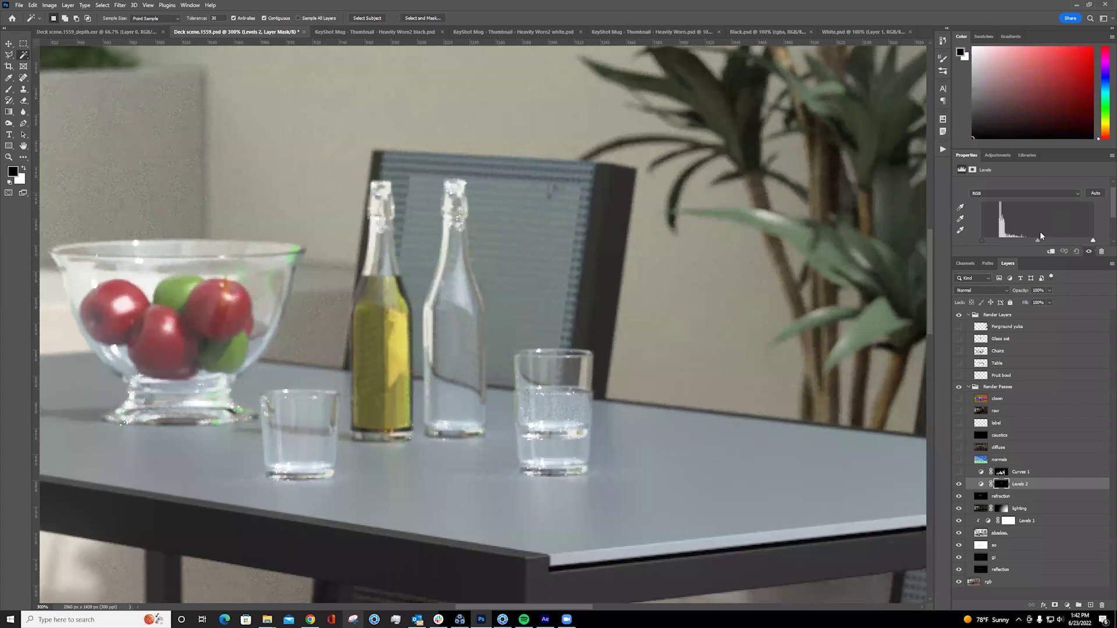
drag(1039, 234, 989, 232)
- Inspect the brightened frame's mask edges at 400% and hide its Levels adjustment
key(ctrl+plus)
key(ctrl+plus)
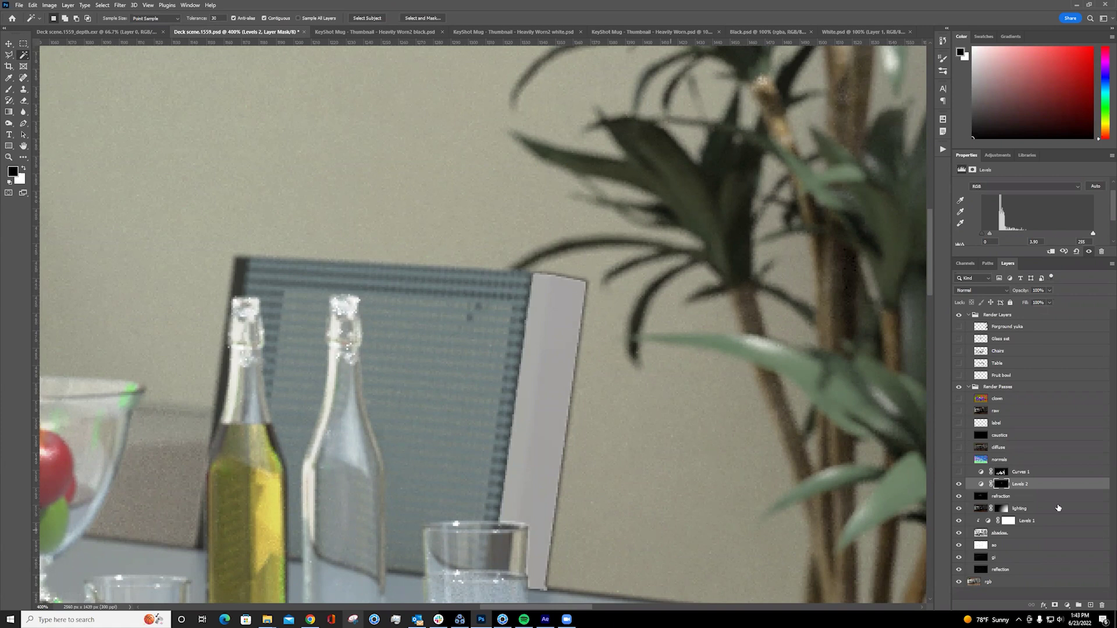
click(960, 485)
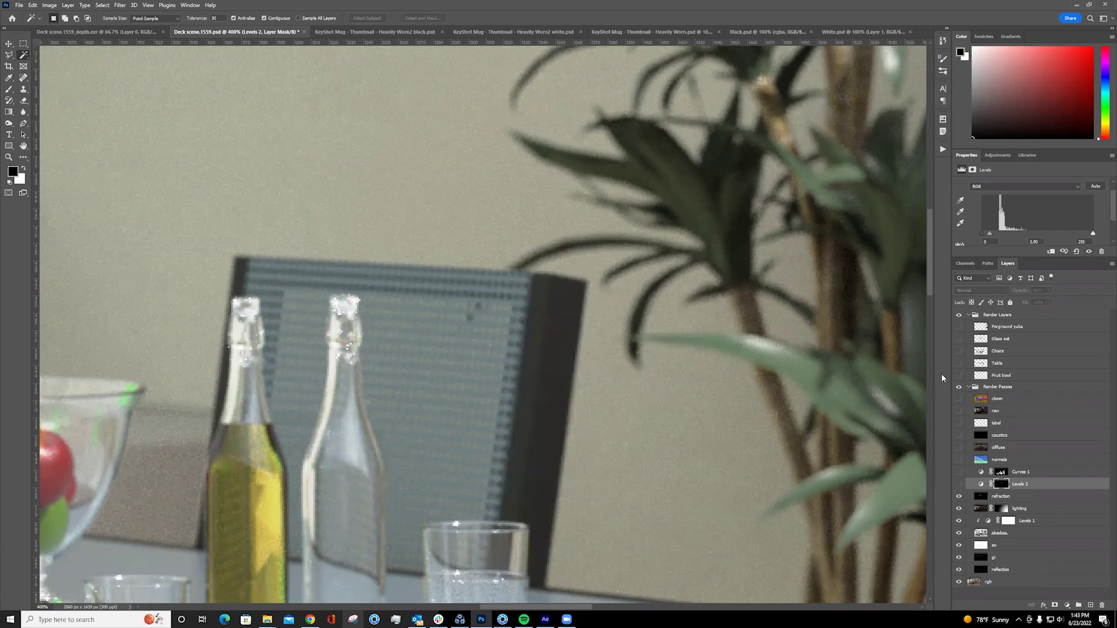
- Load the Chairs render layer's outline as a selection and add a Levels adjustment masked to it, with midtones at 2.03
ctrl+click(980, 352)
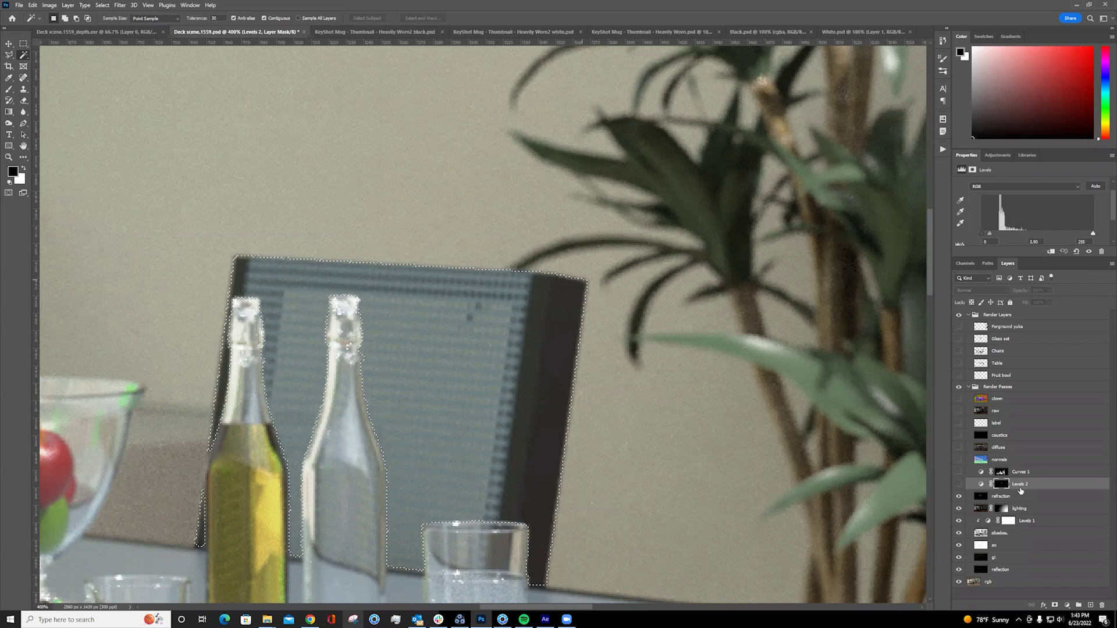
click(1066, 606)
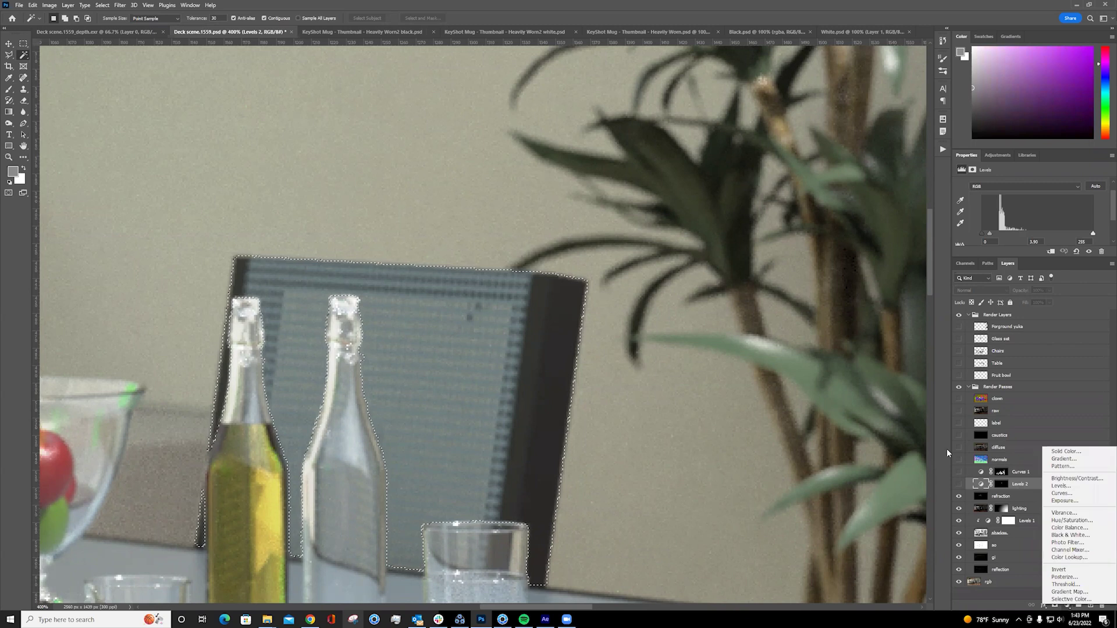
click(1064, 489)
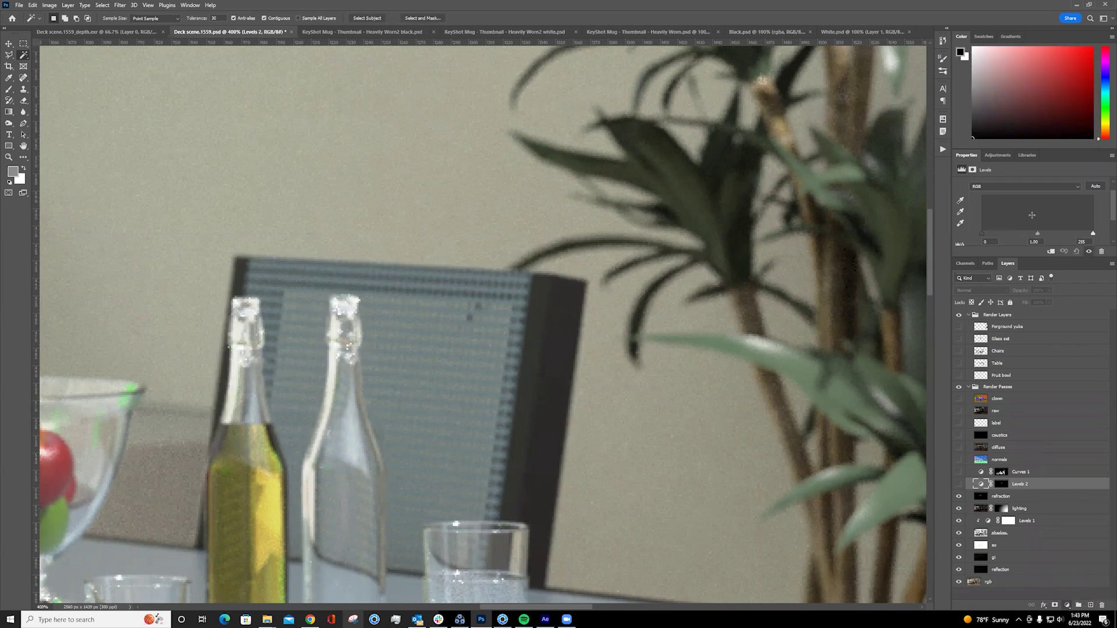
scroll(1026, 225, down, 2)
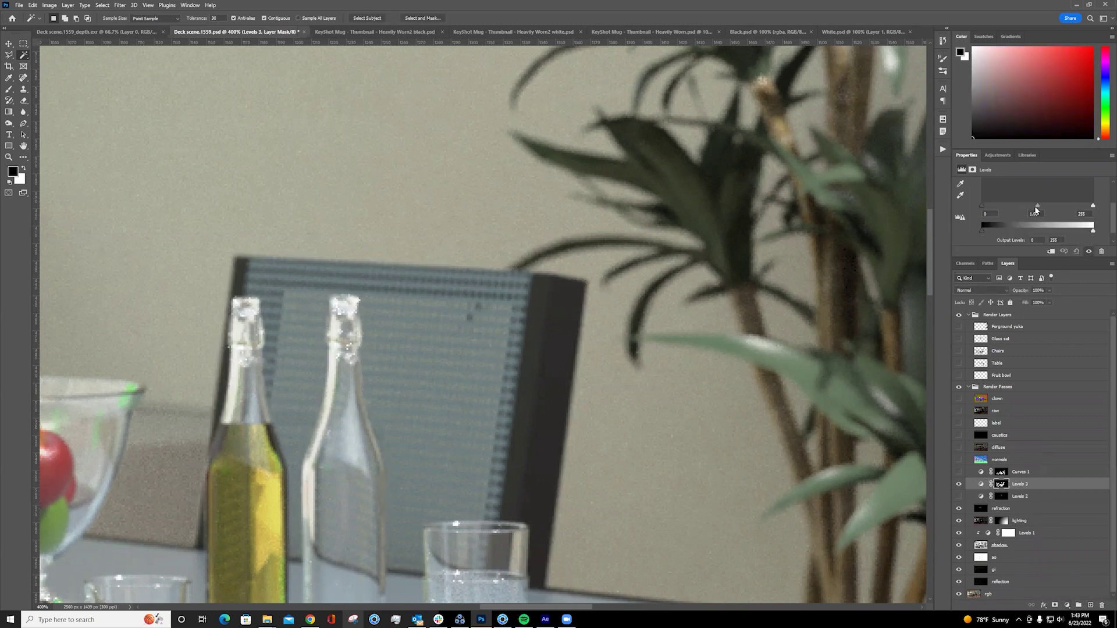
drag(1023, 206, 1009, 214)
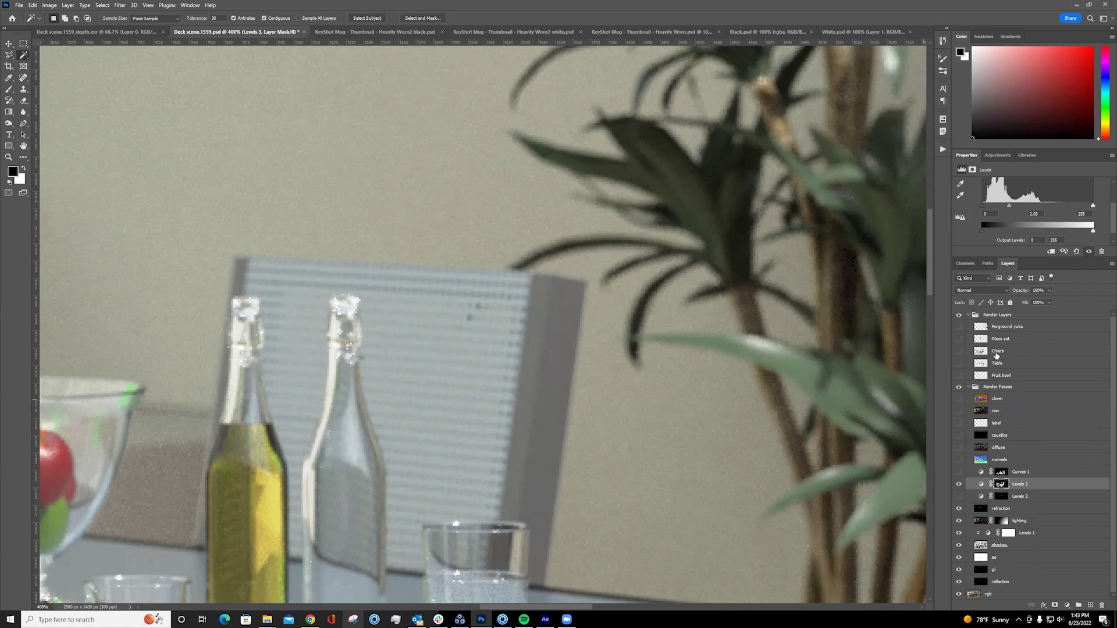
- Hide the chair-masked Levels adjustment, and show and select the Curves adjustment
click(959, 485)
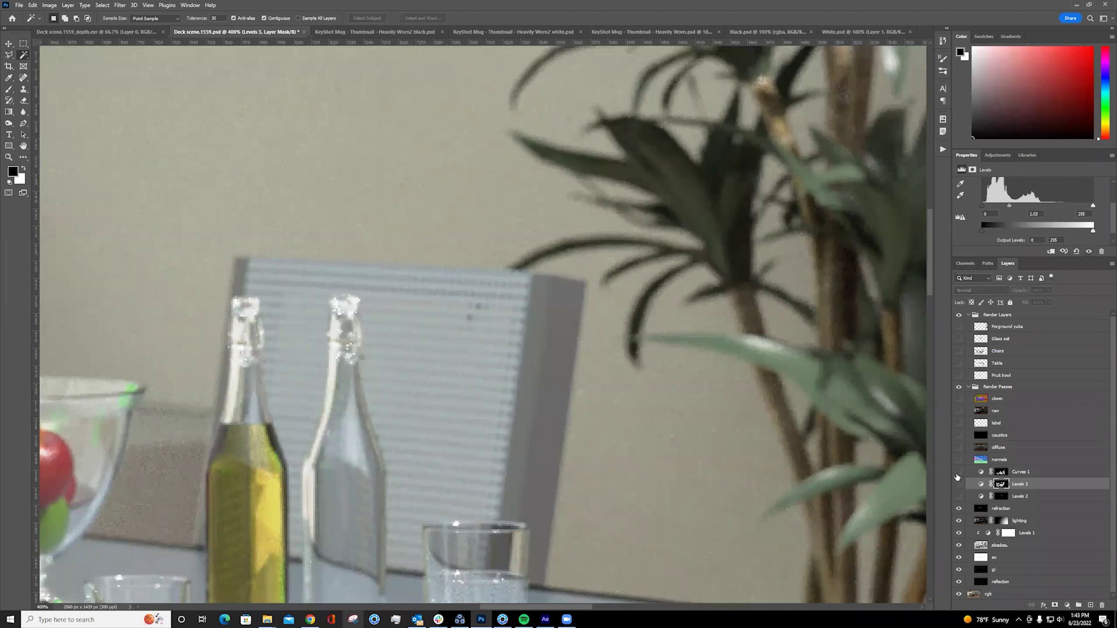
click(957, 473)
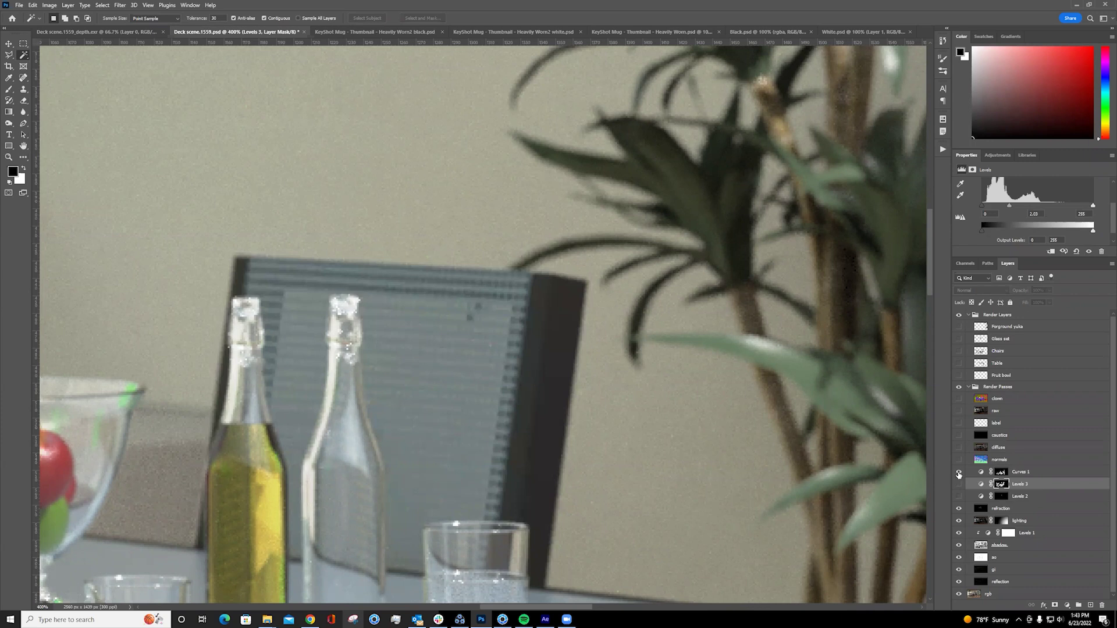
click(960, 473)
click(982, 472)
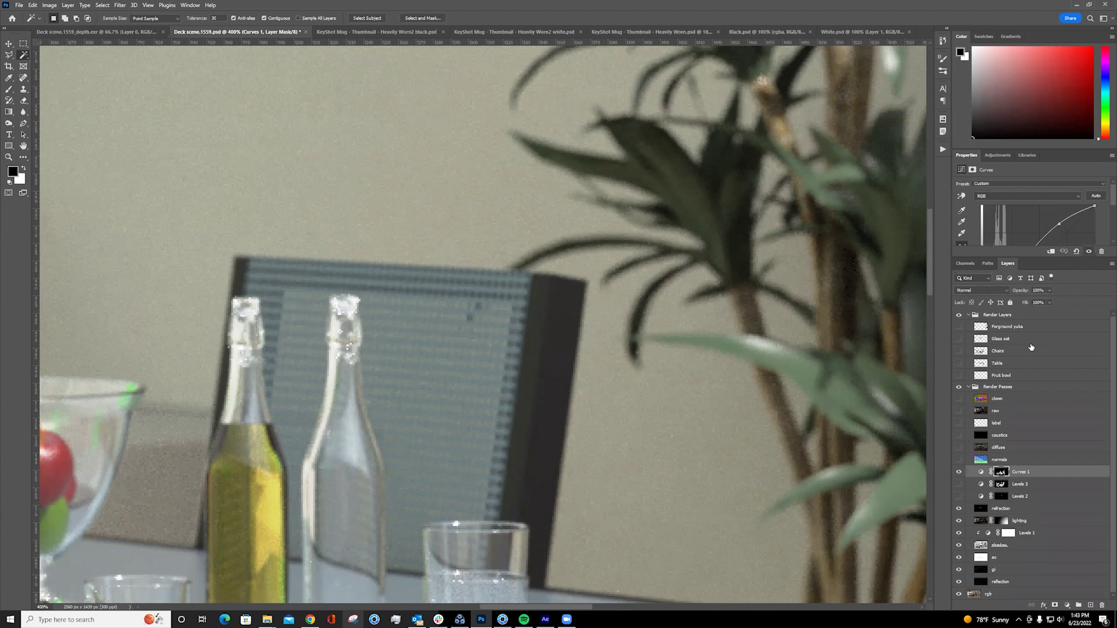
- Show the frame's Levels adjustment, hide the clown pass, and review the result in the full image
click(960, 497)
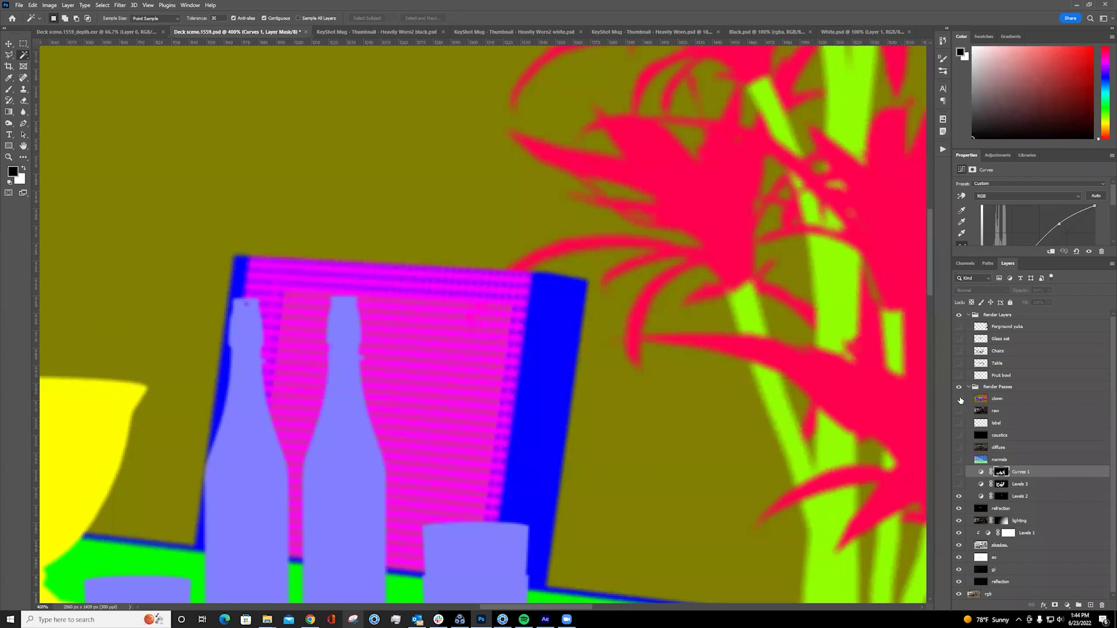
click(959, 399)
key(ctrl+minus)
key(ctrl+minus)
key(ctrl+minus)
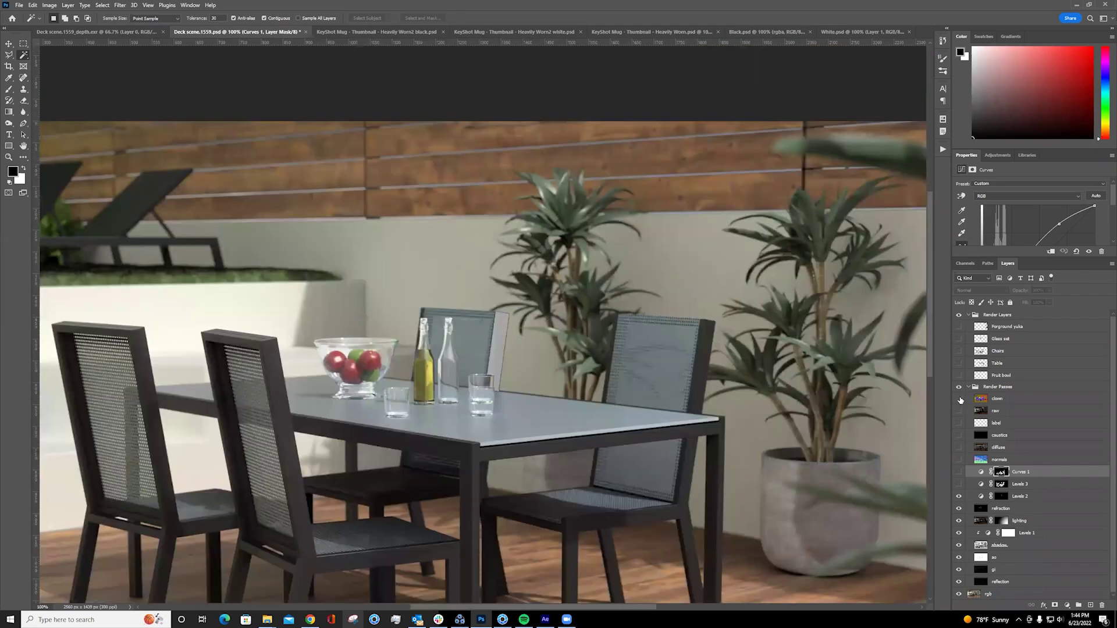
key(ctrl+minus)
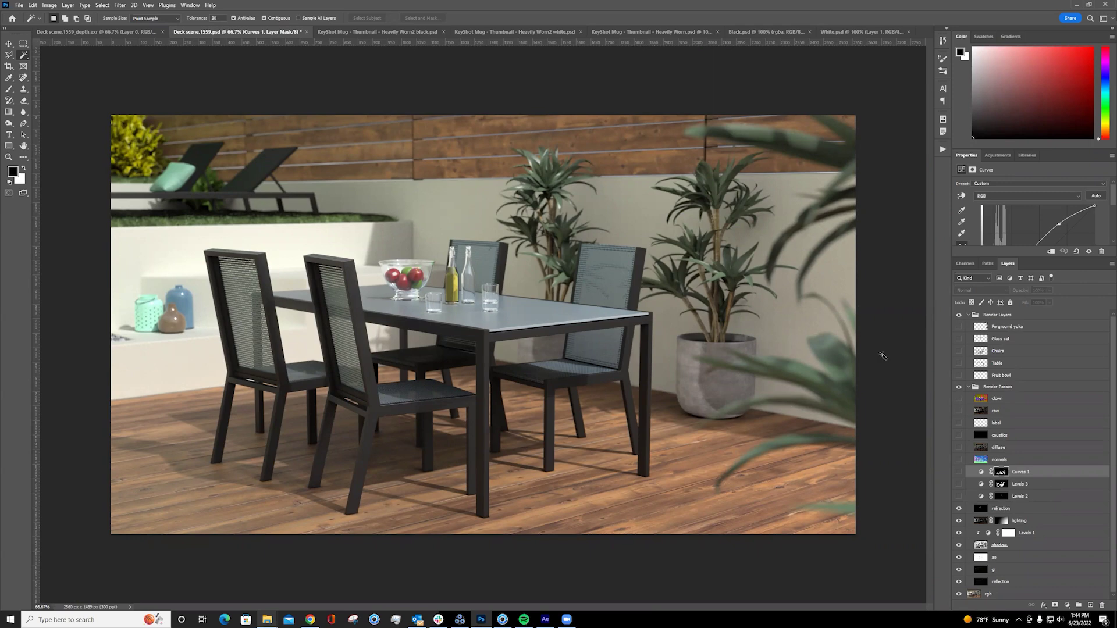
- Show and select the normals pass, and compare its surface colors with the composited image in full and at 100%
click(959, 459)
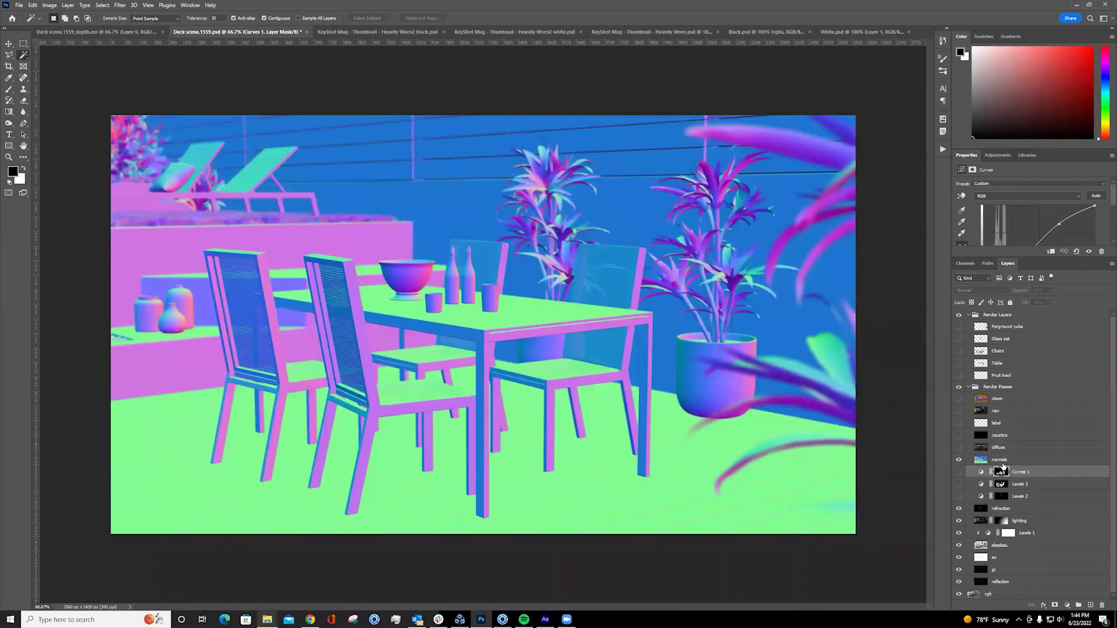
click(1006, 461)
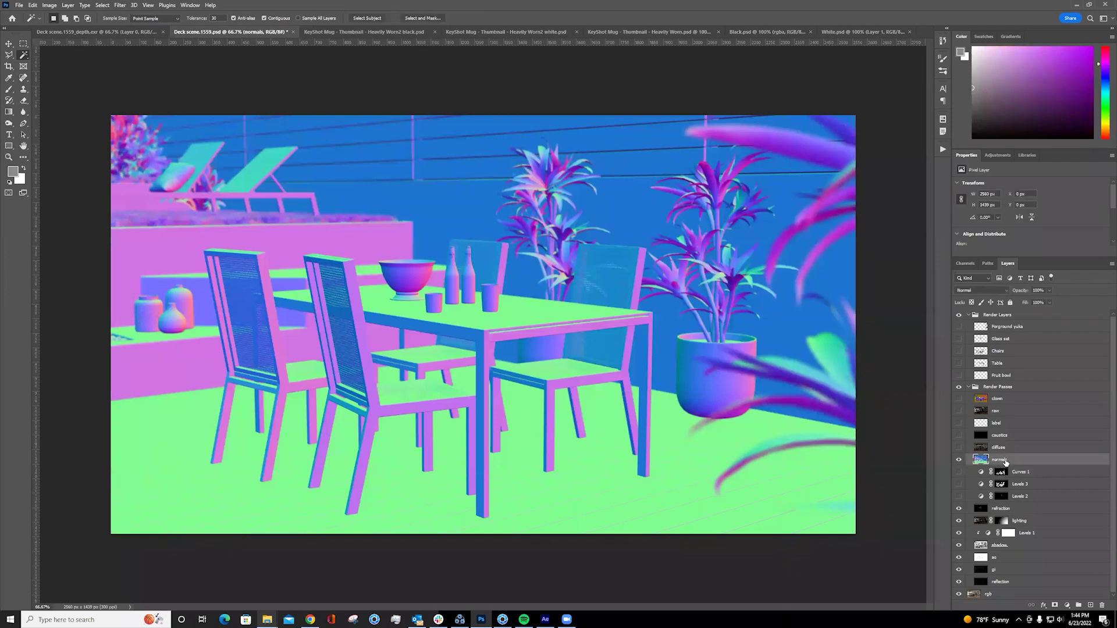
key(ctrl+1)
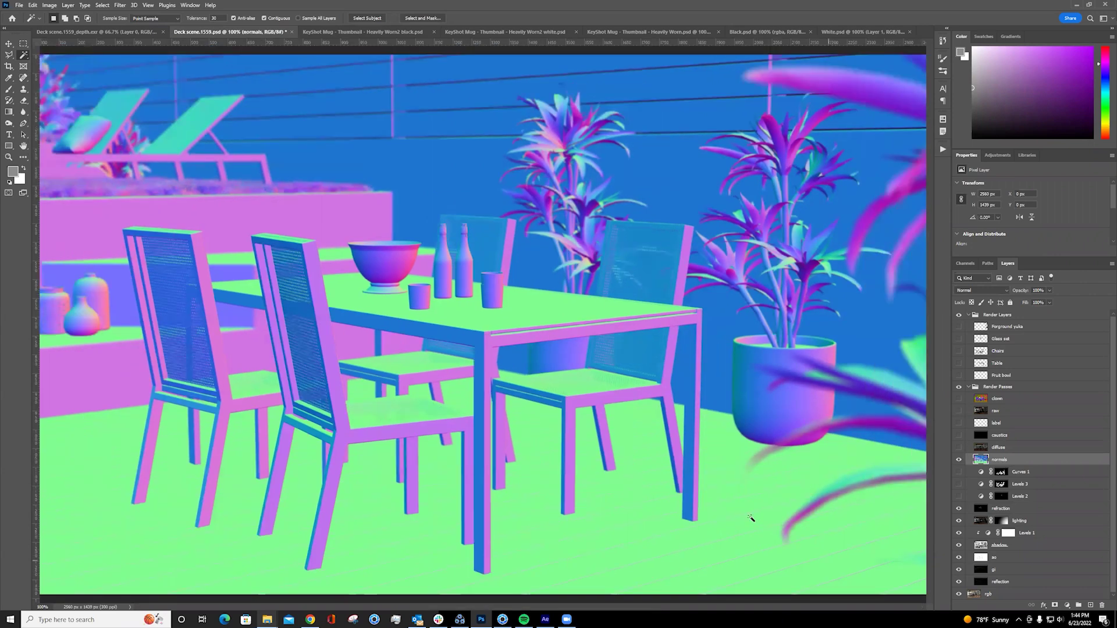
key(ctrl+minus)
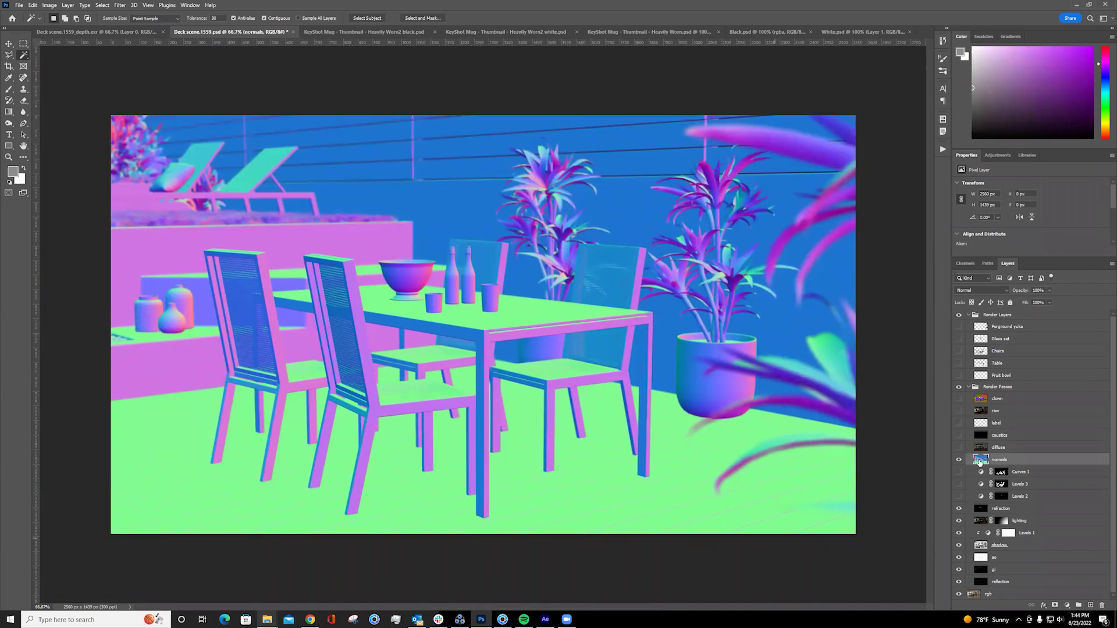
click(959, 461)
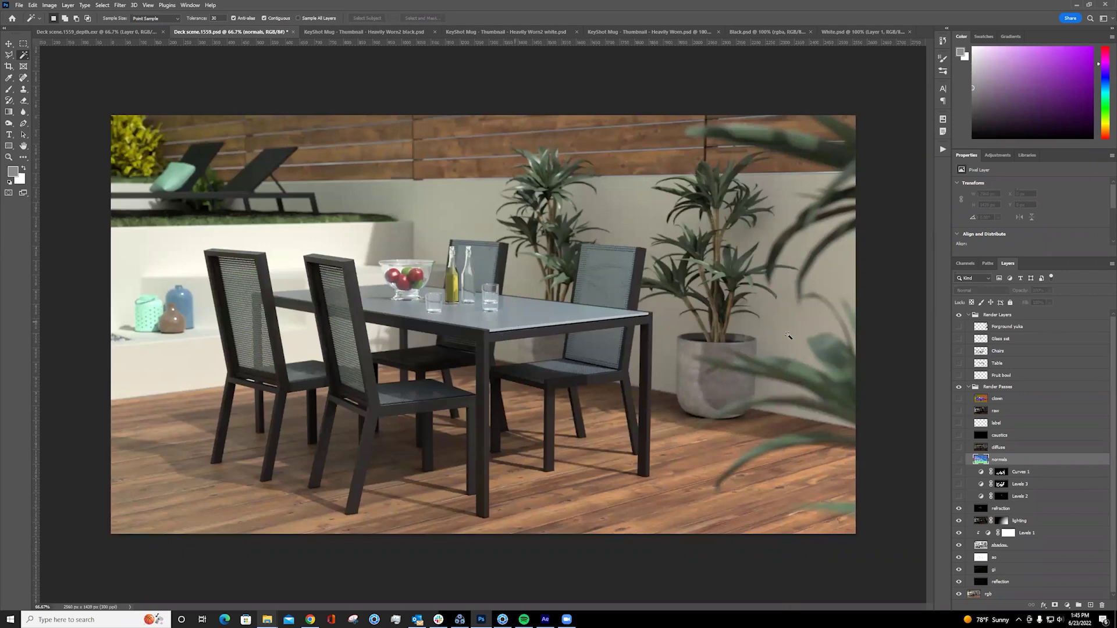
key(ctrl+plus)
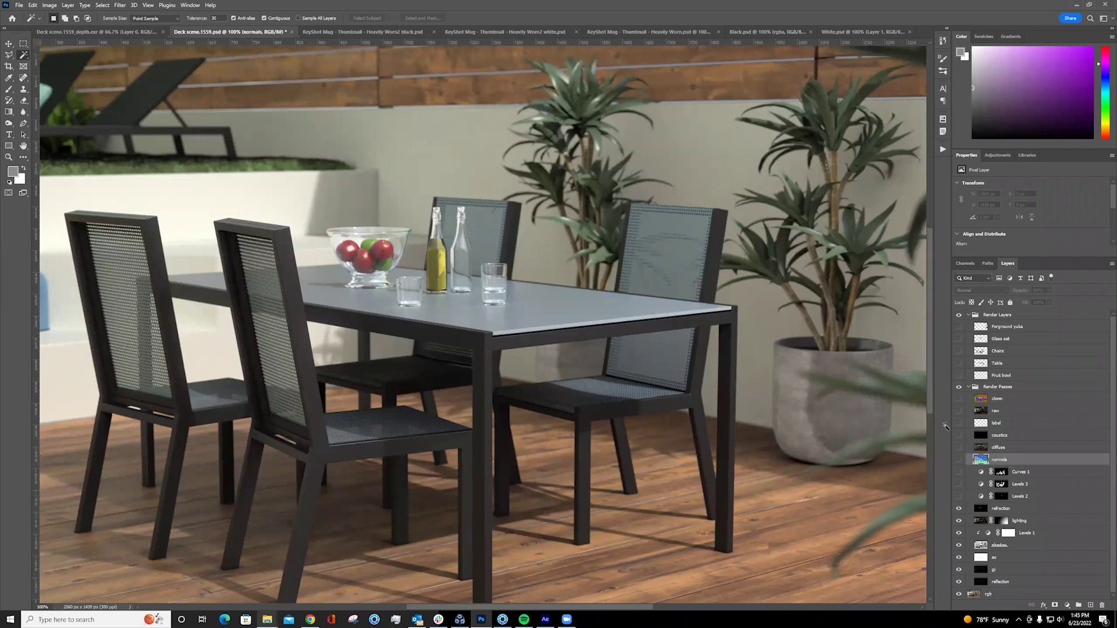
click(959, 460)
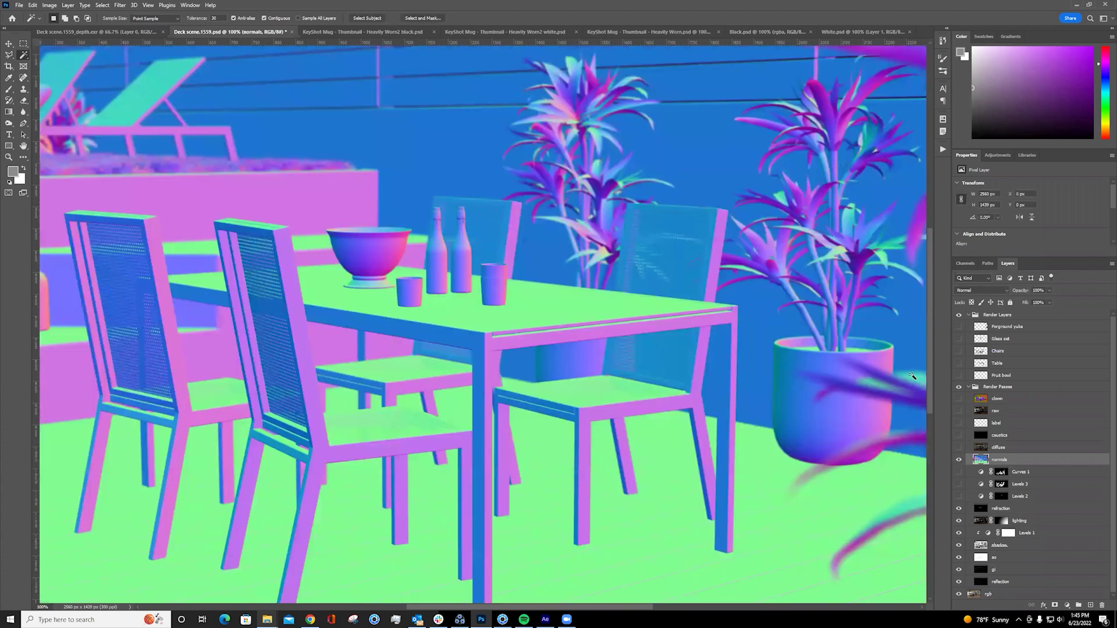
- Load the Table render layer's outline as a selection and sample the table's pink front edge with Color Range on the normals pass, fuzziness 200
ctrl+click(981, 365)
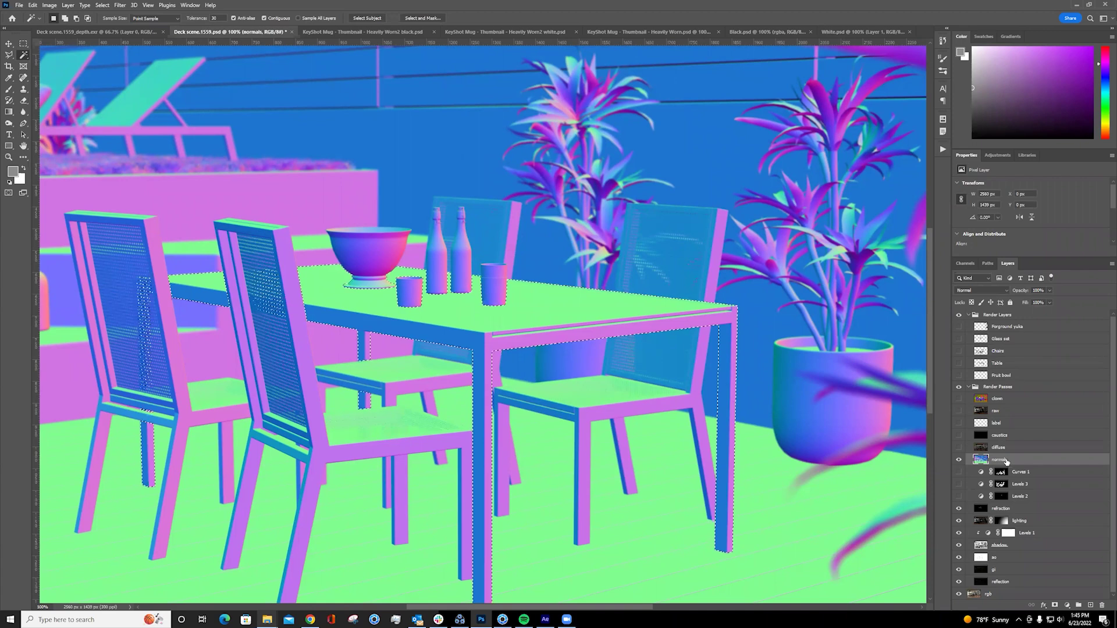
click(104, 5)
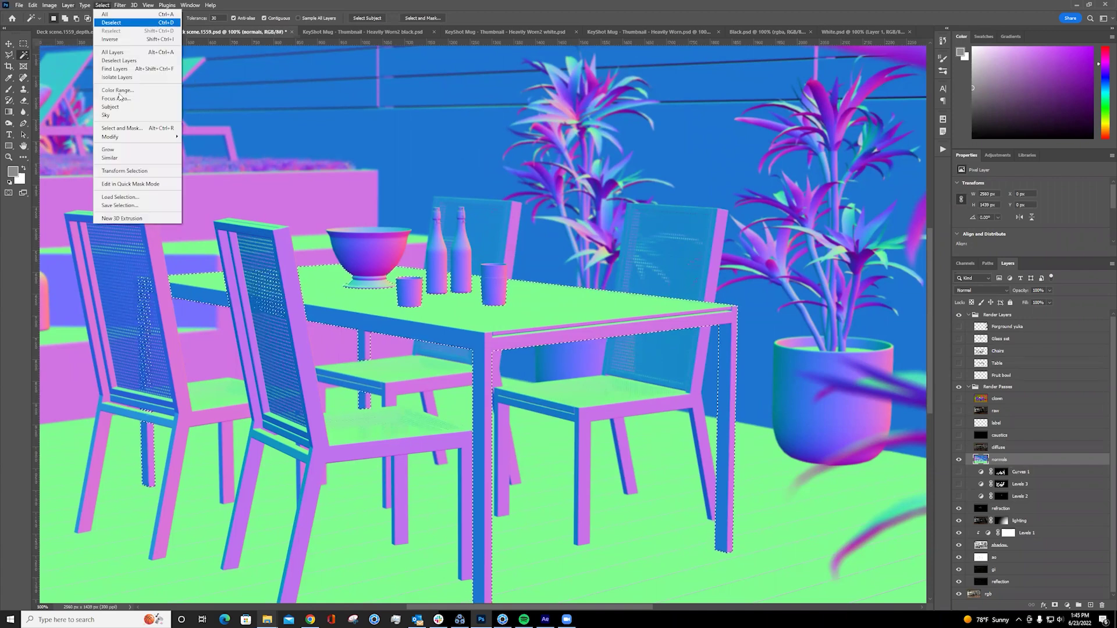
key(Escape)
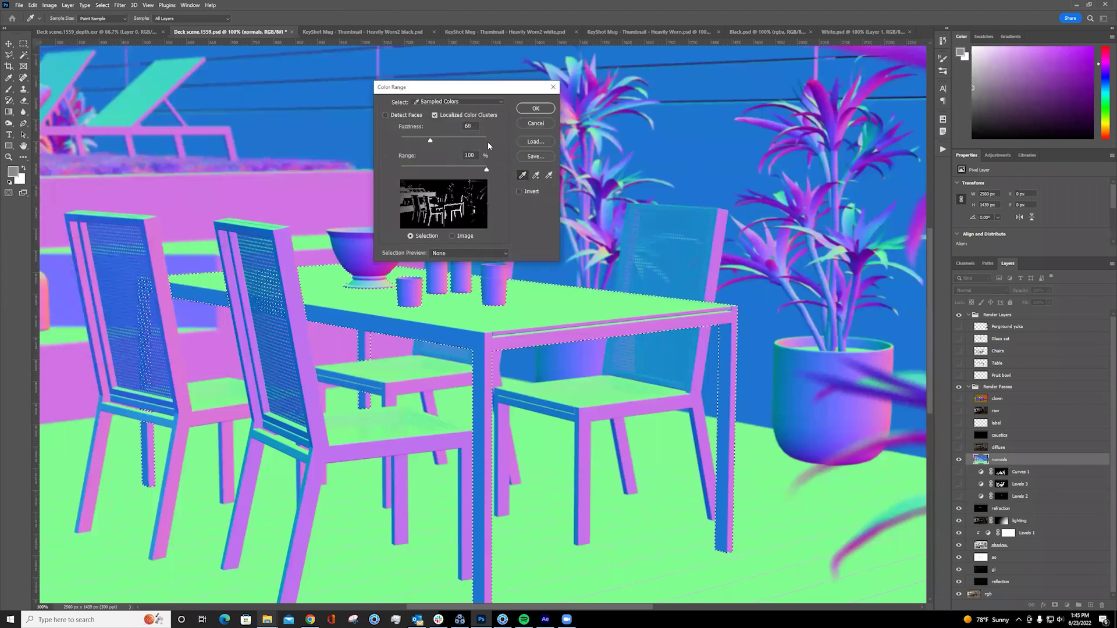
drag(430, 140, 487, 140)
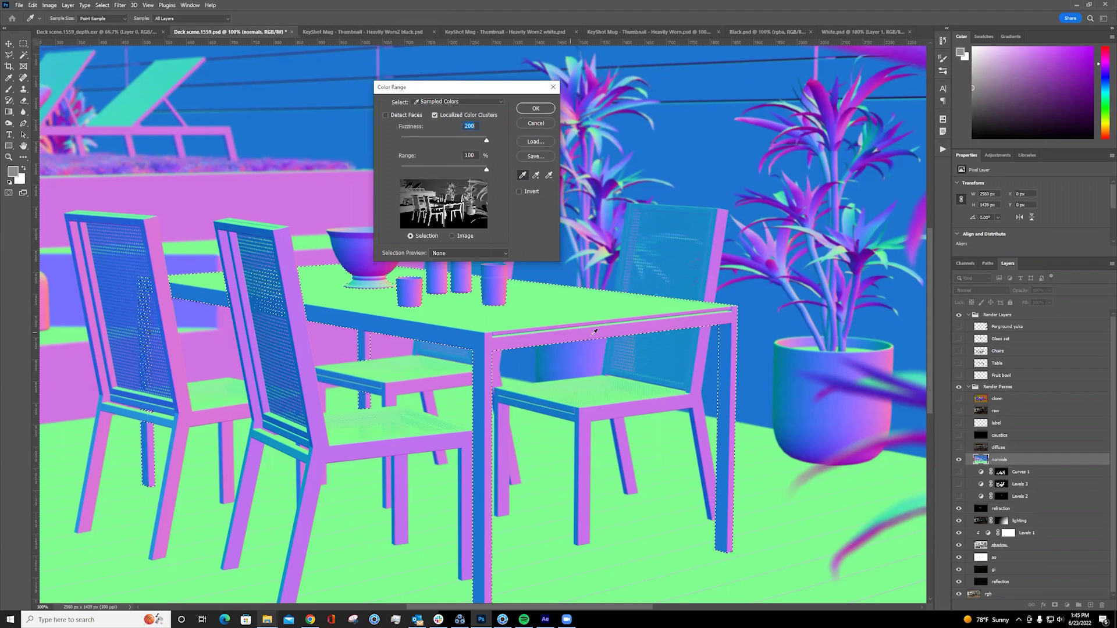
click(639, 322)
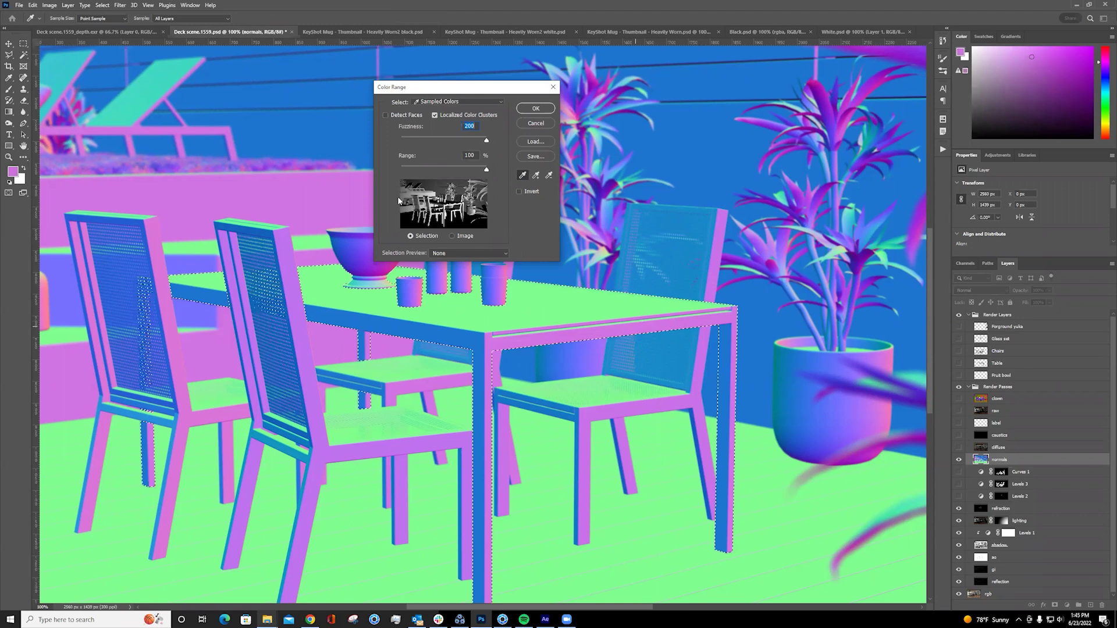
- Compare the Color Range previews for the green upward-facing and blue side-facing surfaces, and resample the table's pink front edge
click(463, 194)
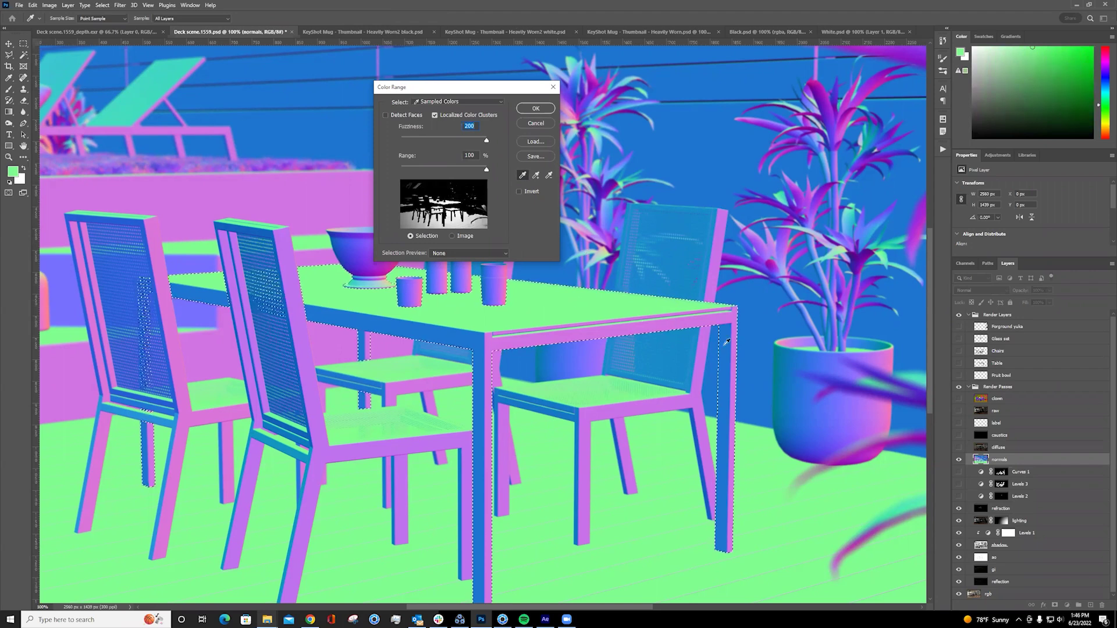
click(446, 221)
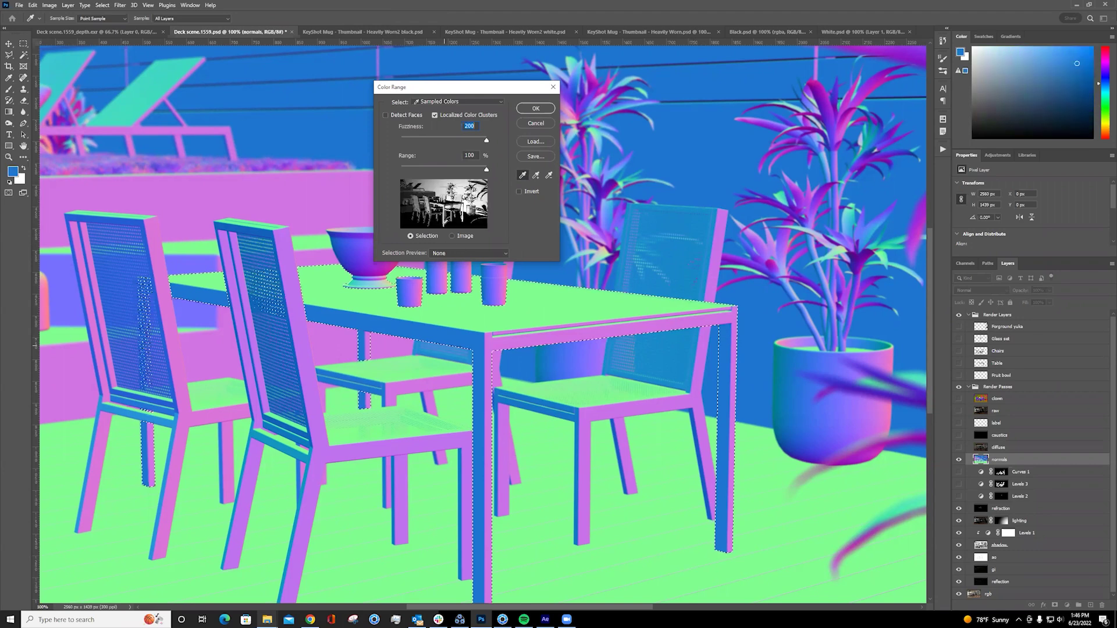
click(614, 329)
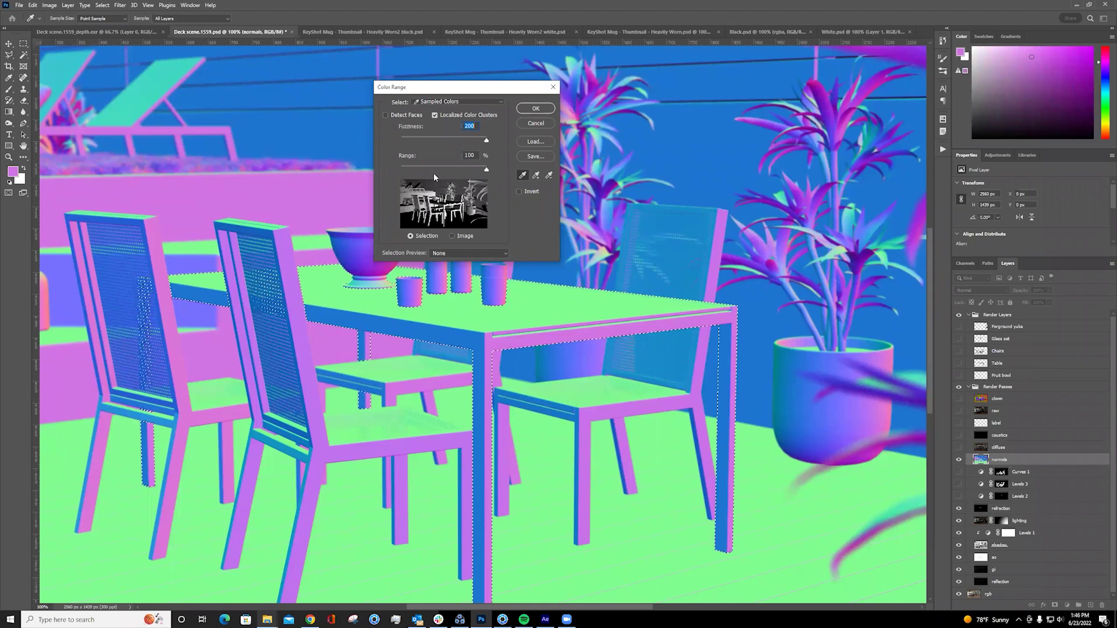
- Try narrower Color Range settings, settle on fuzziness 36 and range 100%, and apply the selection to the table's pink faces
click(417, 168)
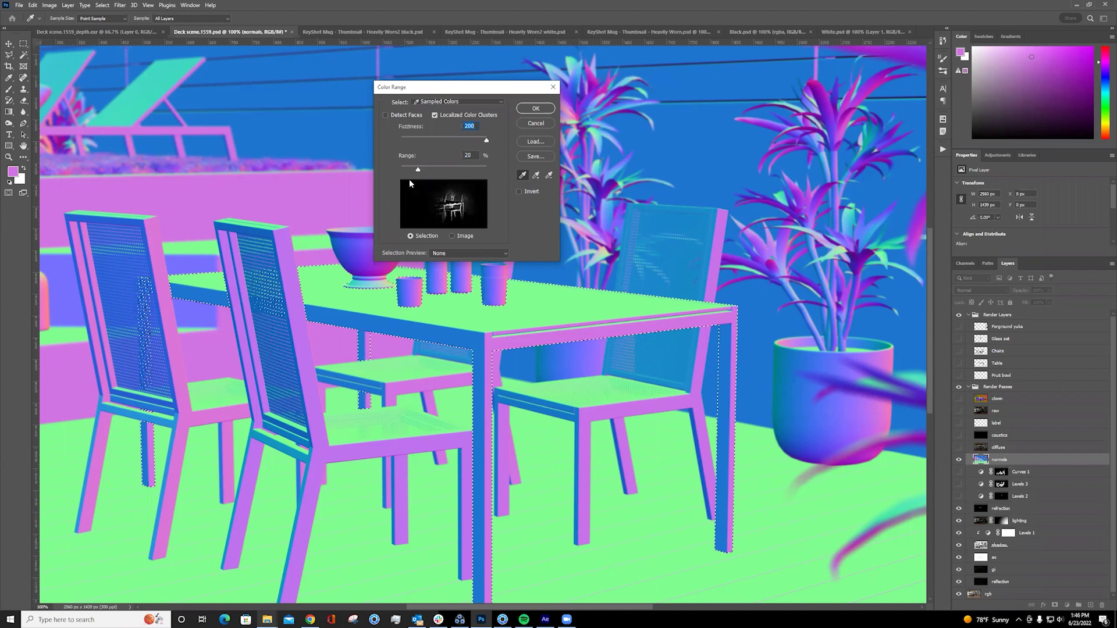
click(411, 169)
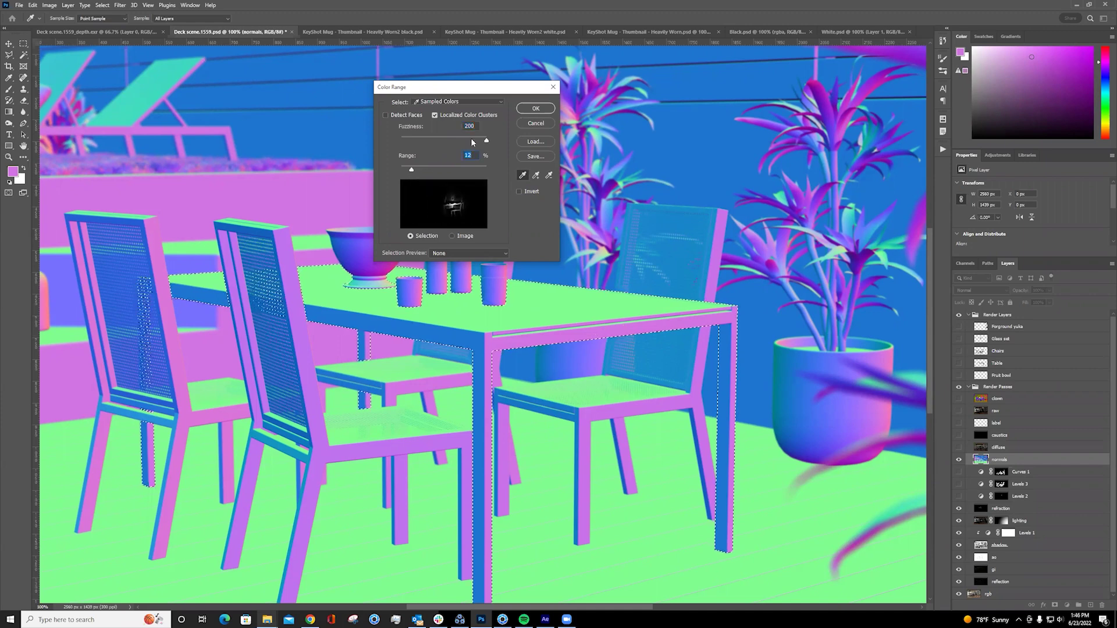
click(477, 139)
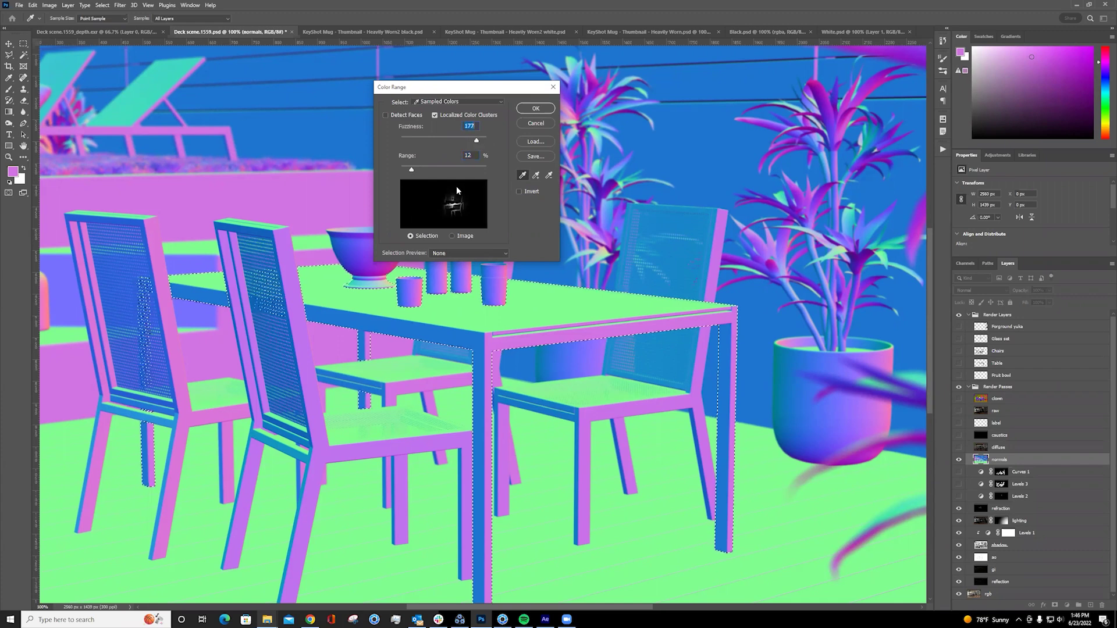
click(468, 140)
drag(452, 144, 417, 145)
click(486, 168)
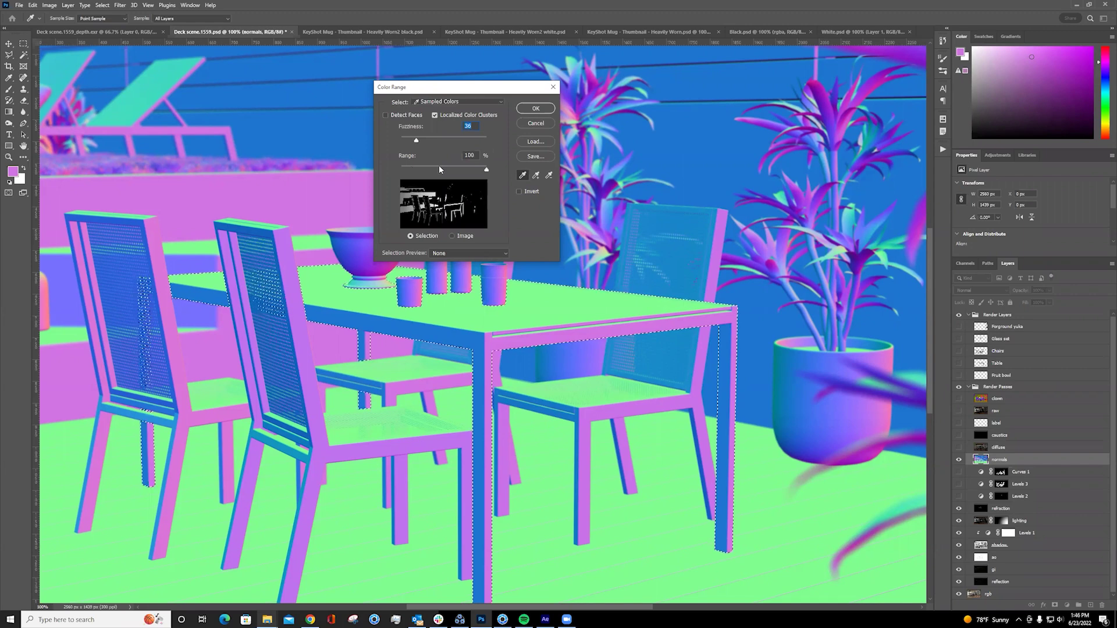
key(Tab)
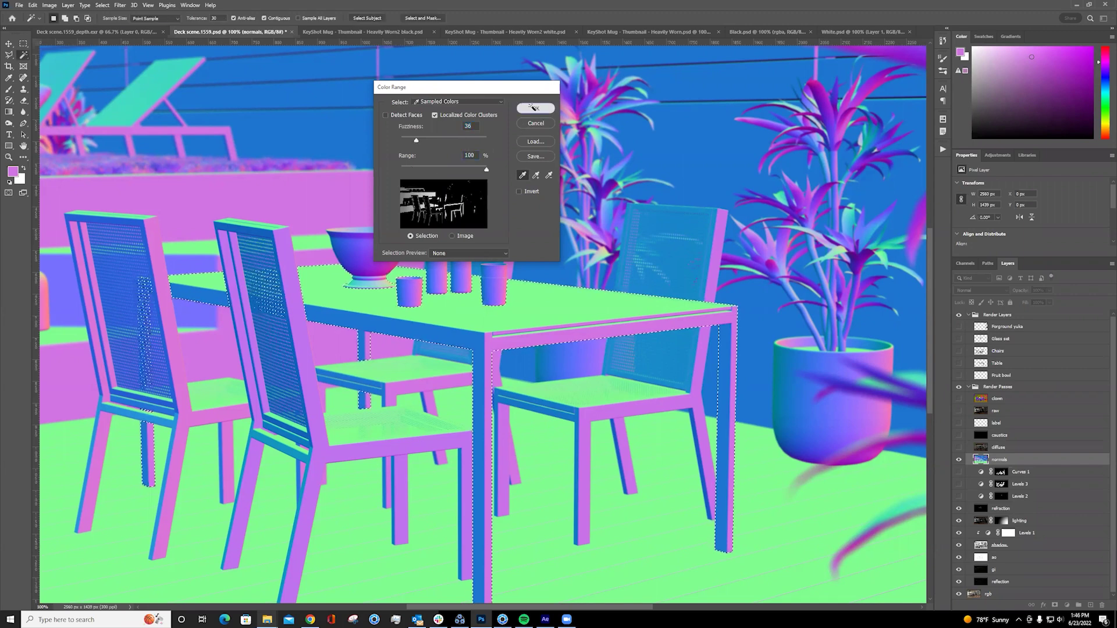
click(534, 108)
alt+click(645, 298)
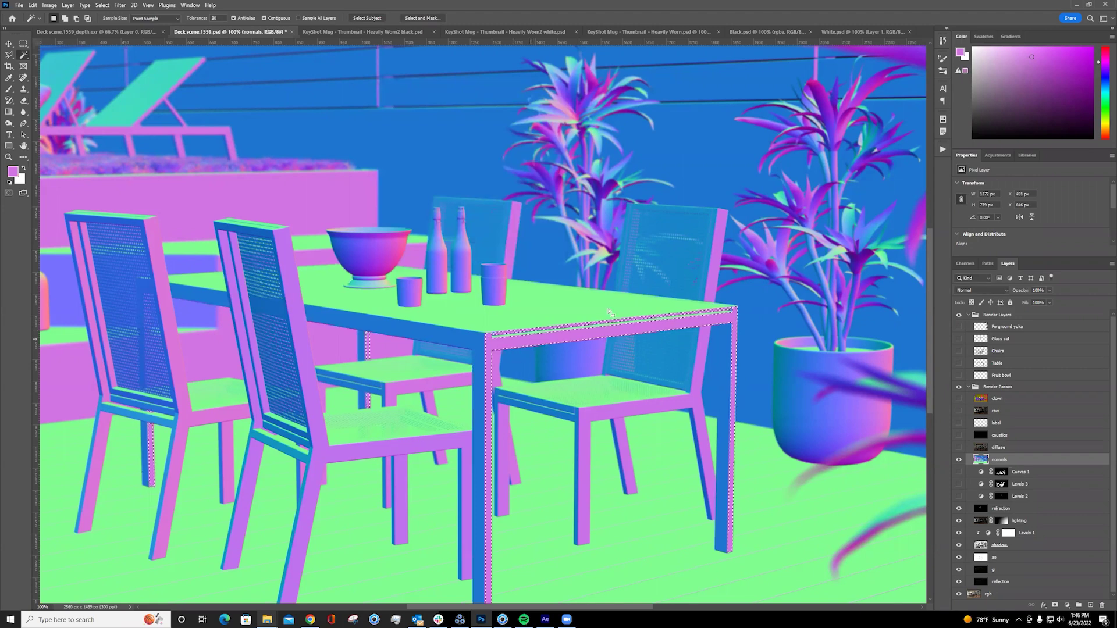
- Hide the normals pass and add a Levels adjustment above the refraction pass, masked to the selected table faces, brightening its midtones
click(959, 460)
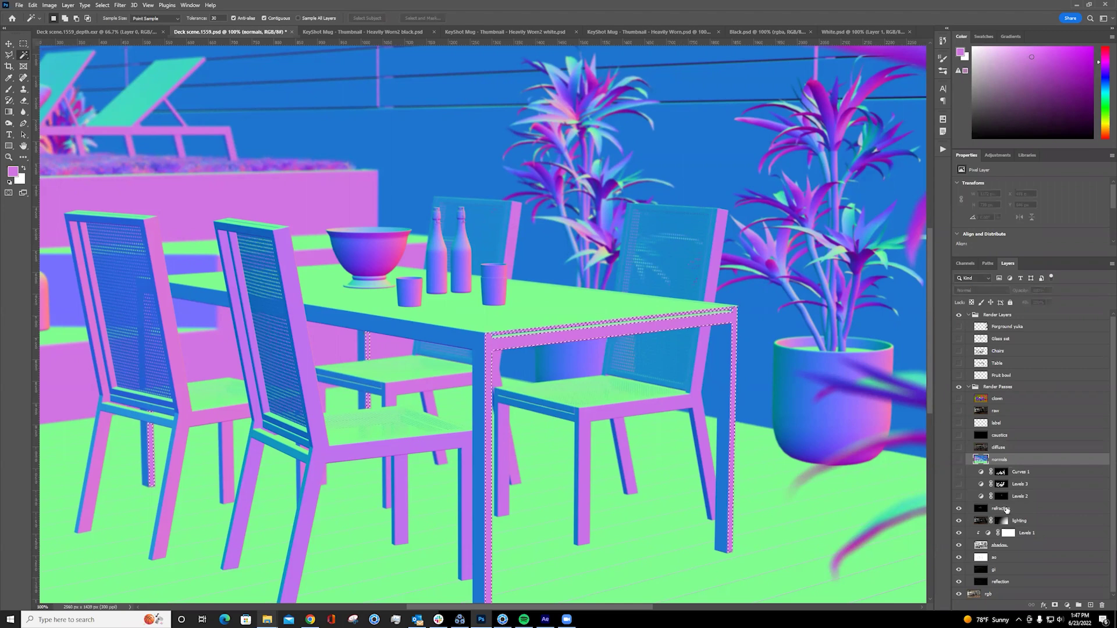
click(1007, 510)
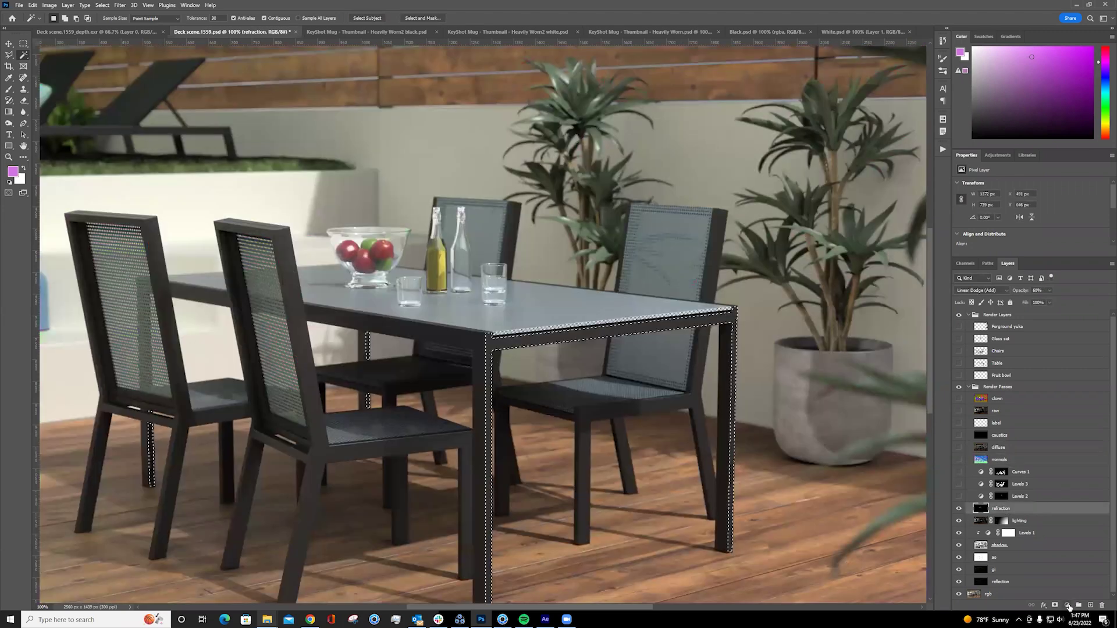
click(1068, 606)
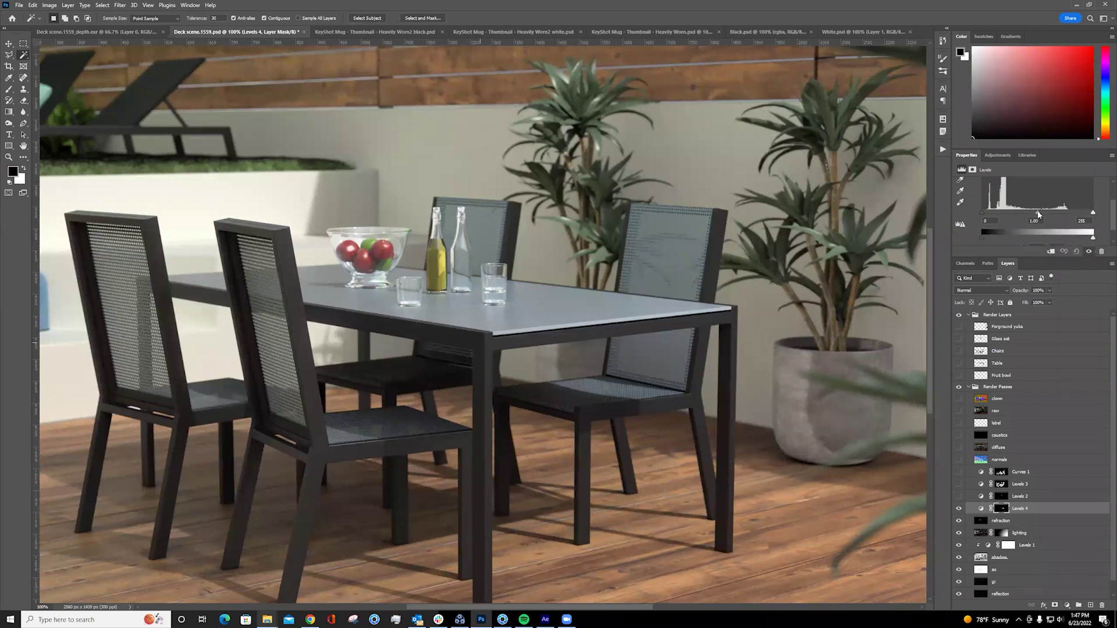
drag(1038, 213, 1016, 214)
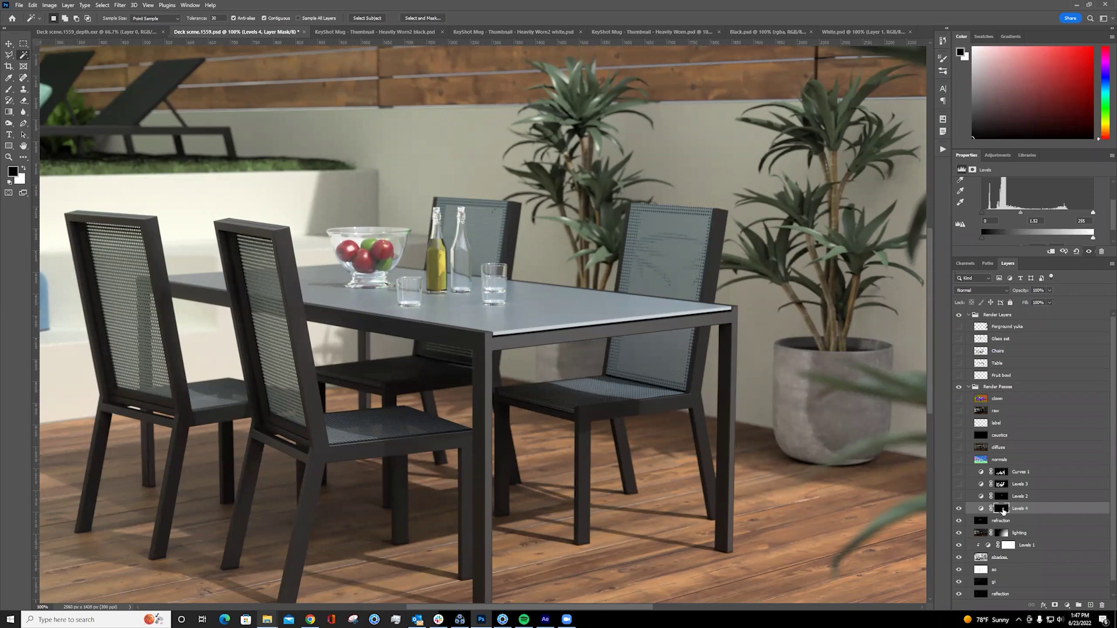
- View the new Levels adjustment's mask on its own across the table legs, and return to the composited image
key(alt+backslash)
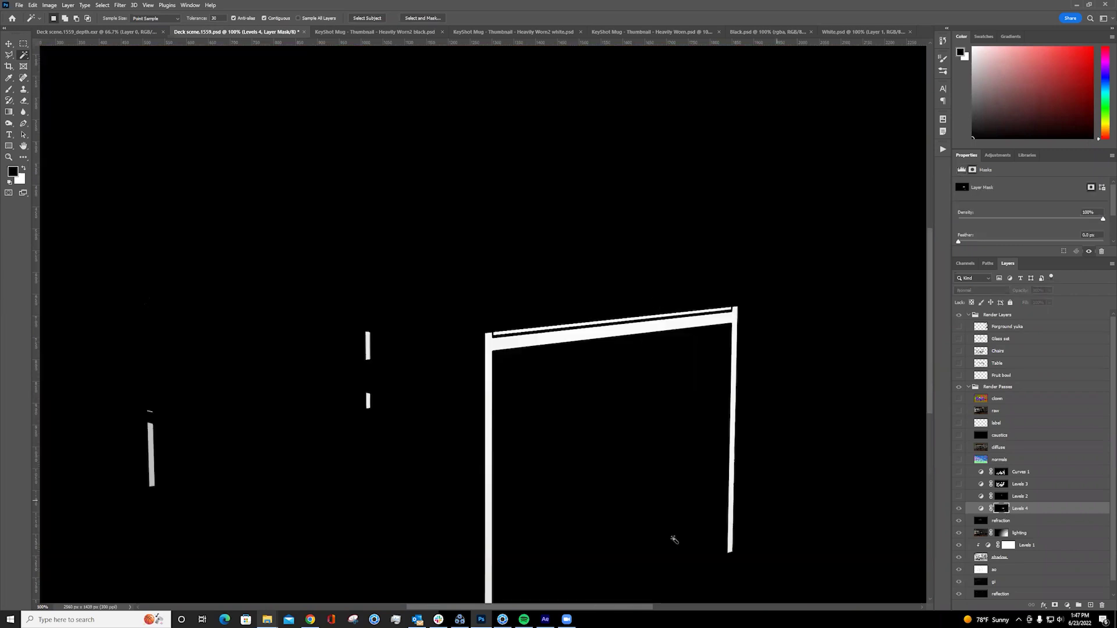
drag(619, 432, 589, 352)
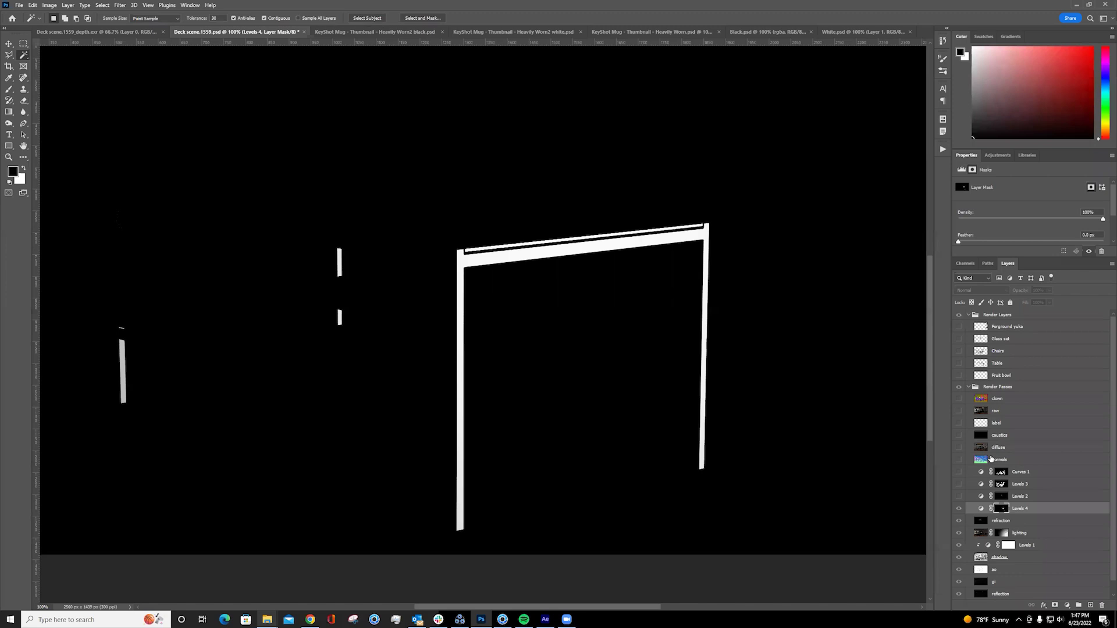
alt+click(1003, 510)
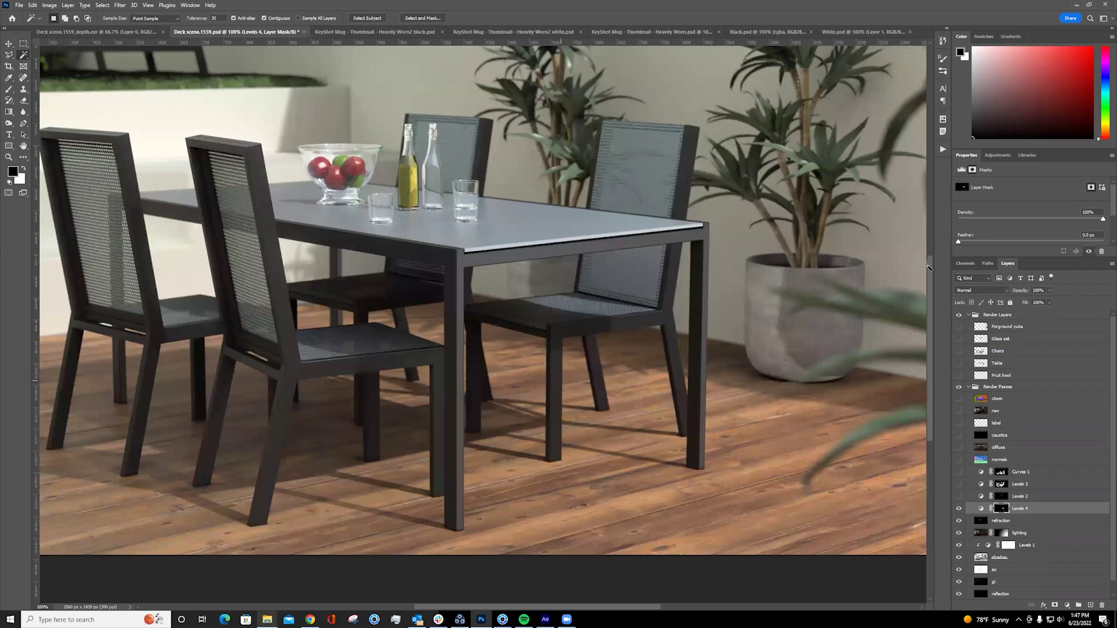
- Show and select the normals pass in the full image, and hide the Levels adjustment masked to the table faces
click(981, 460)
key(ctrl+minus)
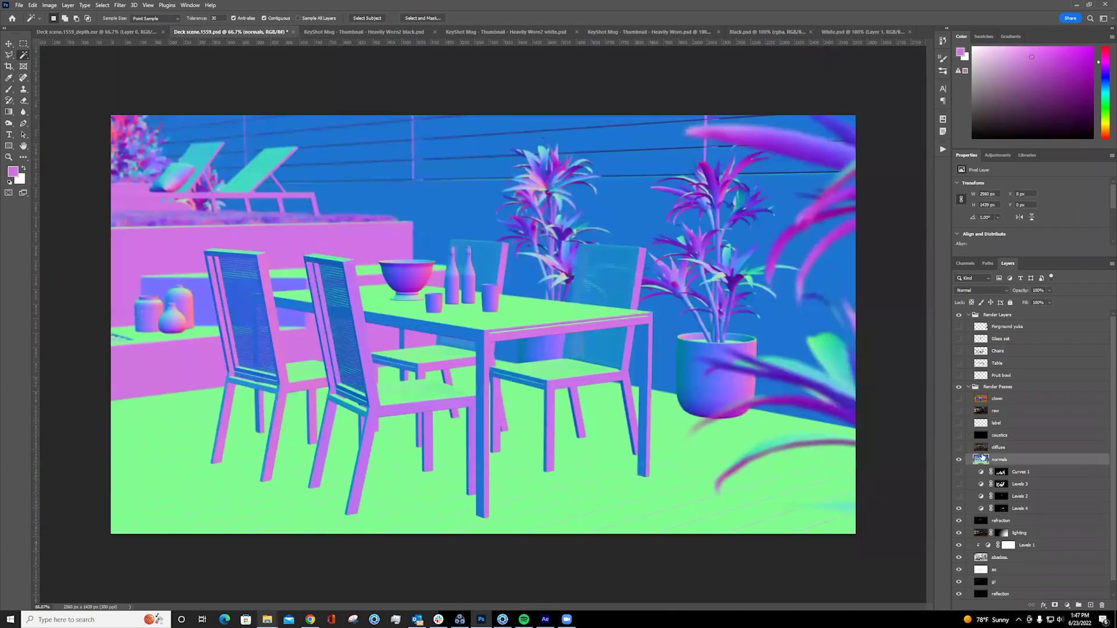
click(959, 509)
- Select the purple surfaces across the whole normals pass using Color Range with fuzziness 136 and range 100%
click(105, 8)
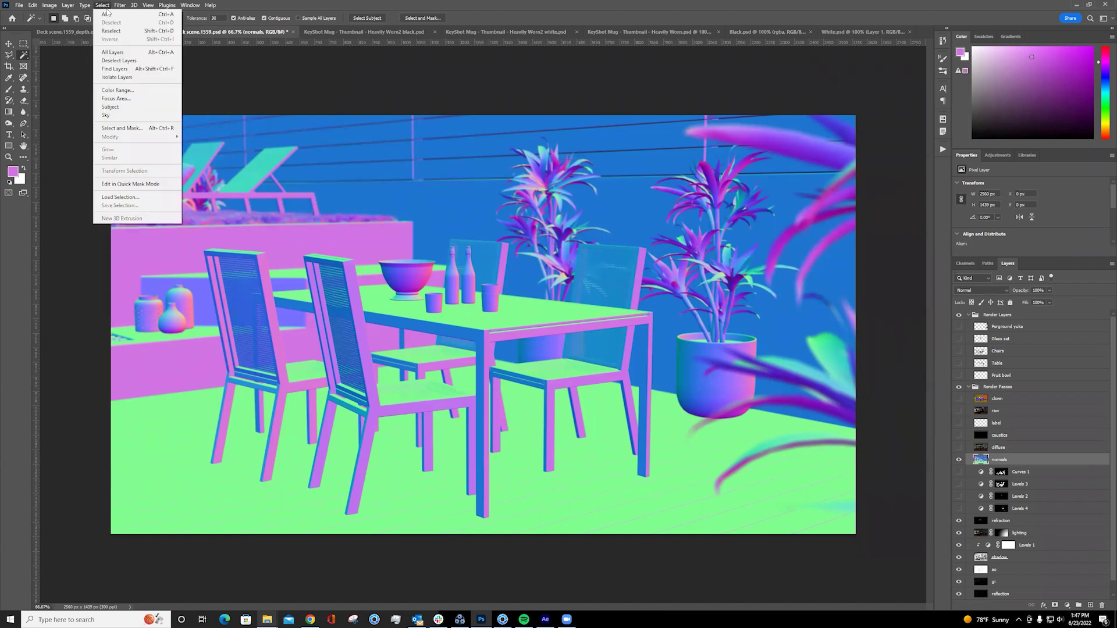
click(128, 91)
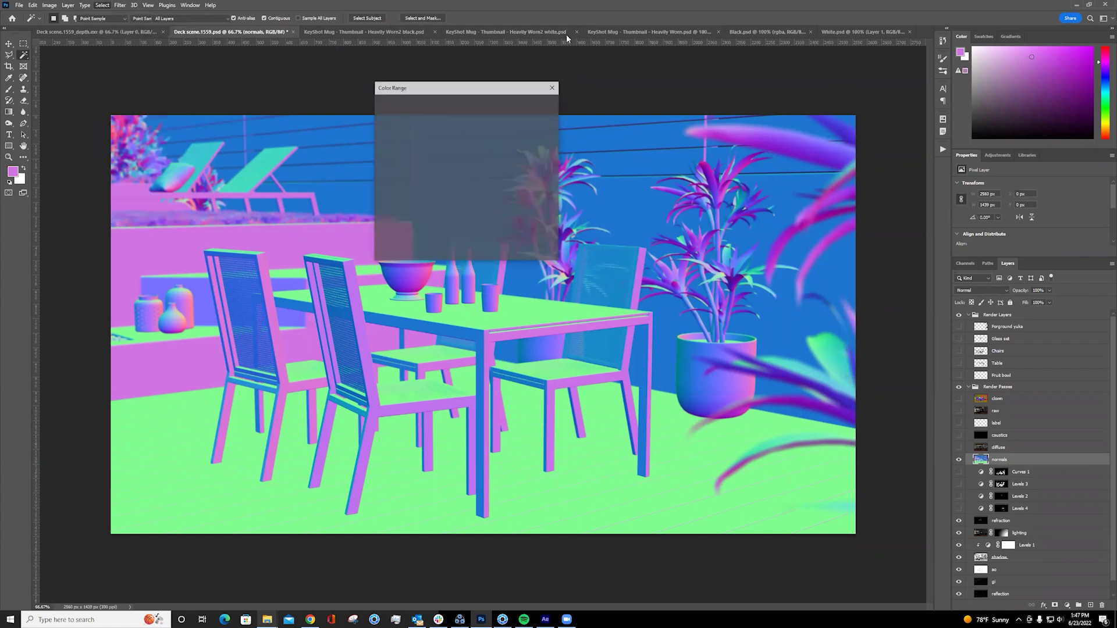
click(410, 277)
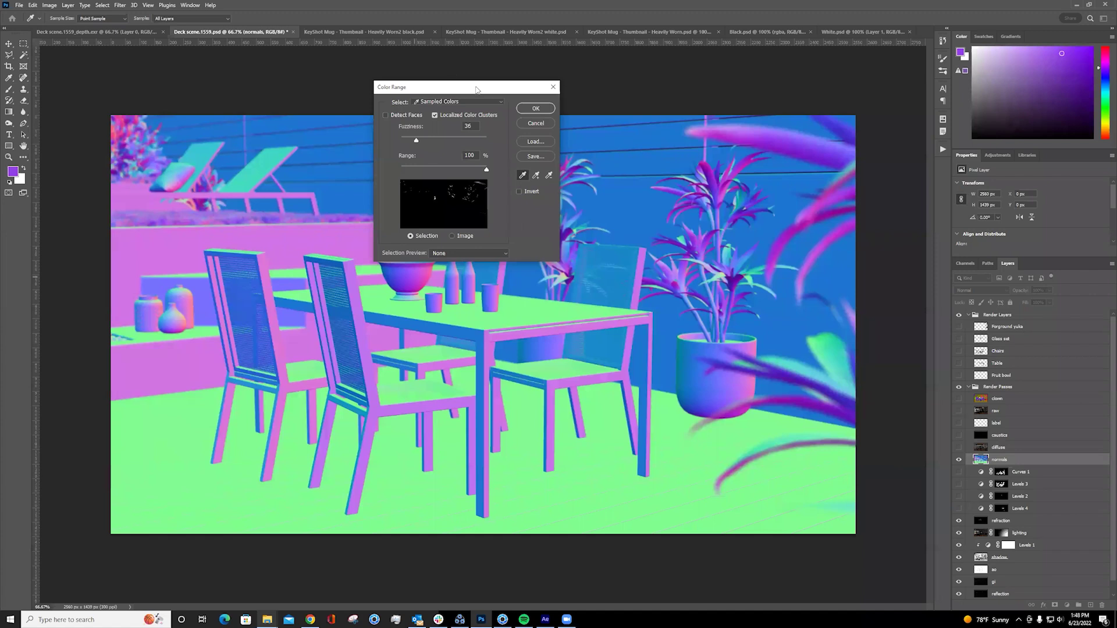
drag(410, 87, 181, 66)
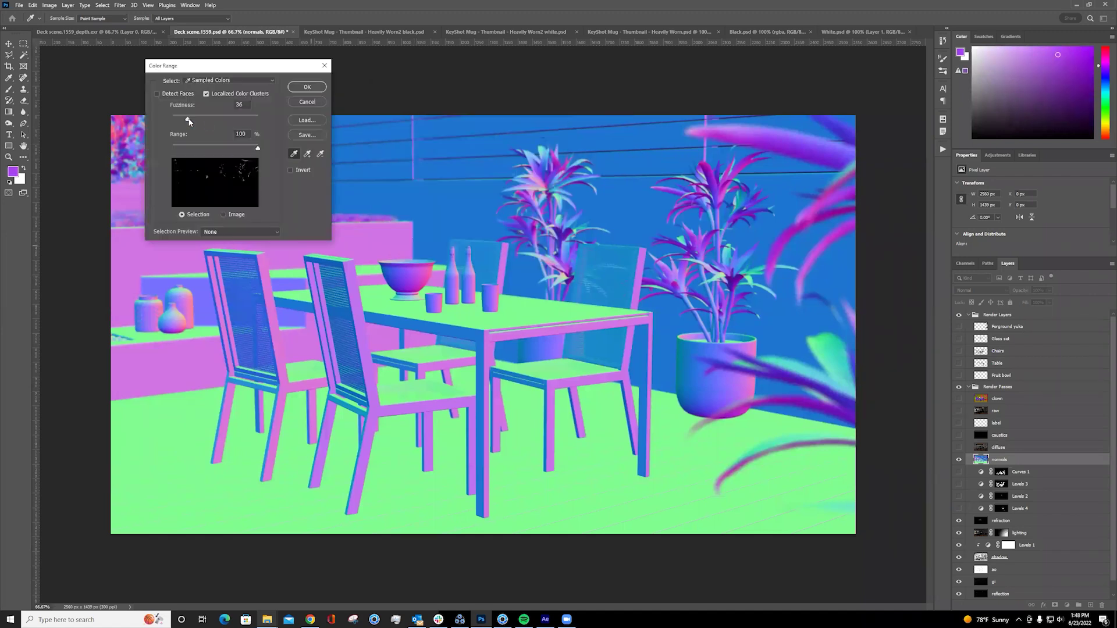
click(230, 119)
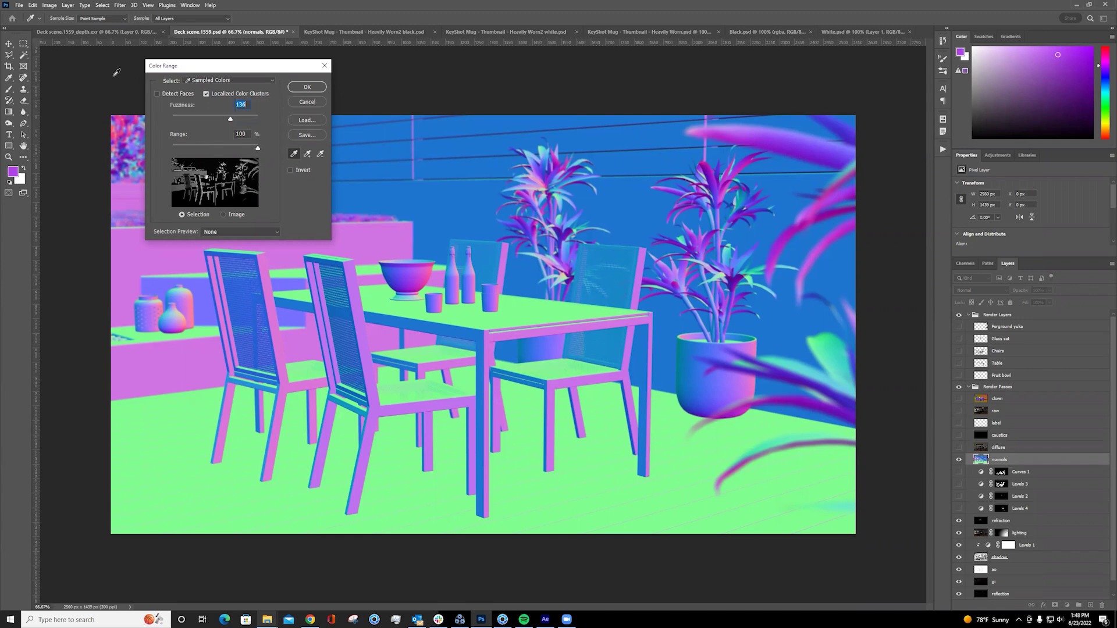
click(300, 88)
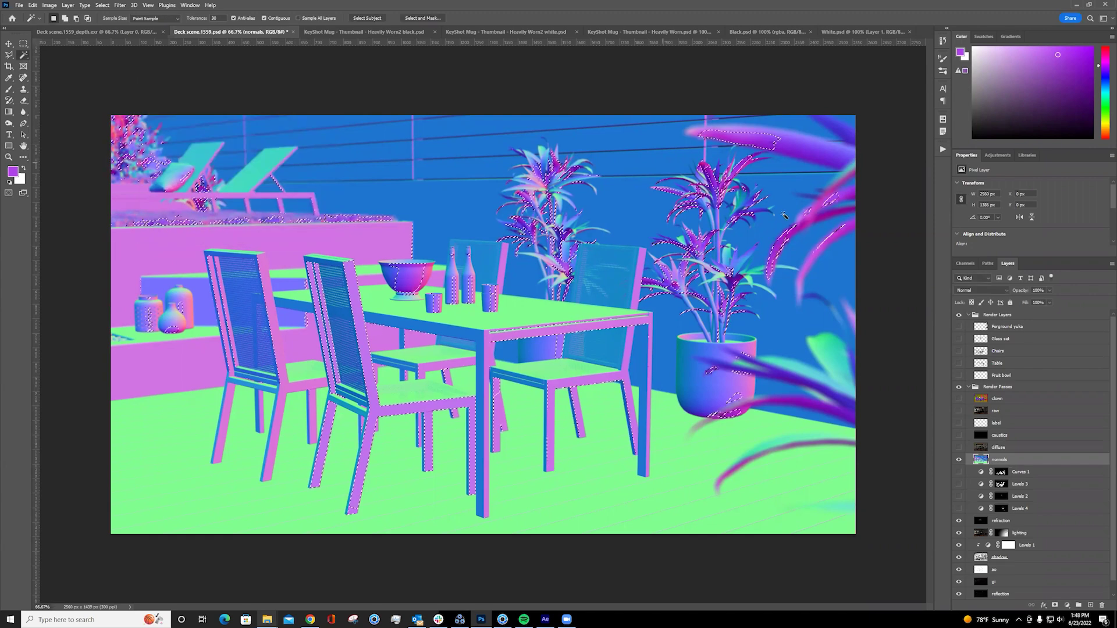
- Hide the normals pass and add a Curves adjustment above the refraction pass, masked to the purple-surface selection
click(959, 460)
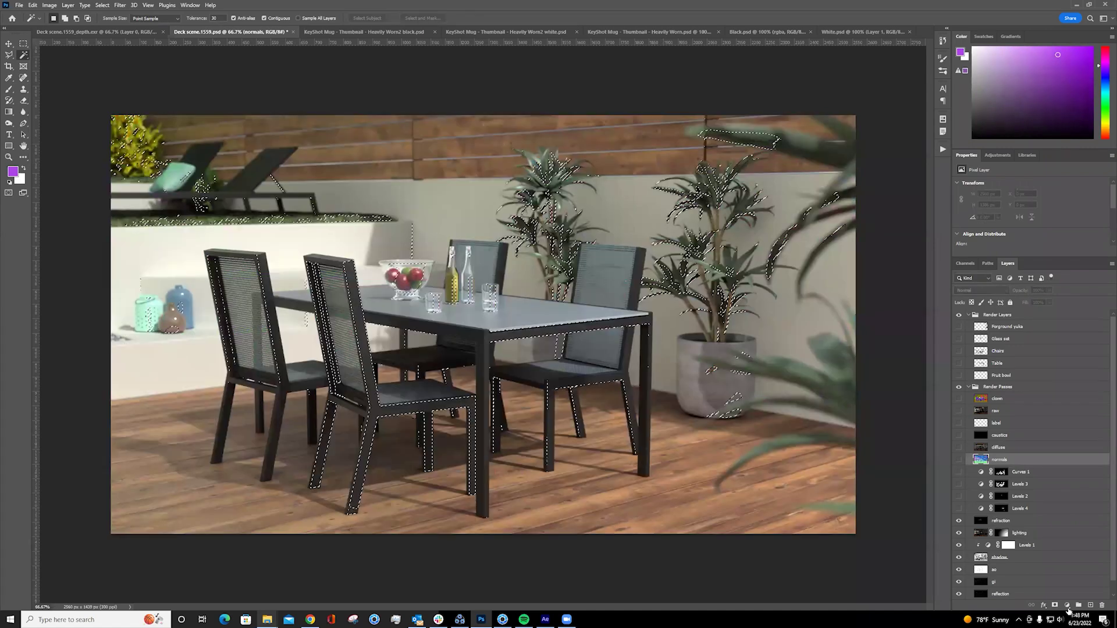
click(1001, 521)
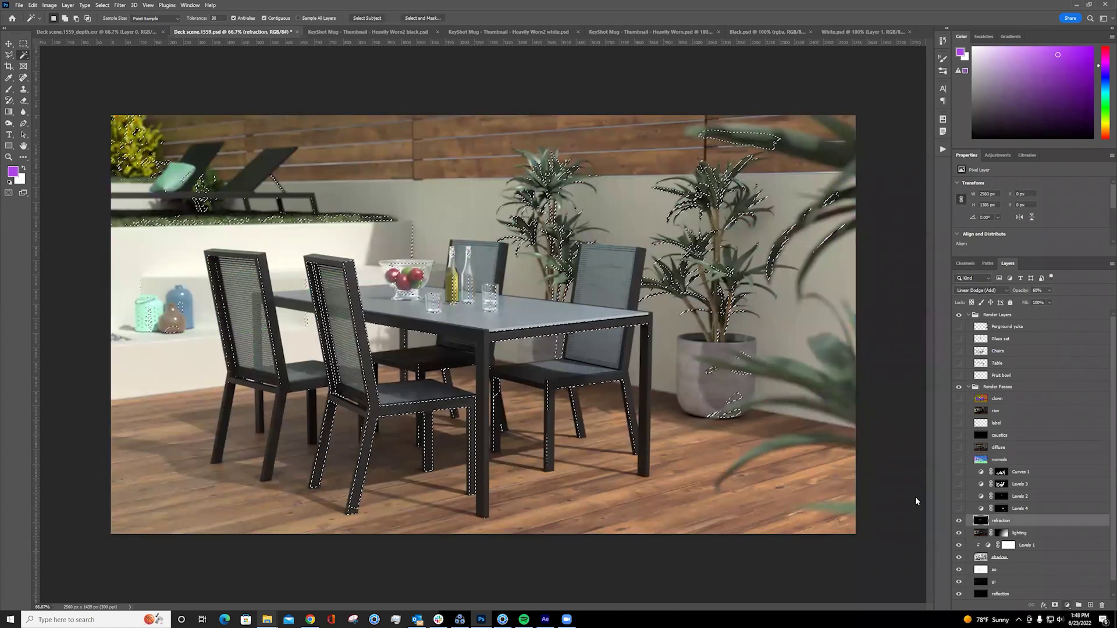
click(1067, 605)
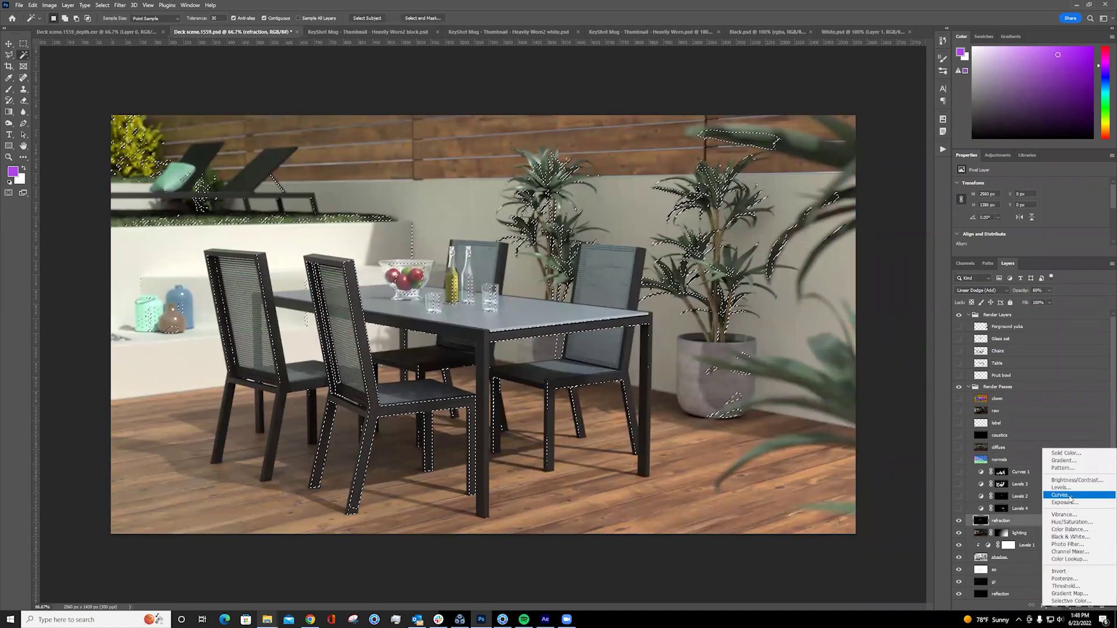
click(1070, 498)
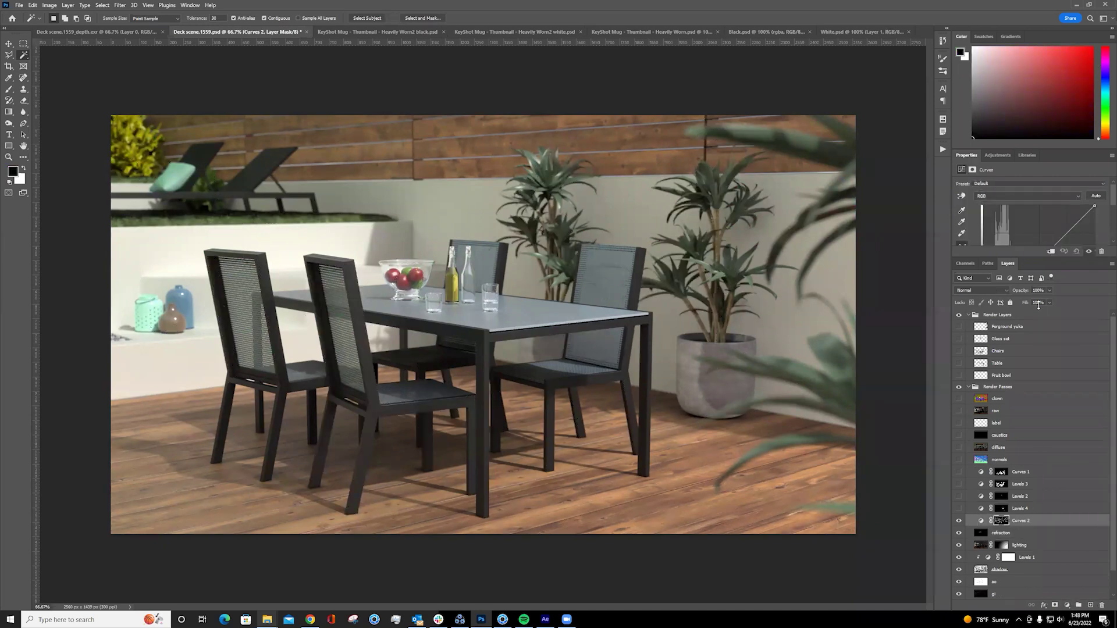
- Enlarge the curve graph and raise the middle of the curve to brighten the masked surfaces
drag(1036, 328, 1037, 329)
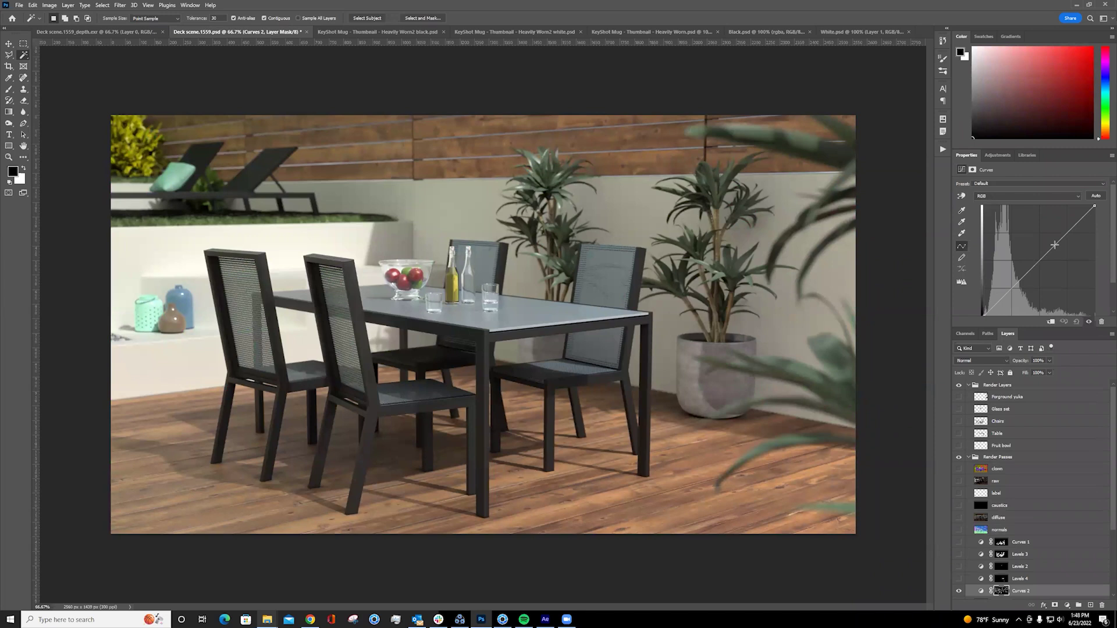
drag(1045, 240, 1043, 239)
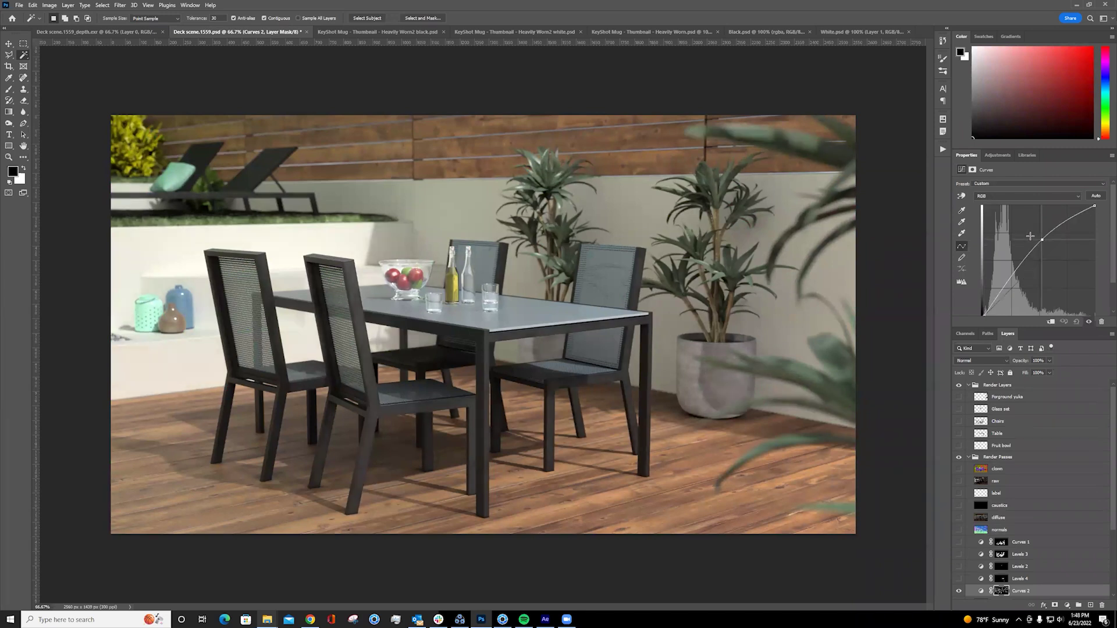
drag(1042, 239, 1031, 236)
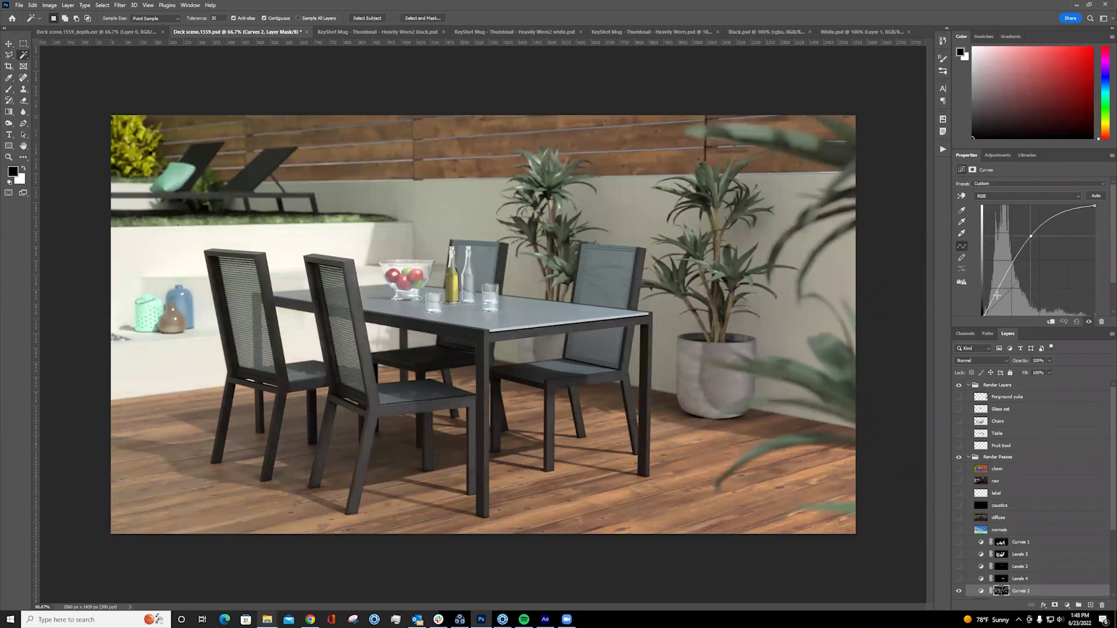
- Add a lower point to the curve to keep the masked shadows dark, and compare the Curves adjustment shown and hidden
click(999, 295)
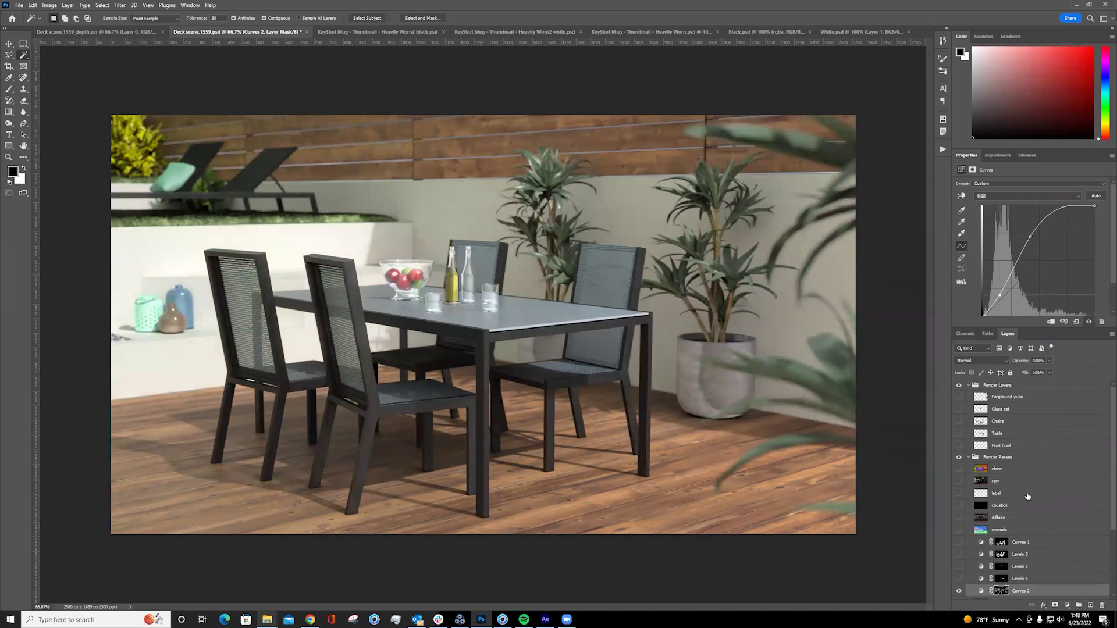
scroll(1005, 530, down, 3)
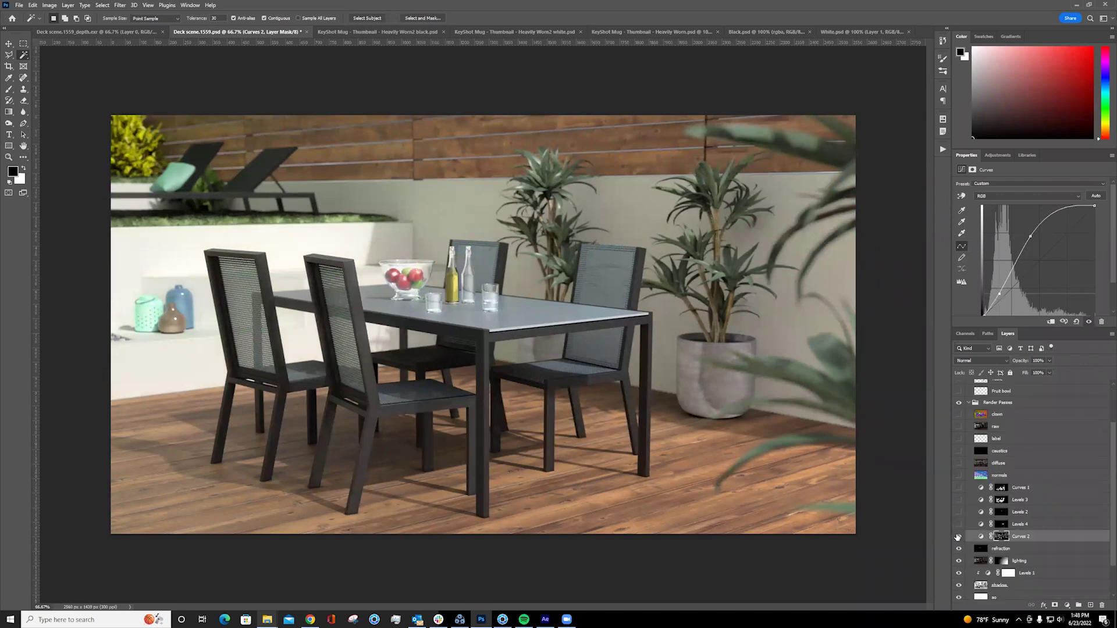
click(958, 537)
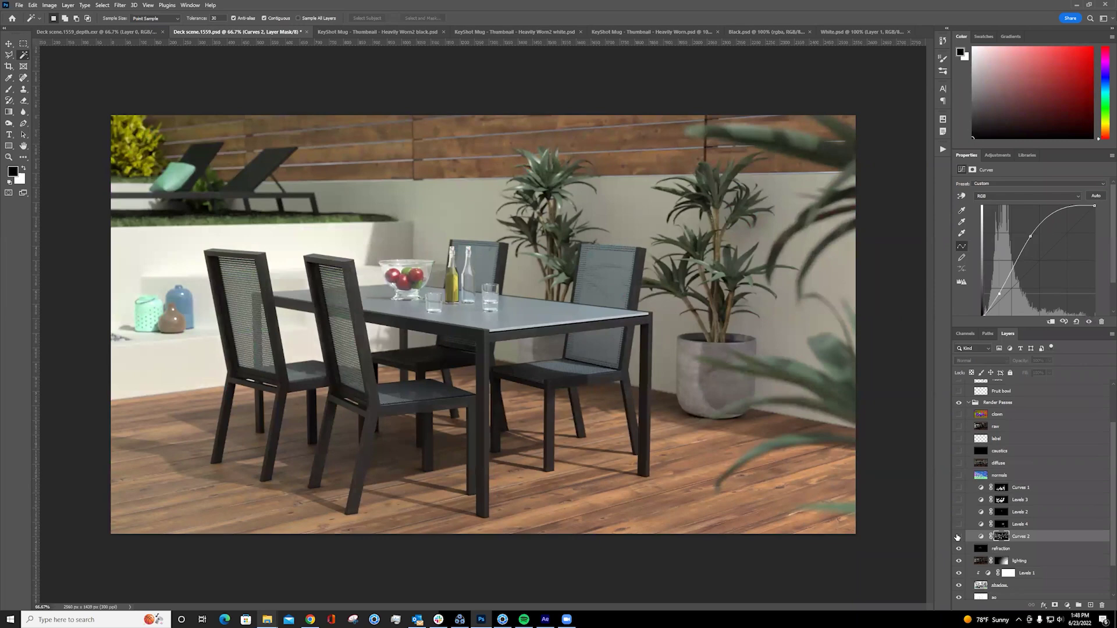
click(958, 537)
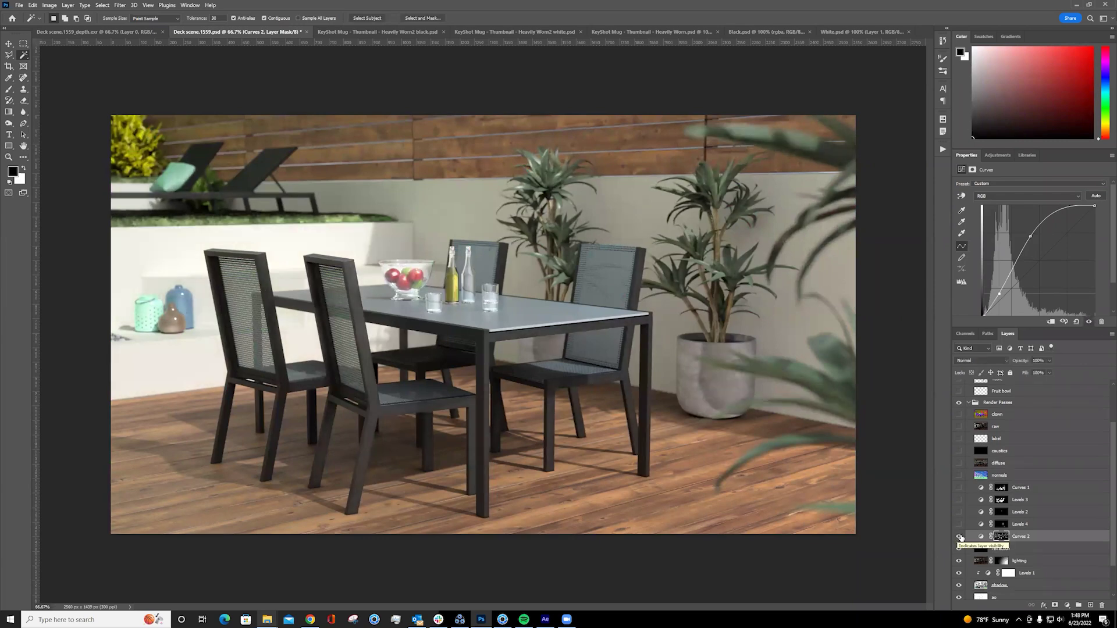
click(959, 537)
click(960, 536)
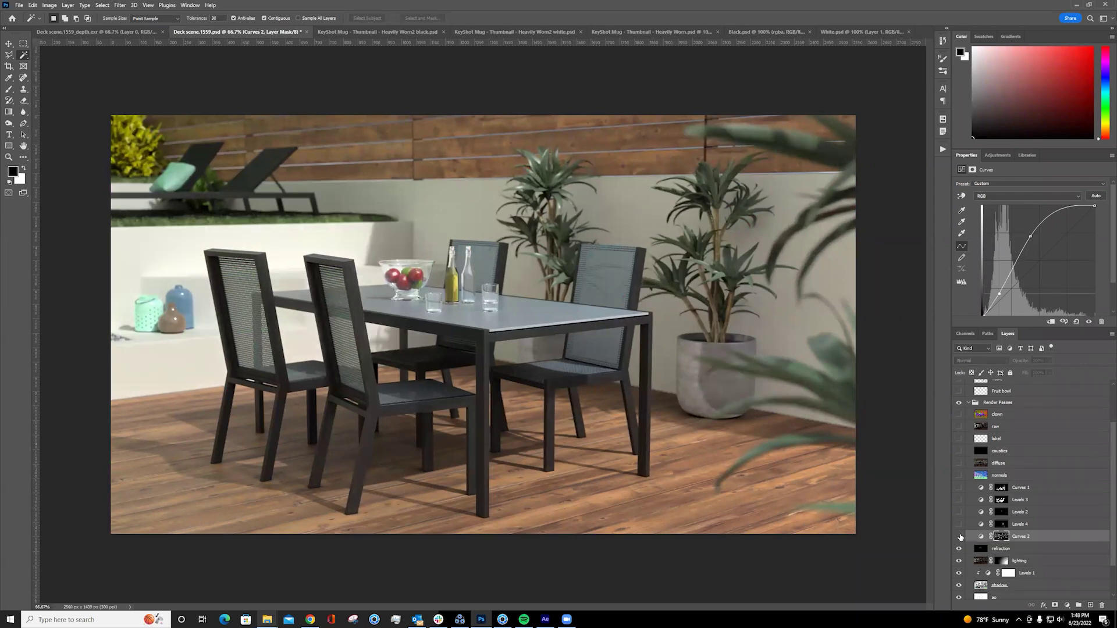
click(960, 537)
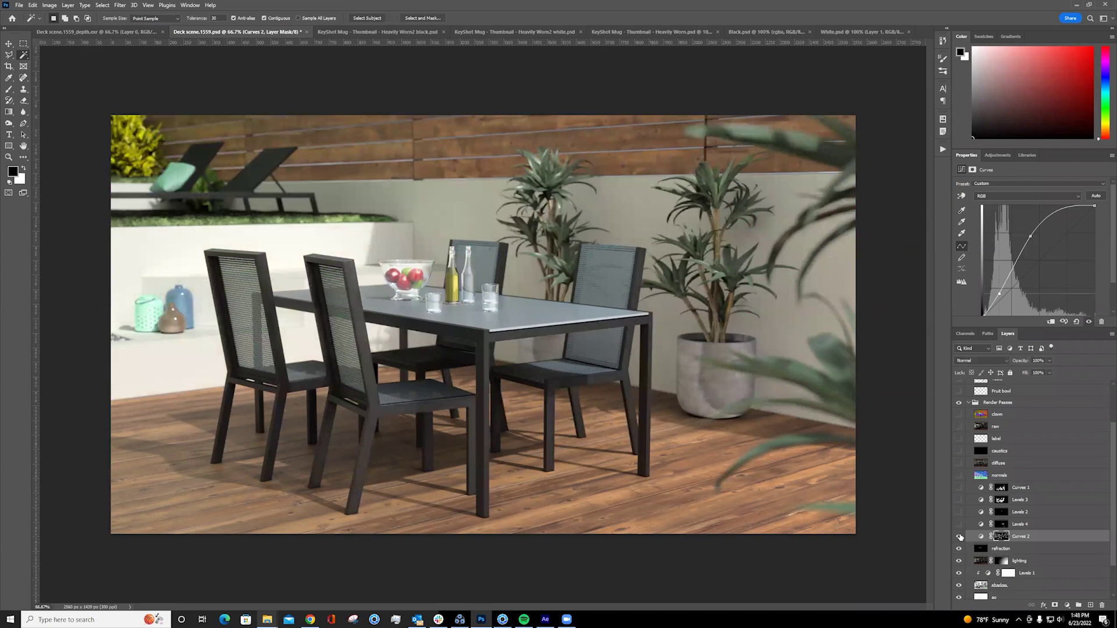
click(960, 537)
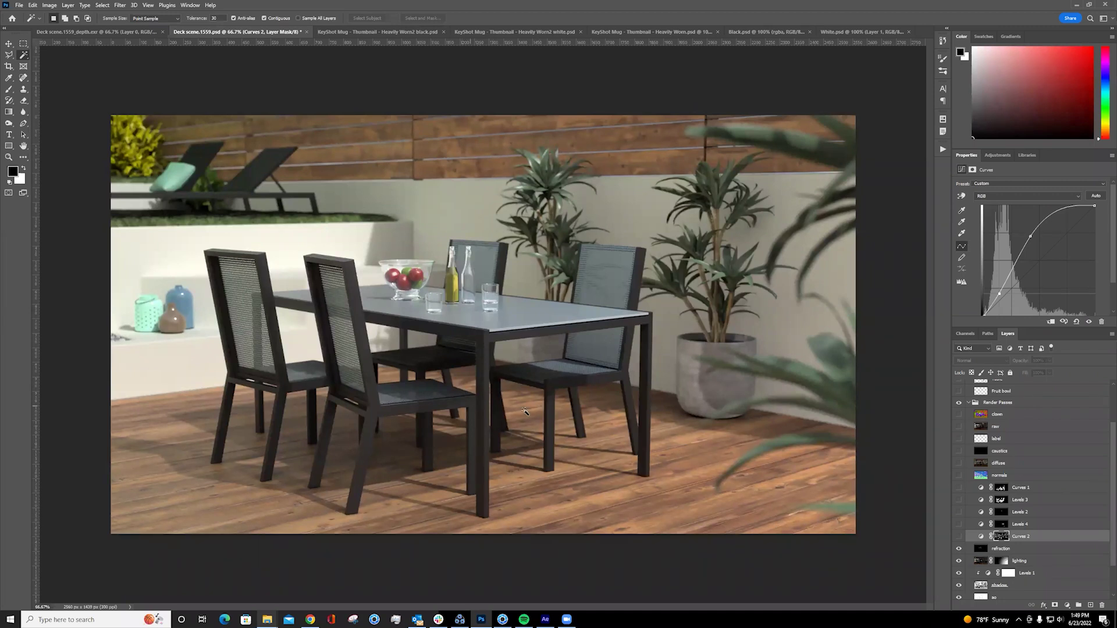
click(959, 536)
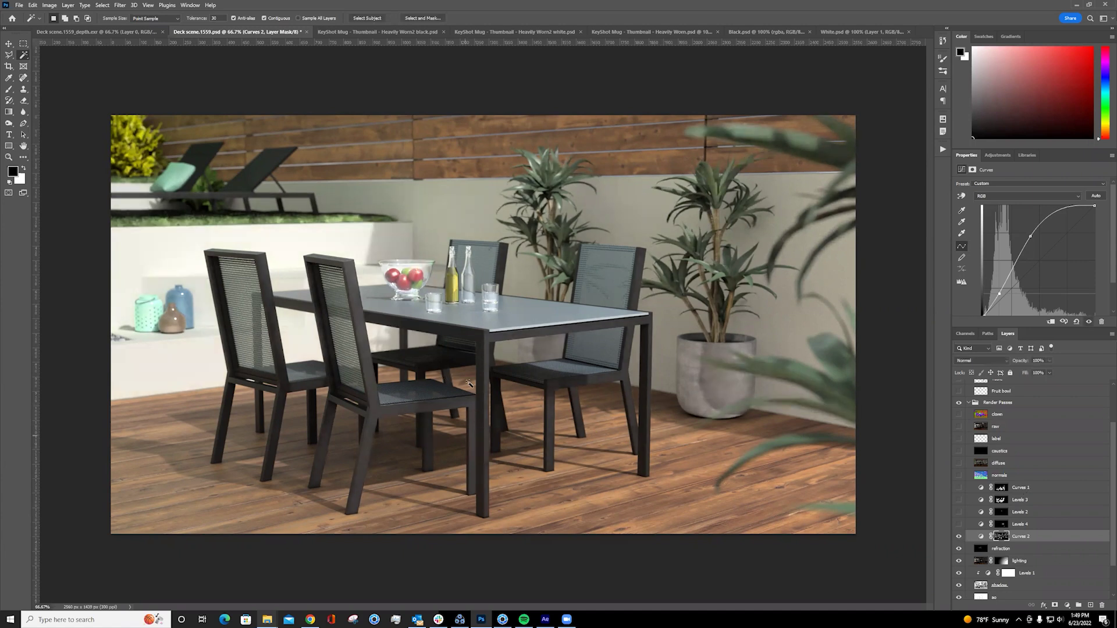
- Inspect the purple-surface Curves mask on its own, return to the full image, and hide that Curves adjustment
alt+click(1001, 537)
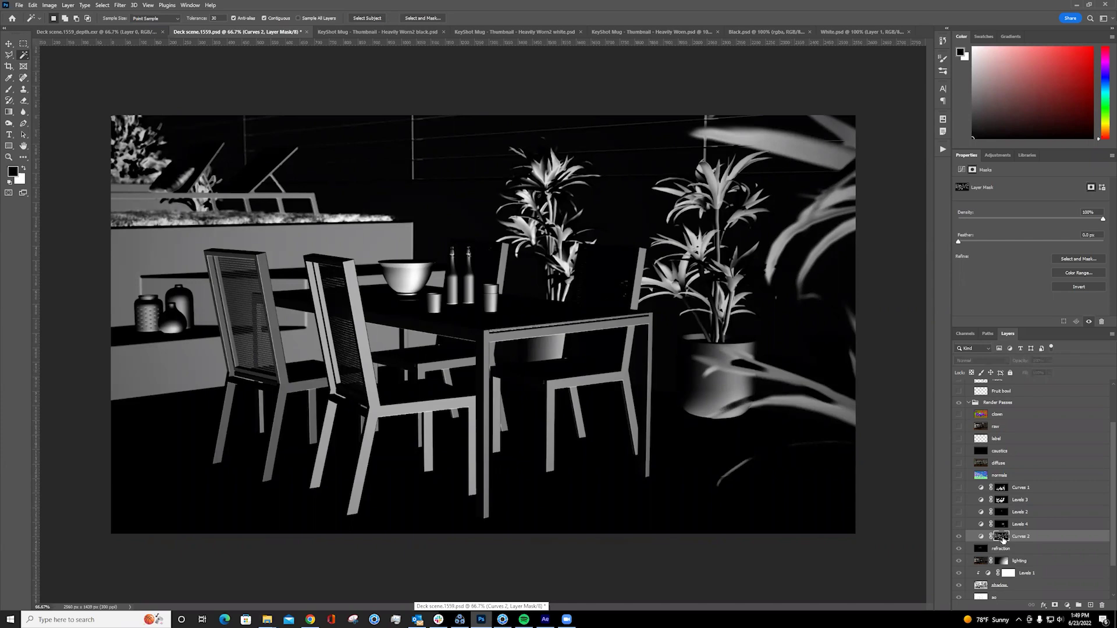
key(ctrl+2)
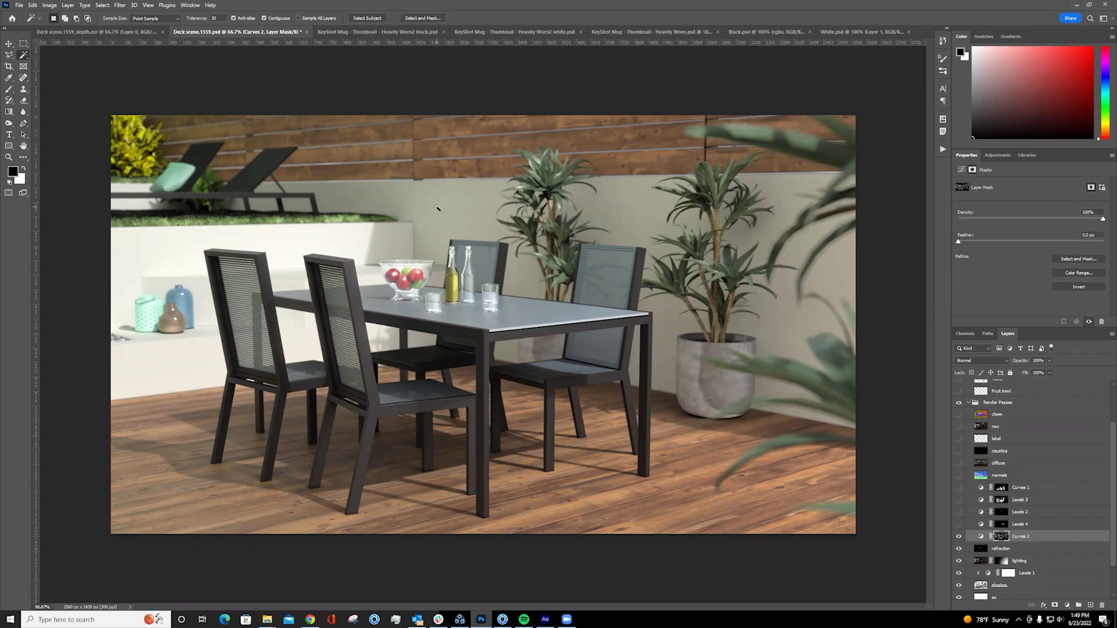
key(ctrl+minus)
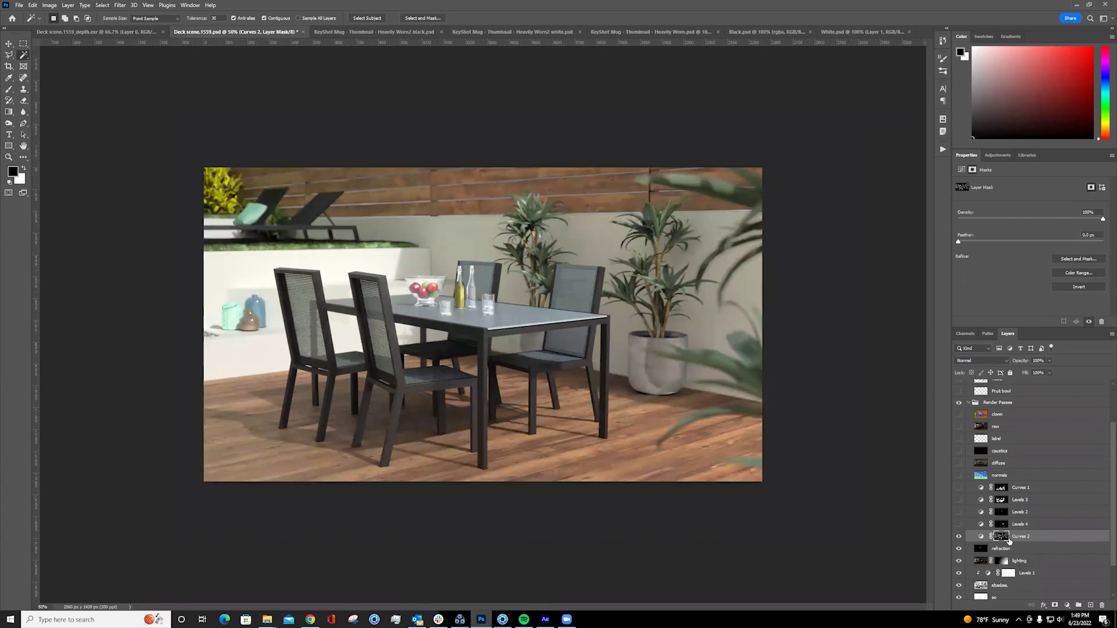
scroll(1010, 538, down, 2)
click(959, 496)
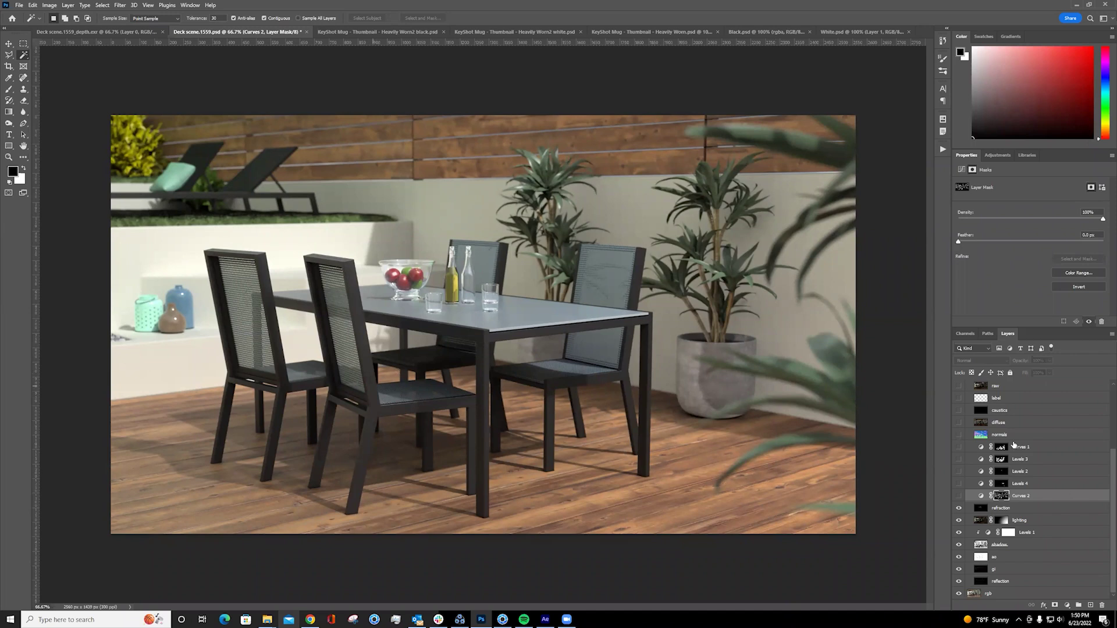
- Toggle the clown pass briefly, and load the Chairs render layer's outline as a selection with the Chairs layer hidden
scroll(1015, 445, up, 3)
scroll(982, 550, up, 1)
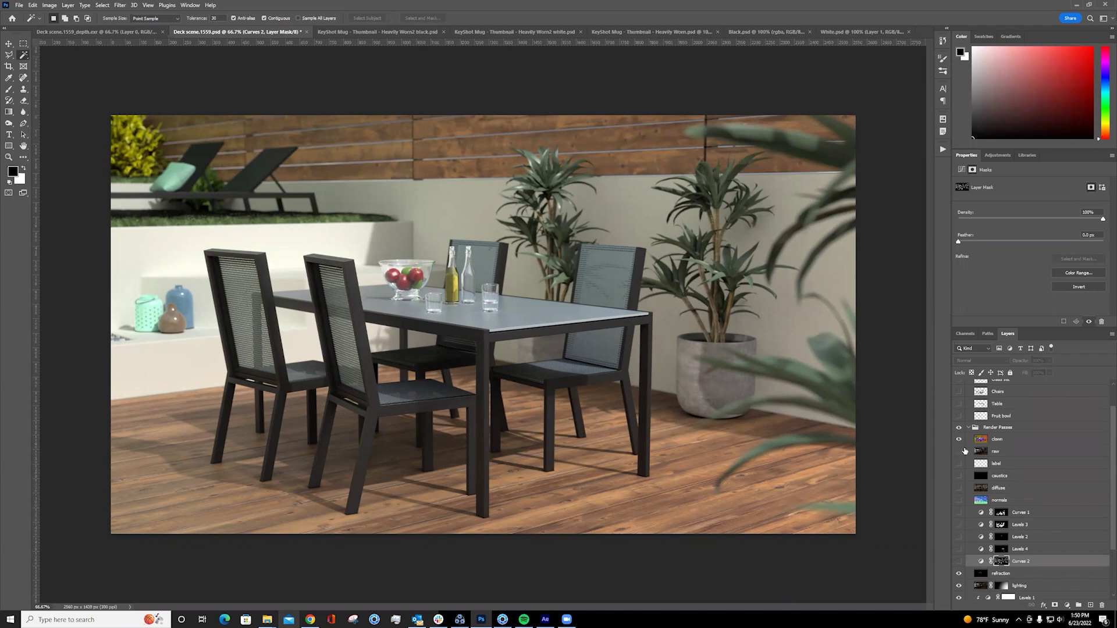
click(959, 440)
click(959, 439)
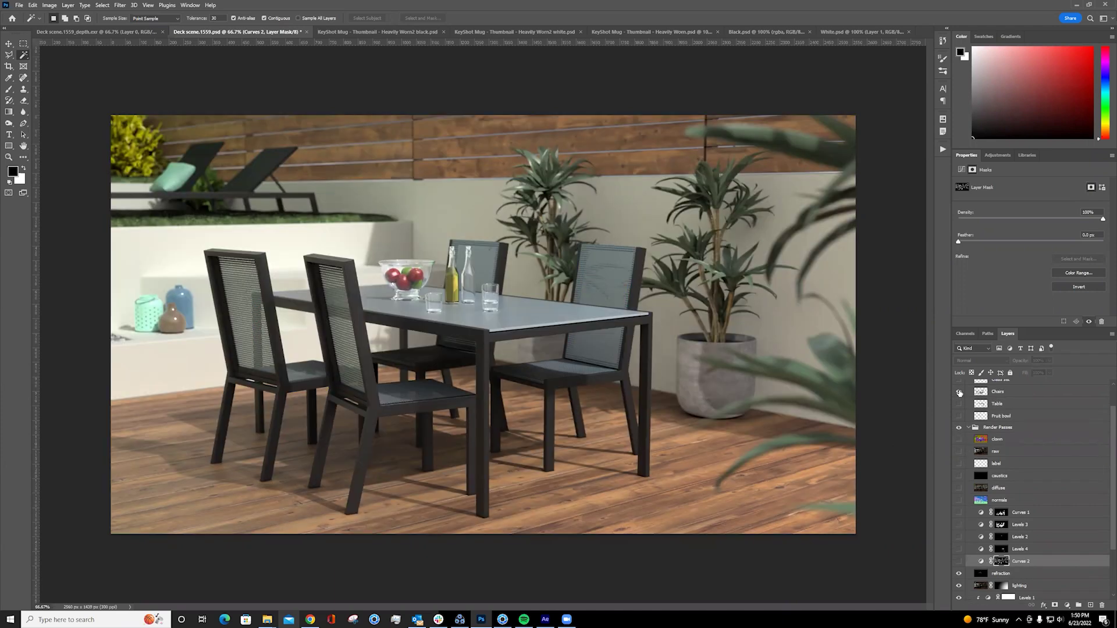
click(959, 392)
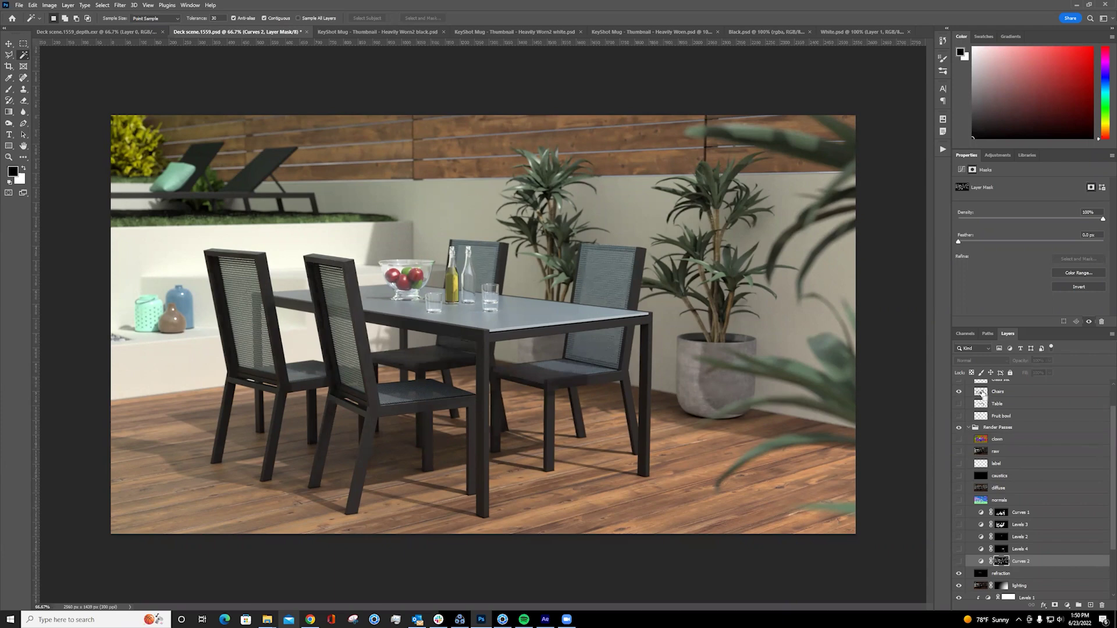
ctrl+click(982, 395)
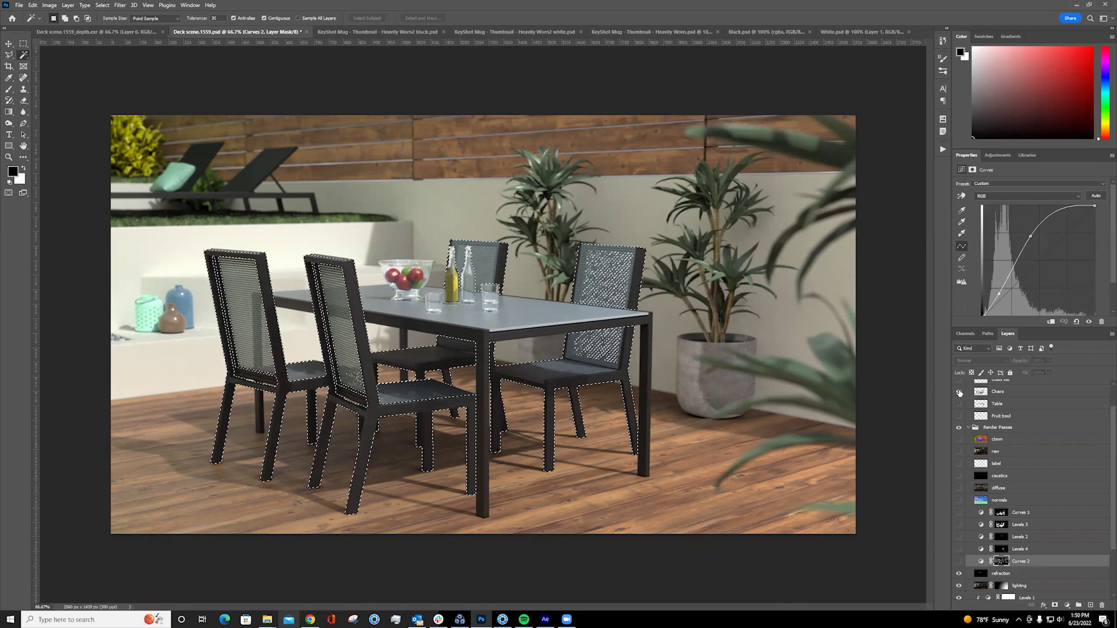
click(960, 393)
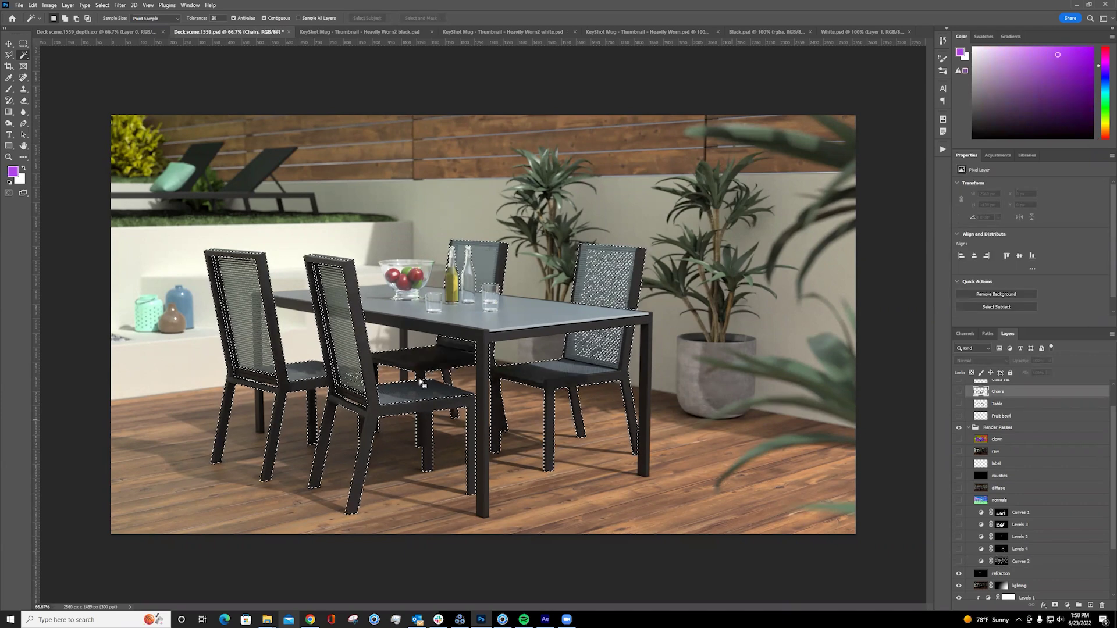
- Switch to After Effects and import the camera_benchmark.1560 Photoshop sequence as footage, using only its rgb layer at document size
click(547, 619)
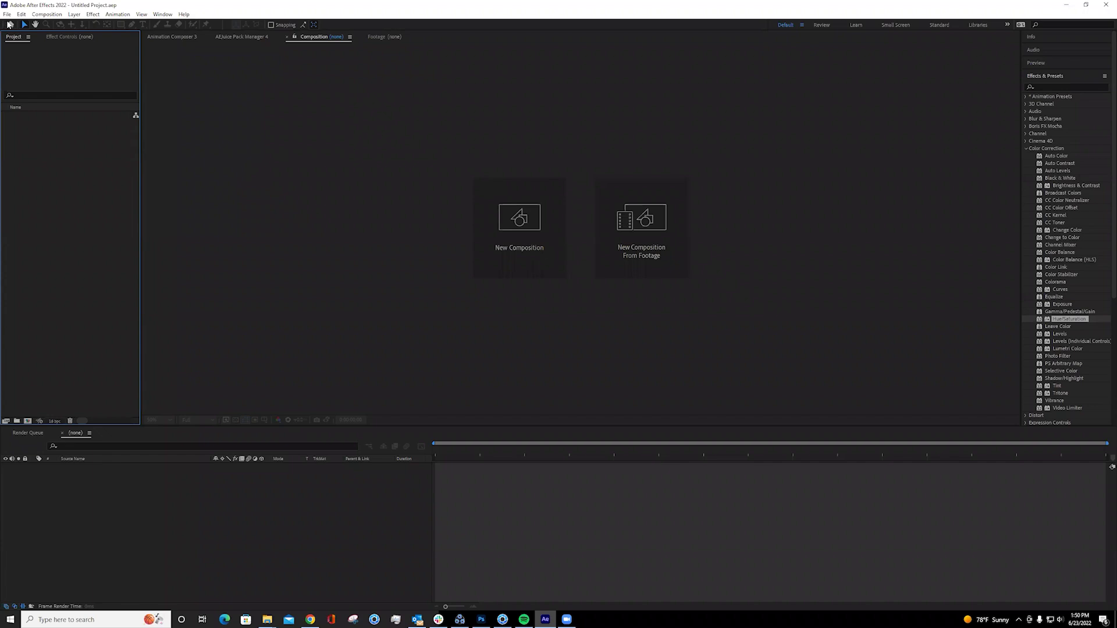
double_click(74, 175)
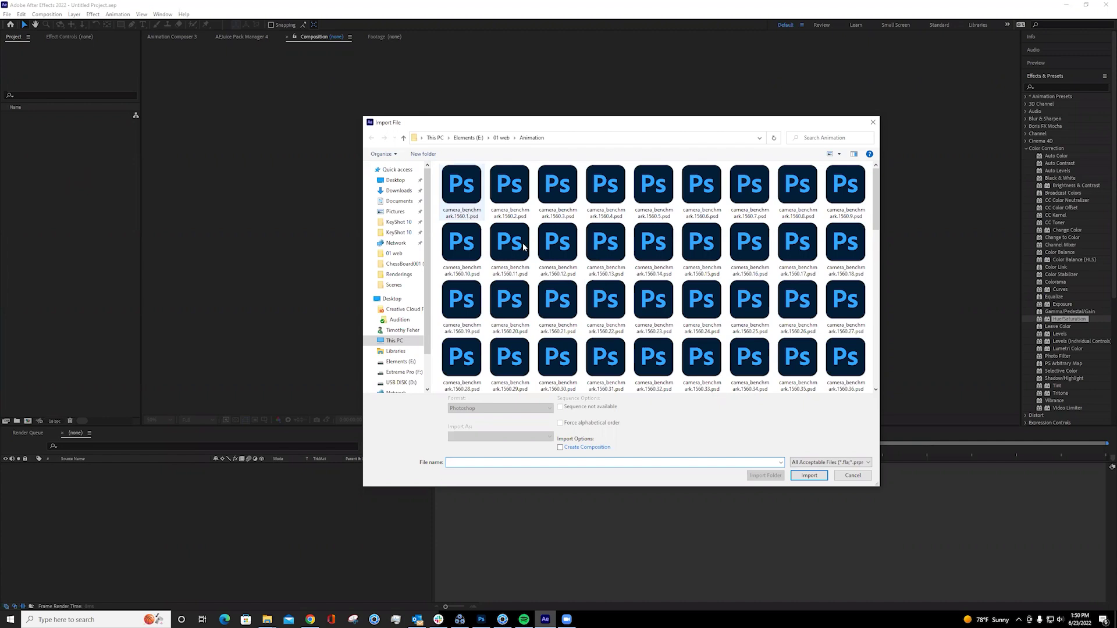
click(459, 198)
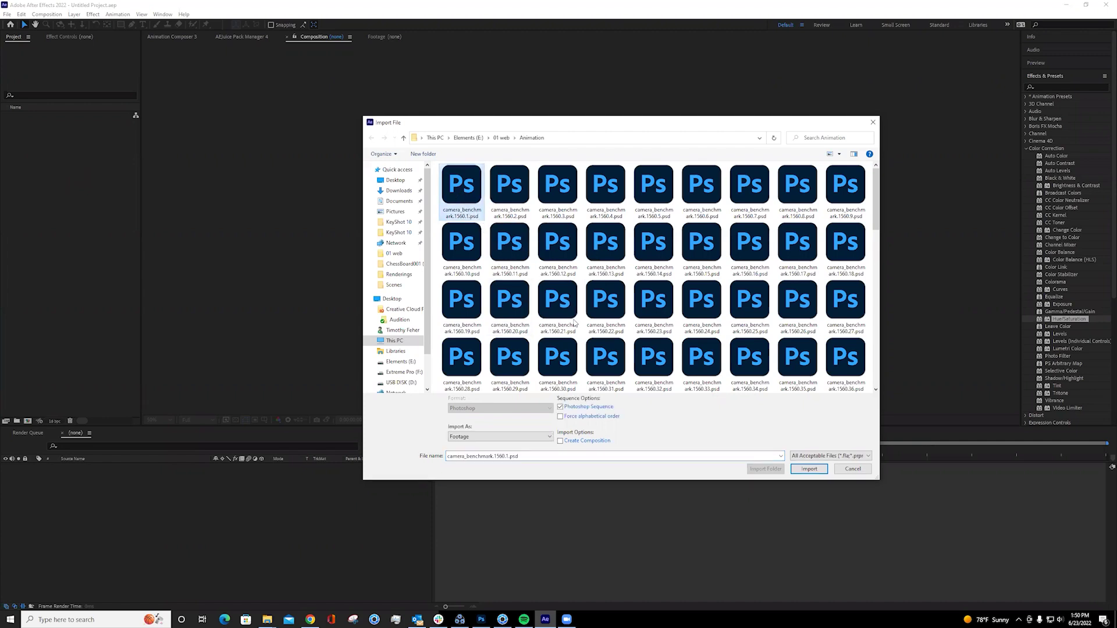
click(809, 469)
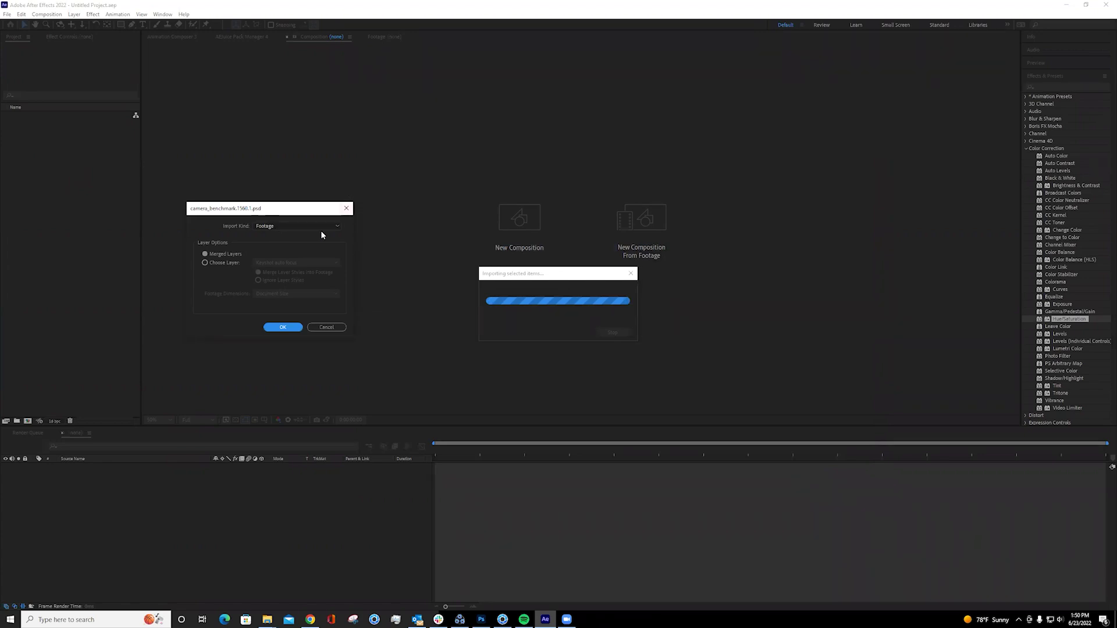
click(205, 263)
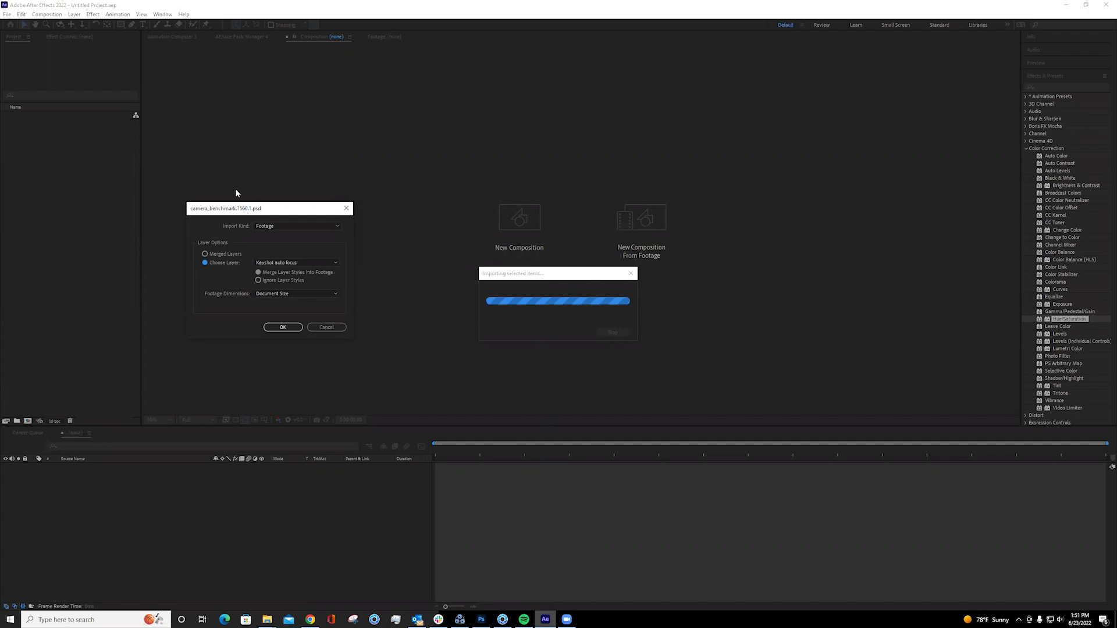
click(336, 262)
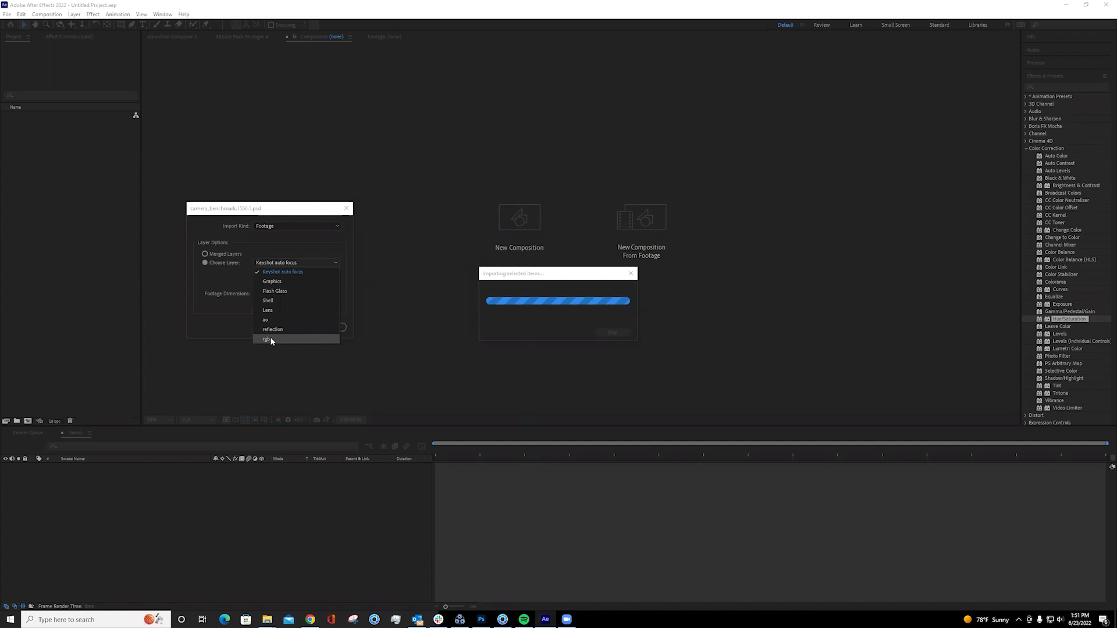
click(270, 339)
click(284, 327)
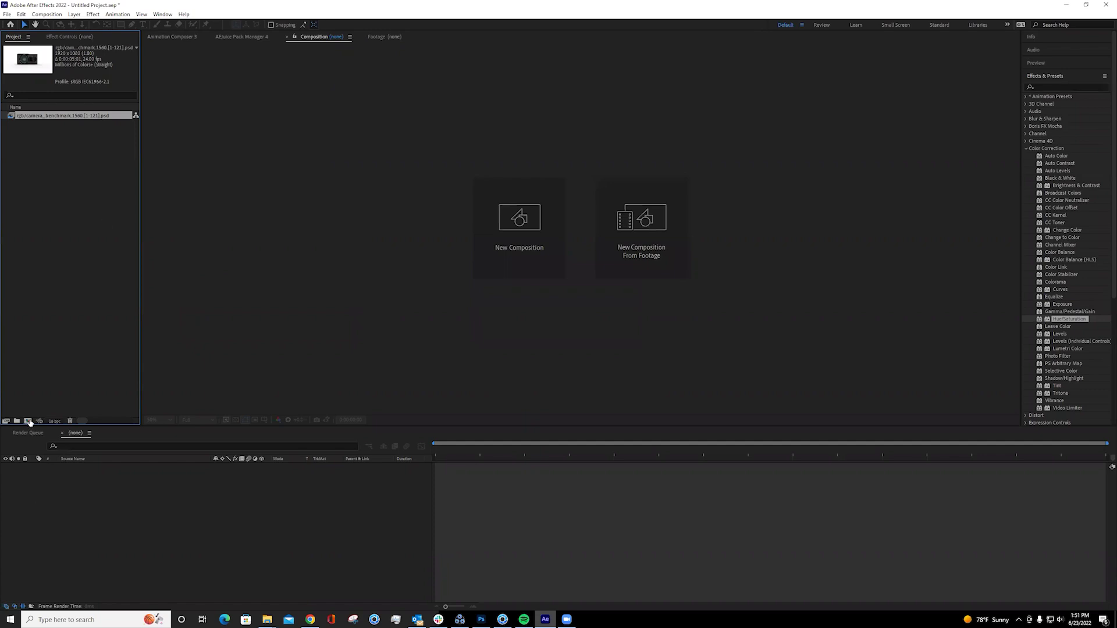
- Create a composition from the rgb camera sequence and play back part of its animation
drag(61, 117, 28, 424)
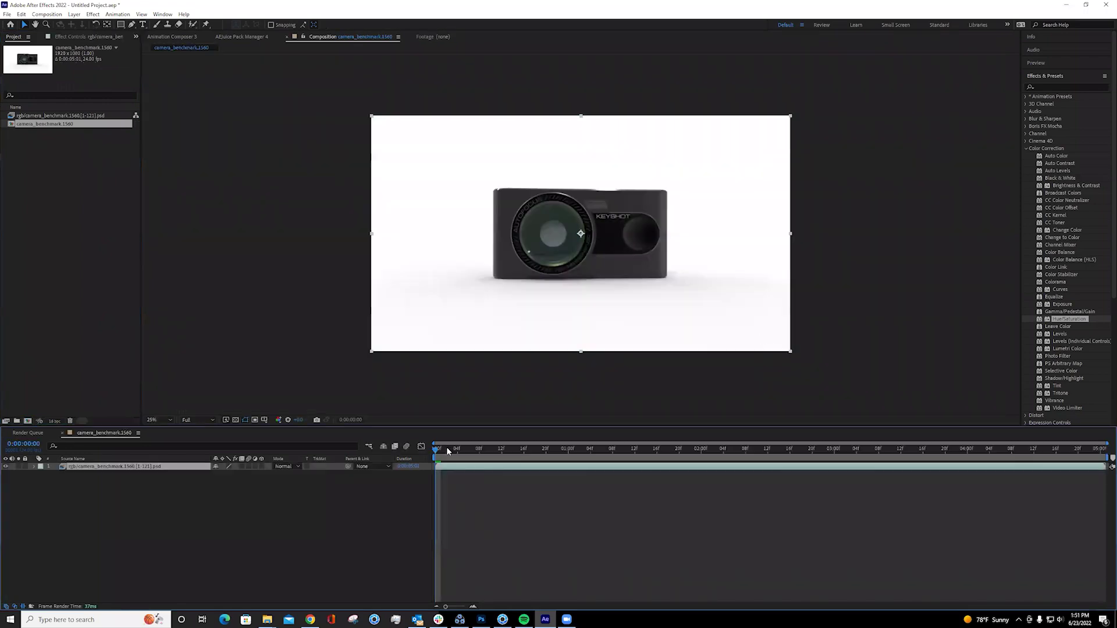
key(space)
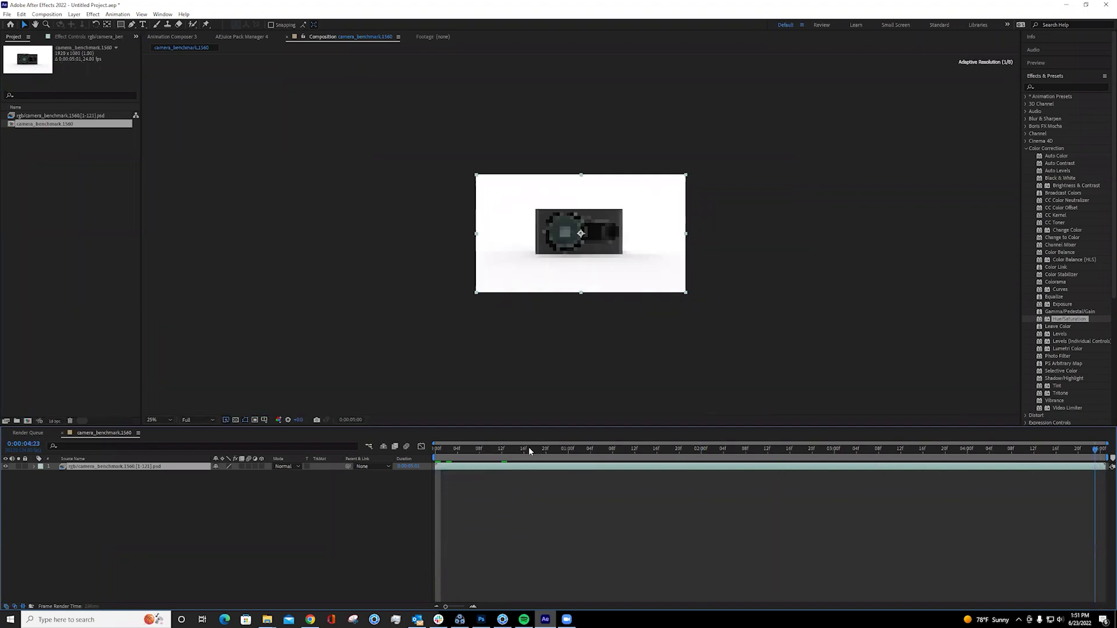
click(433, 451)
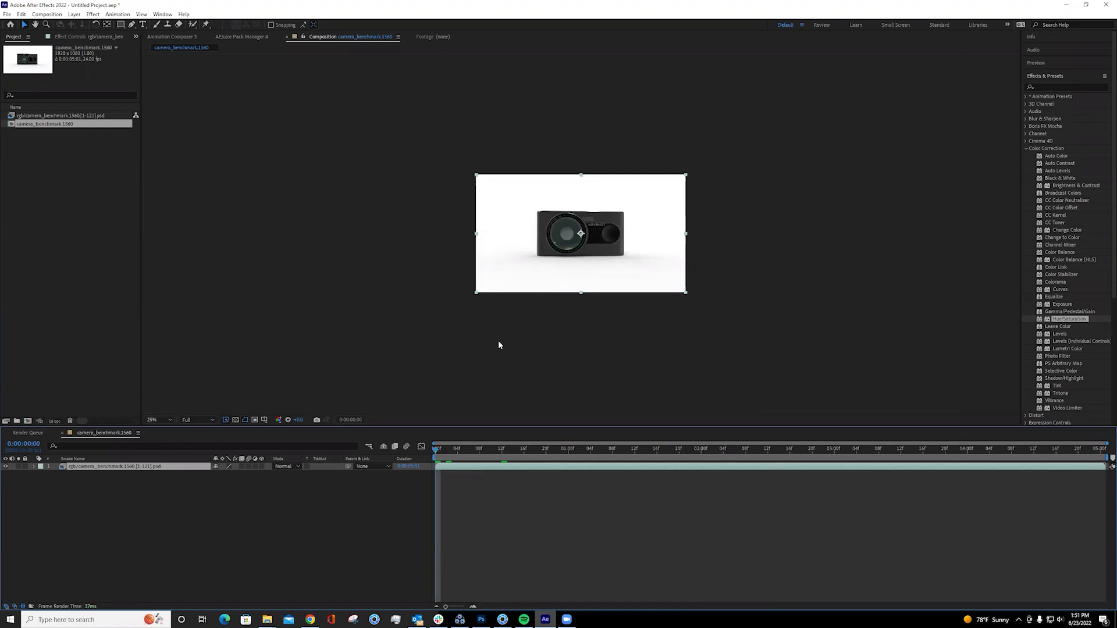
key(space)
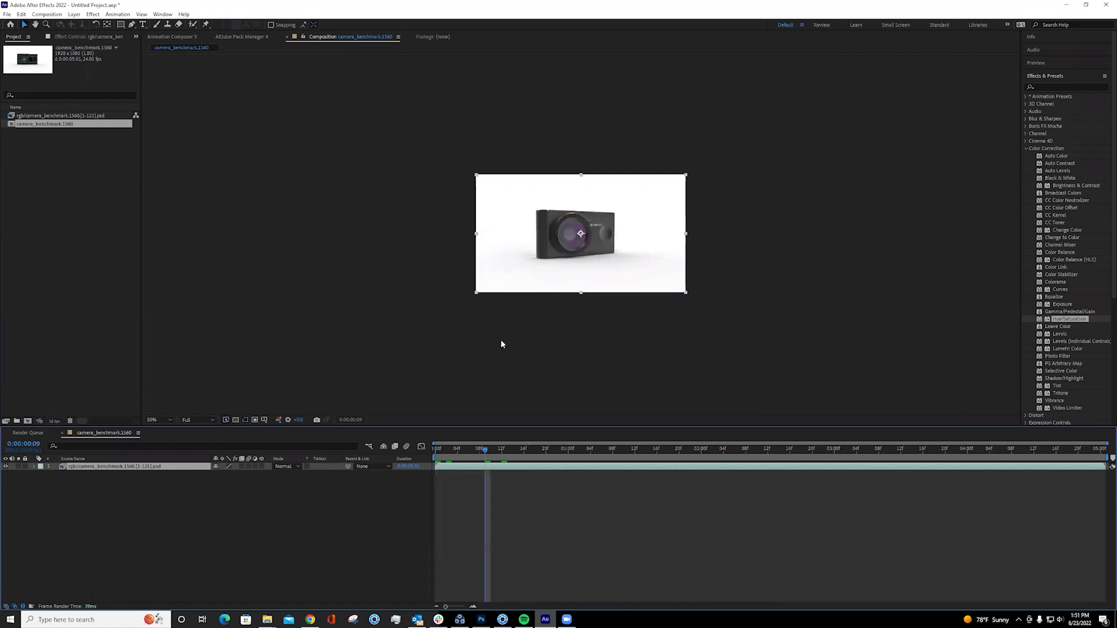
key(period)
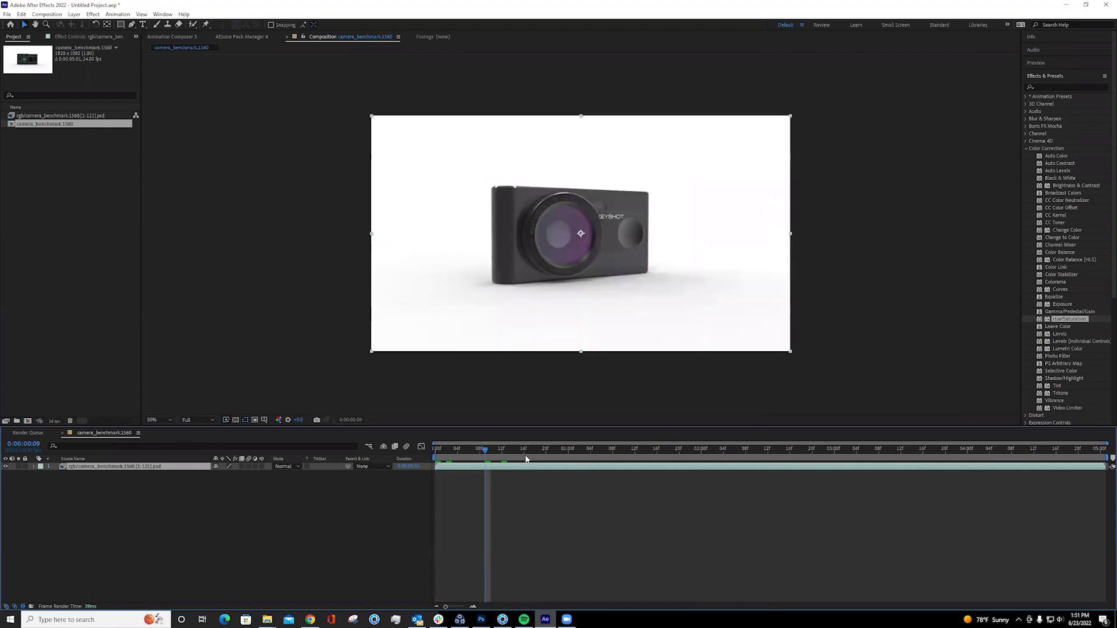
key(space)
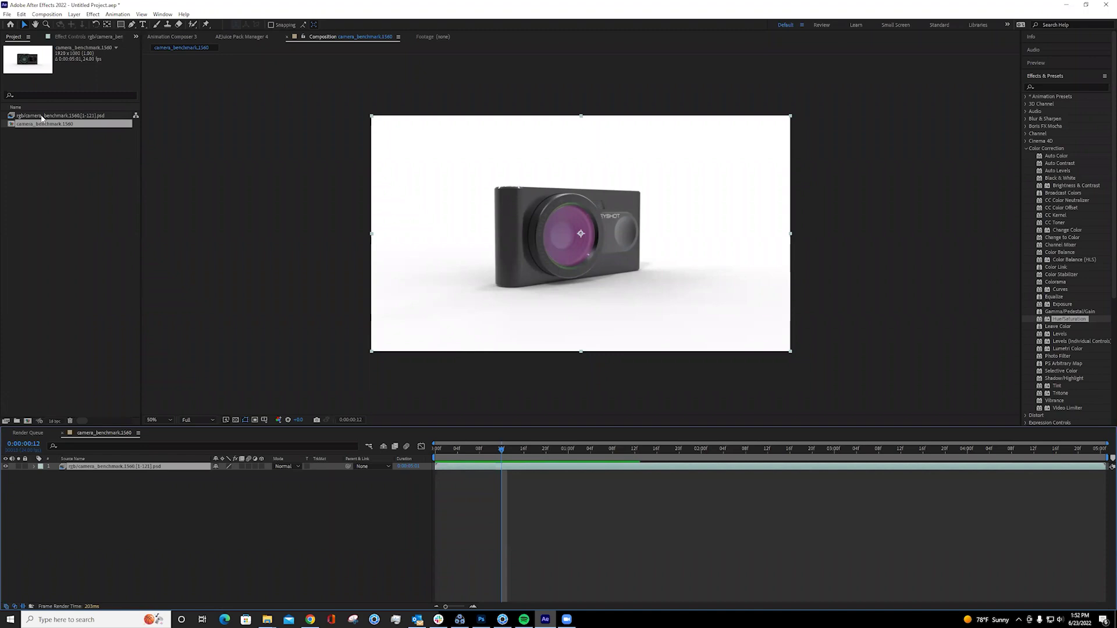
- Start another footage import in the project and switch to KeyShot
click(65, 188)
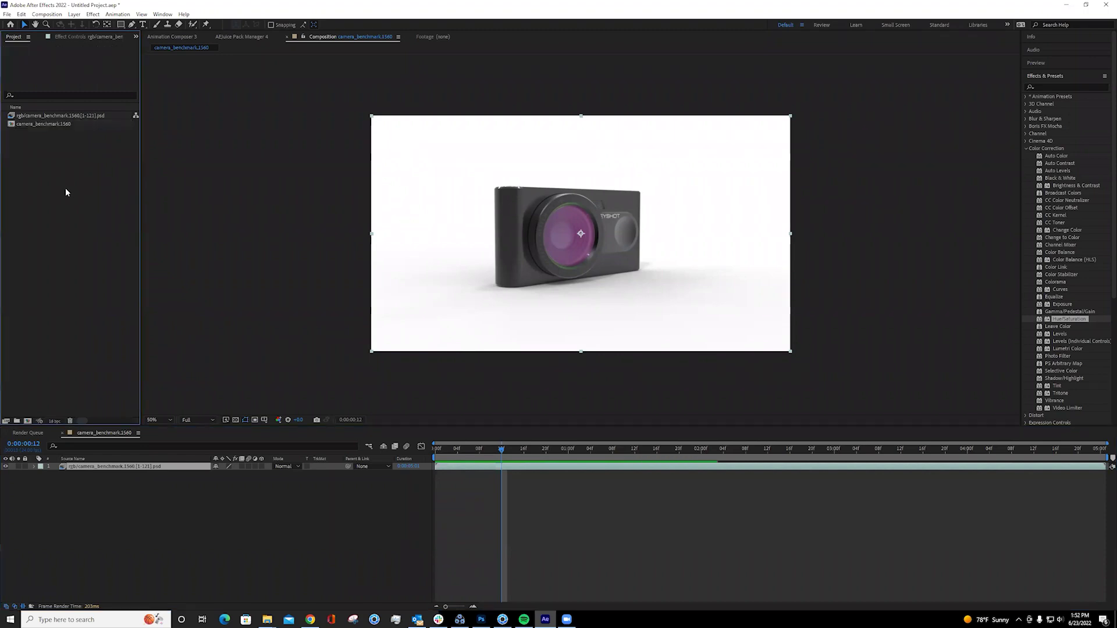
double_click(64, 341)
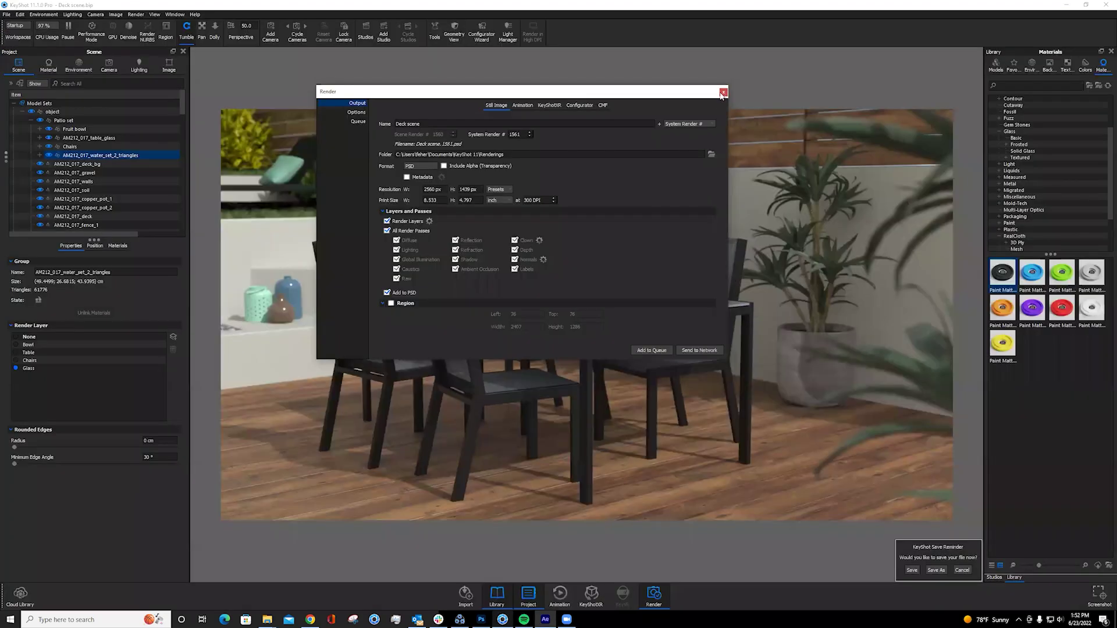
- Close KeyShot's Render window and pause the real-time rendering
click(723, 92)
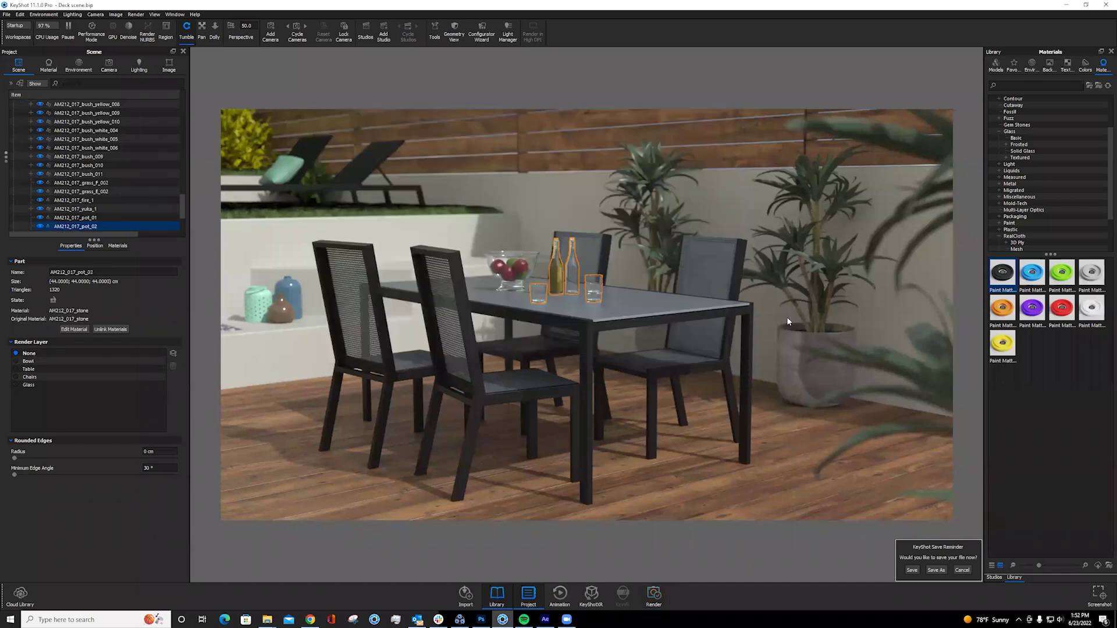
click(785, 363)
key(shift+p)
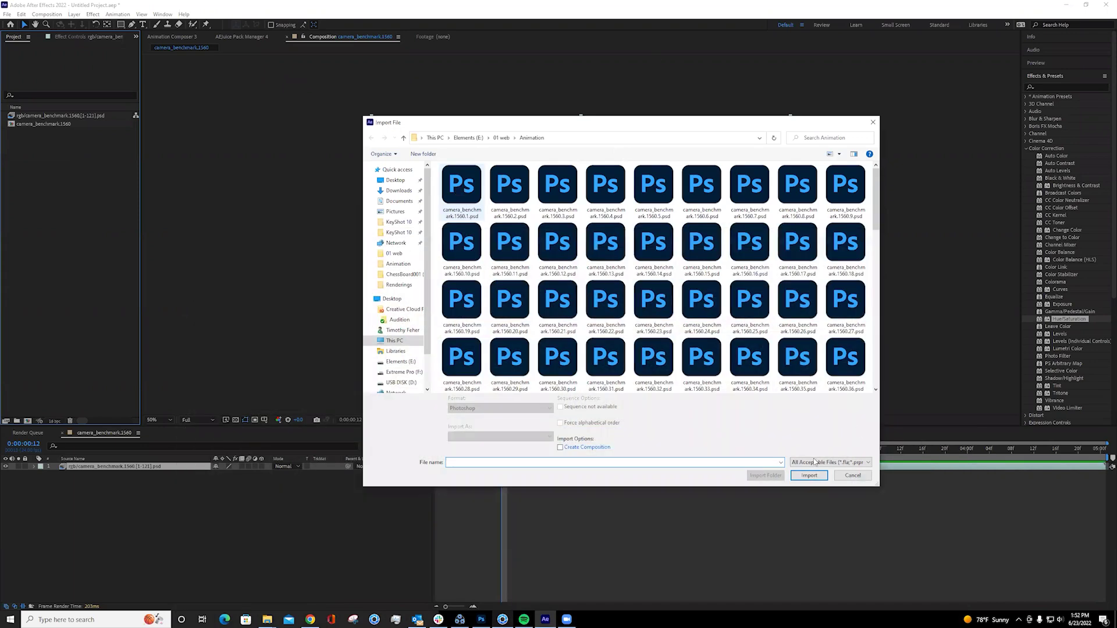
- Import the camera_benchmark.1560 Photoshop sequence as footage, choosing only its Shell layer
key(Return)
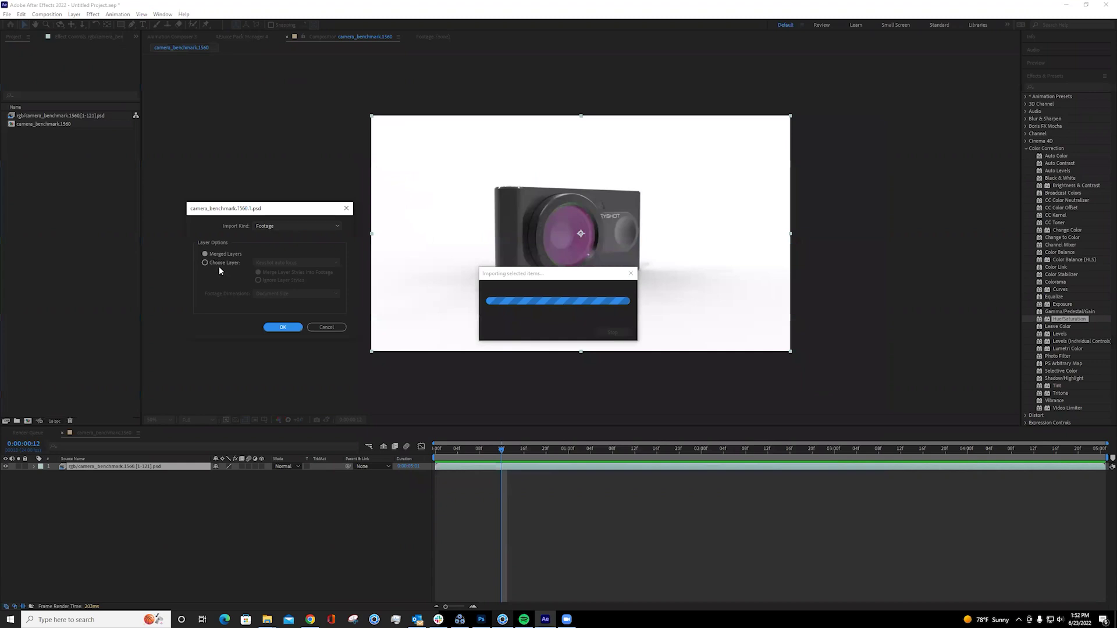
click(204, 263)
click(295, 262)
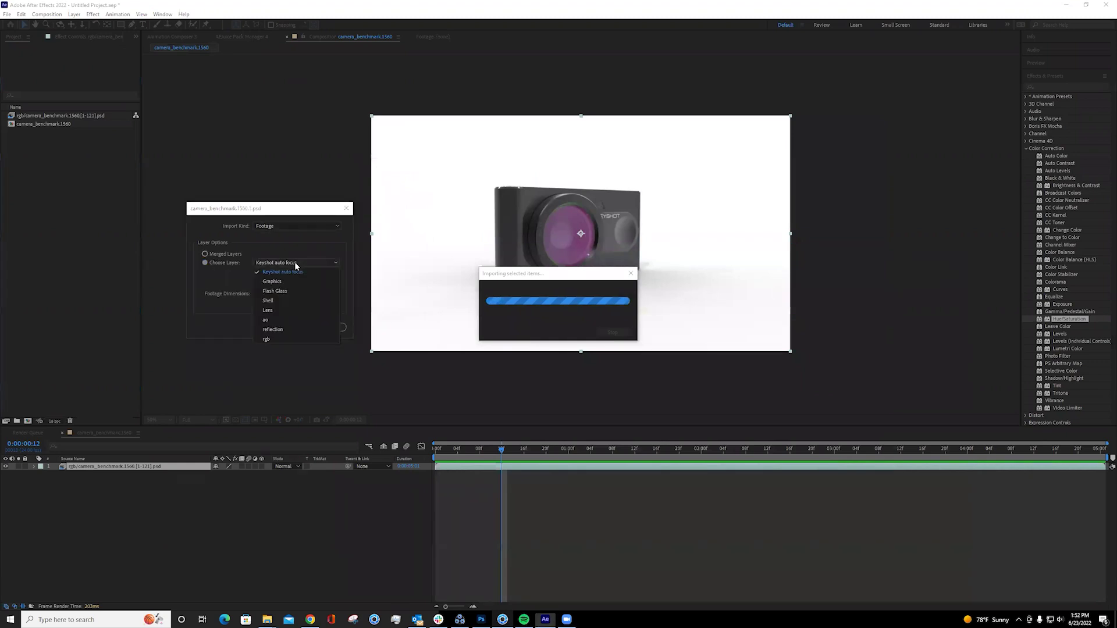
click(270, 300)
click(283, 327)
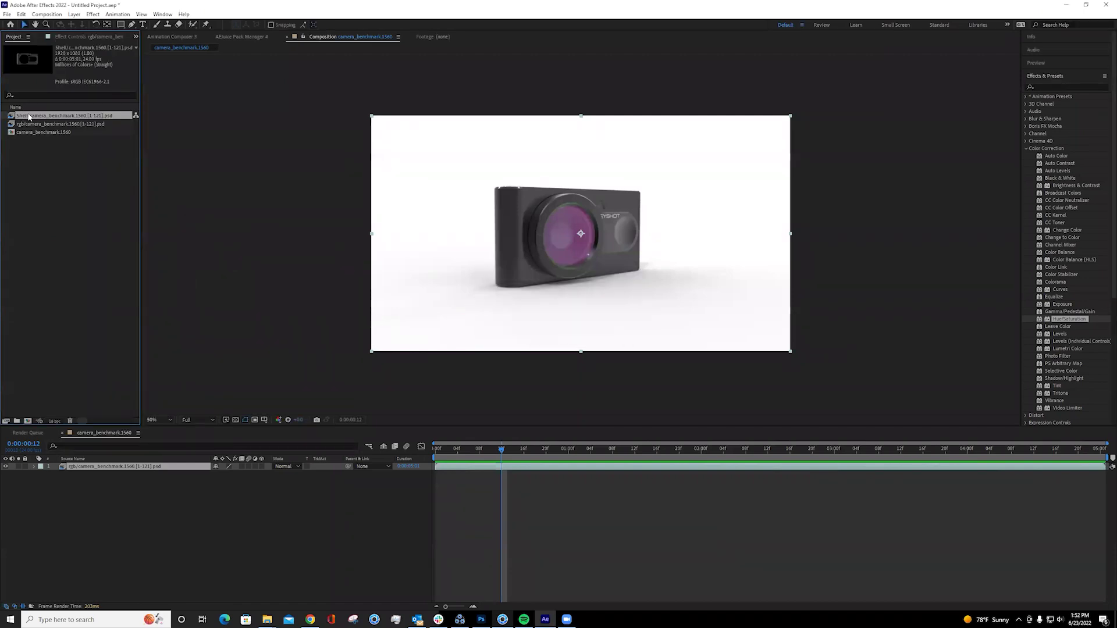
- Open the Shell footage on its own and play back part of it
double_click(28, 116)
click(167, 402)
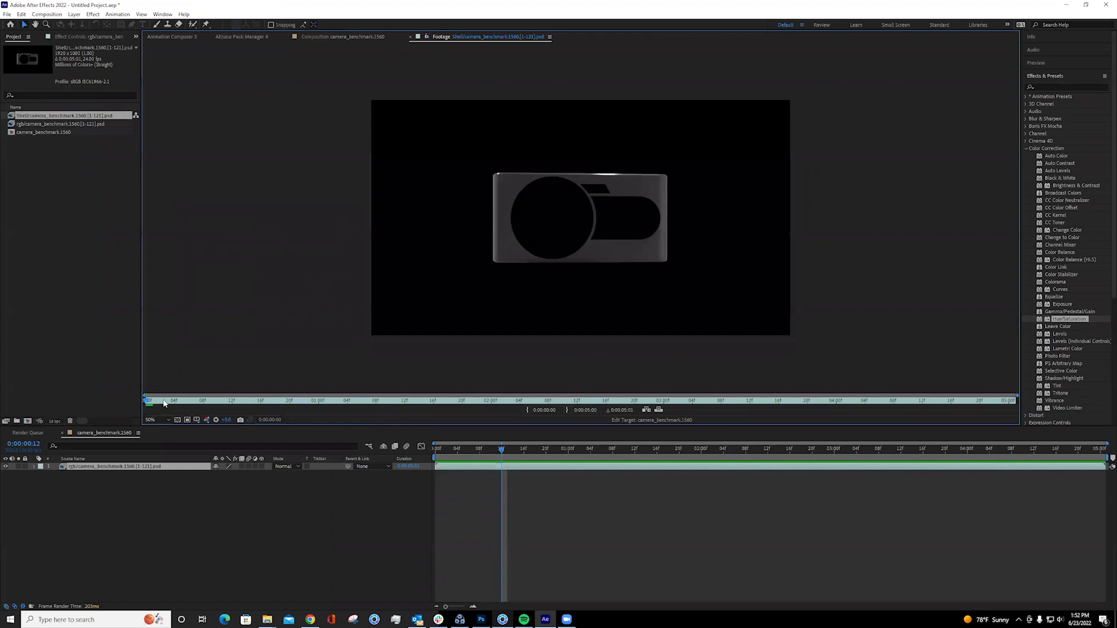
key(space)
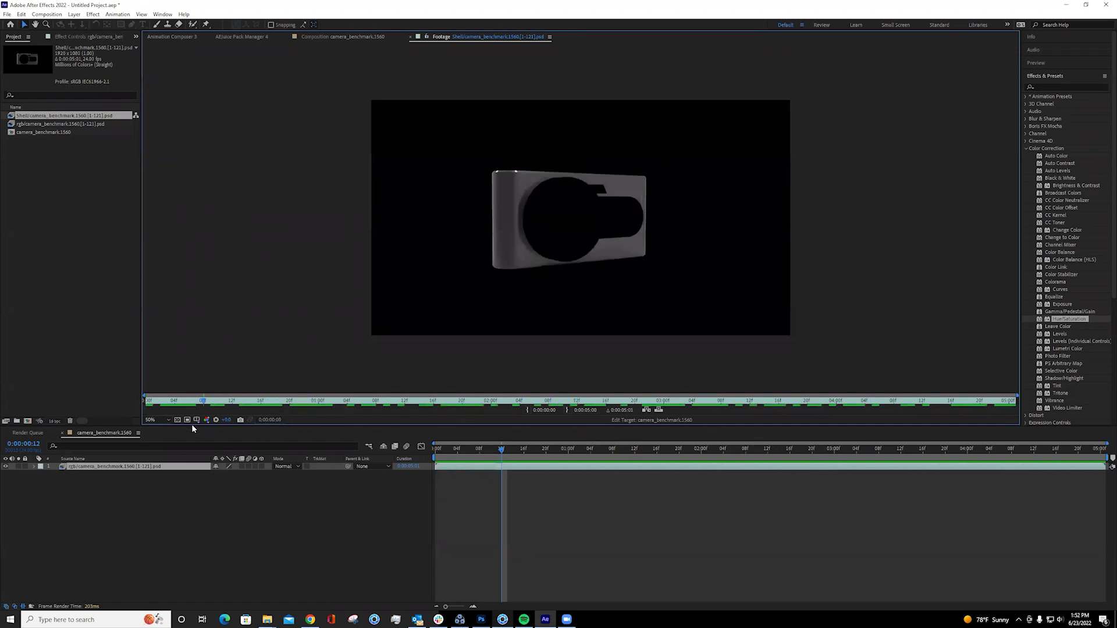
key(space)
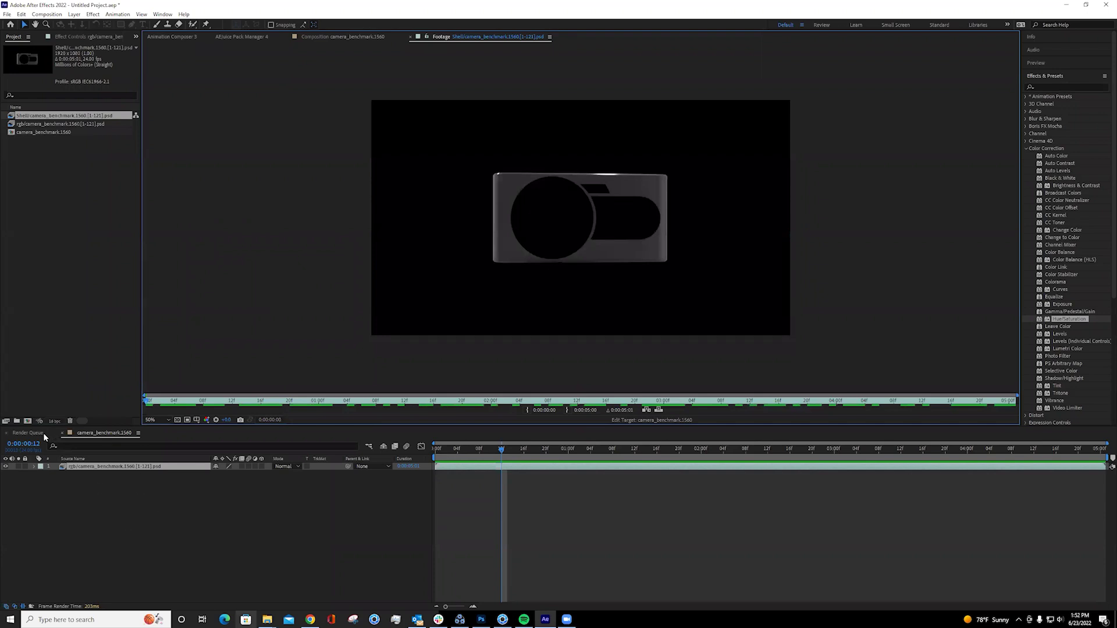
- Place the Shell footage above the rgb layer in the composition and toggle the rgb layer's visibility to compare them
click(53, 116)
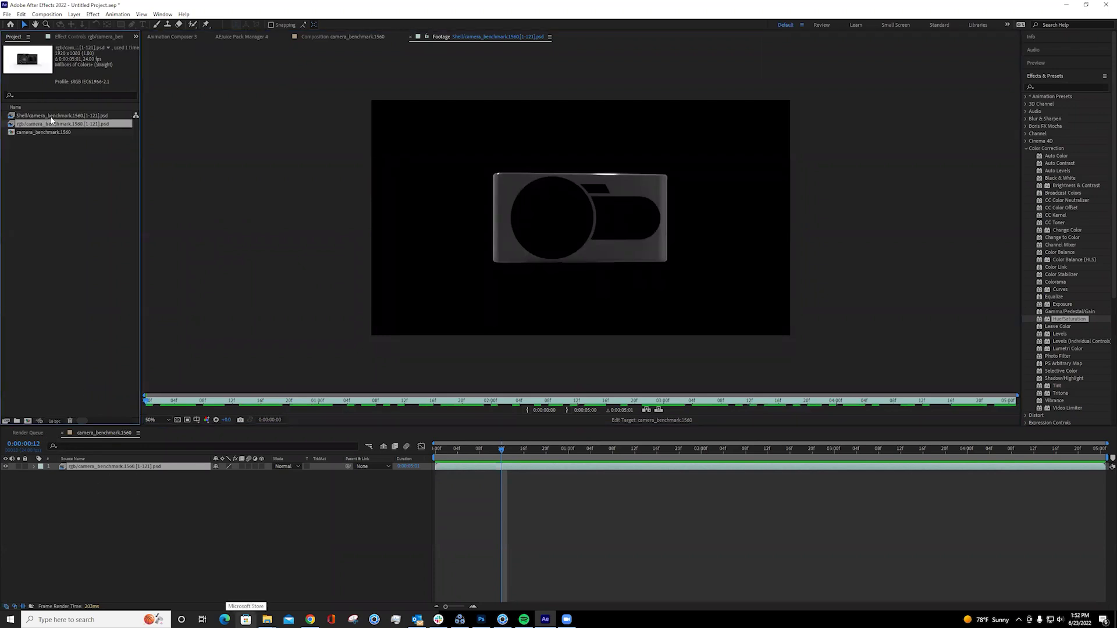
drag(52, 117, 166, 468)
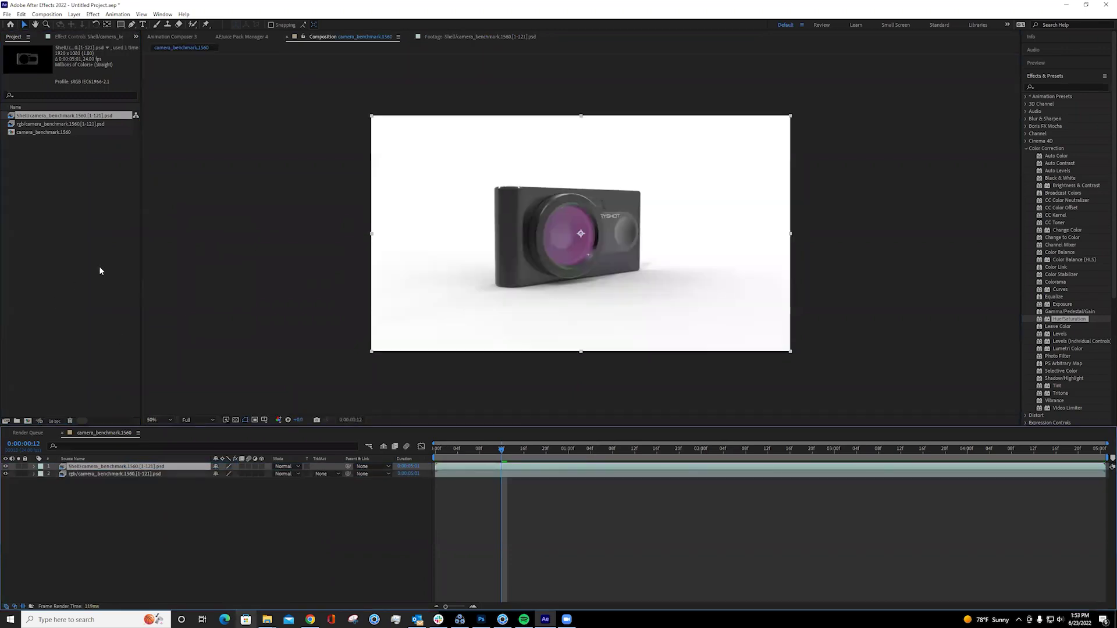
click(5, 474)
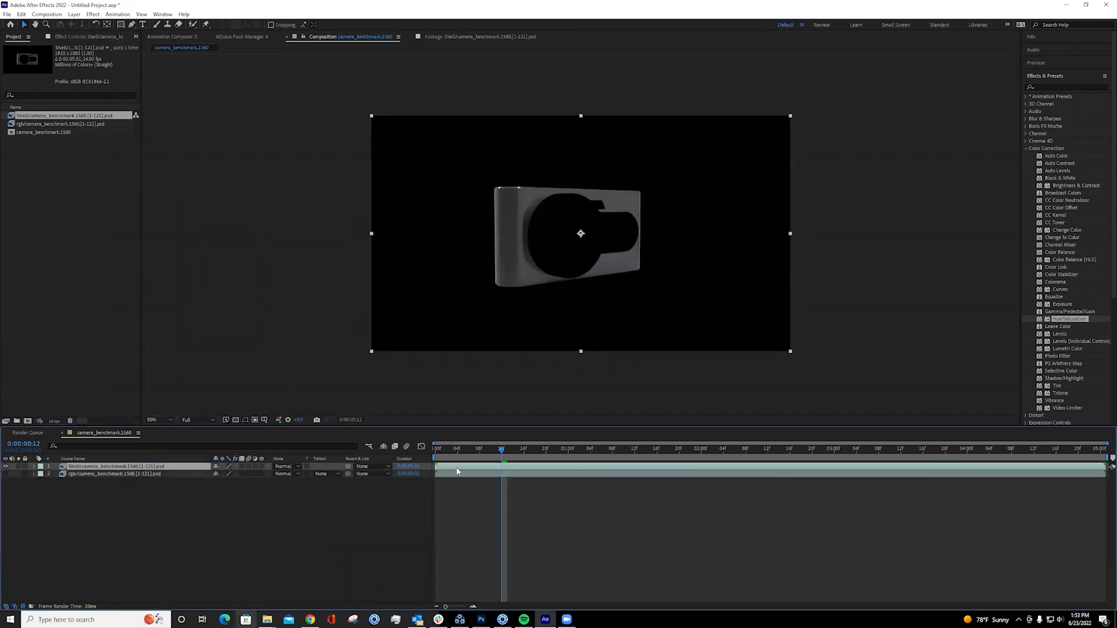
click(7, 475)
click(6, 474)
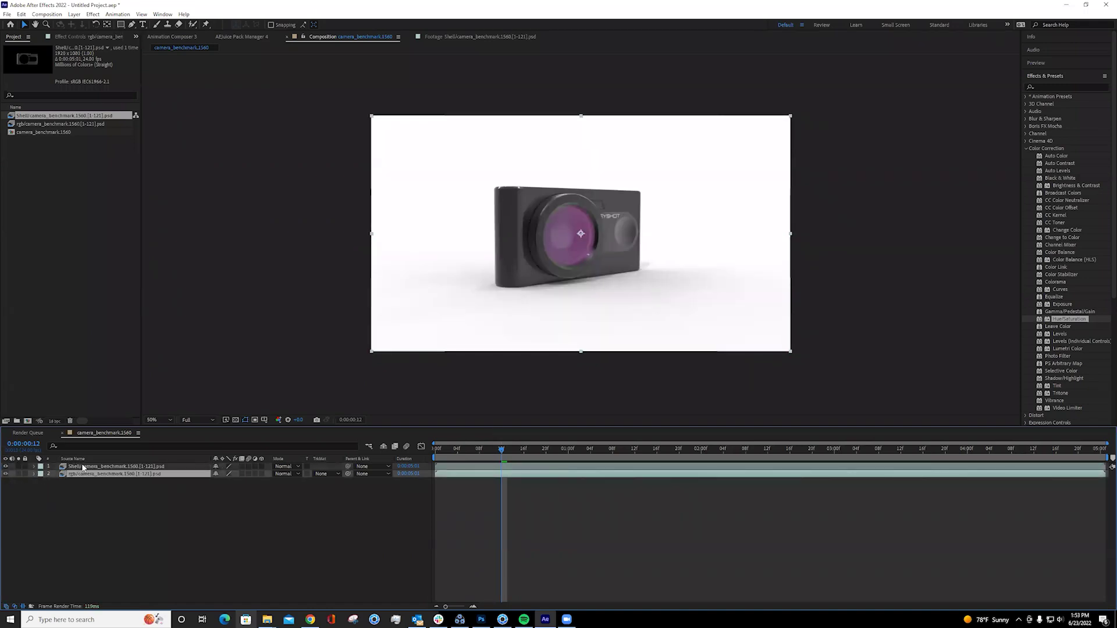
- Apply the Hue/Saturation effect to the Shell layer and turn on Colorize
click(119, 467)
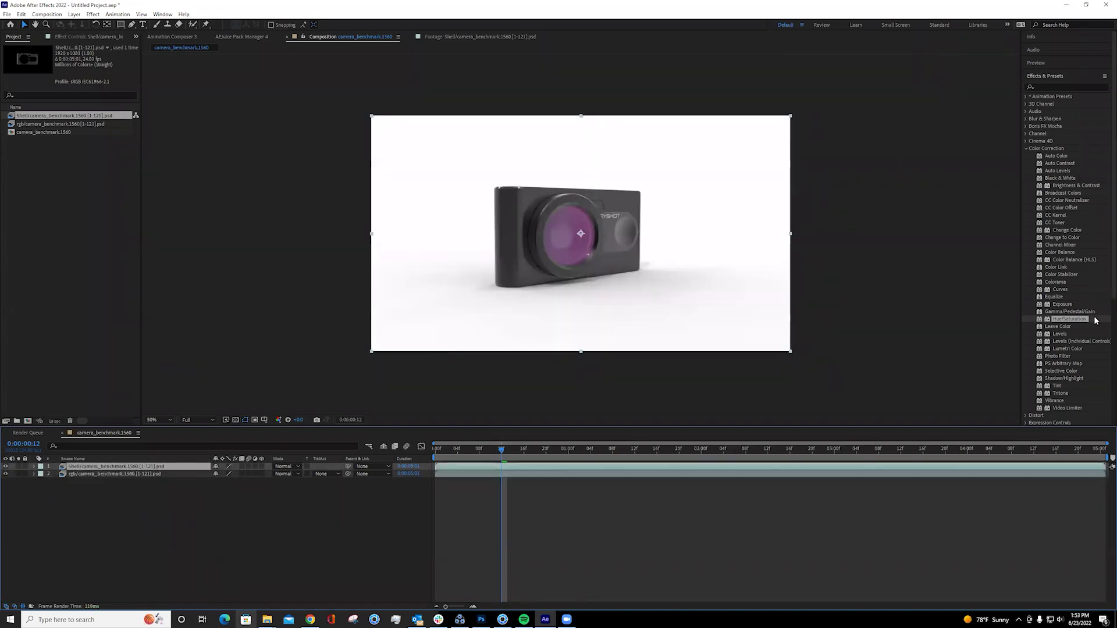
drag(1077, 319, 490, 467)
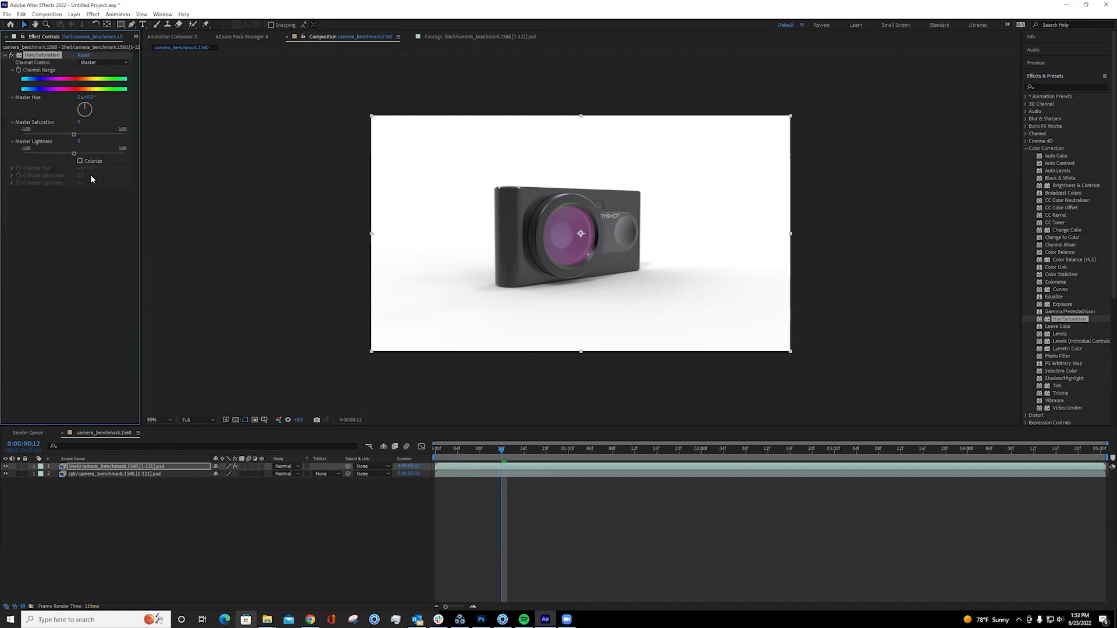
click(80, 161)
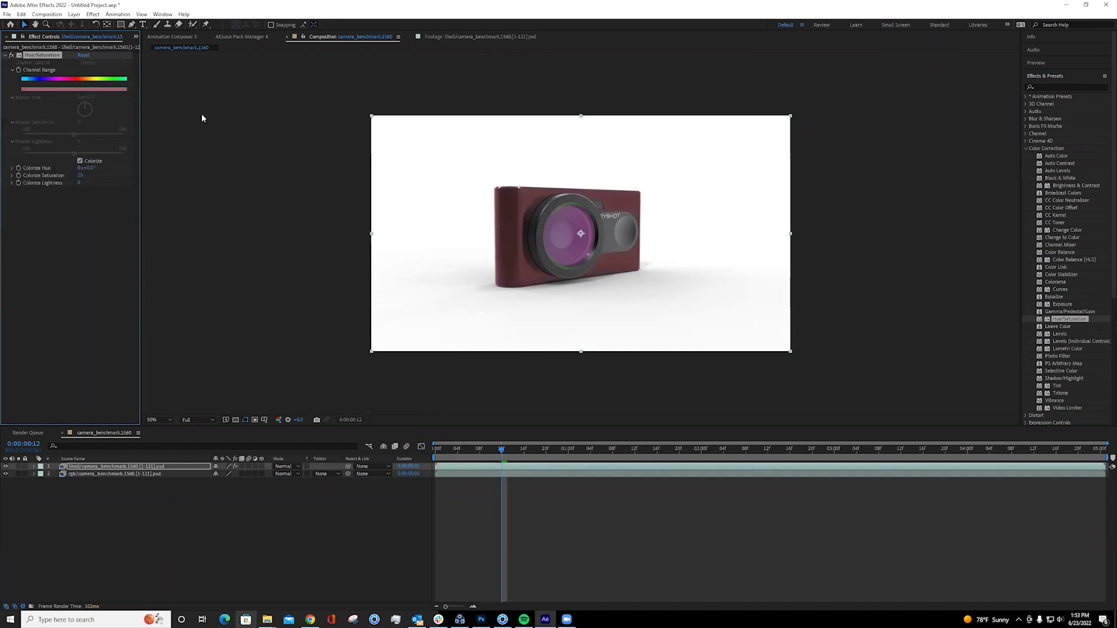
- Play and scrub through the composition to examine the colorized shell from different camera angles
key(space)
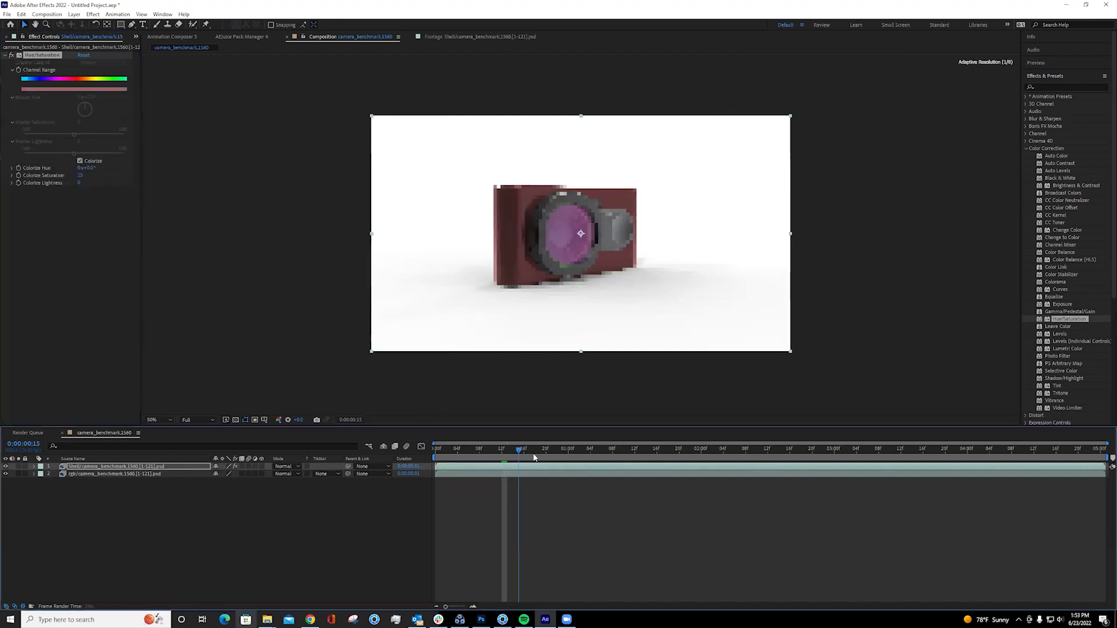
key(space)
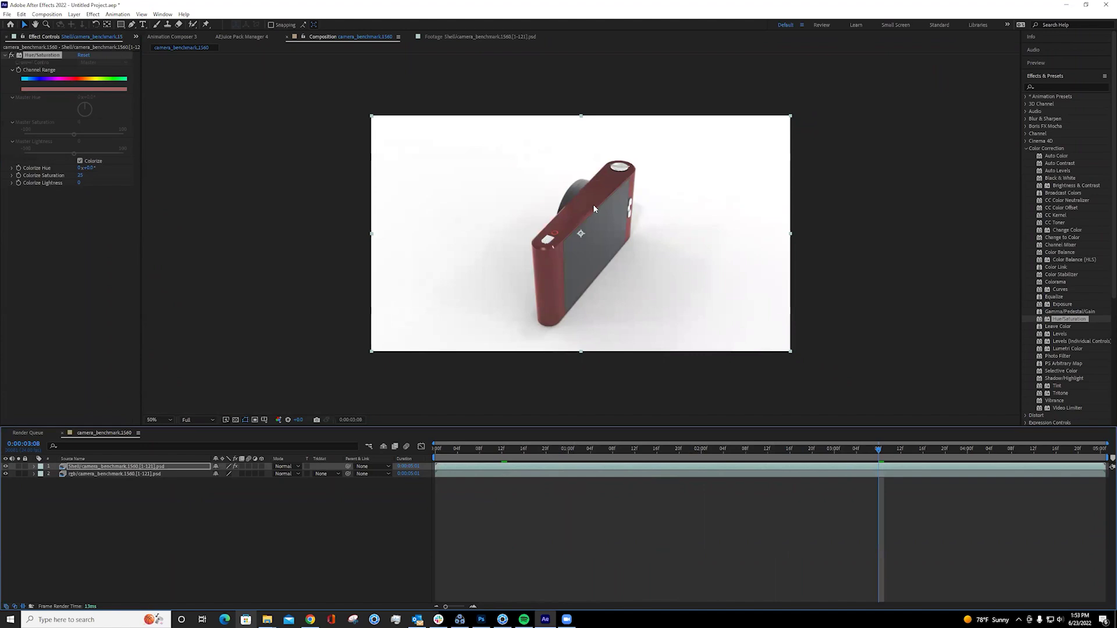
drag(879, 450, 510, 517)
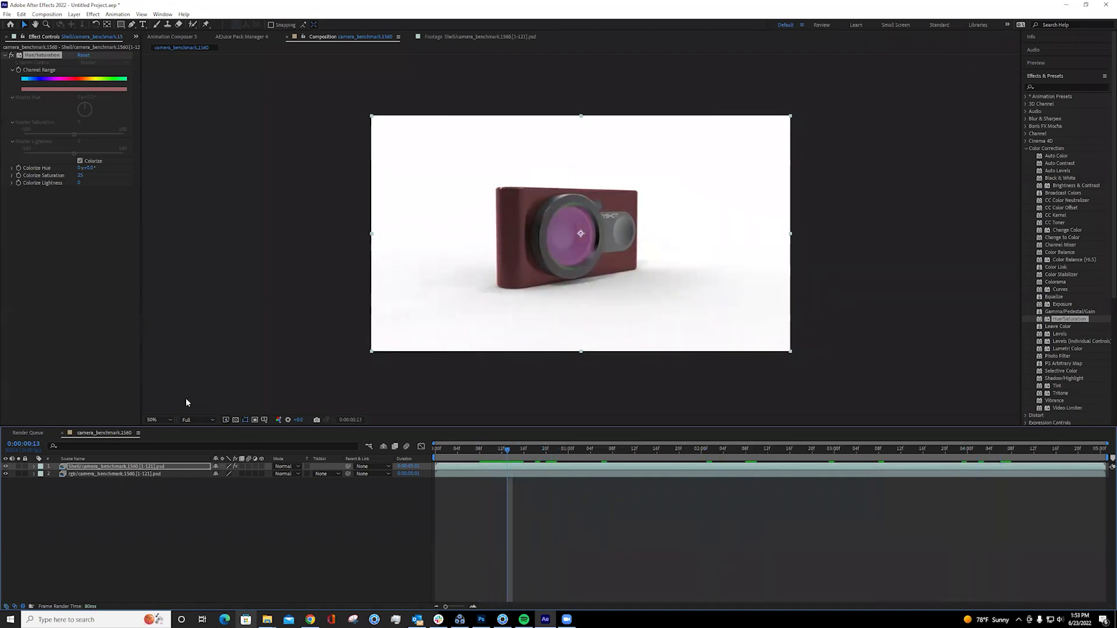
drag(506, 451, 484, 437)
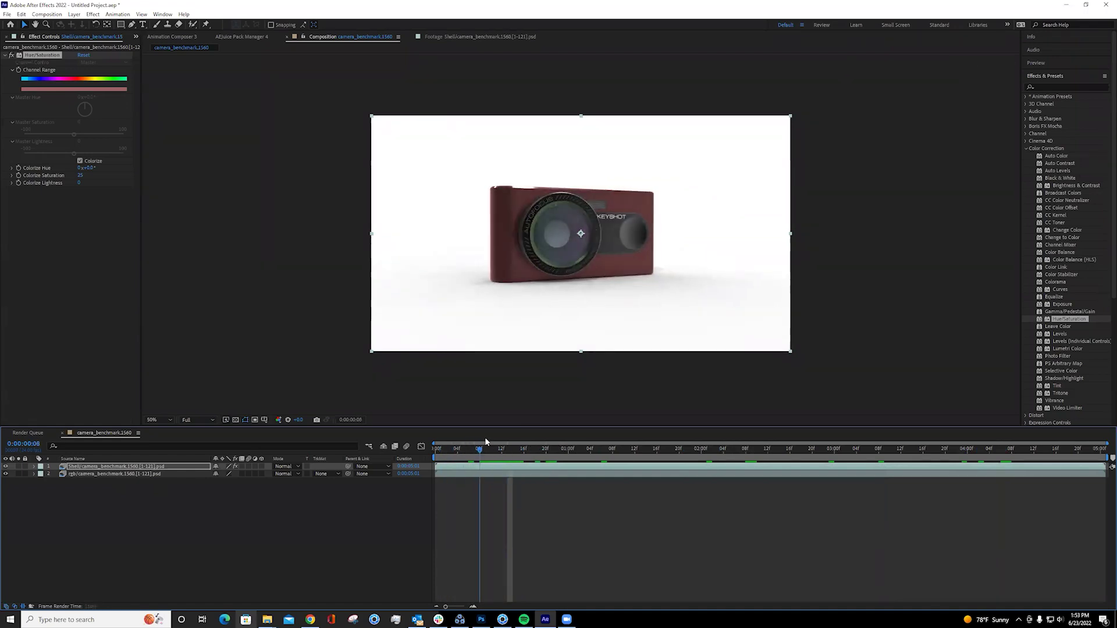
- Delete the colorized Shell layer from the composition and select the rgb layer
click(134, 467)
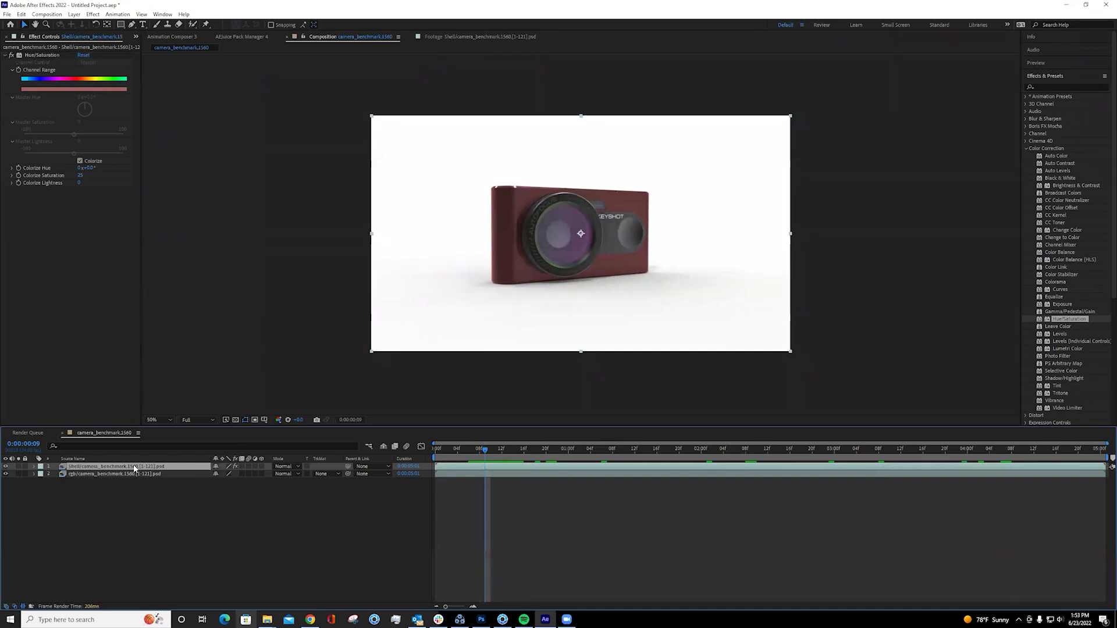
key(Delete)
click(165, 468)
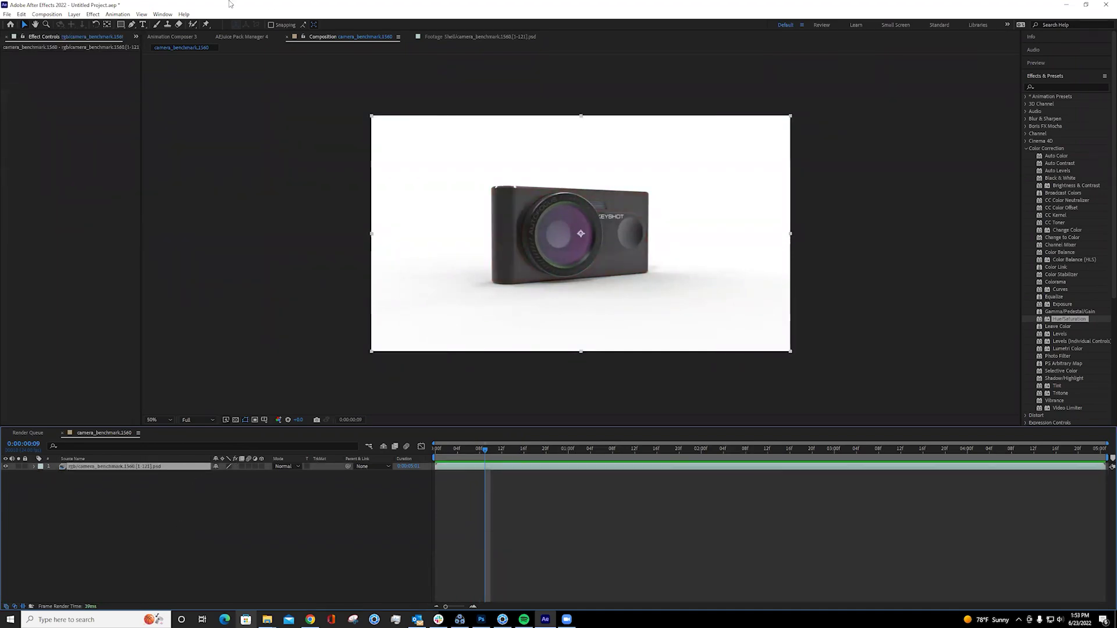
- Add an adjustment layer above the rgb layer, apply Hue/Saturation with Colorize on, and preview the animation
click(119, 14)
mouse_move(93, 13)
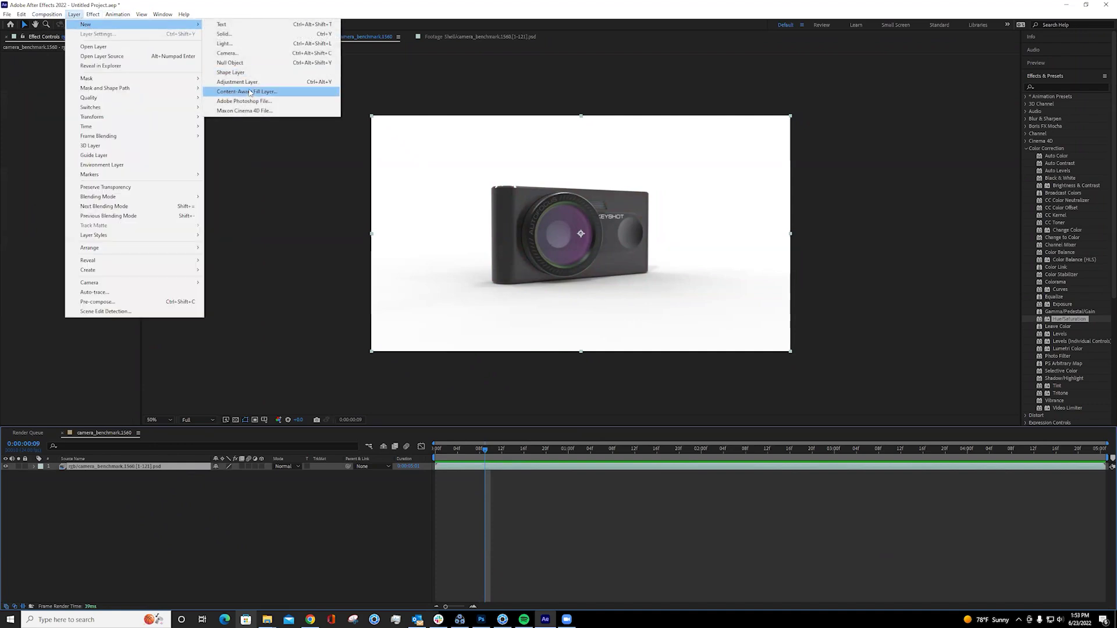
click(250, 83)
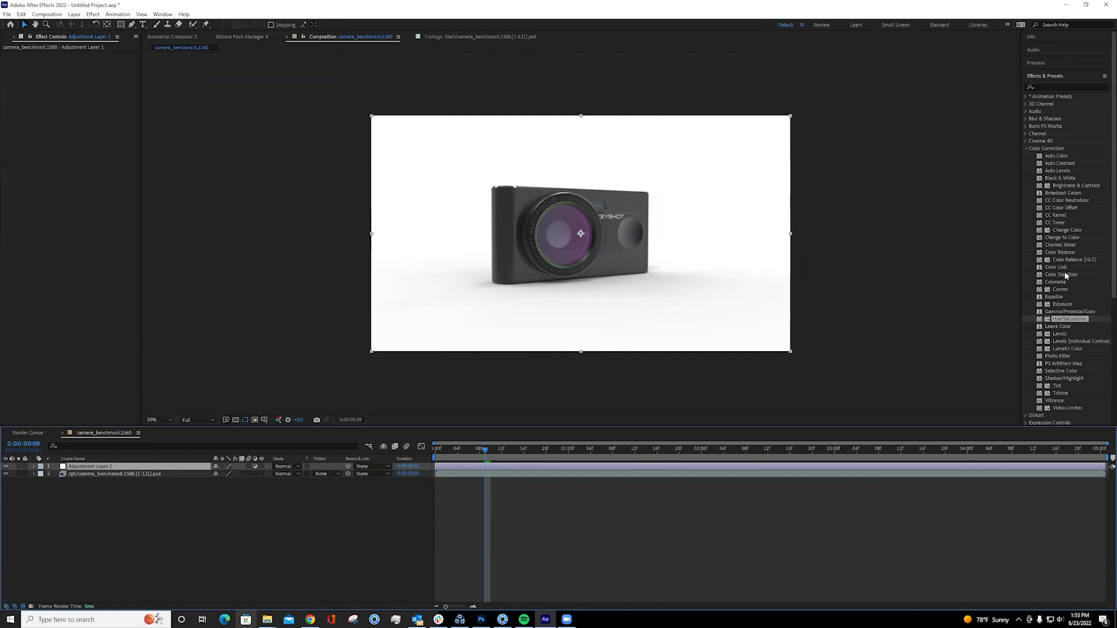
drag(1070, 319, 517, 465)
click(81, 161)
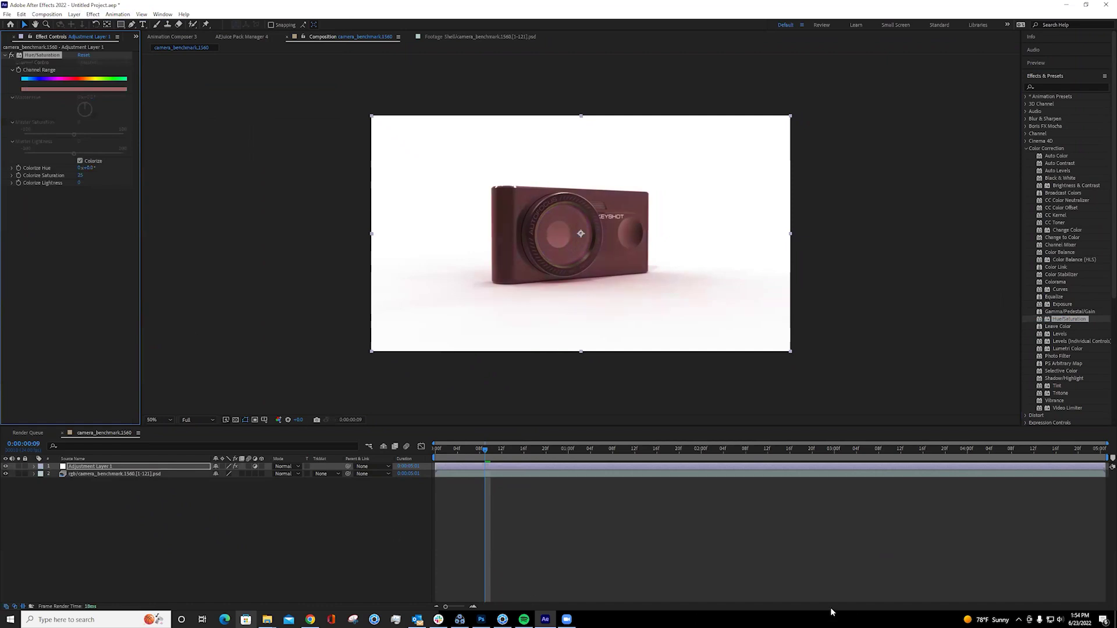
key(space)
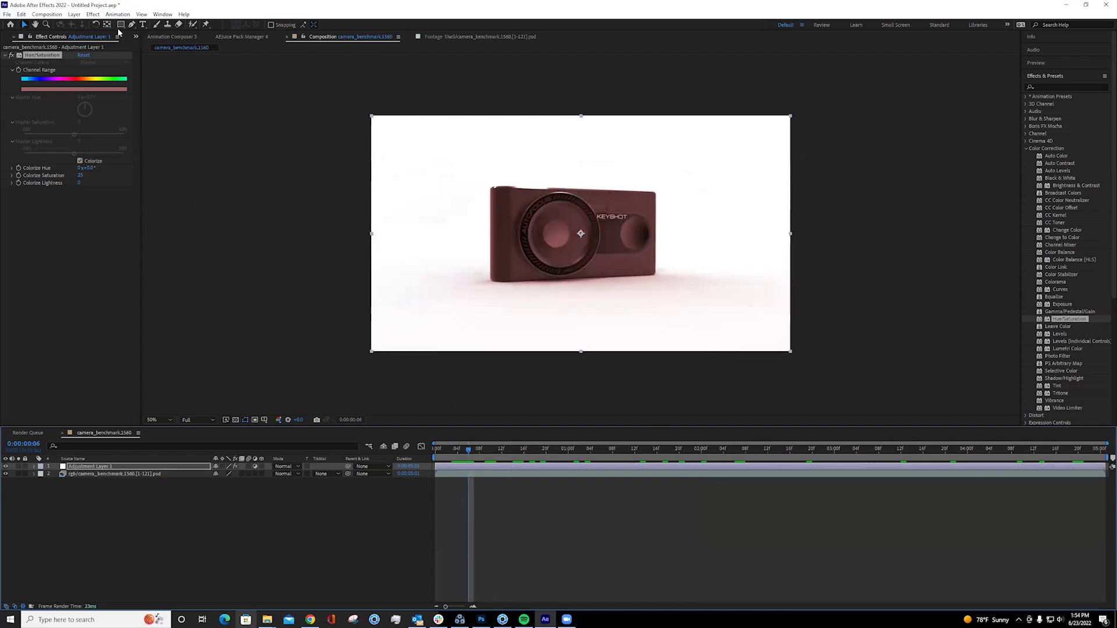
- Place the Shell footage above the adjustment layer, set it as that layer's alpha matte, and scrub to check the tint
click(136, 36)
click(157, 47)
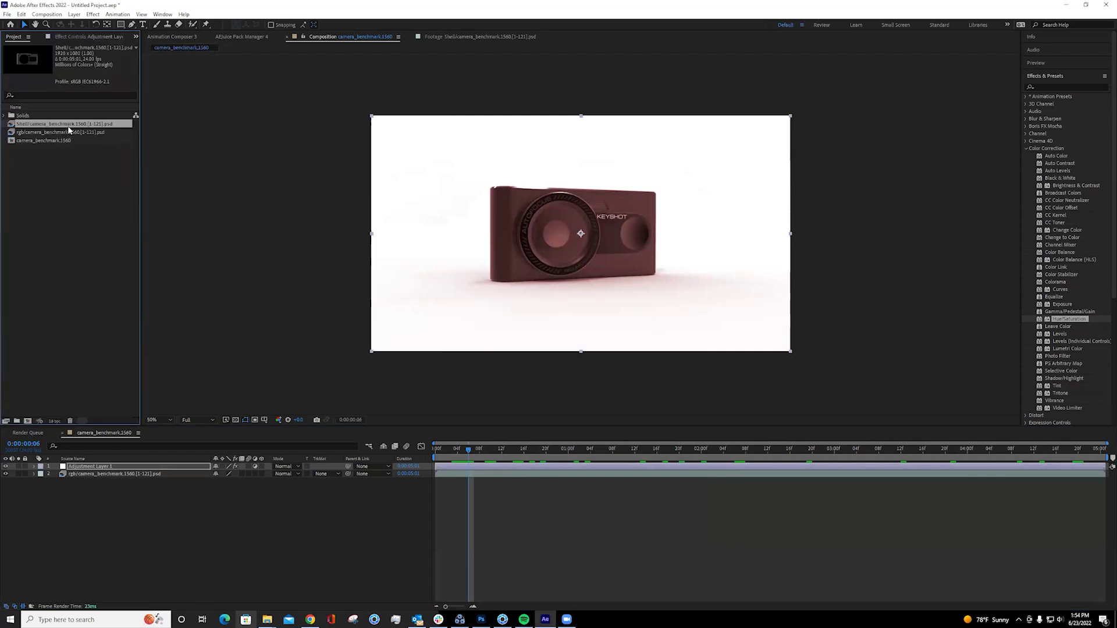
drag(76, 126, 170, 466)
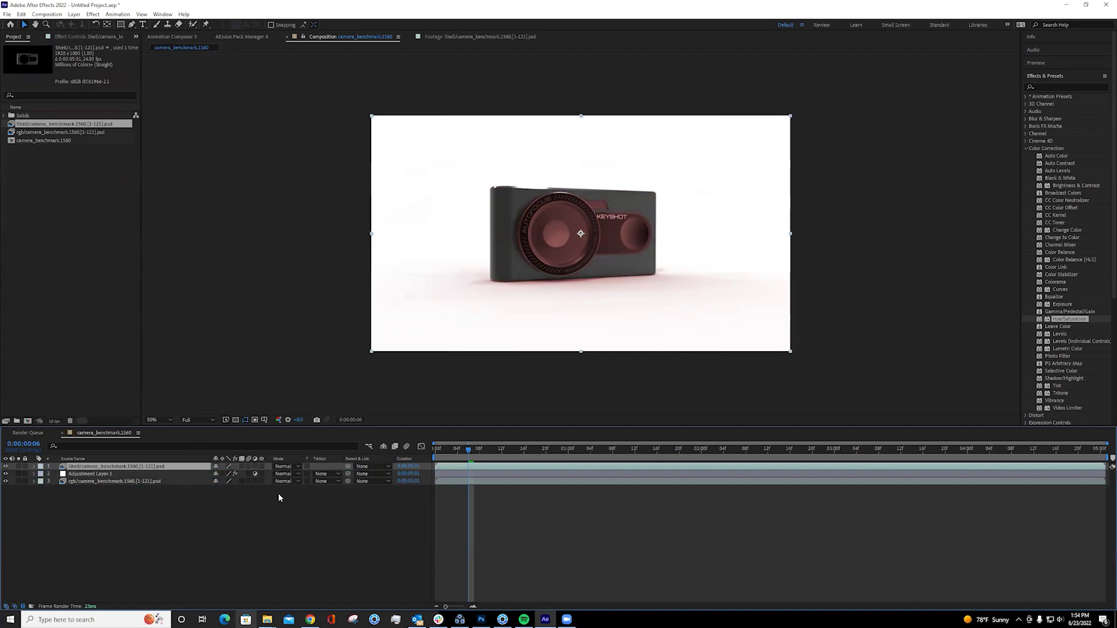
click(339, 475)
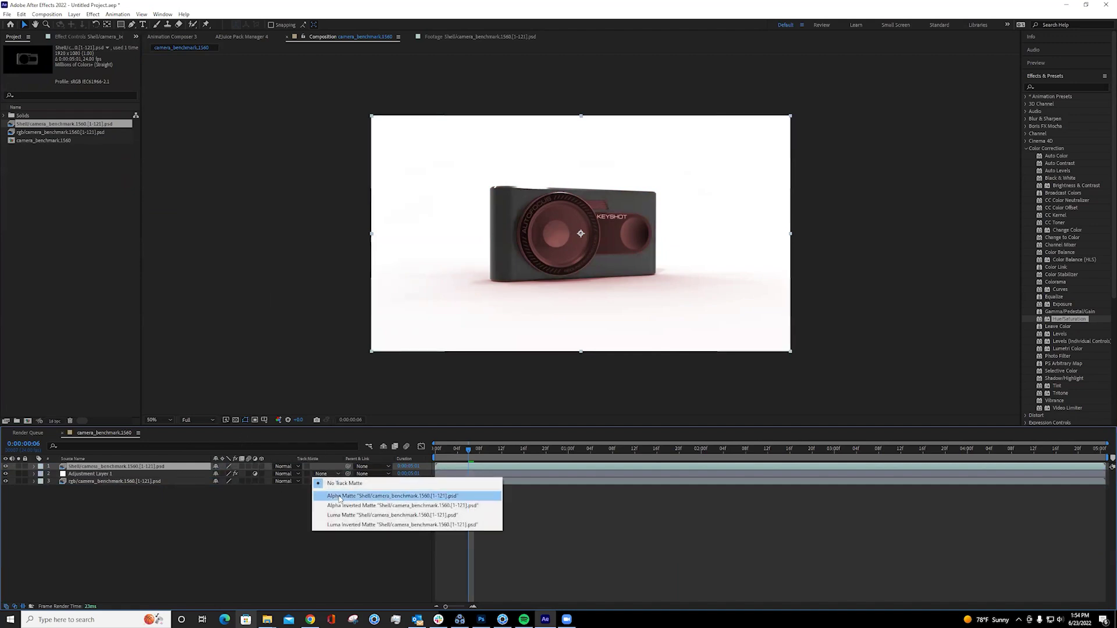
click(339, 498)
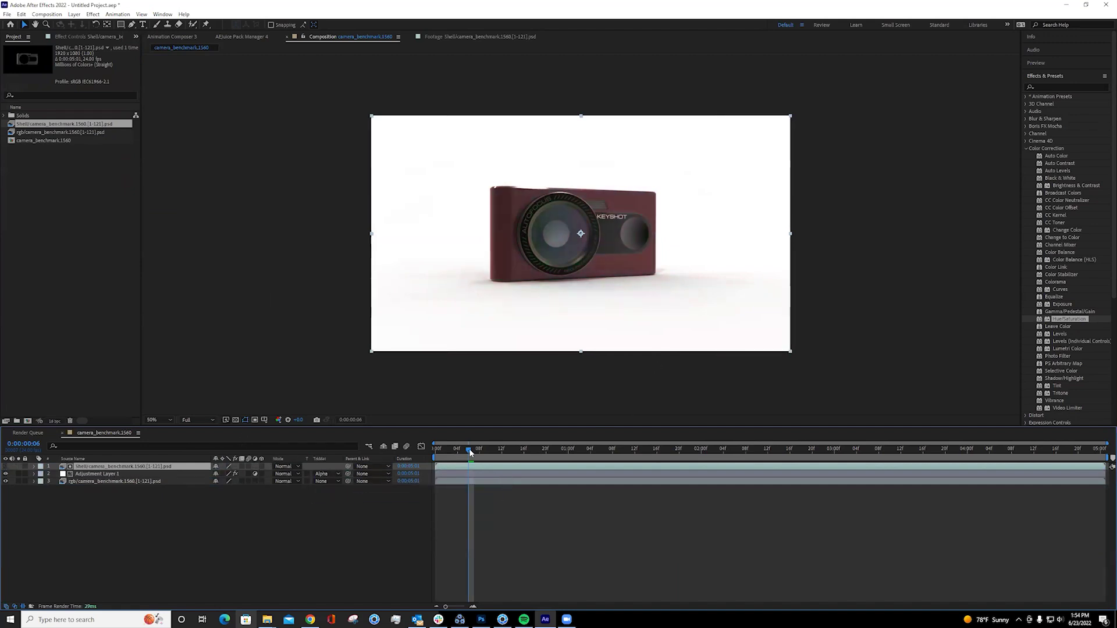
drag(470, 451, 496, 474)
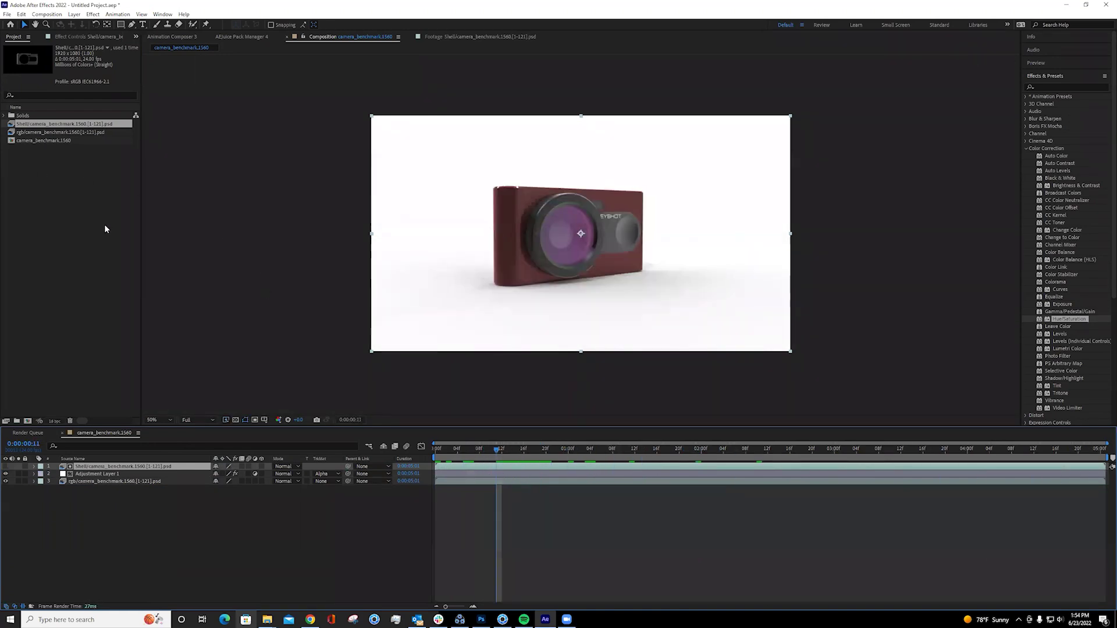
- Import the camera_benchmark.1560 Photoshop sequence again as footage, choosing only its ao layer
click(67, 213)
double_click(62, 211)
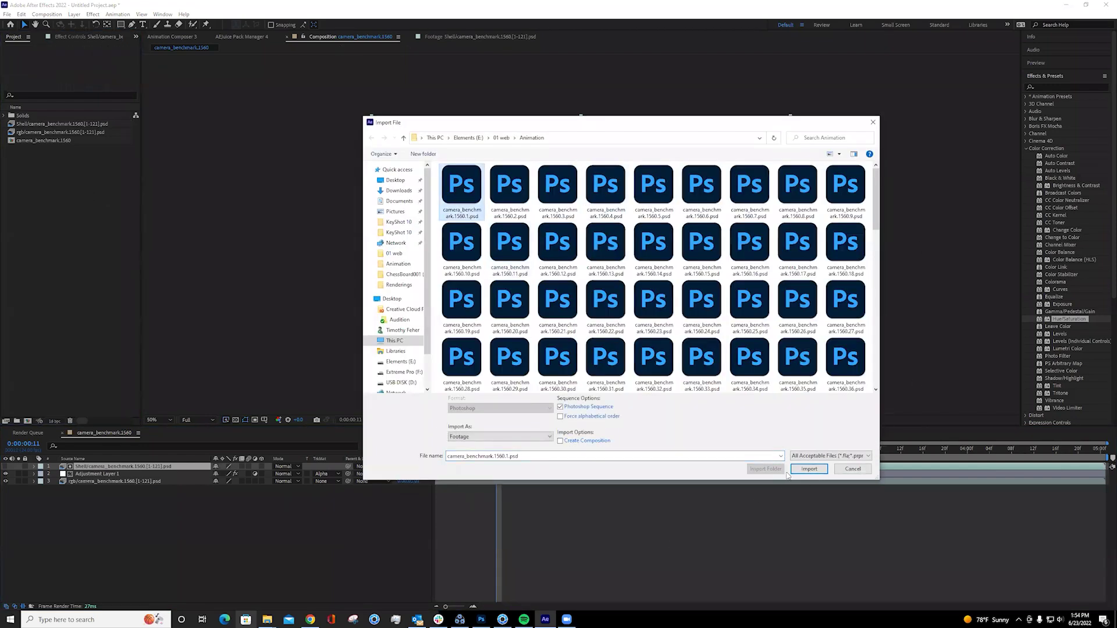
click(809, 469)
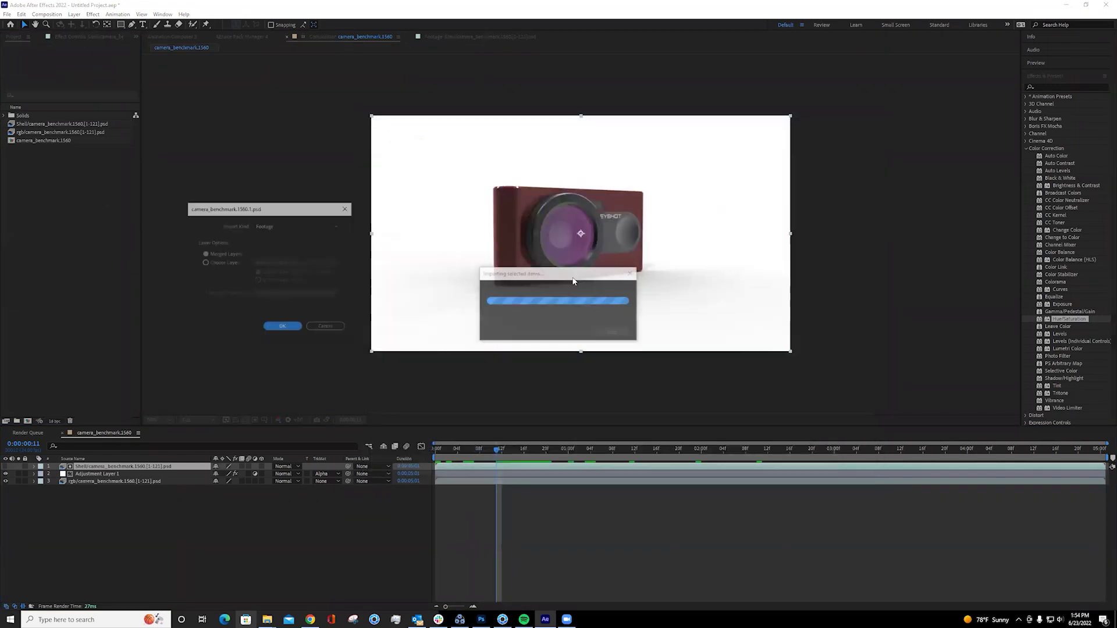
click(205, 263)
click(313, 262)
click(266, 321)
click(277, 327)
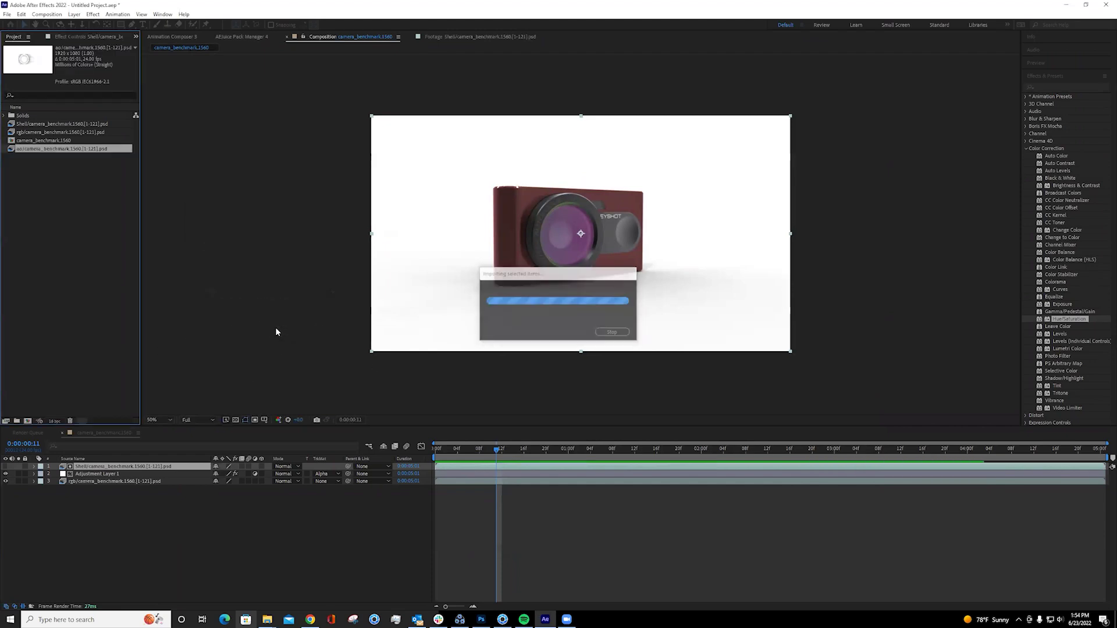
- Place the ao footage on top of the composition's layers and set its blending mode to Multiply
drag(55, 149, 127, 462)
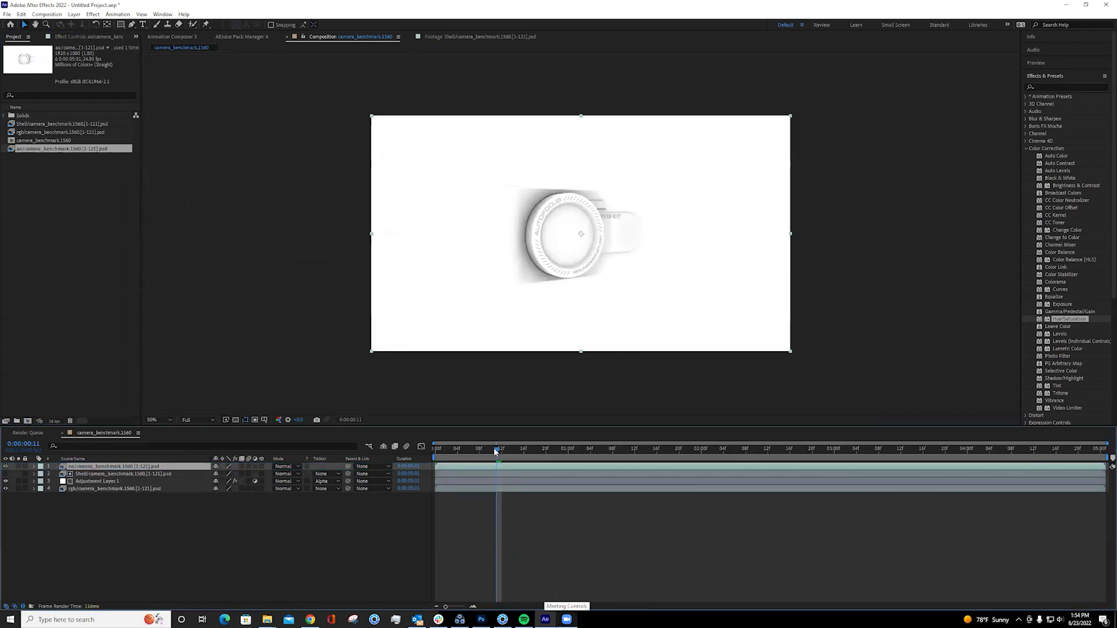
drag(504, 454, 483, 488)
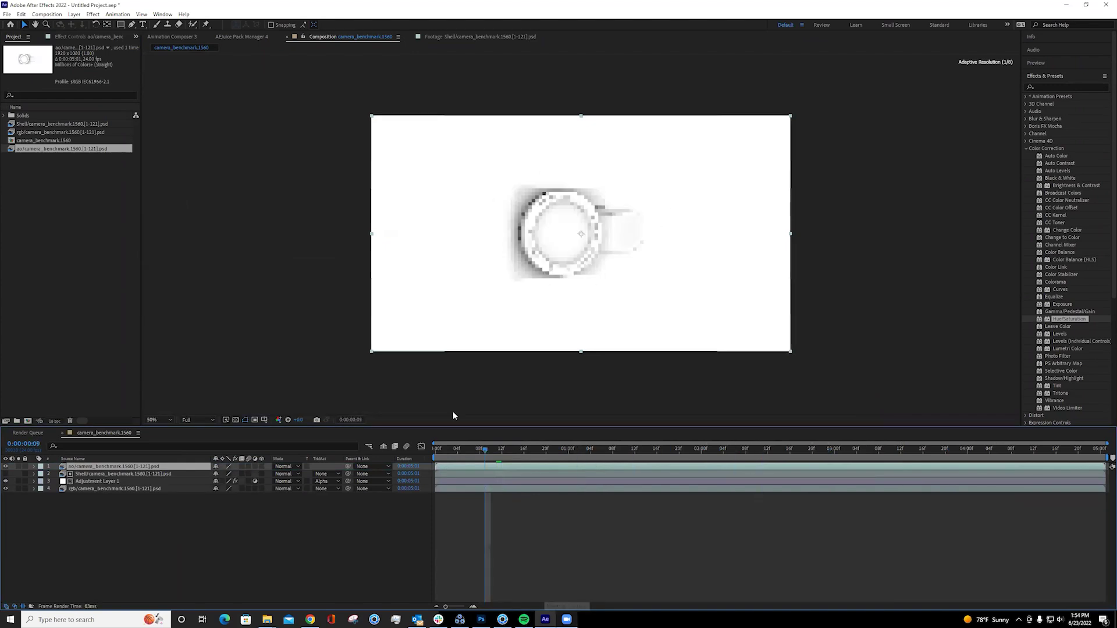
click(298, 467)
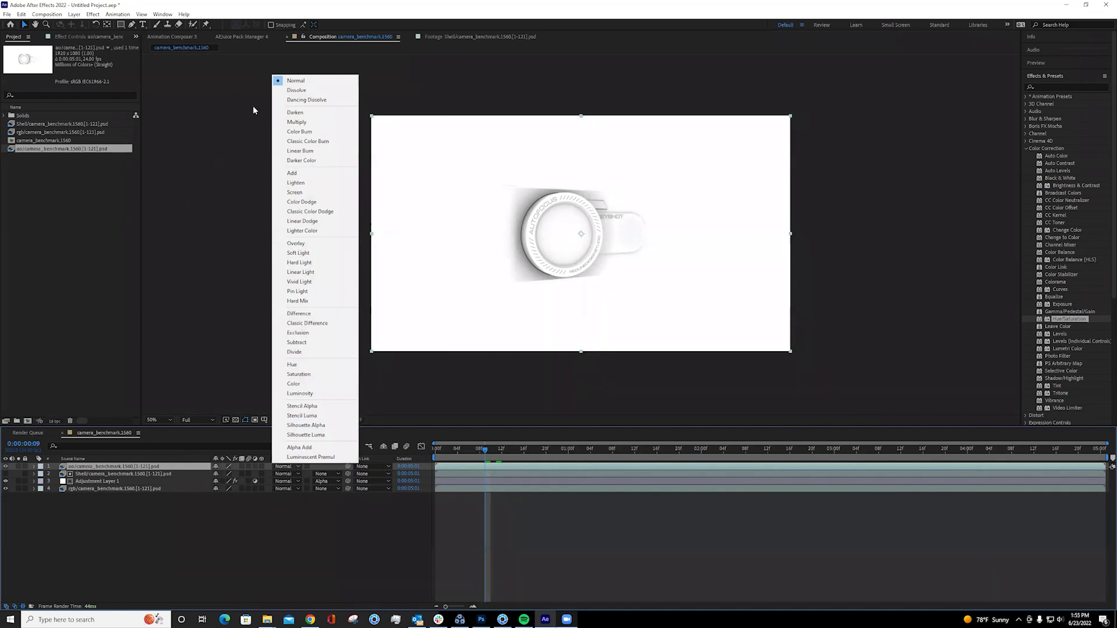
click(301, 123)
key(slash)
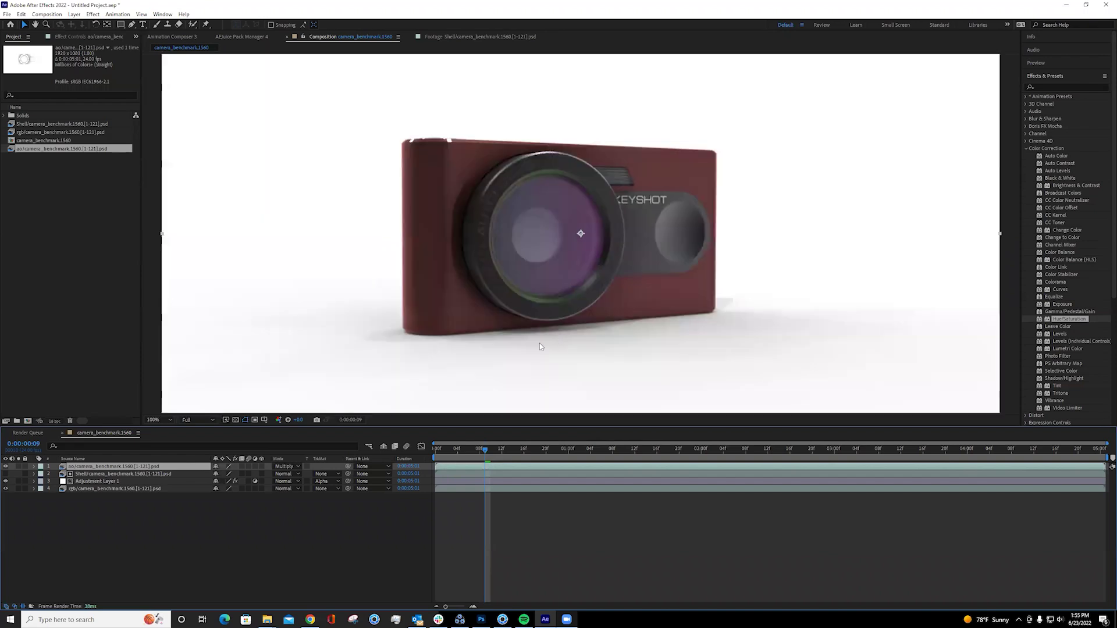
- Compare the composite with the ao layer hidden and shown at the current frame and at 0:00:02:06
click(6, 466)
click(5, 467)
click(6, 467)
click(5, 467)
drag(487, 450, 736, 450)
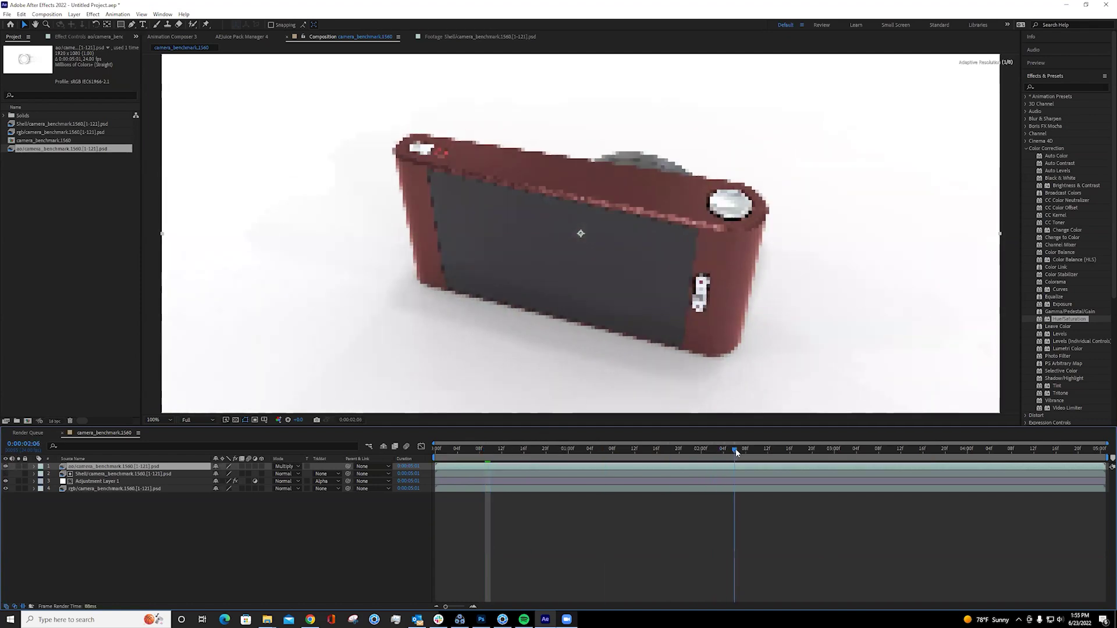
click(6, 467)
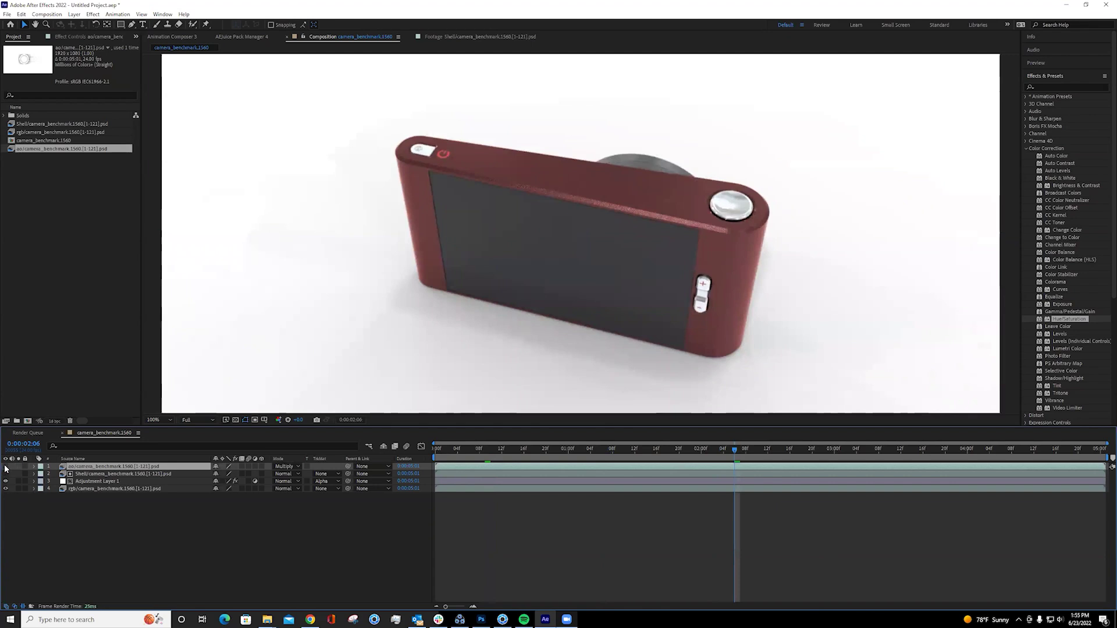
click(6, 467)
- Examine the camera's top edge and power button up close with the ao layer hidden and shown
key(period)
key(period)
key(period)
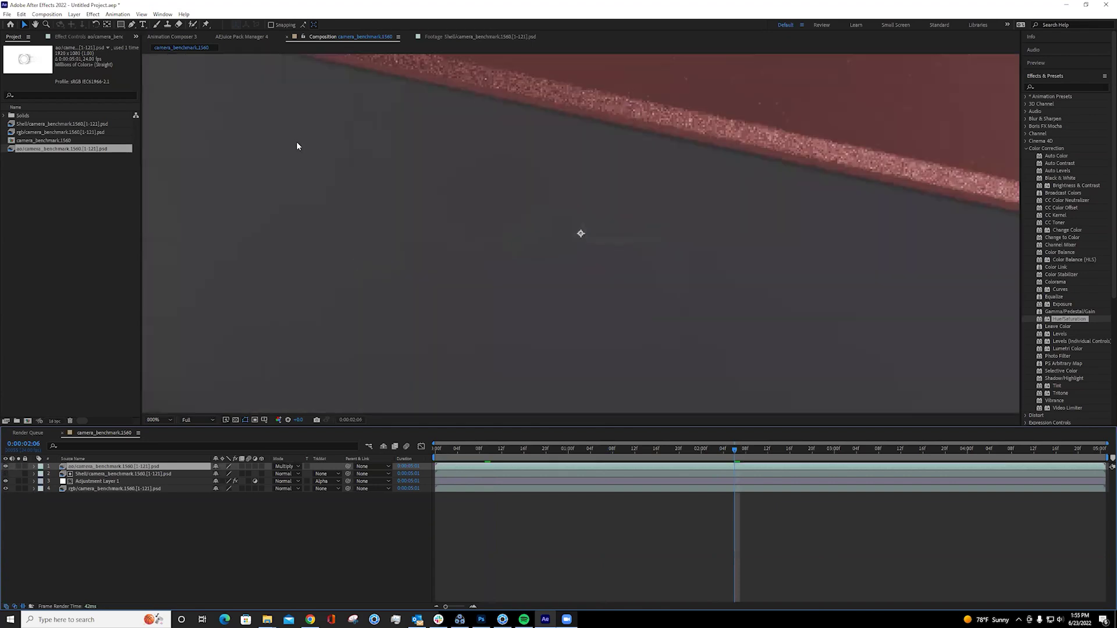
scroll(345, 179, down, 5)
scroll(464, 281, up, 4)
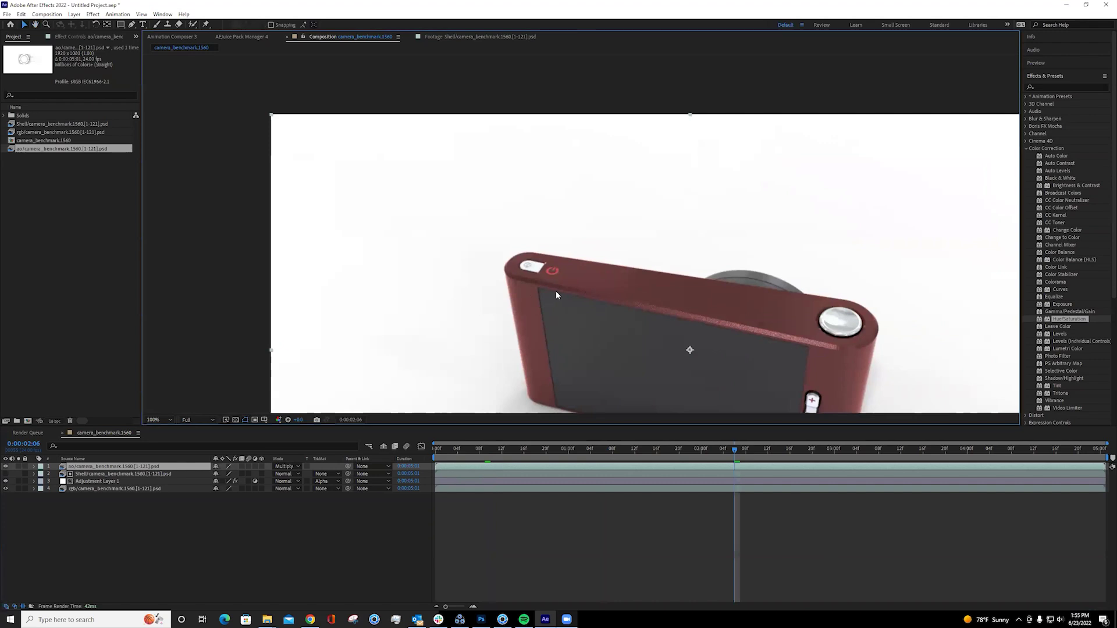
click(6, 467)
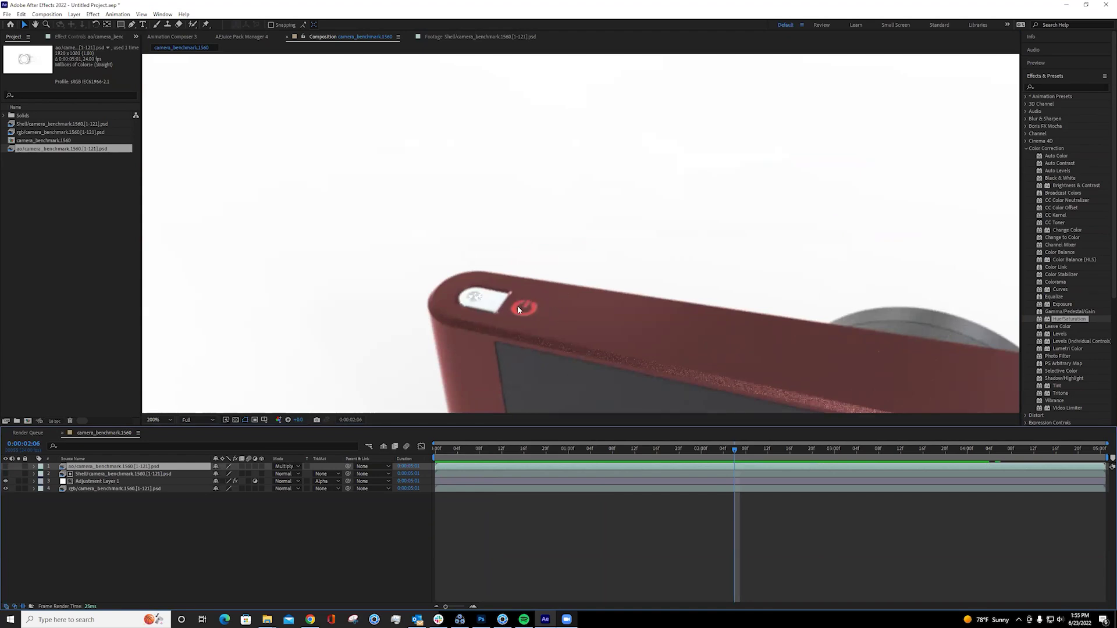
click(6, 467)
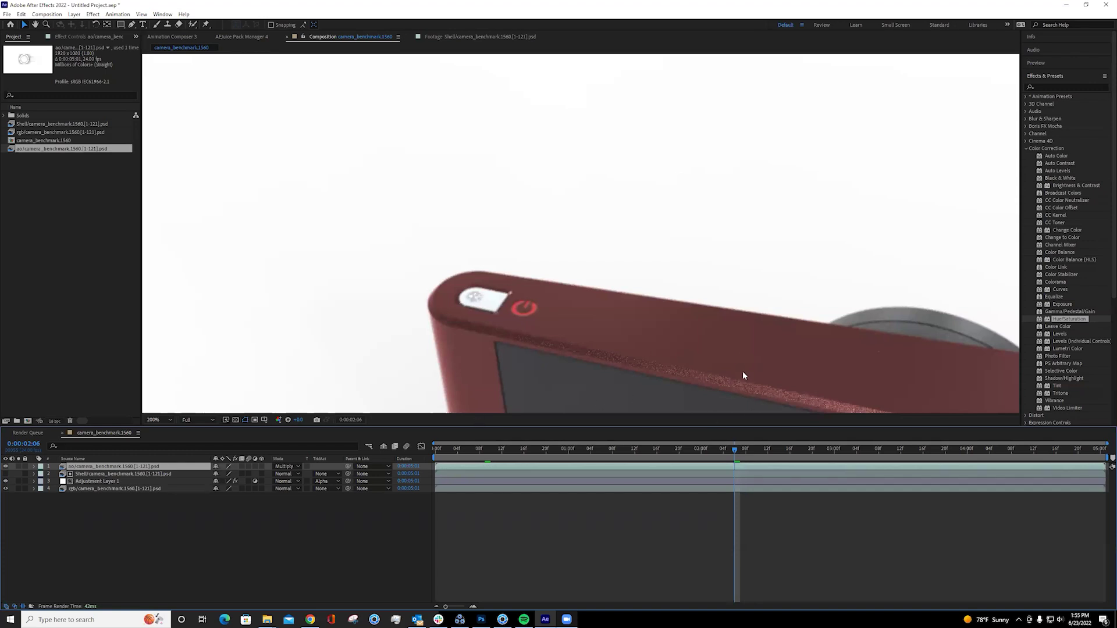
- Review the whole frame by scrubbing the composite back to the first frame and forward to 0:00:00:23
scroll(743, 371, down, 4)
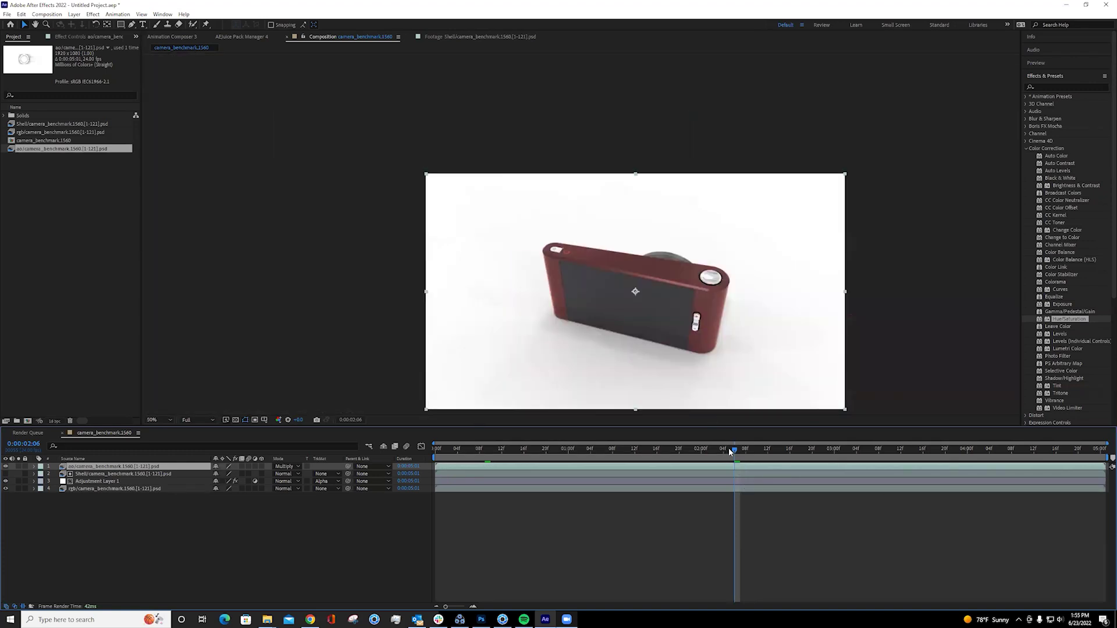
drag(736, 453, 421, 520)
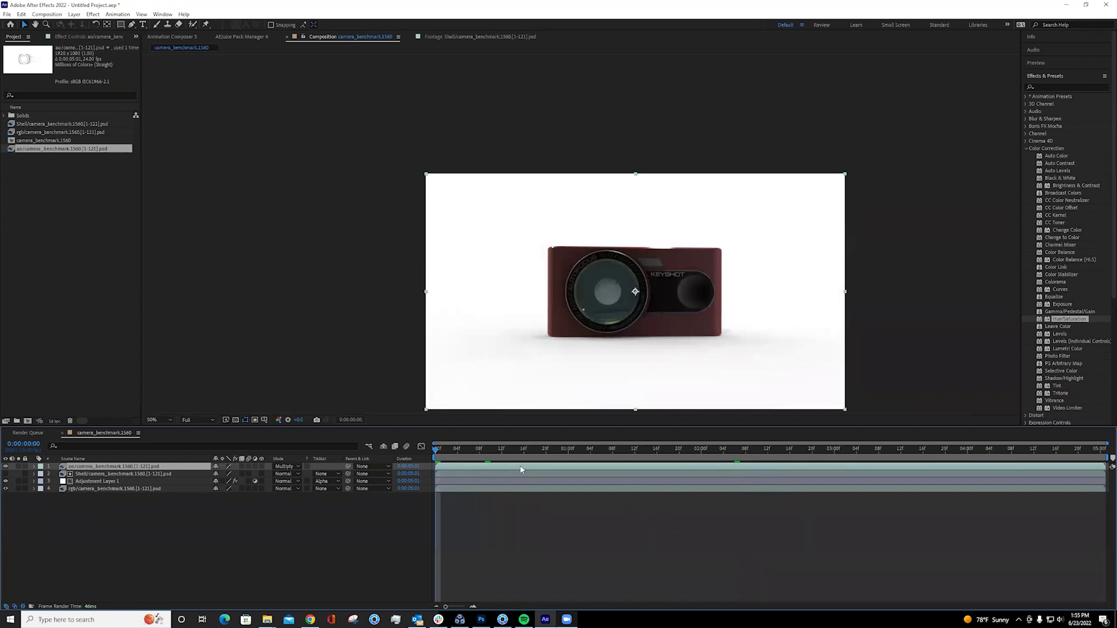
drag(453, 449, 560, 526)
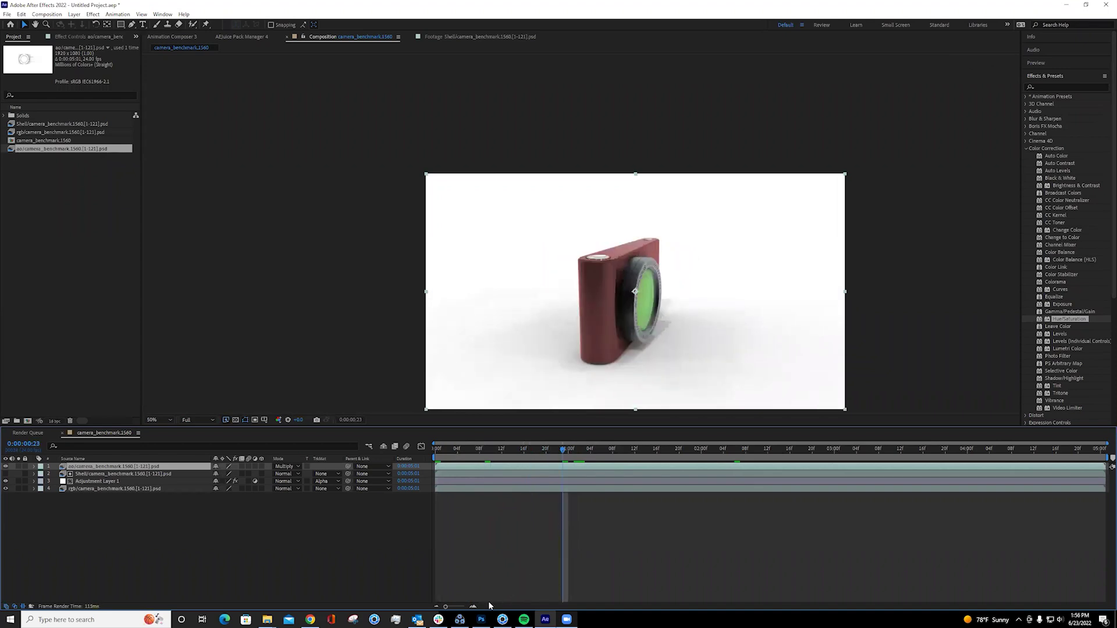
- View the KeyShot Studios website in Chrome, and look through the deck scene's render pass layers in Photoshop
click(482, 620)
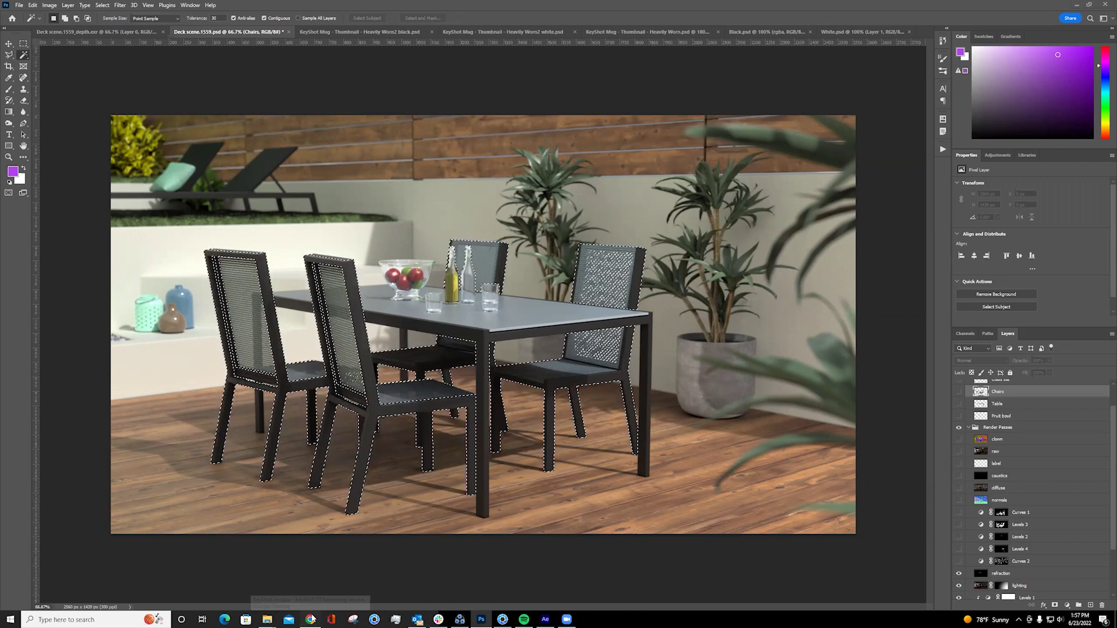
click(310, 620)
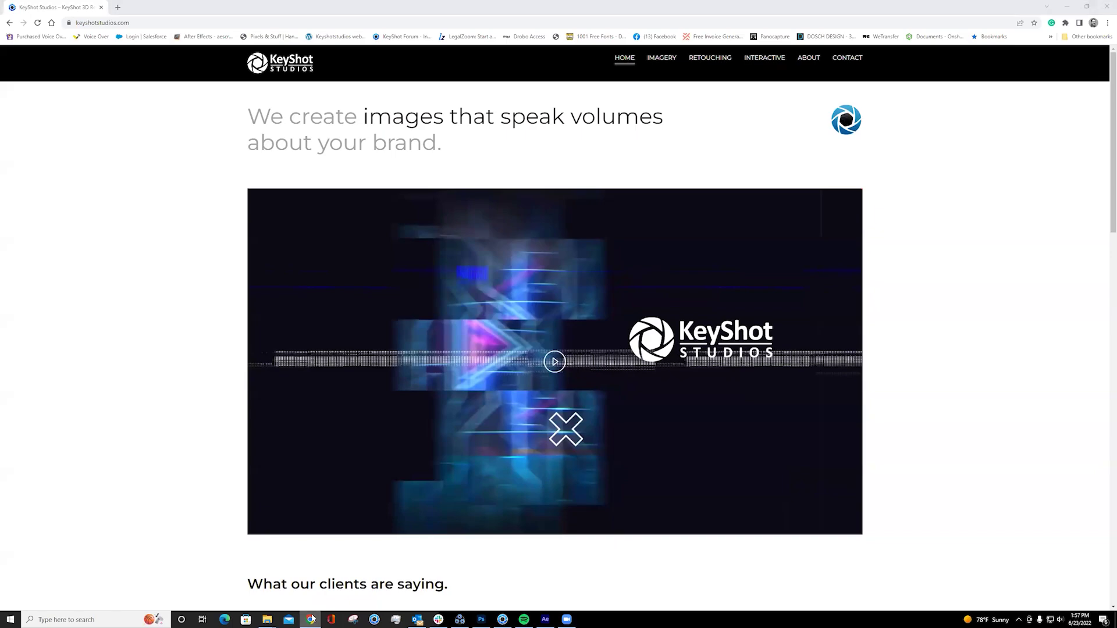
click(311, 620)
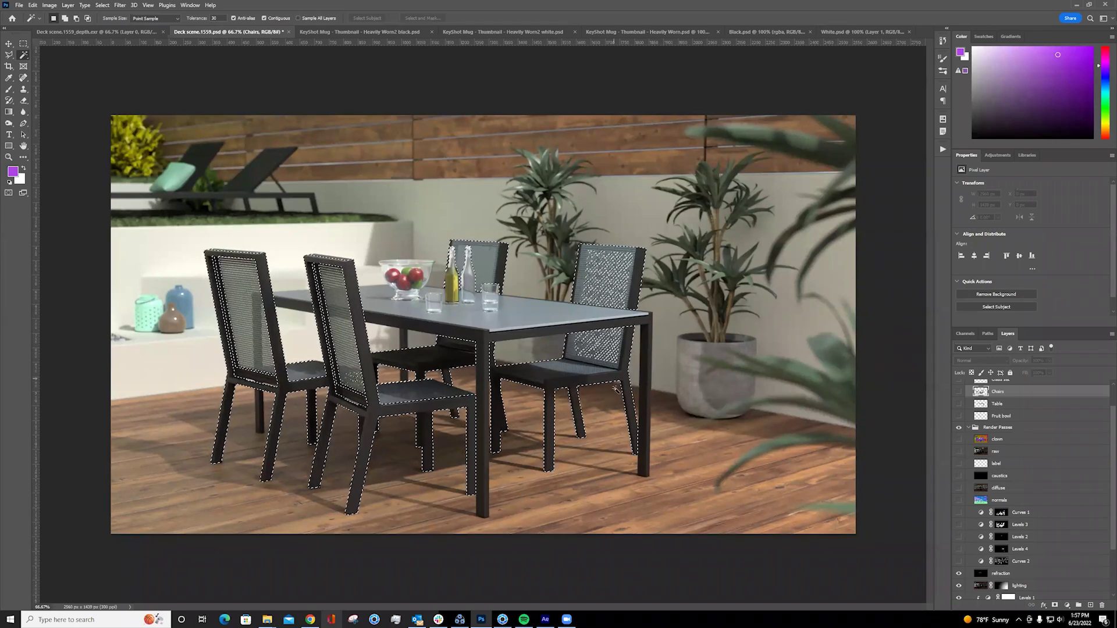
scroll(1018, 540, down, 3)
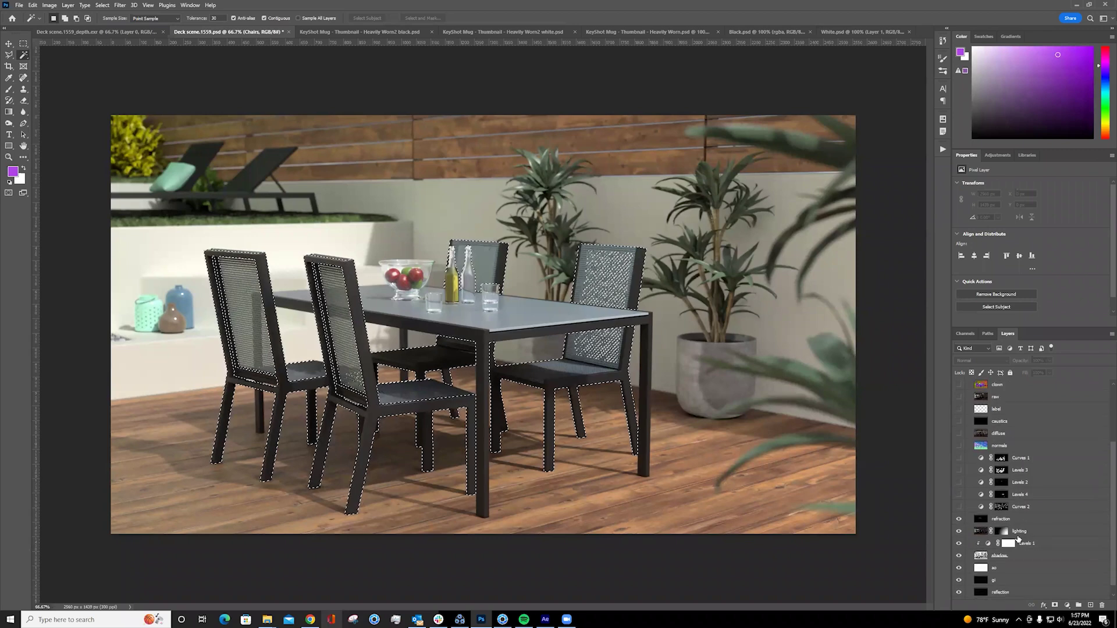
scroll(1019, 540, up, 3)
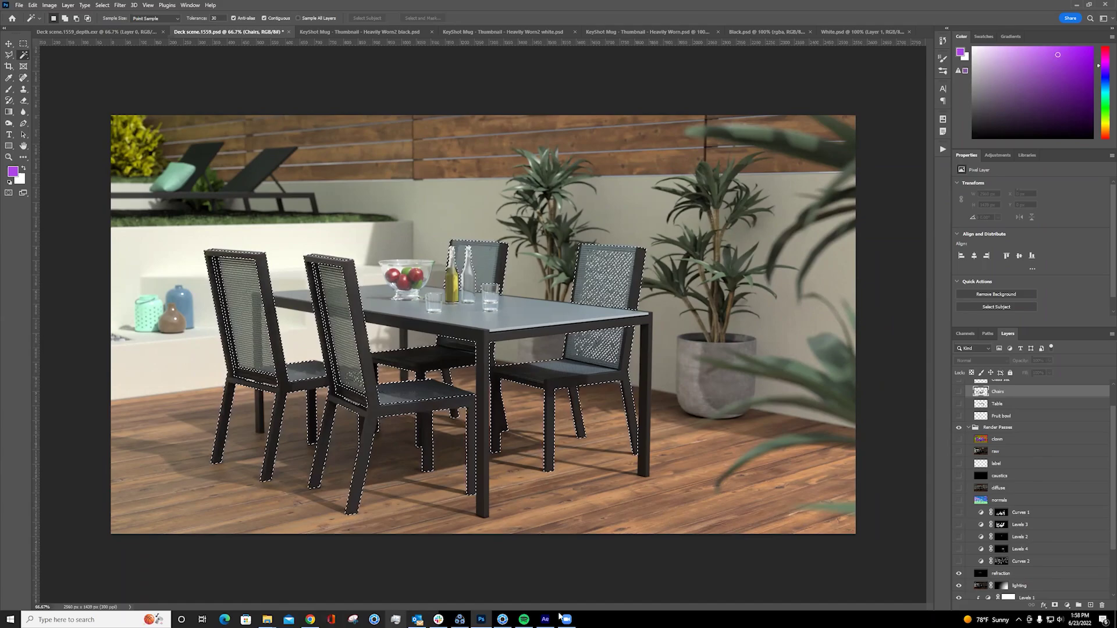
- Switch to KeyShot and limit the deck scene's render output passes to Reflection, Ambient Occlusion, Clown and Normals
click(503, 619)
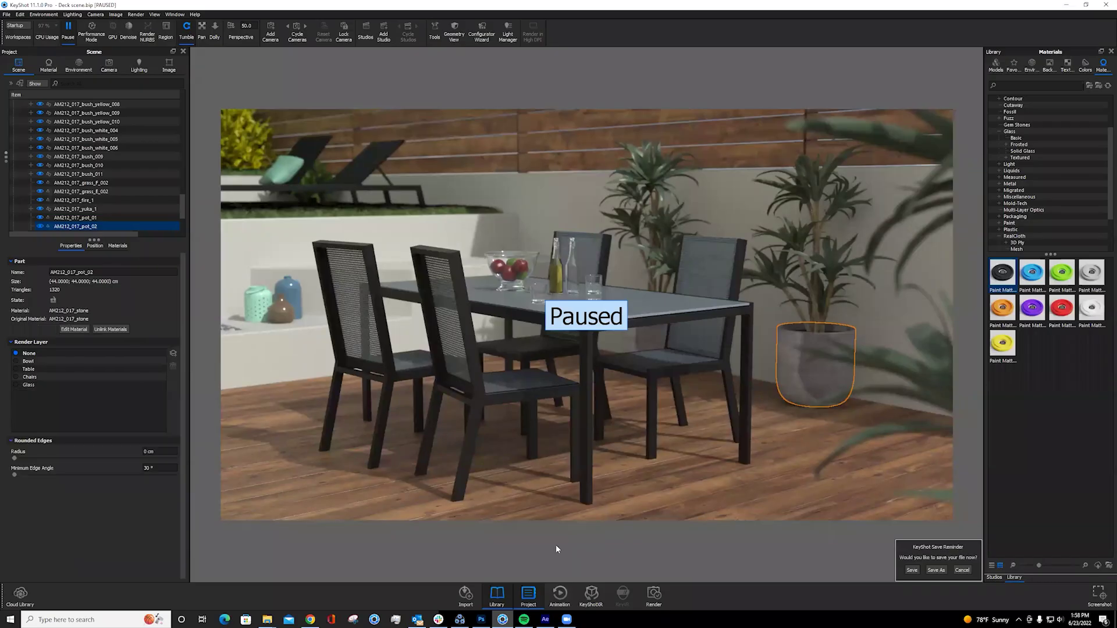
click(654, 593)
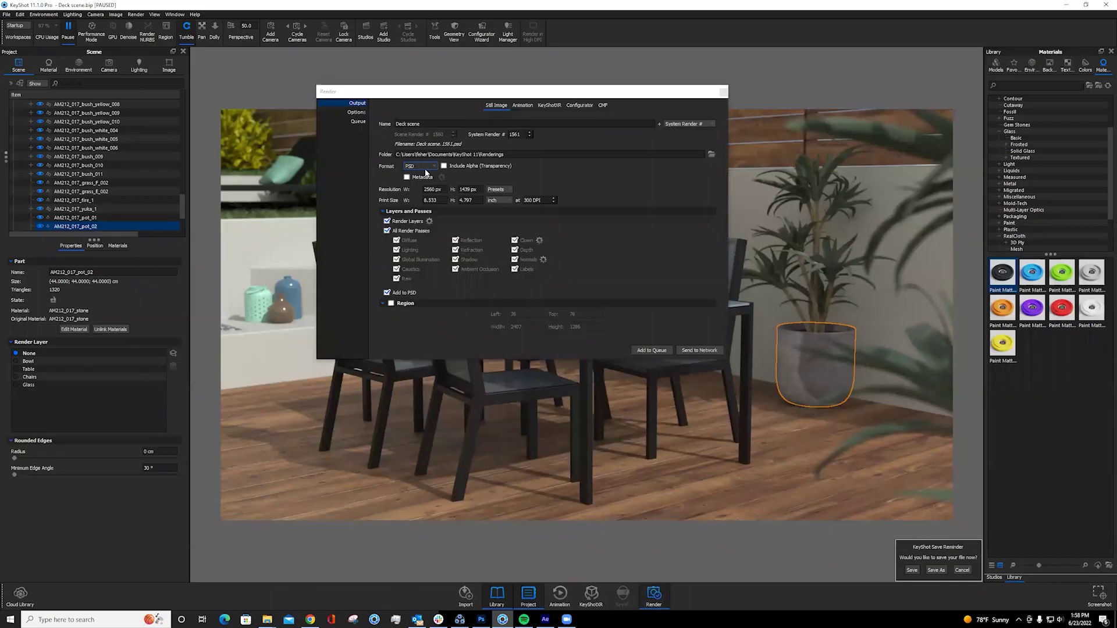
click(386, 231)
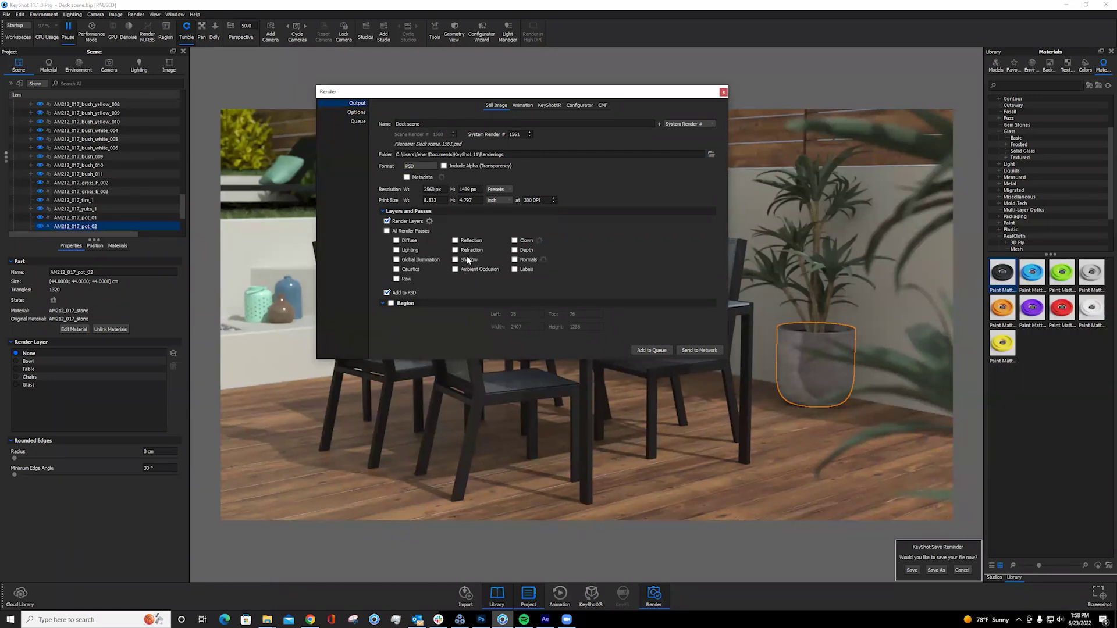
click(455, 241)
click(514, 241)
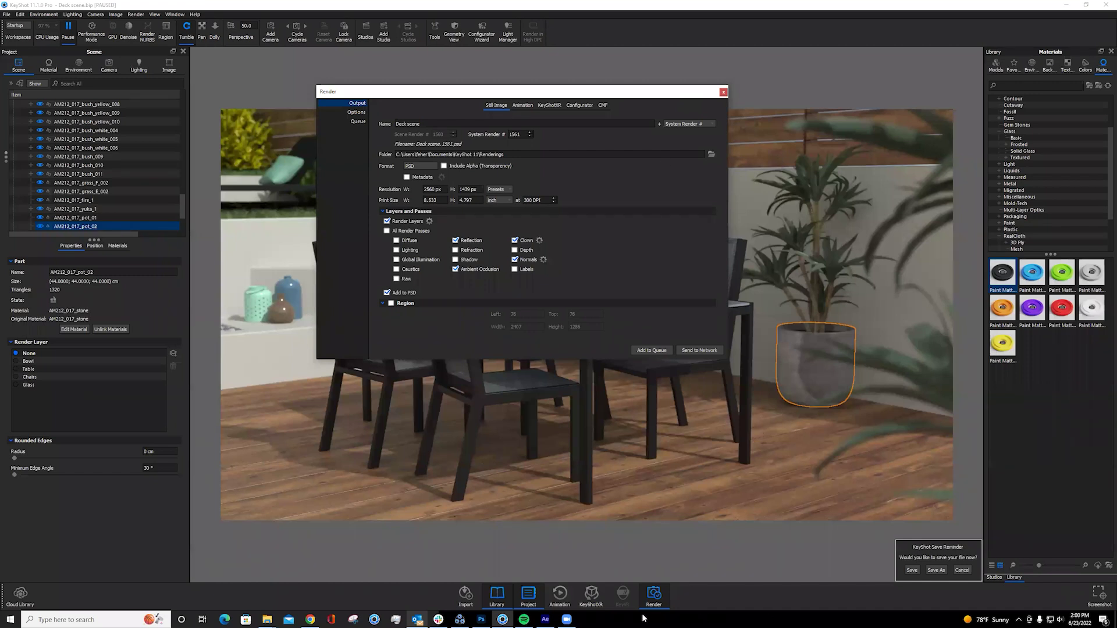
- Switch to Photoshop and clear the selection around the chairs in the deck scene
click(479, 619)
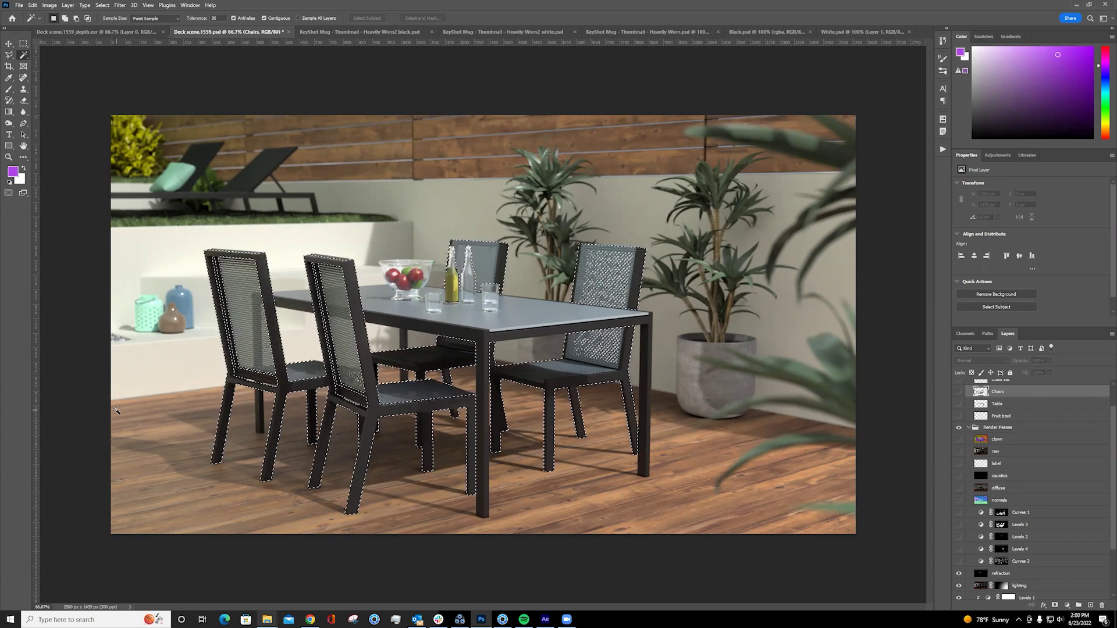
key(ctrl+d)
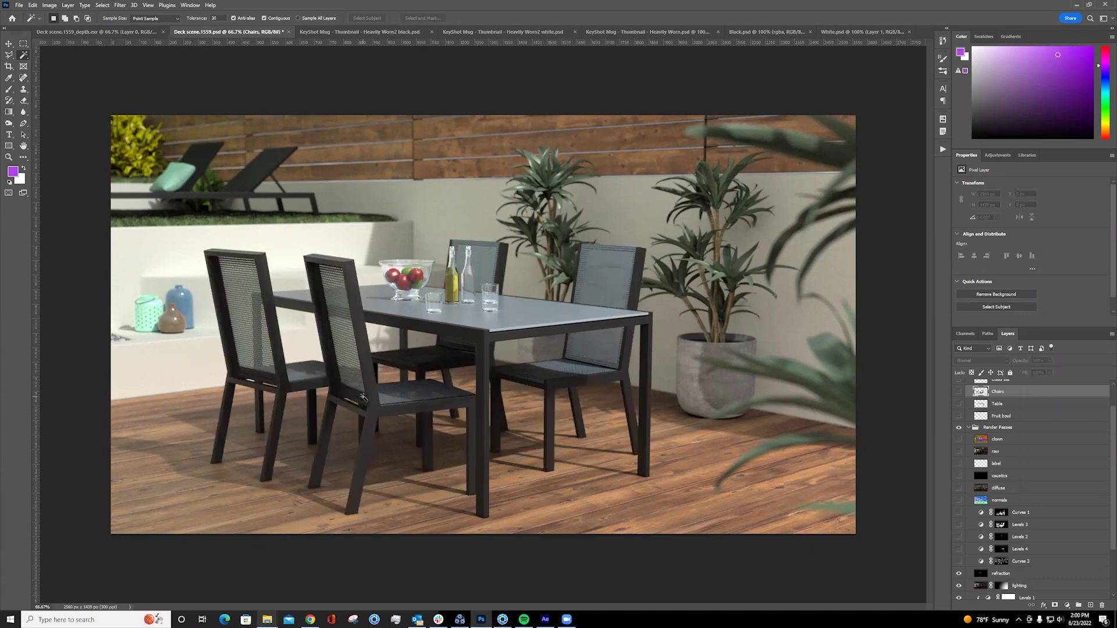